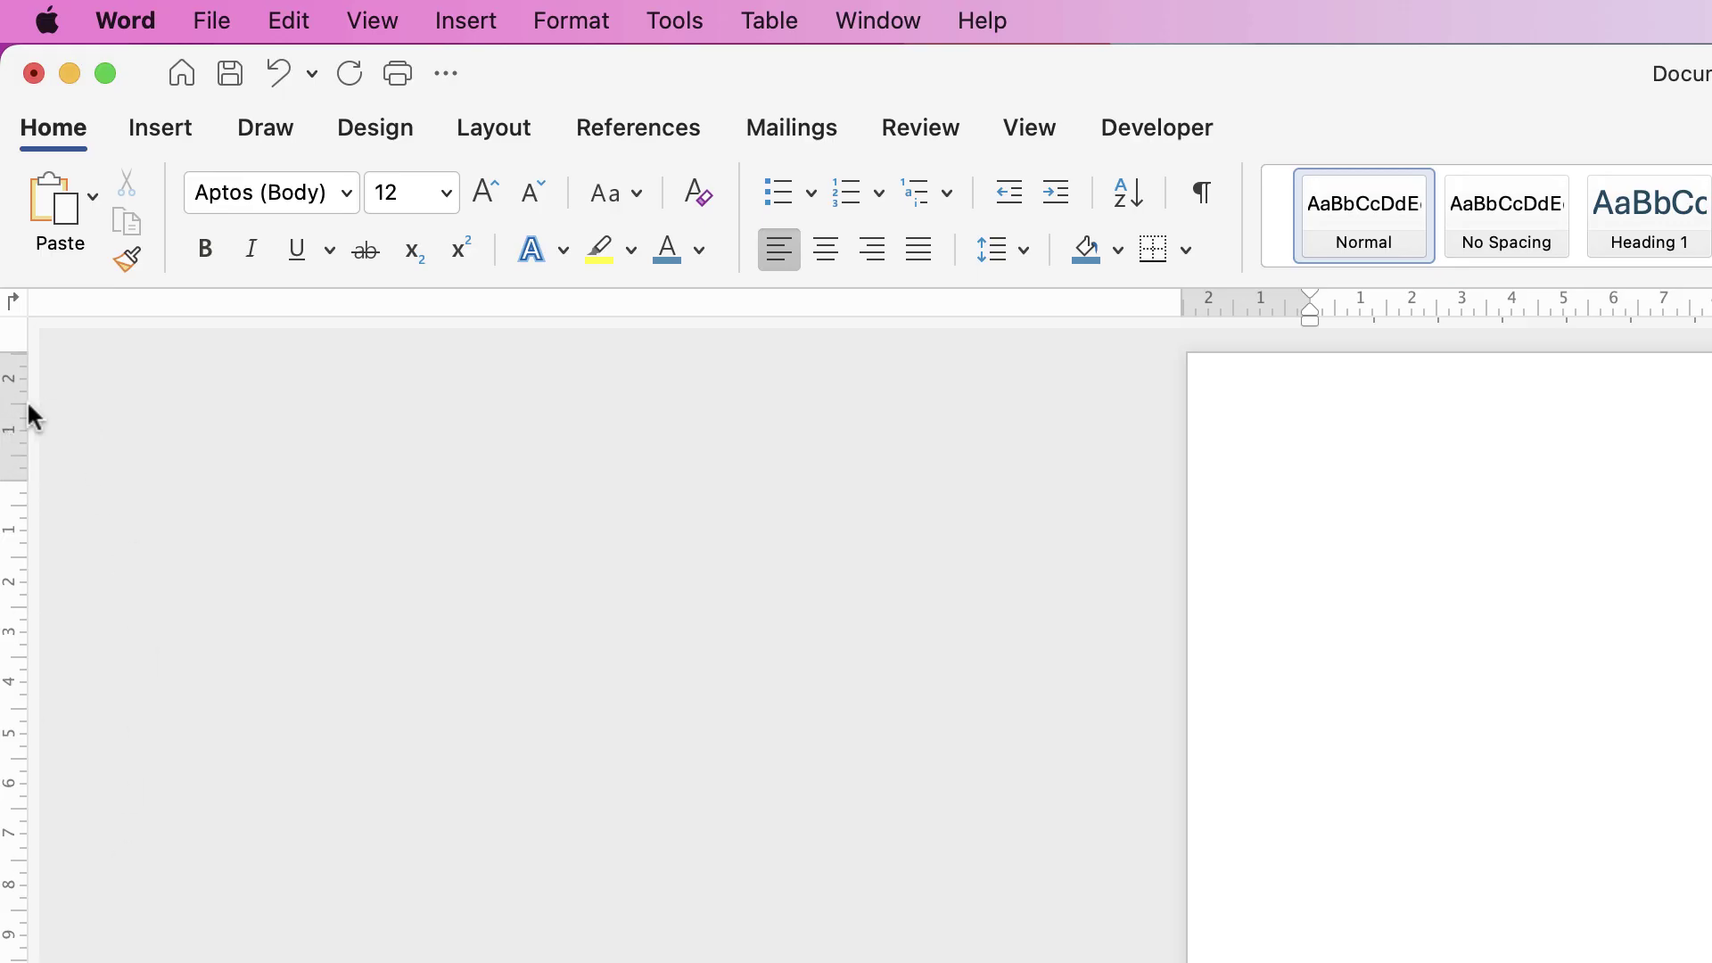
- Check the ruler display option and custom margin settings, and try adjusting the top and bottom page margins on the vertical ruler
click(1044, 138)
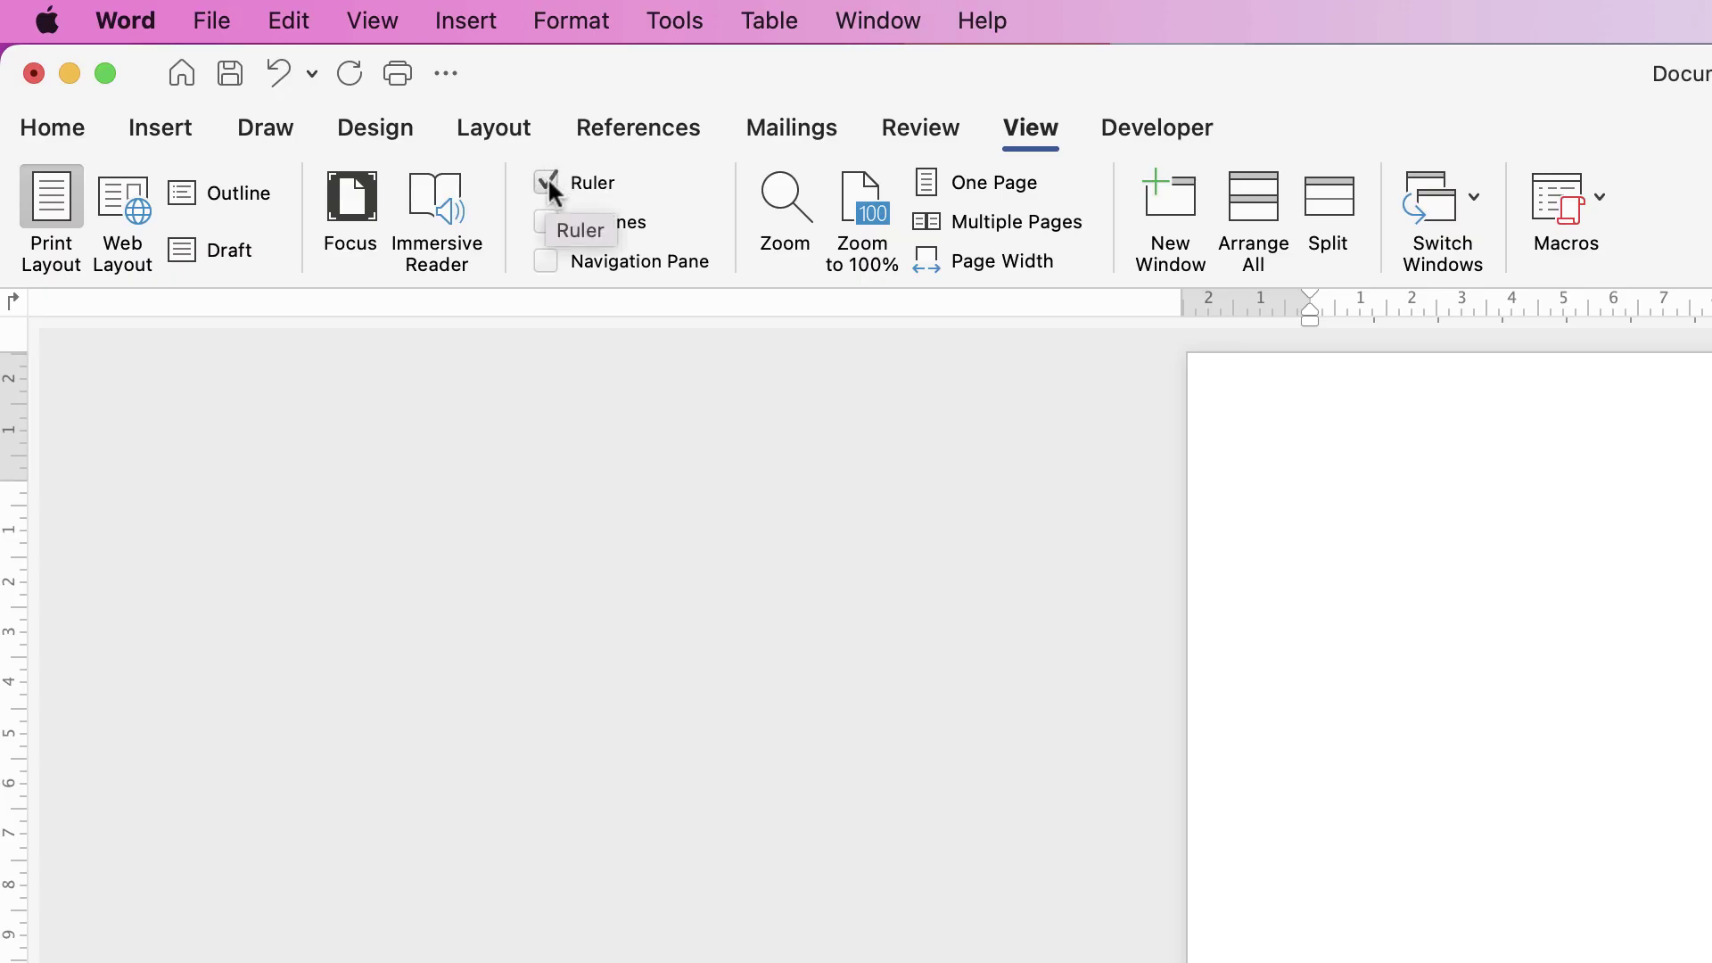
click(483, 125)
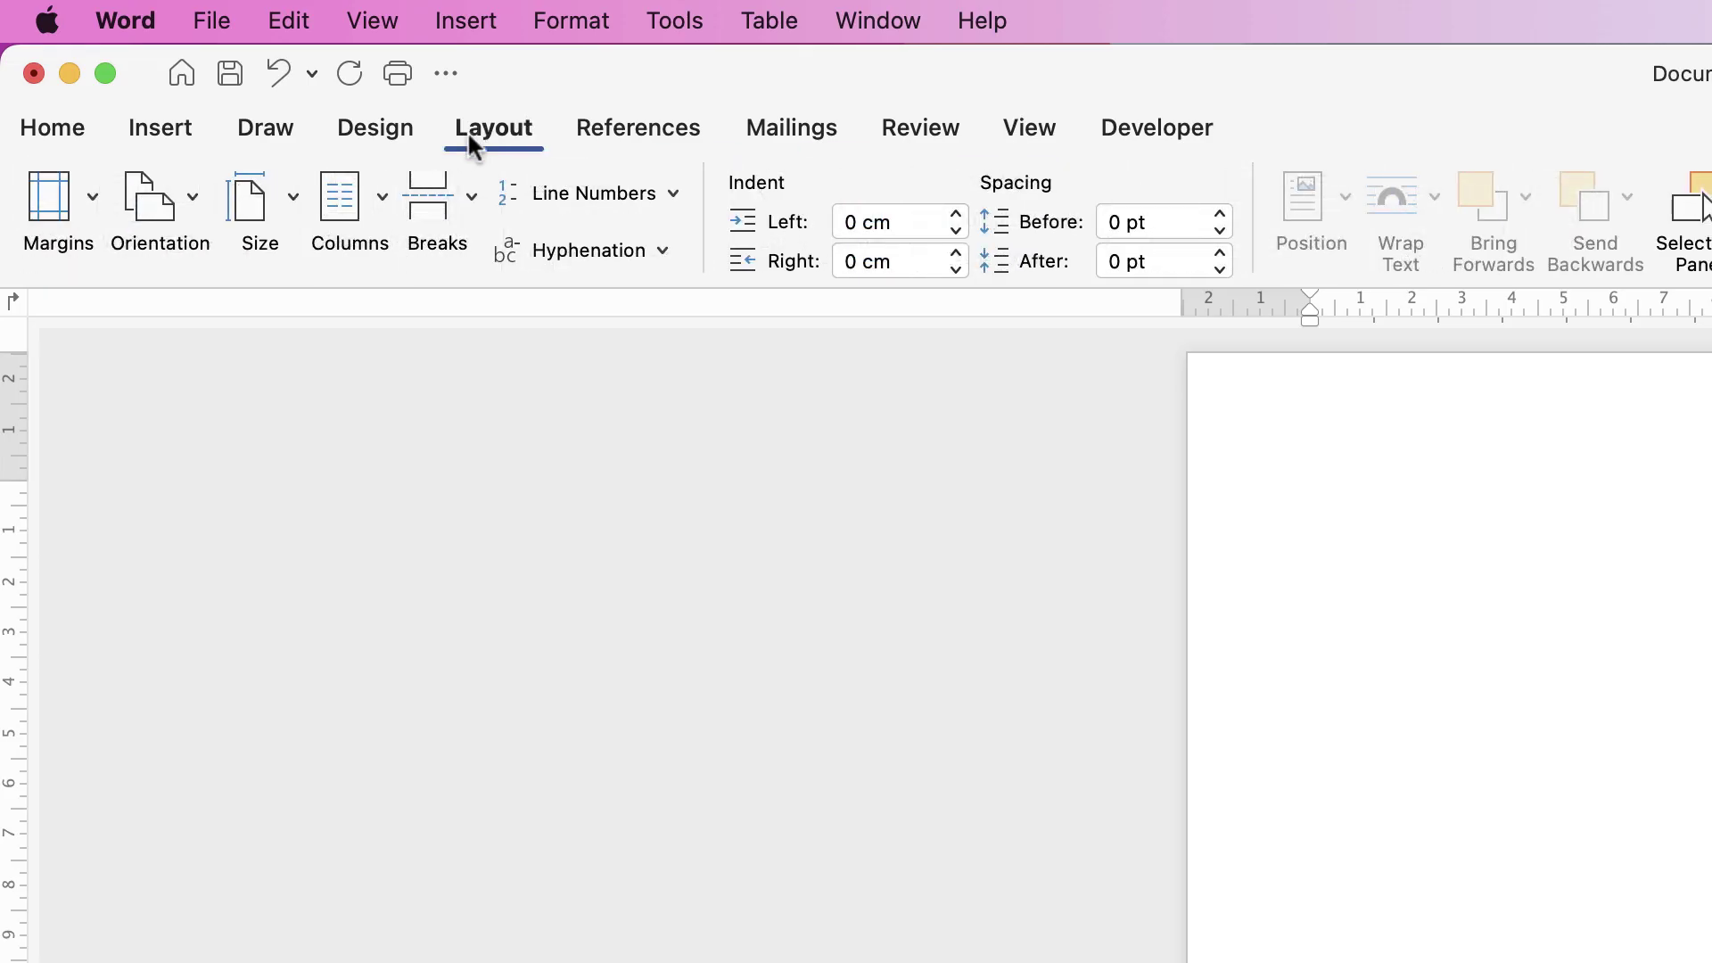
click(89, 213)
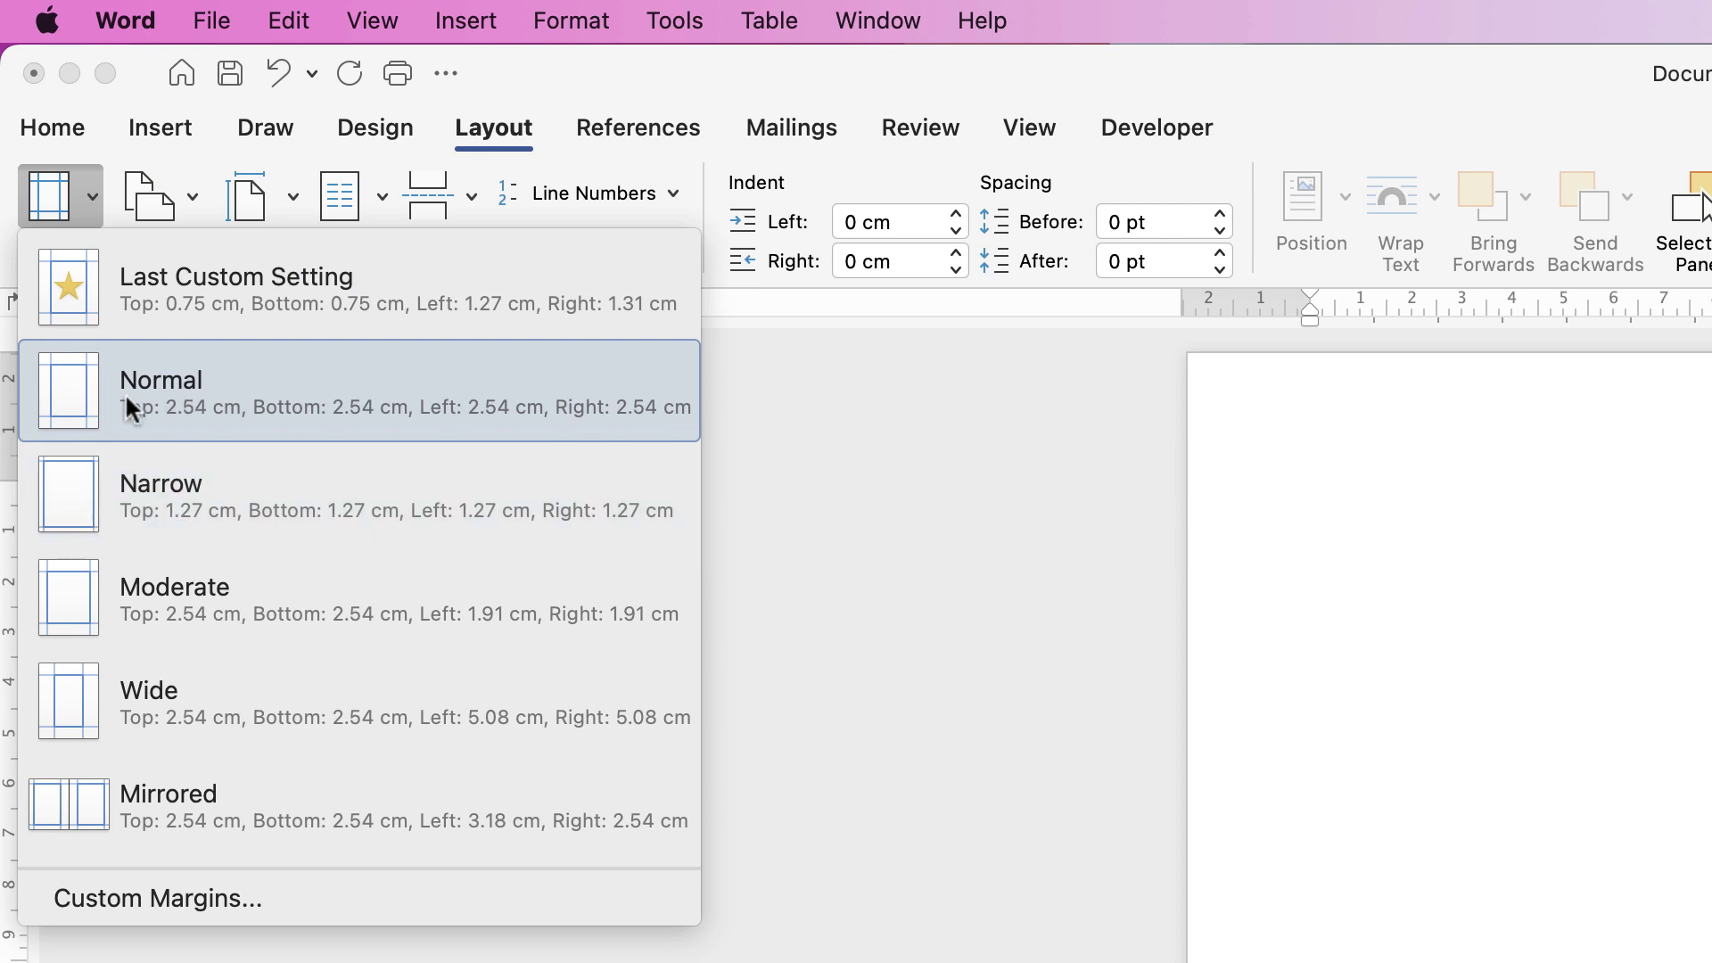
click(150, 907)
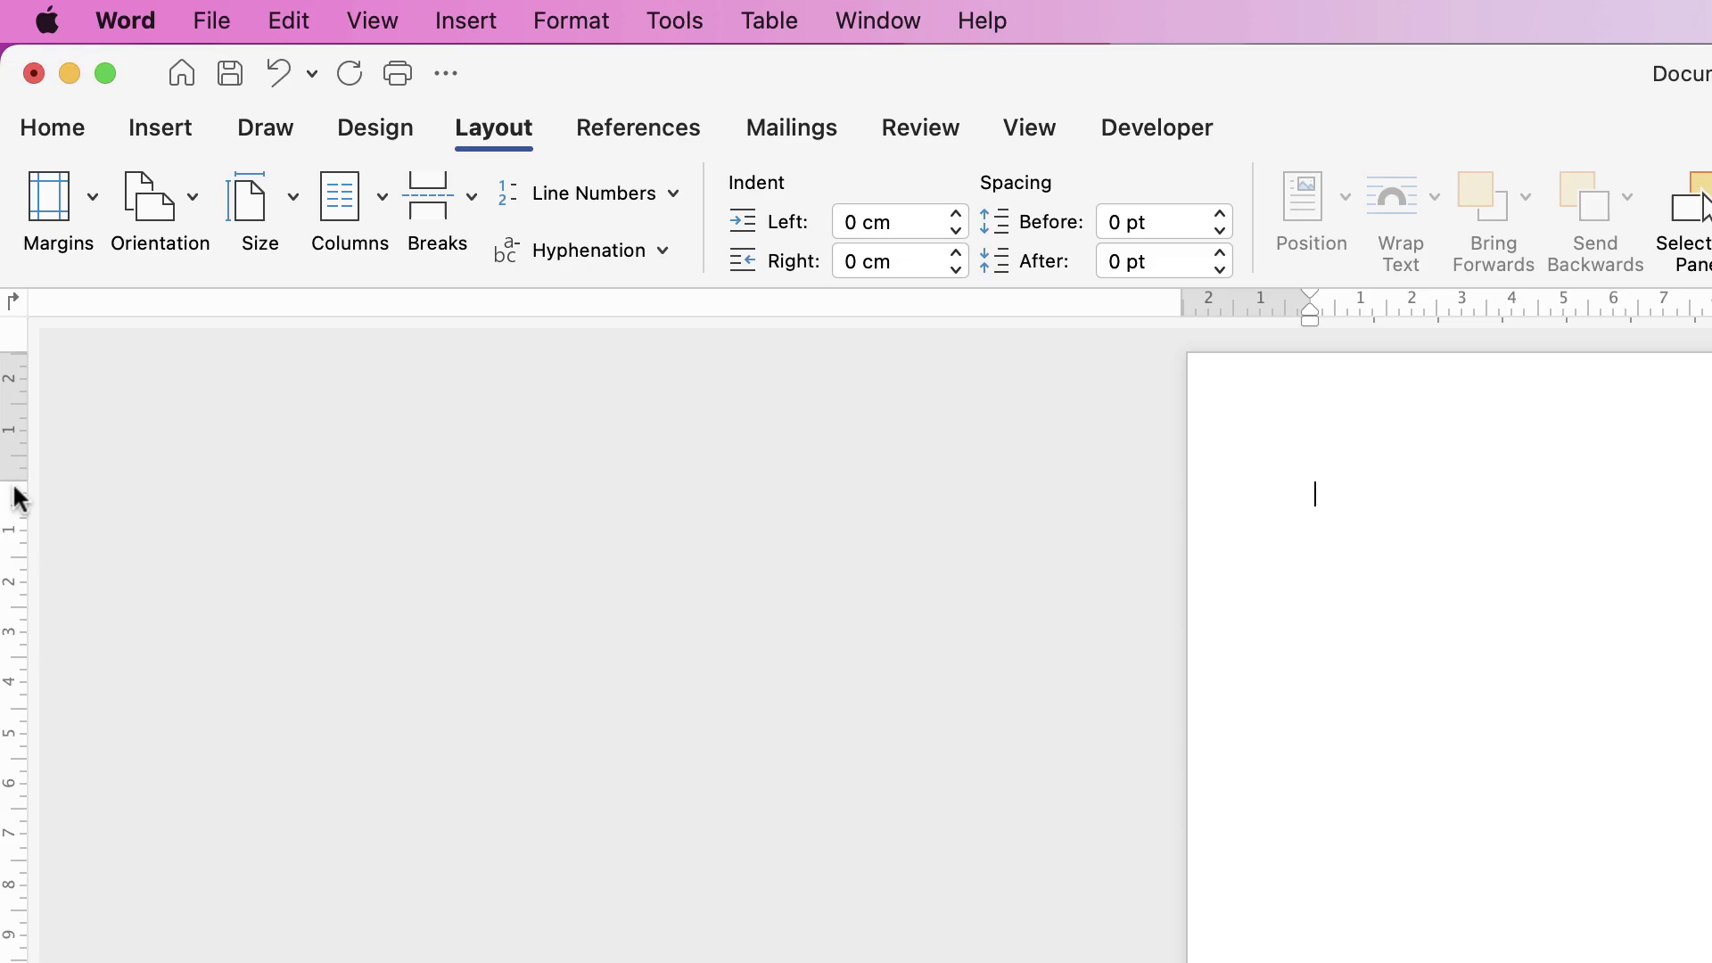
mouse_move(15, 479)
mouse_down()
mouse_move(19, 430)
mouse_move(18, 482)
mouse_move(18, 451)
mouse_up()
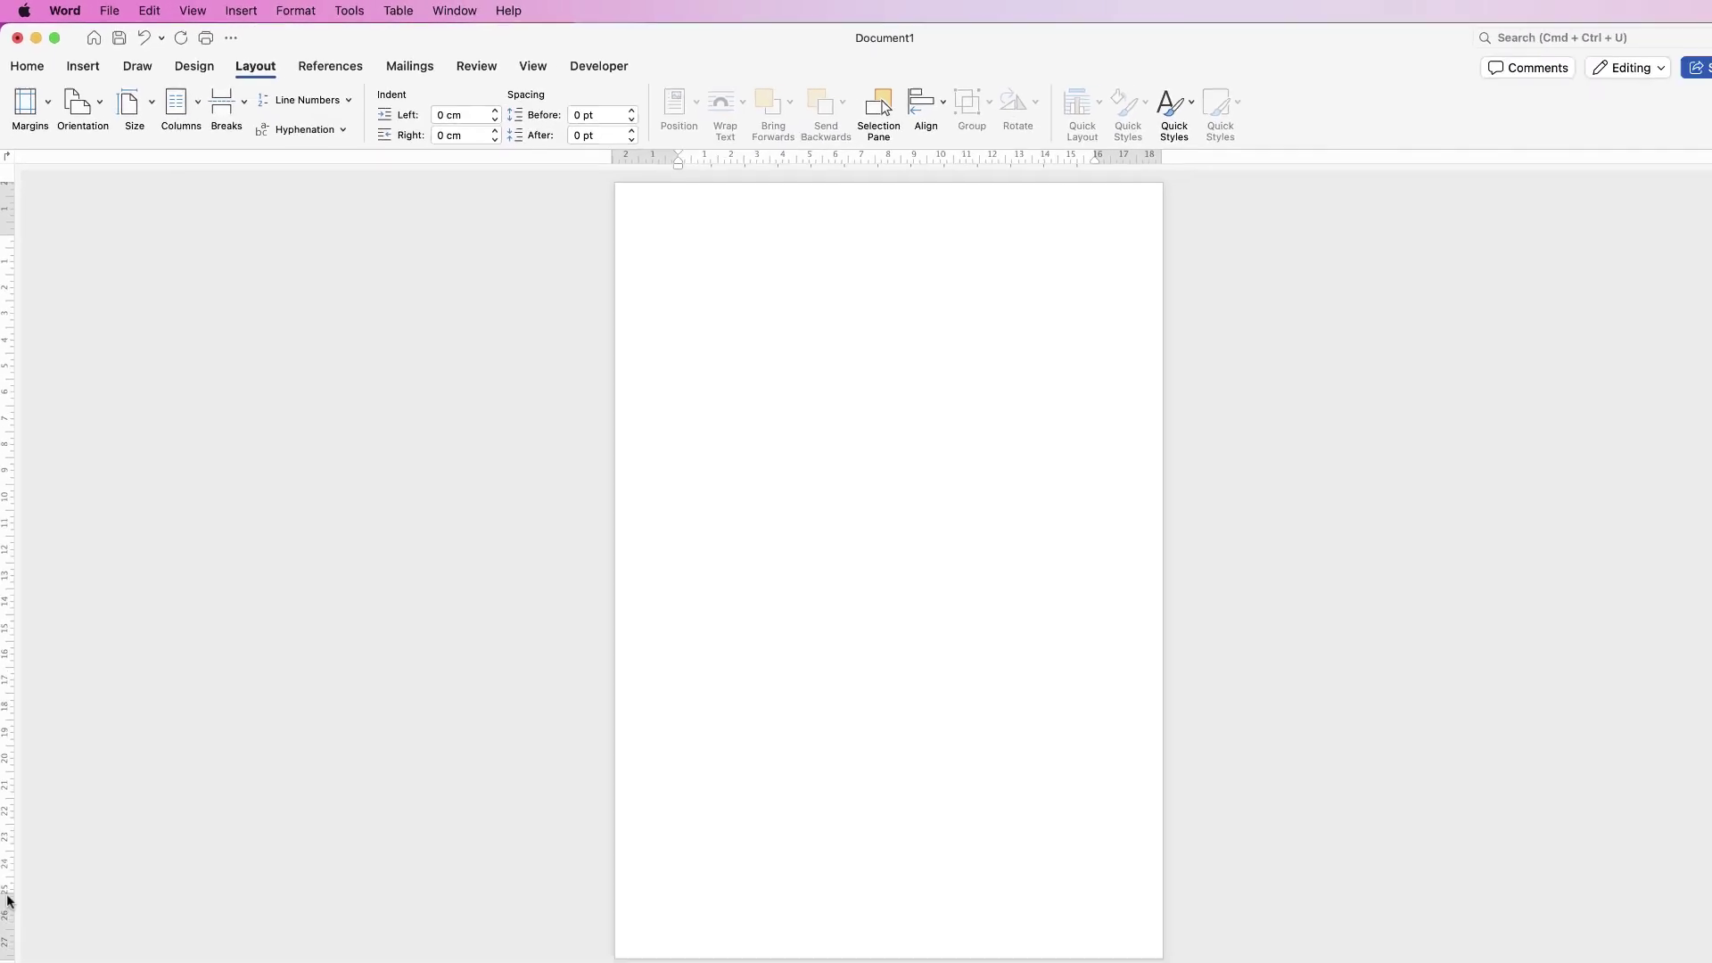
drag(6, 864, 5, 886)
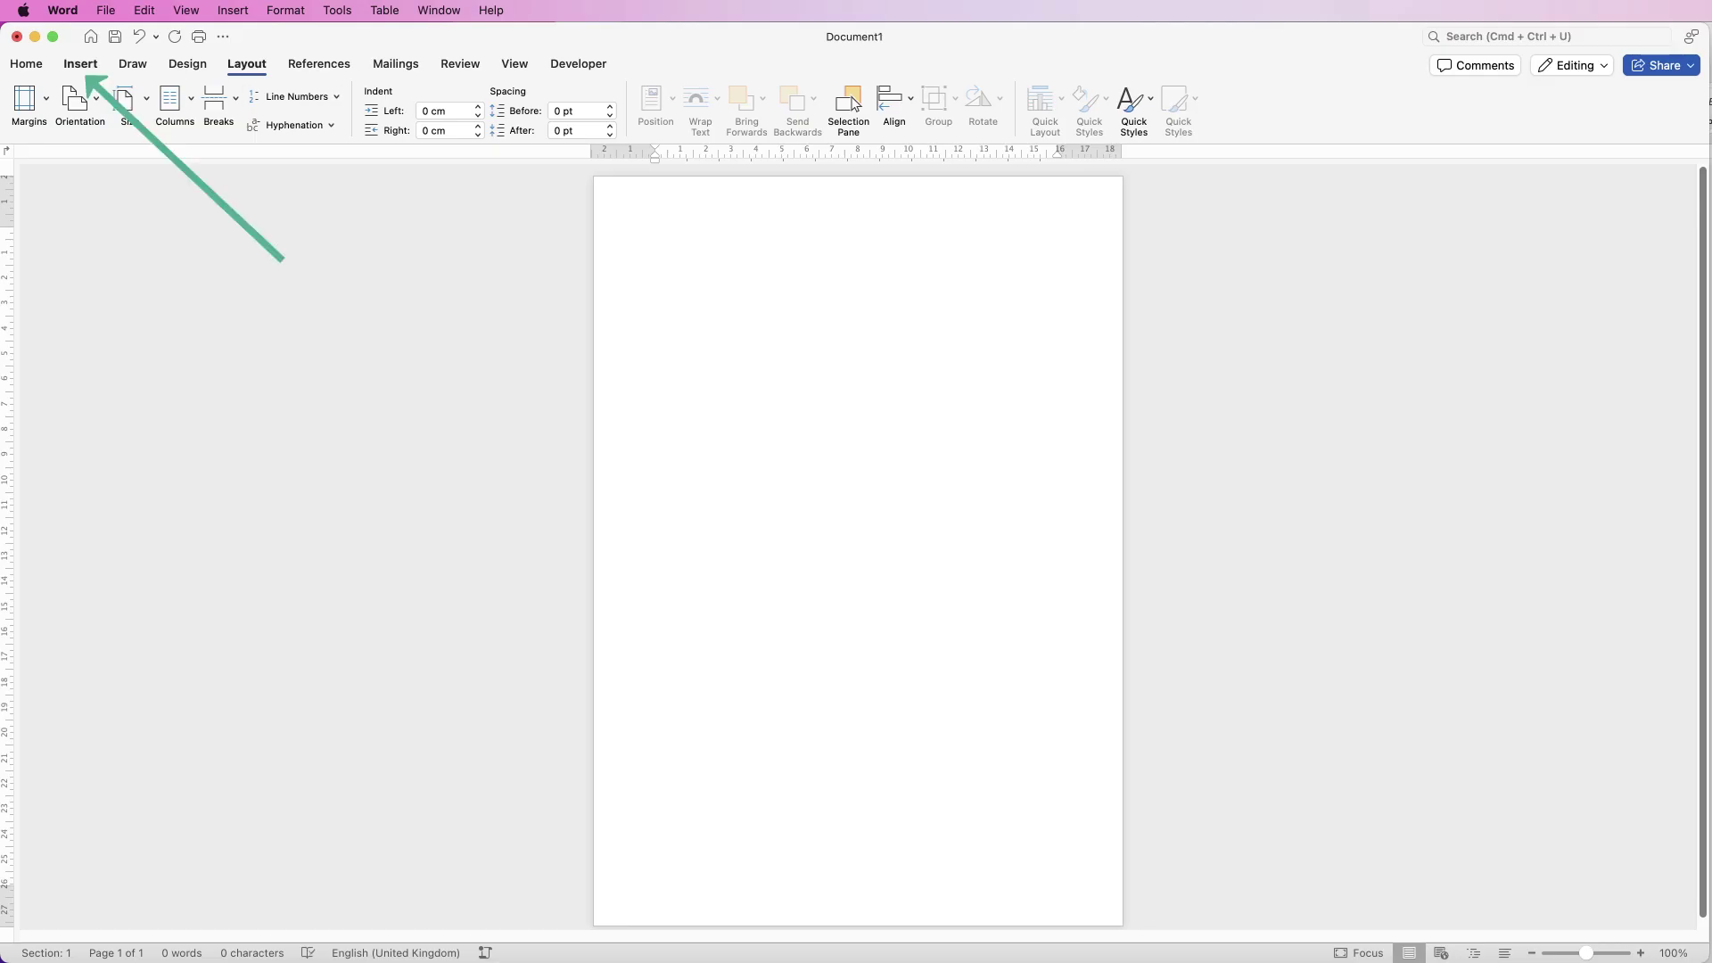
- Insert a table with 5 columns and 21 rows on the blank page, keeping the automatic initial column width
click(80, 64)
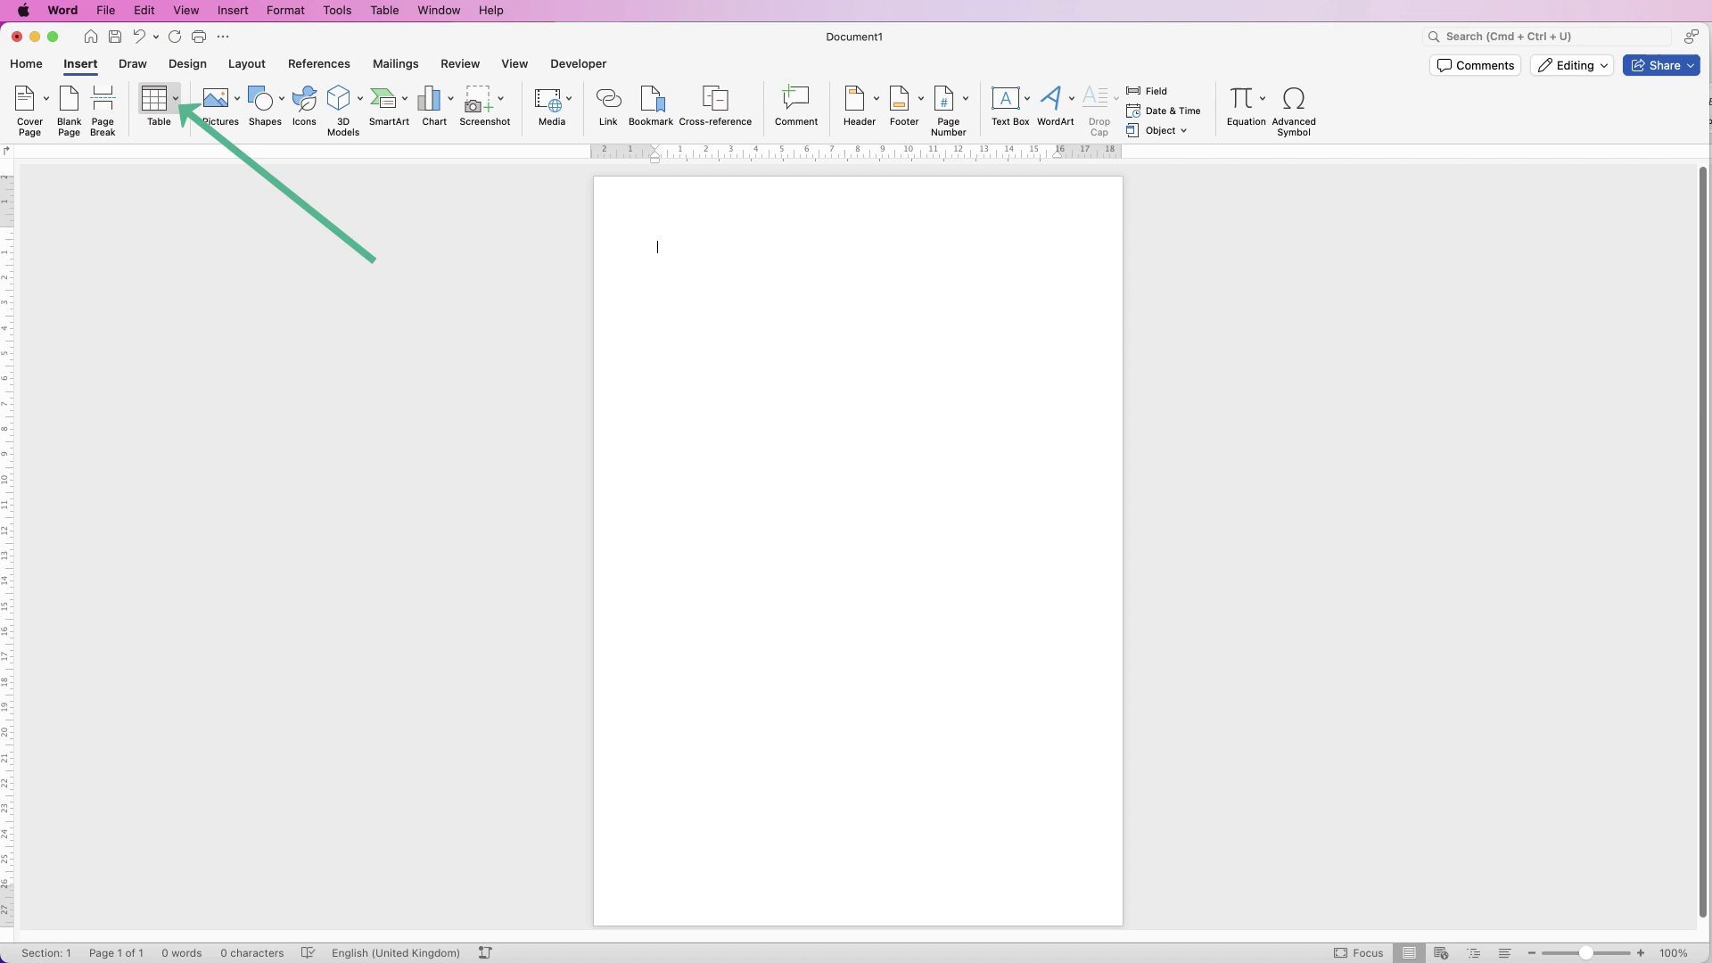
click(156, 100)
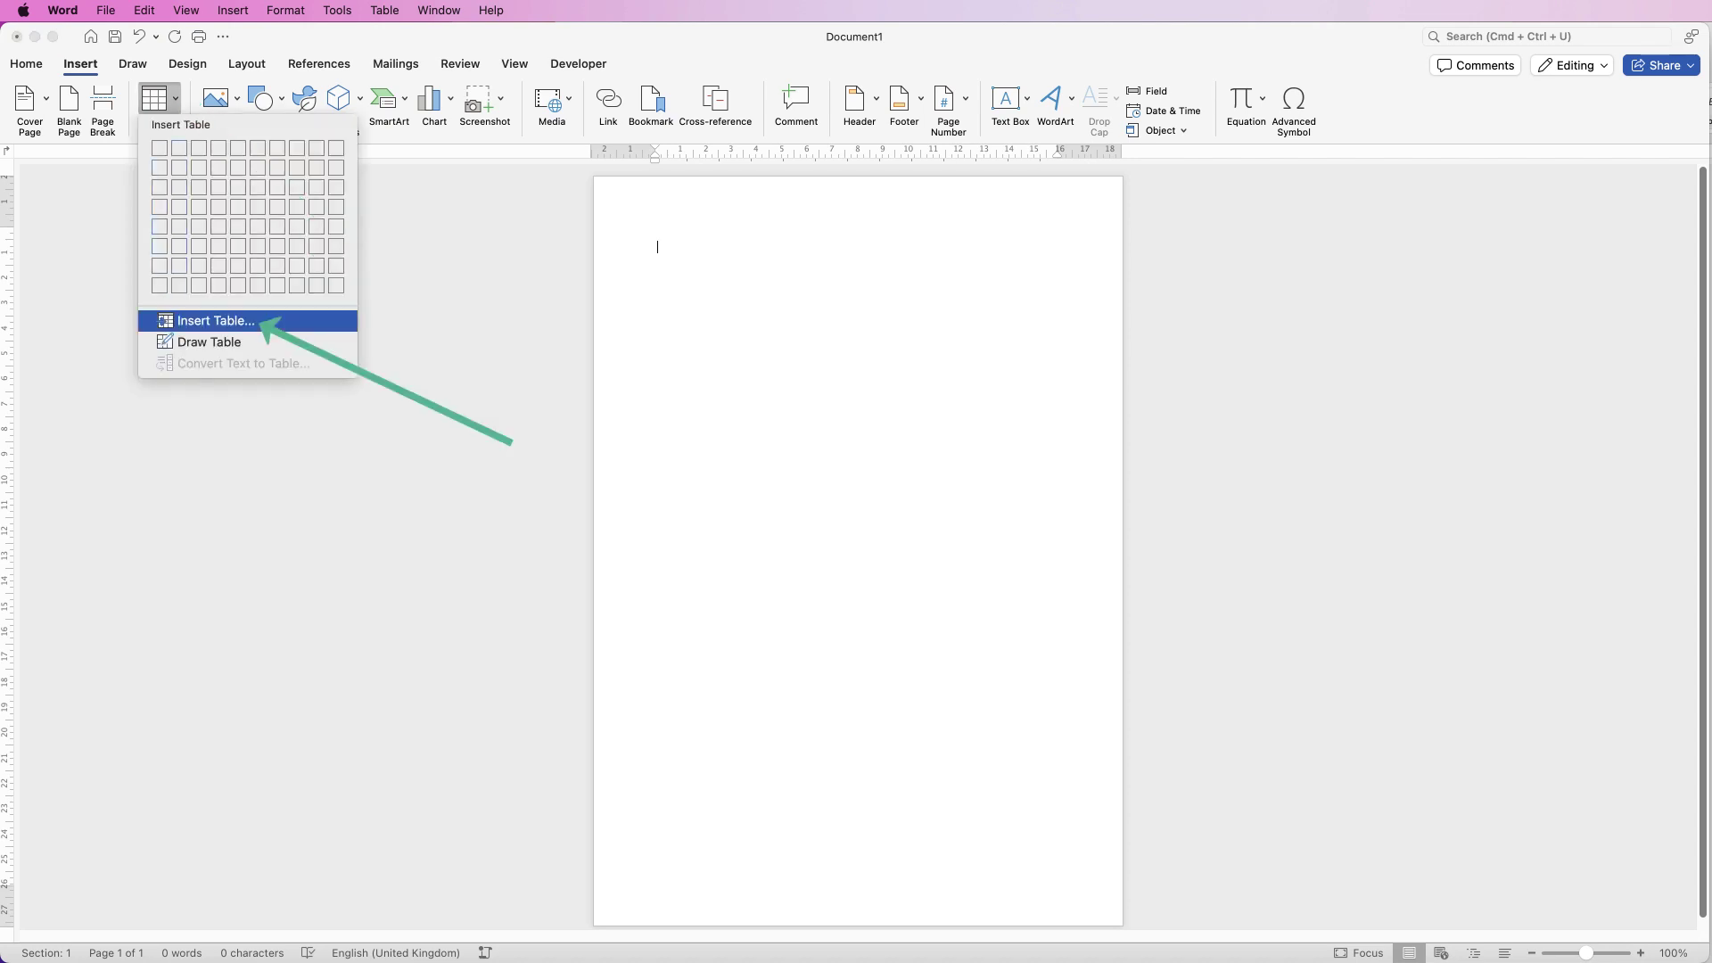
click(216, 320)
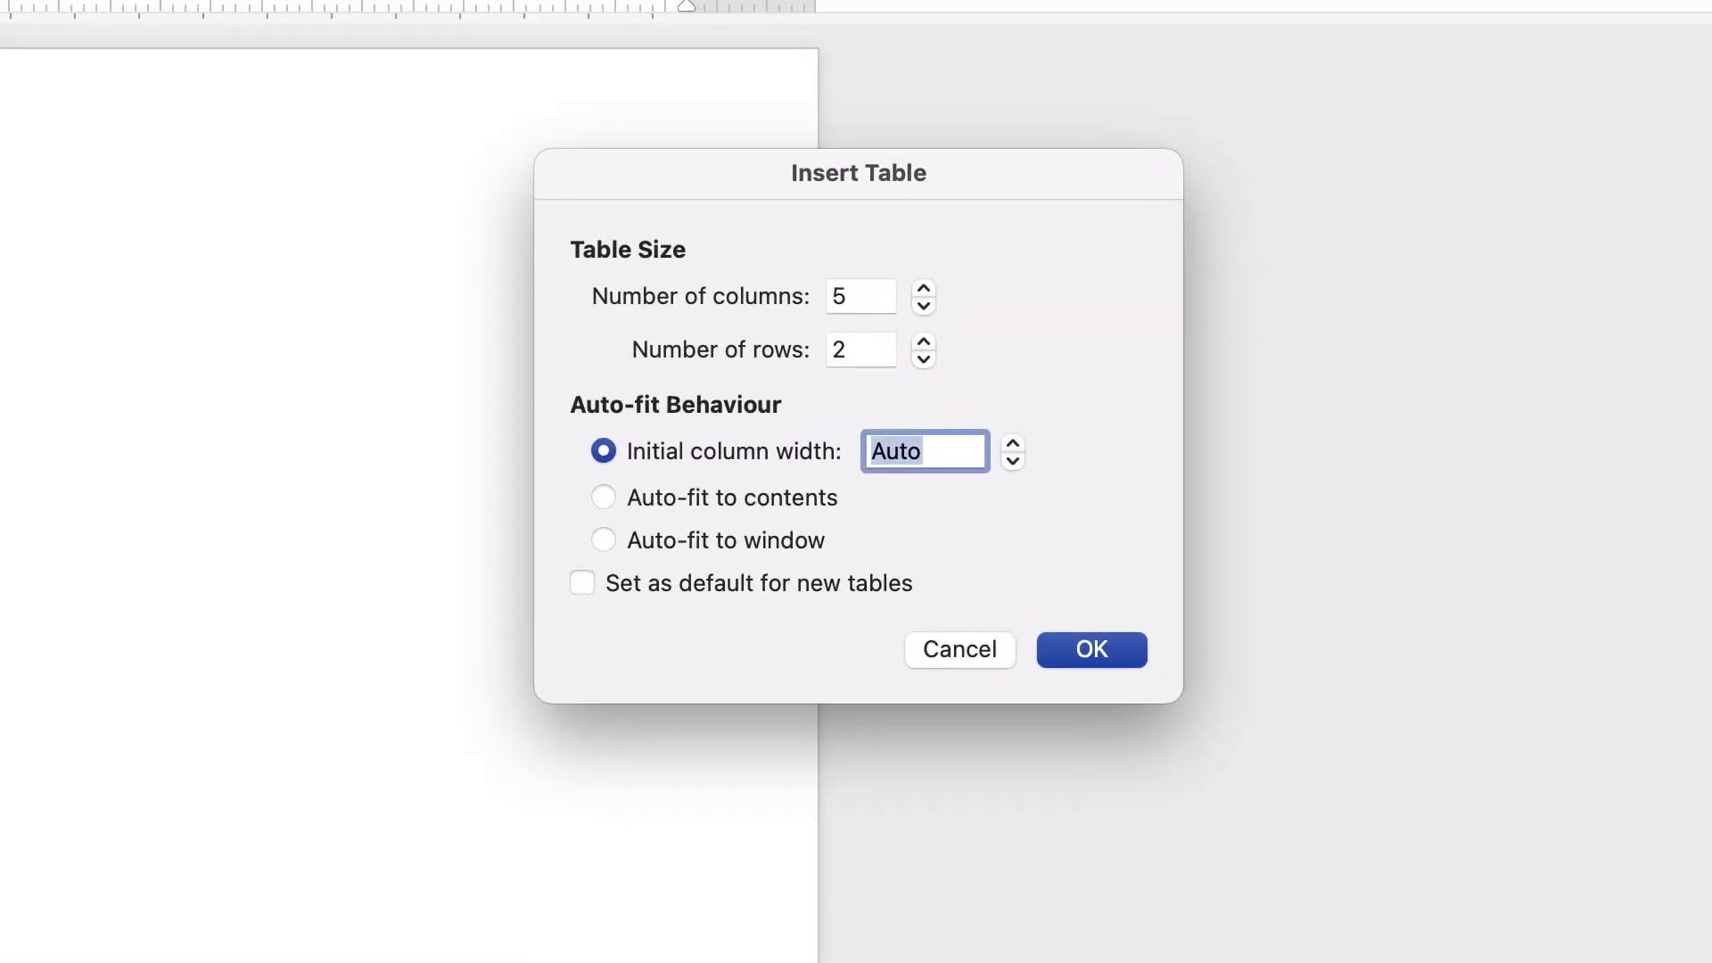
key(Tab)
key(Tab)
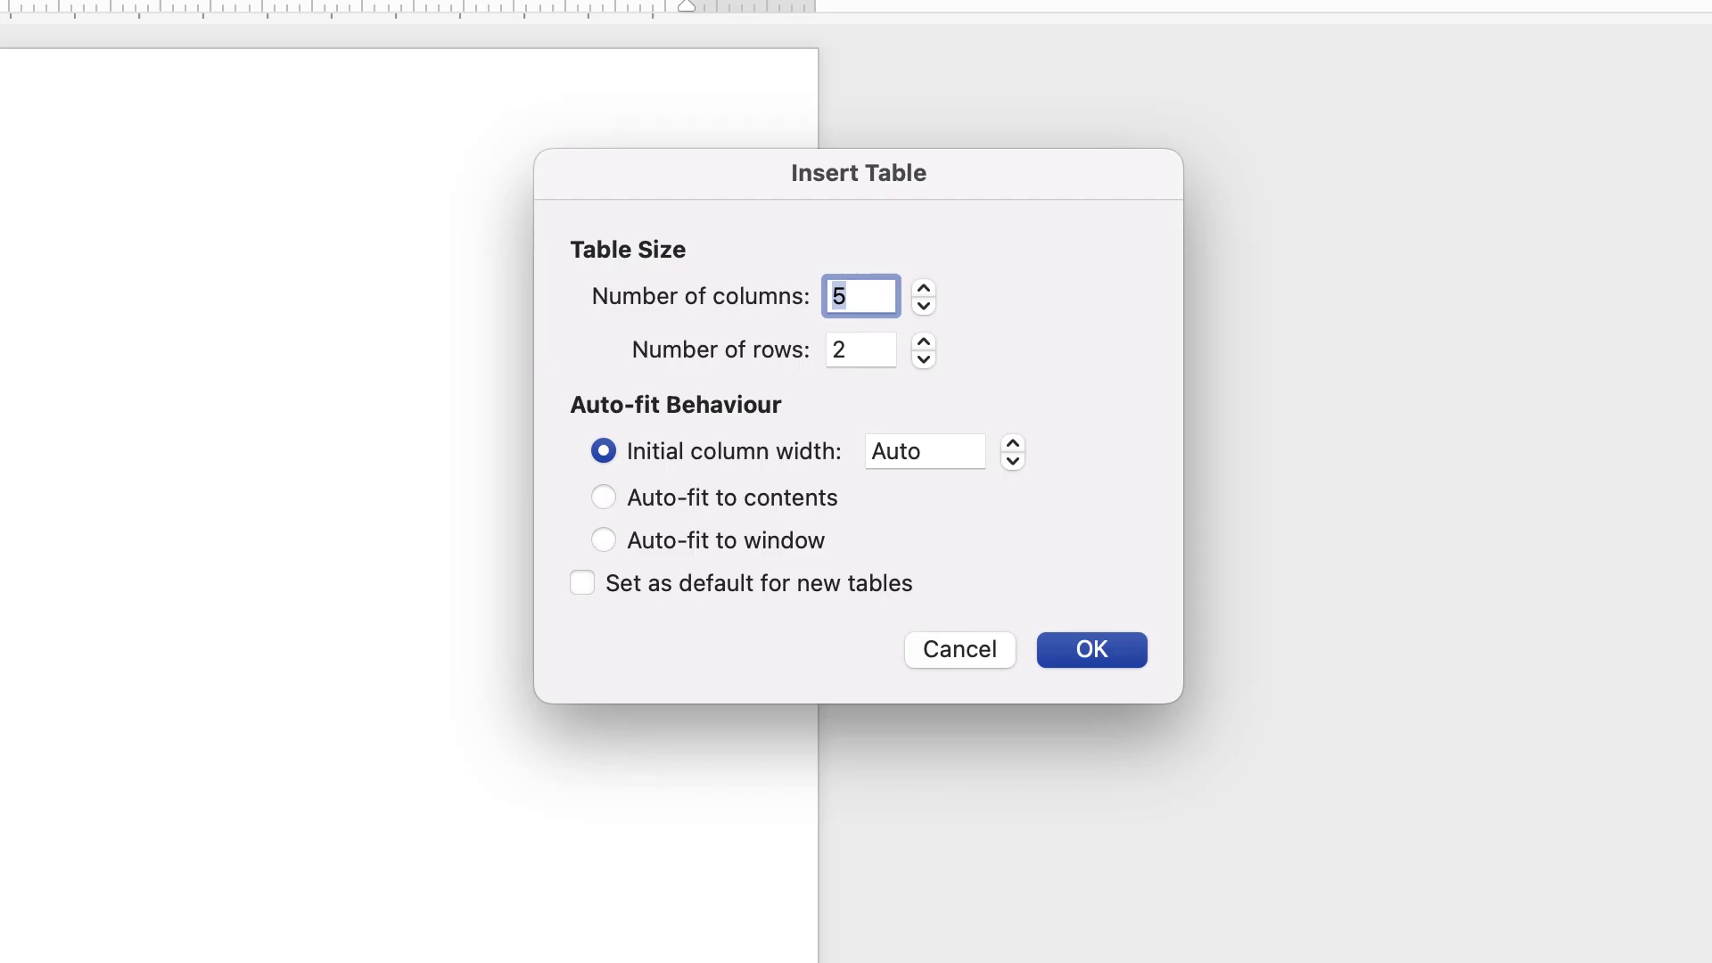
text(5)
key(Tab)
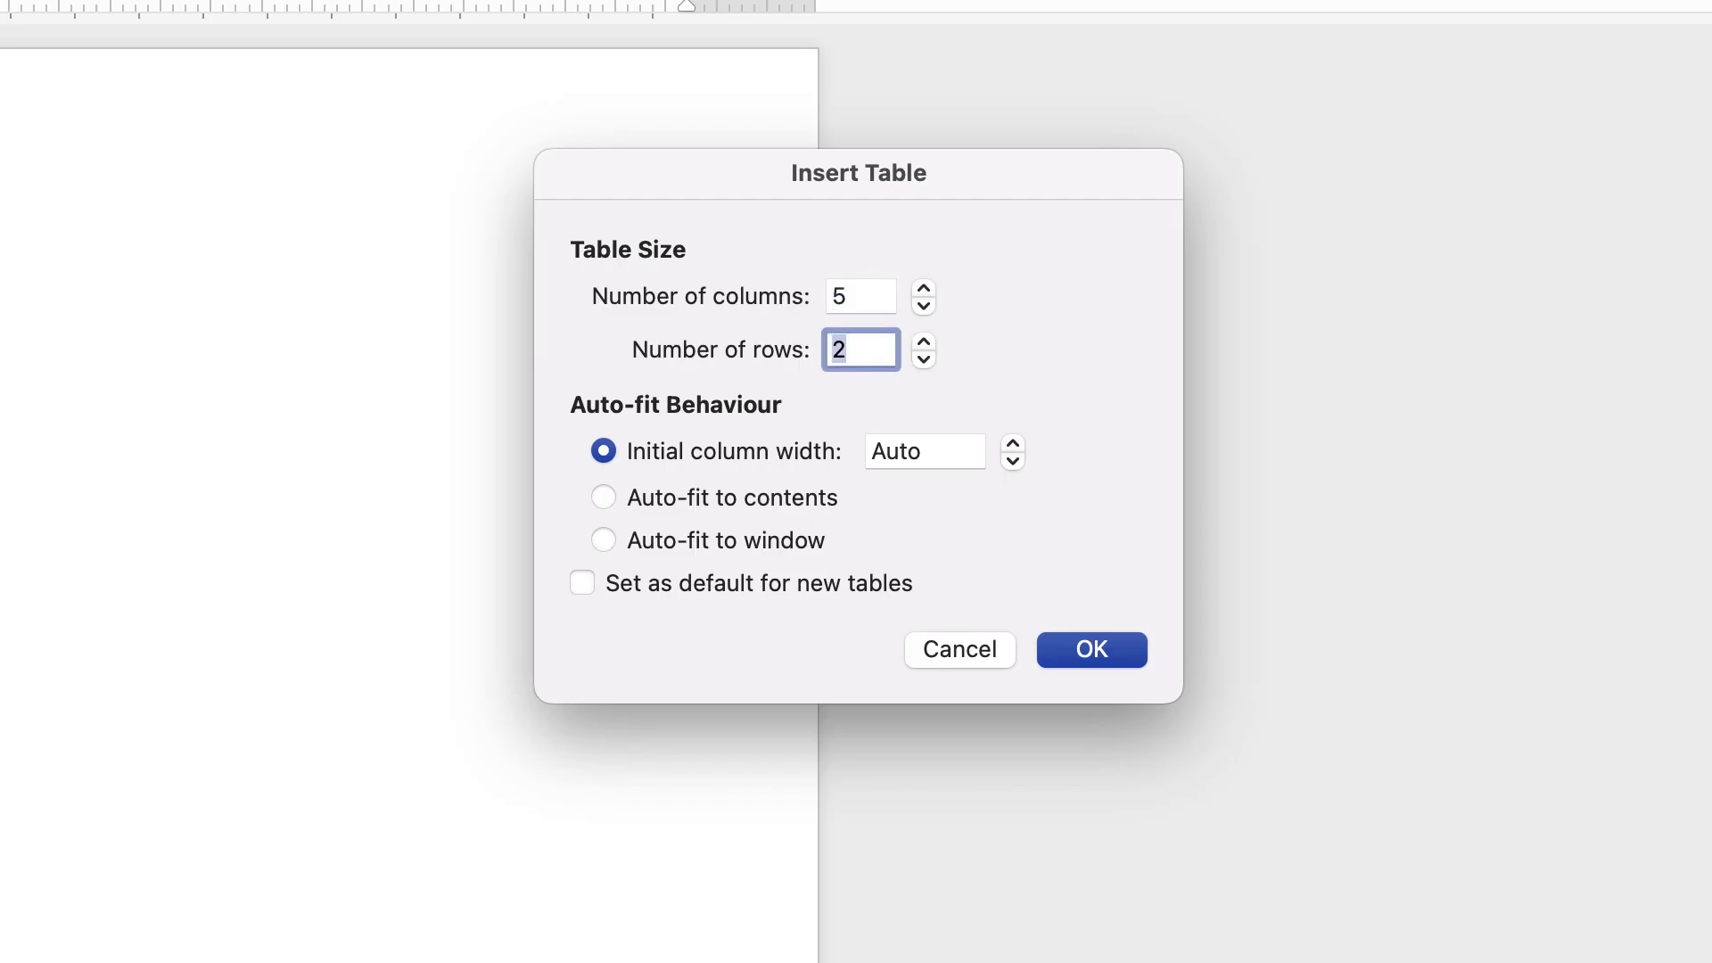
text(21)
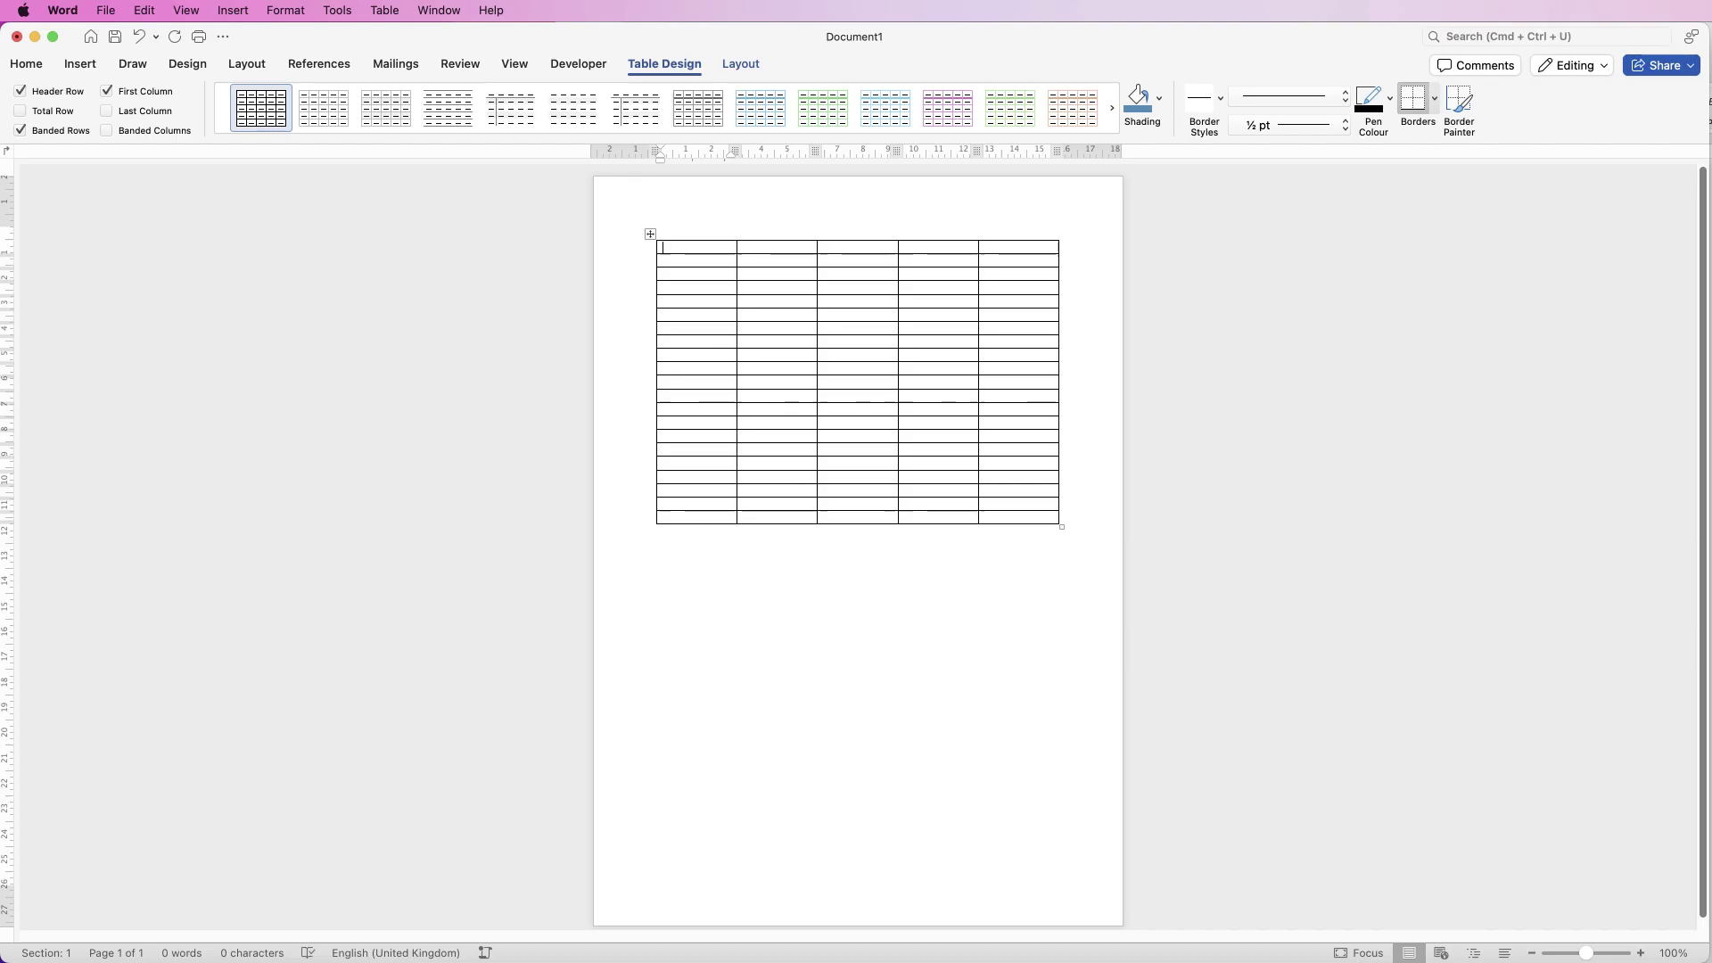
- Set the row height of the whole table to 1 cm and align all cell text centre-left
click(650, 234)
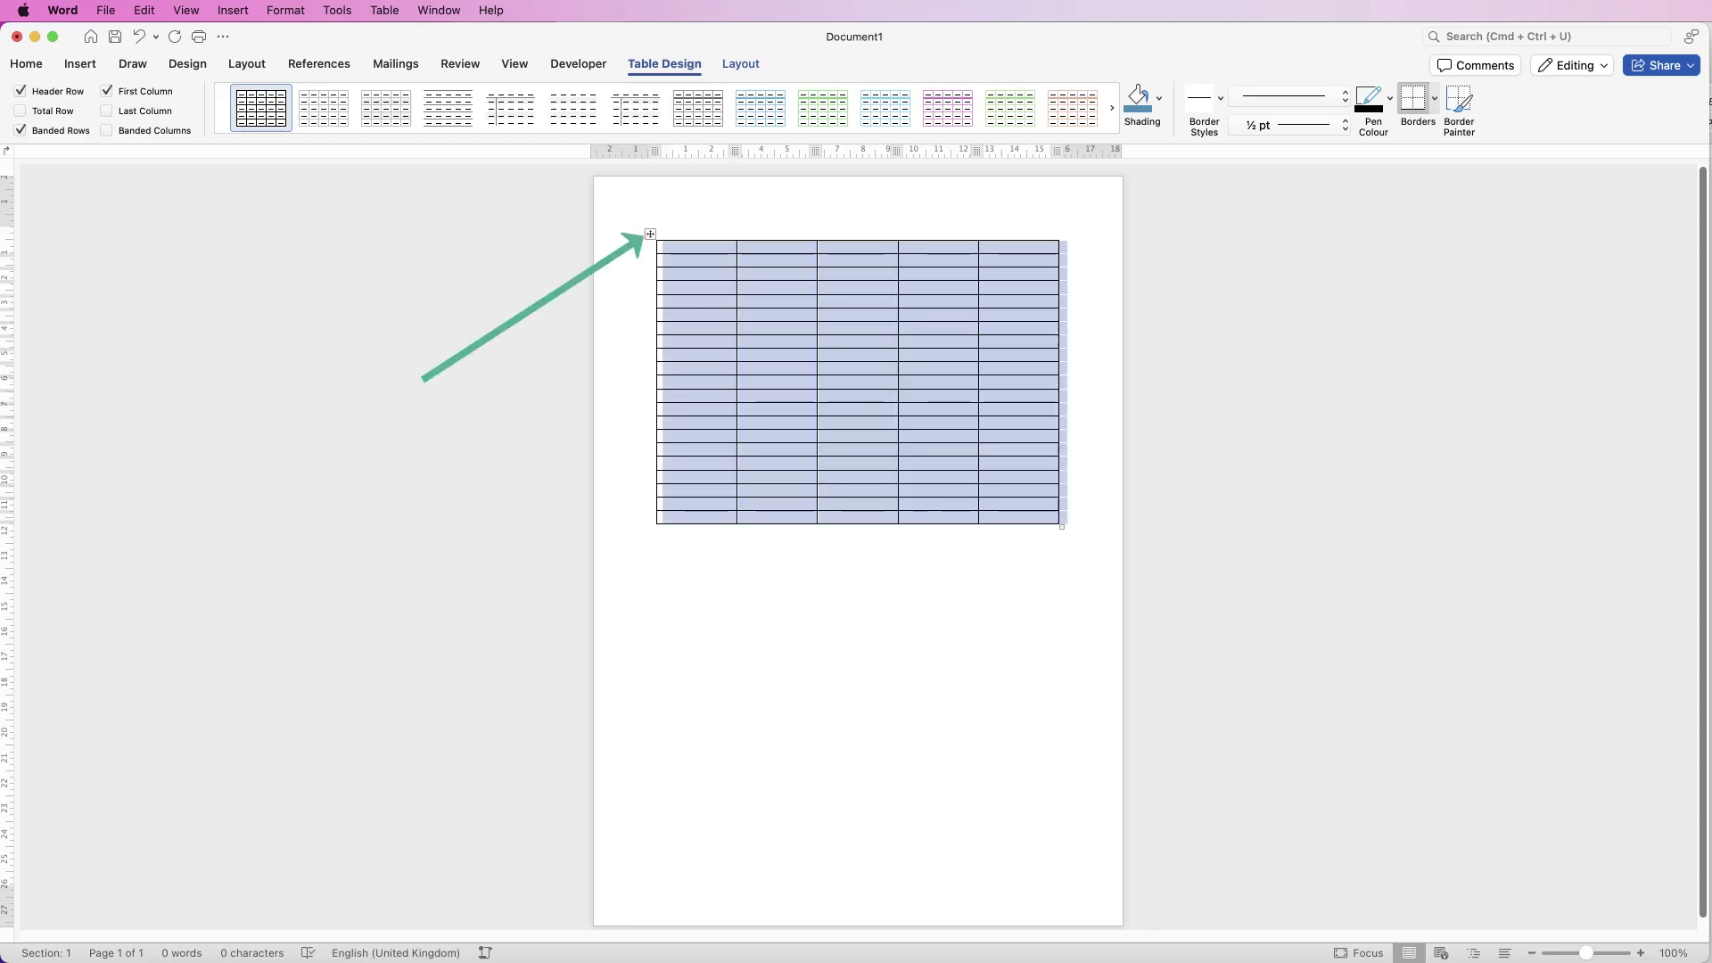
click(740, 64)
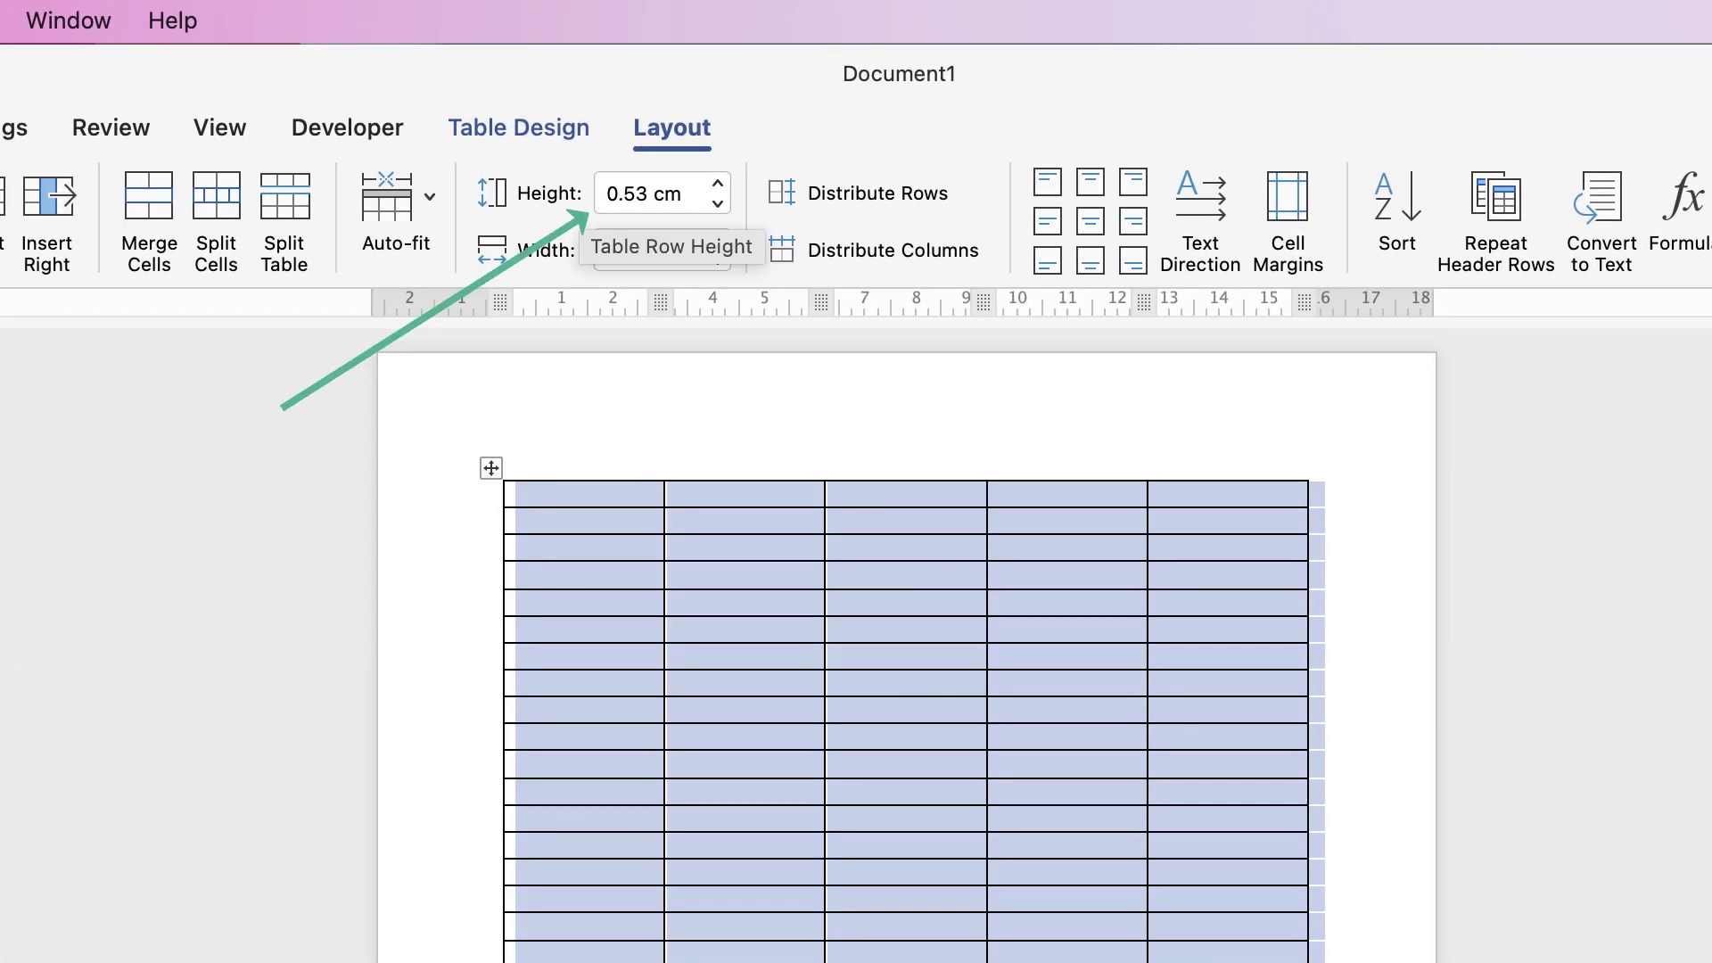
drag(687, 193, 605, 193)
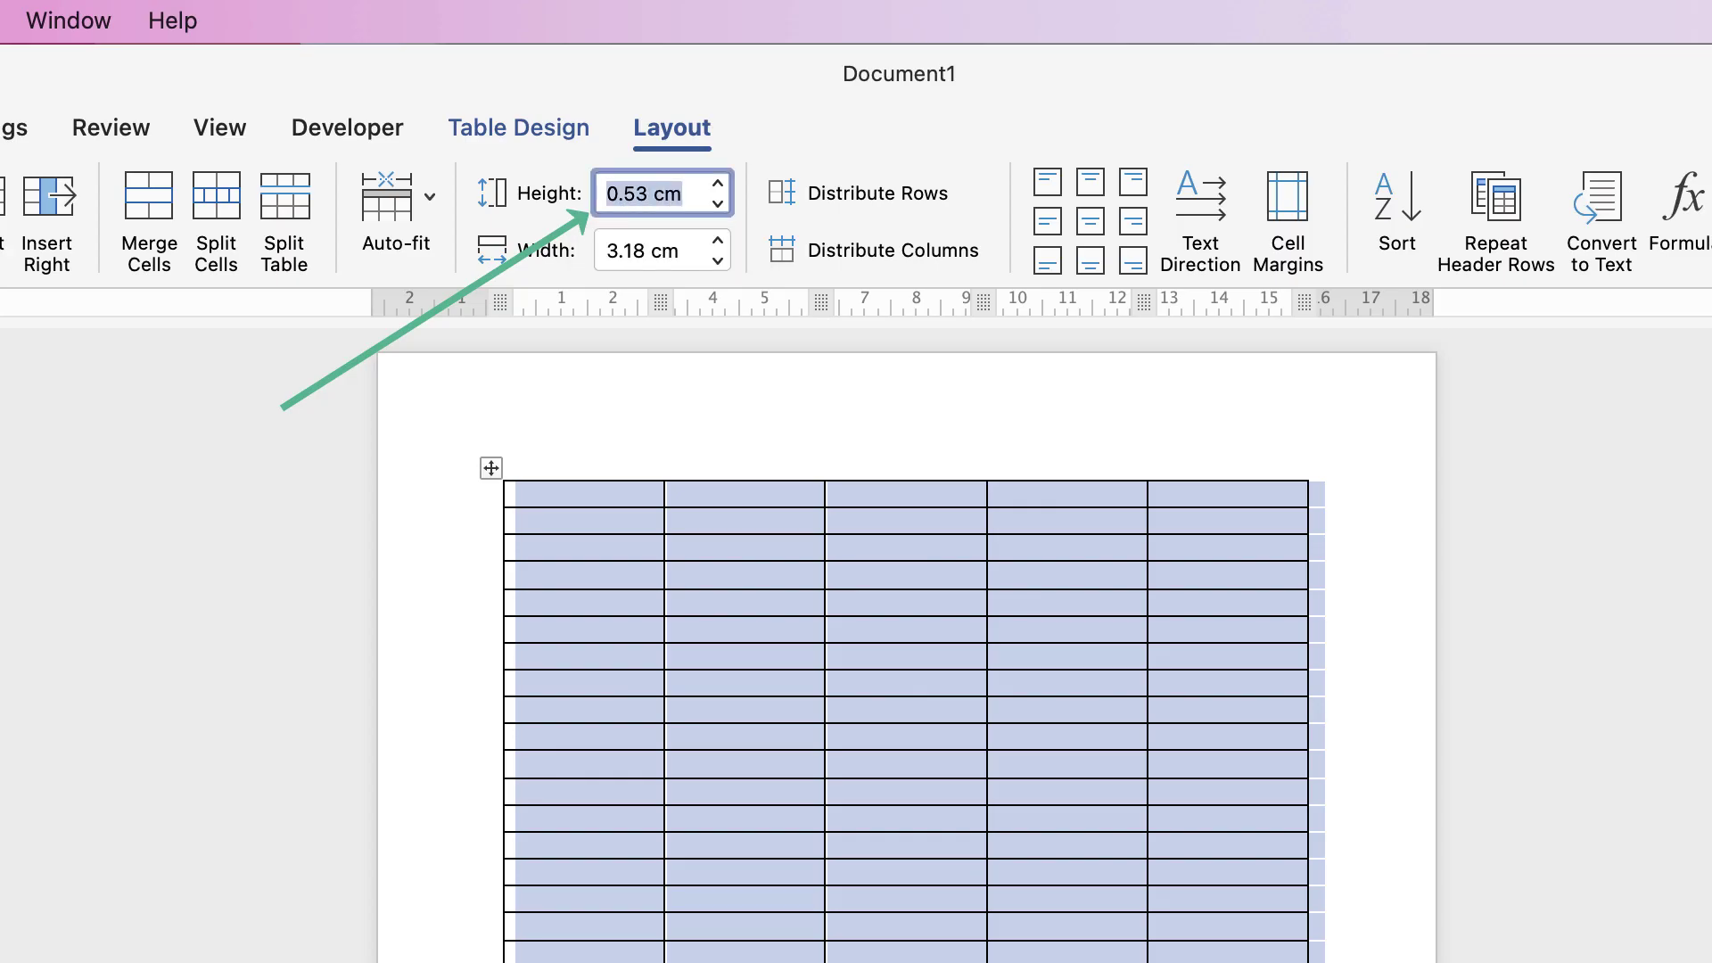
text(1)
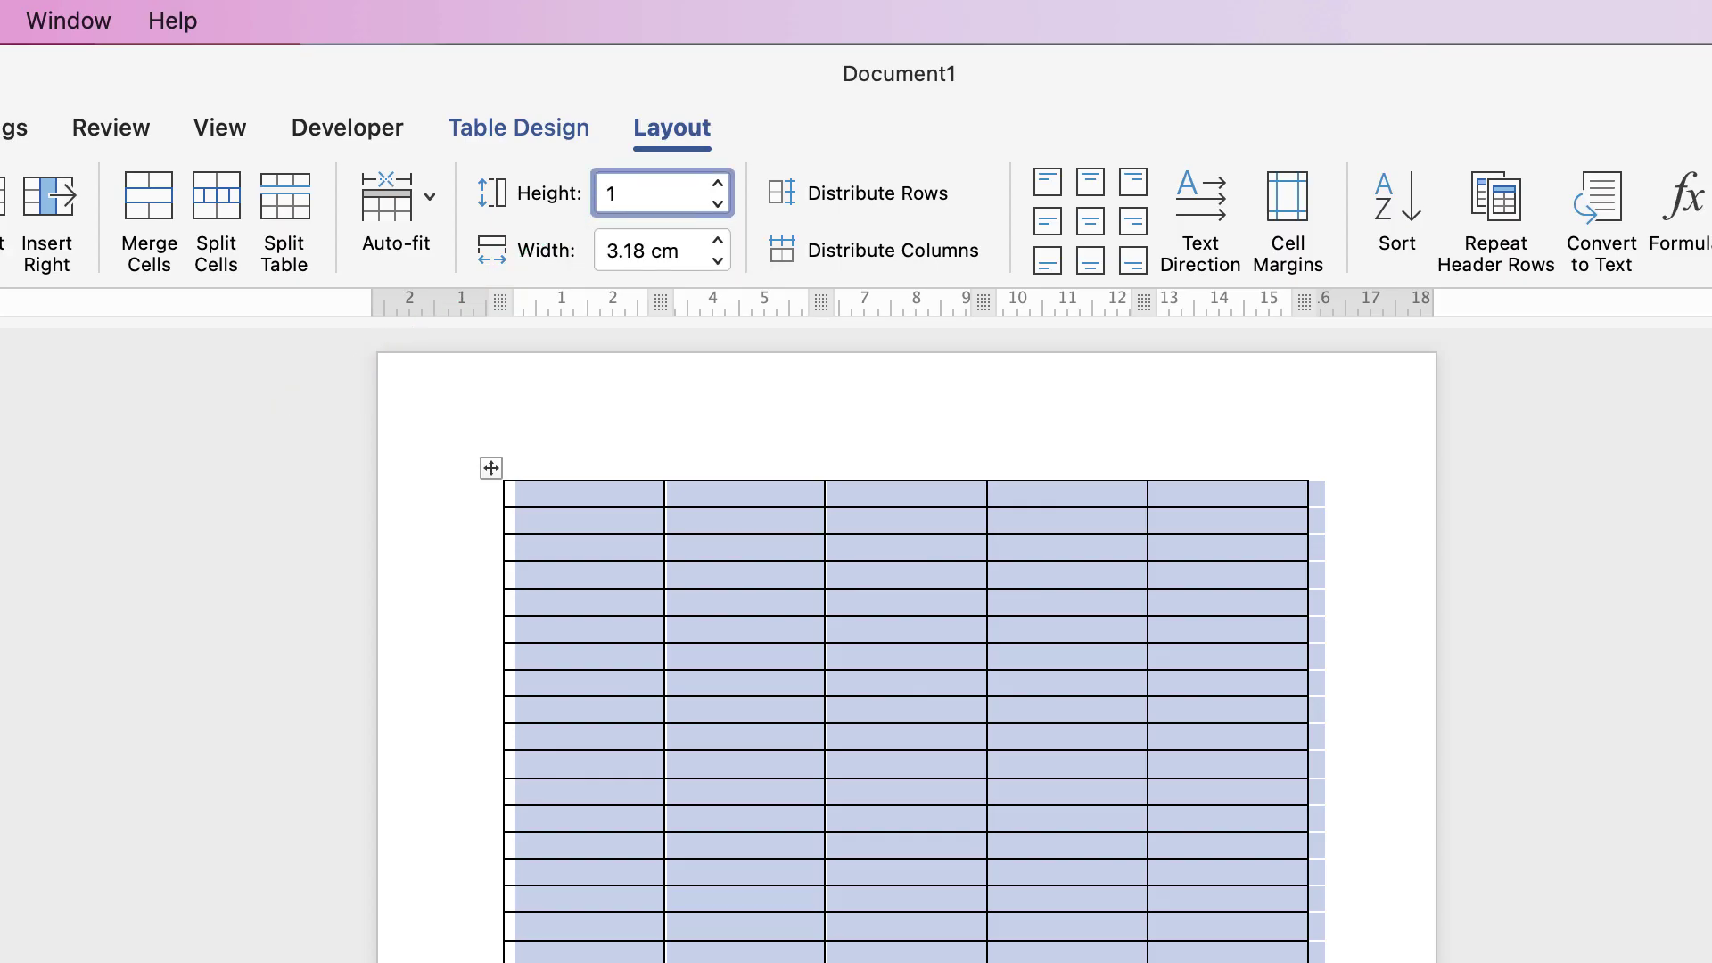
key(Return)
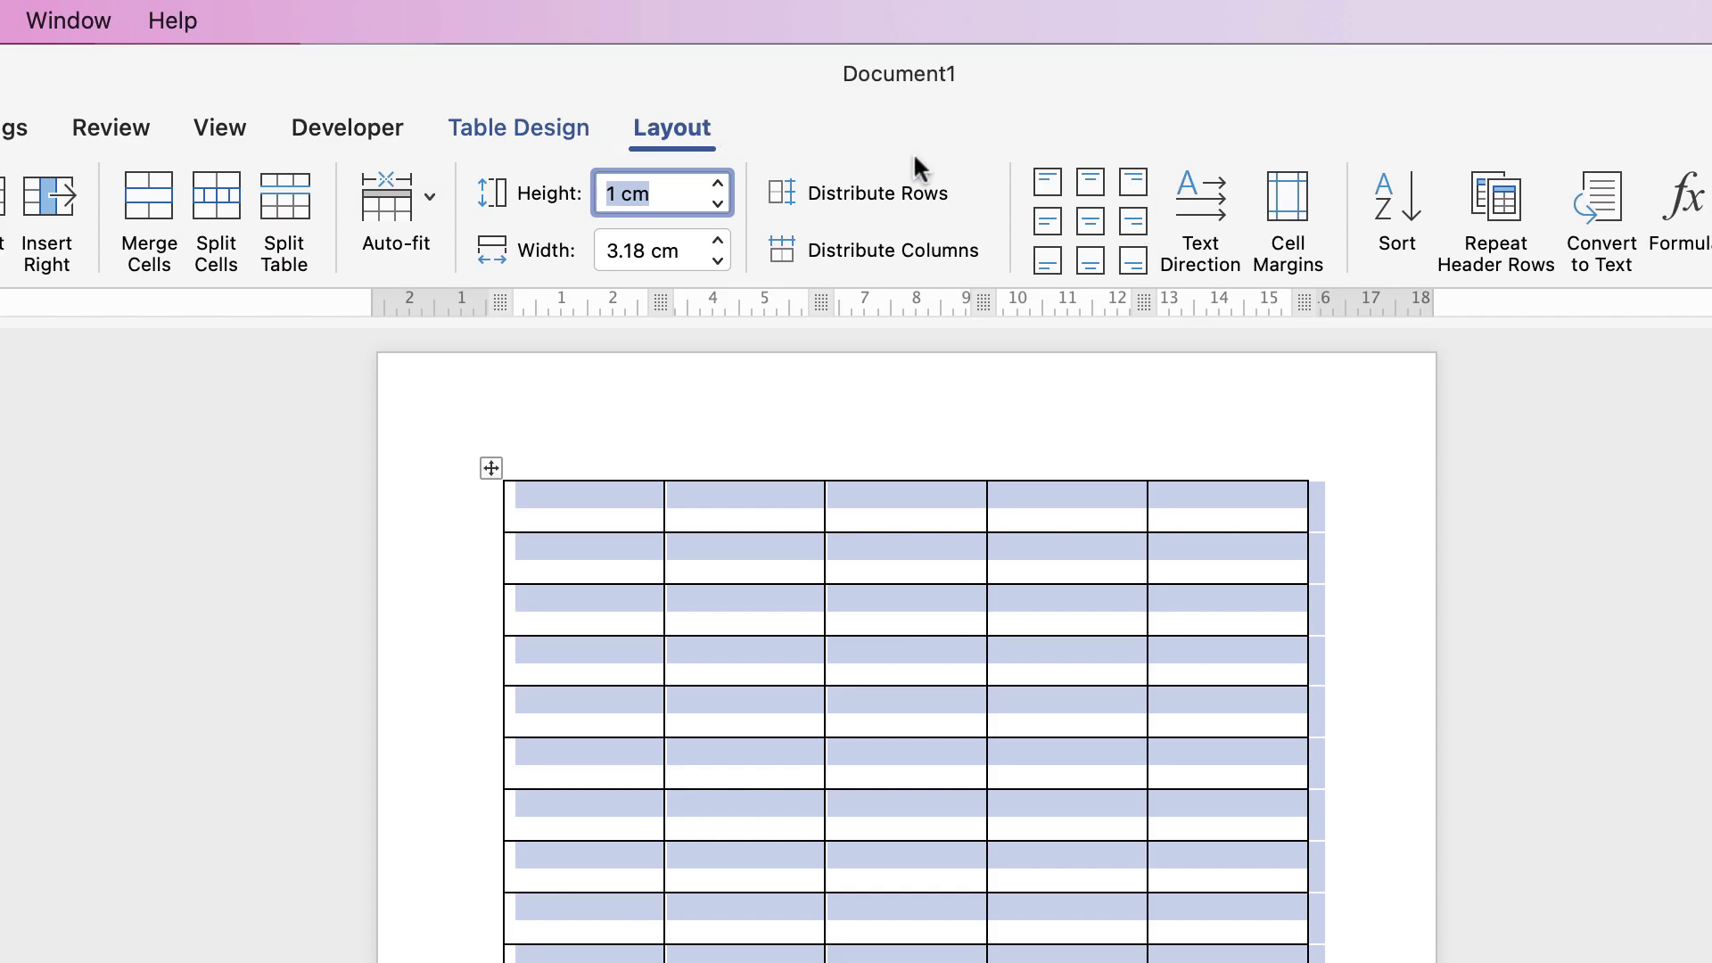
click(1043, 217)
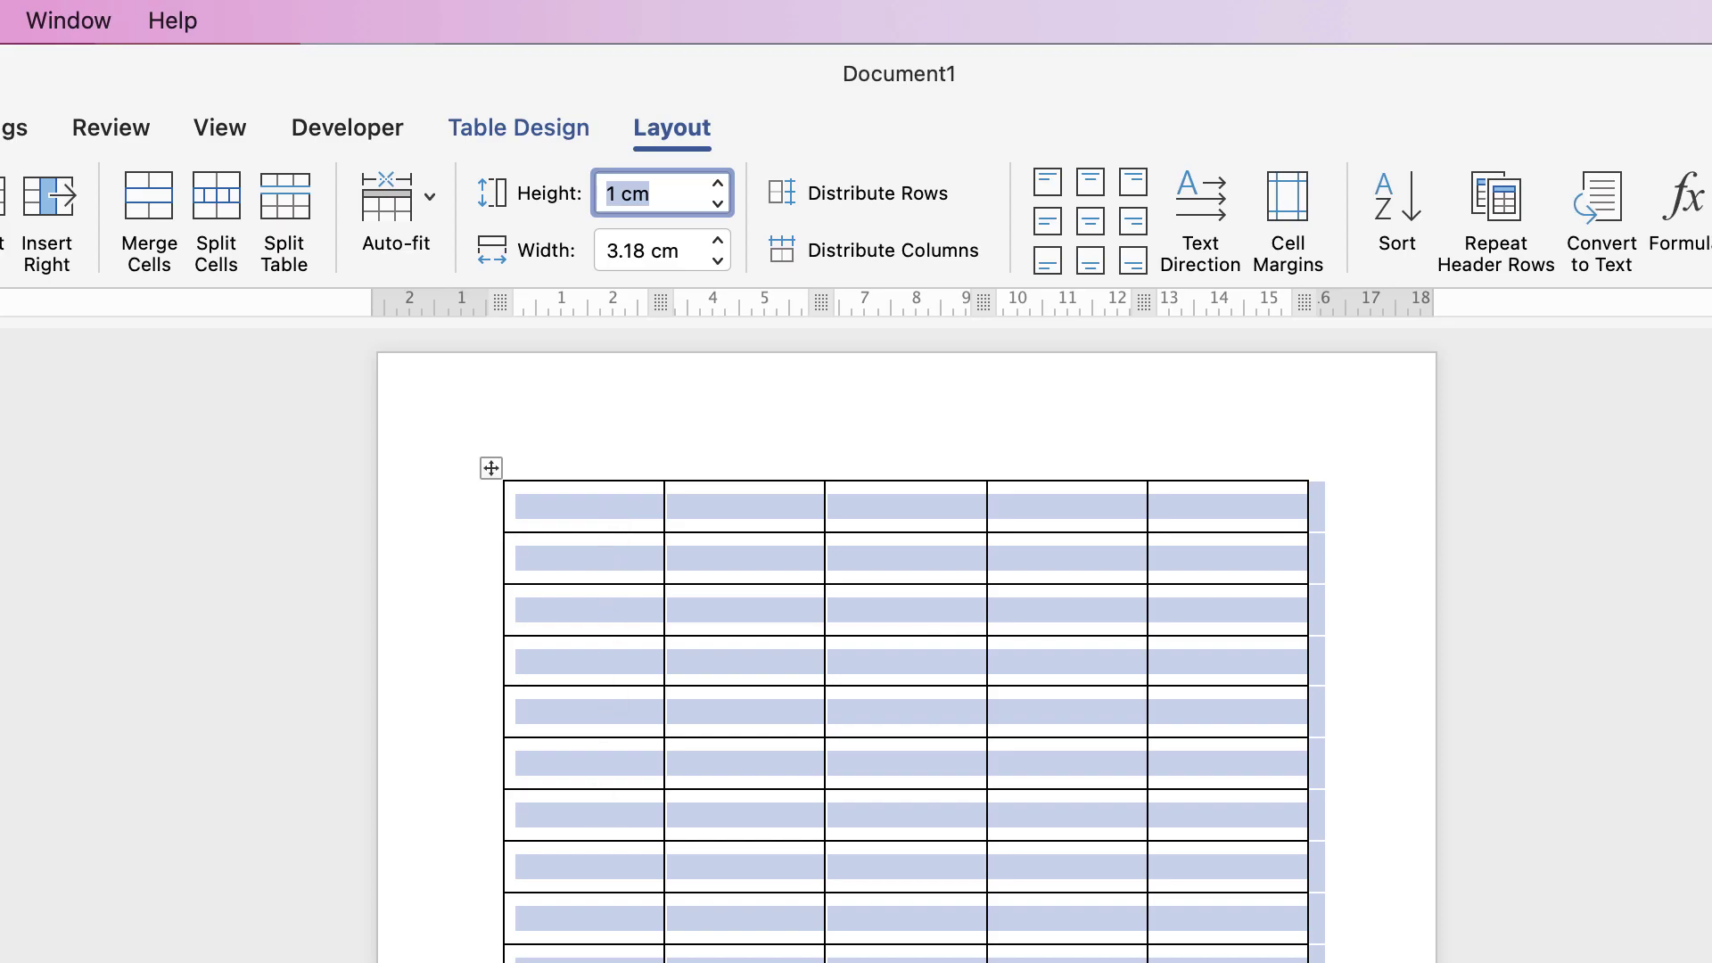
- Merge the five cells of the table's first row into a single cell
click(598, 498)
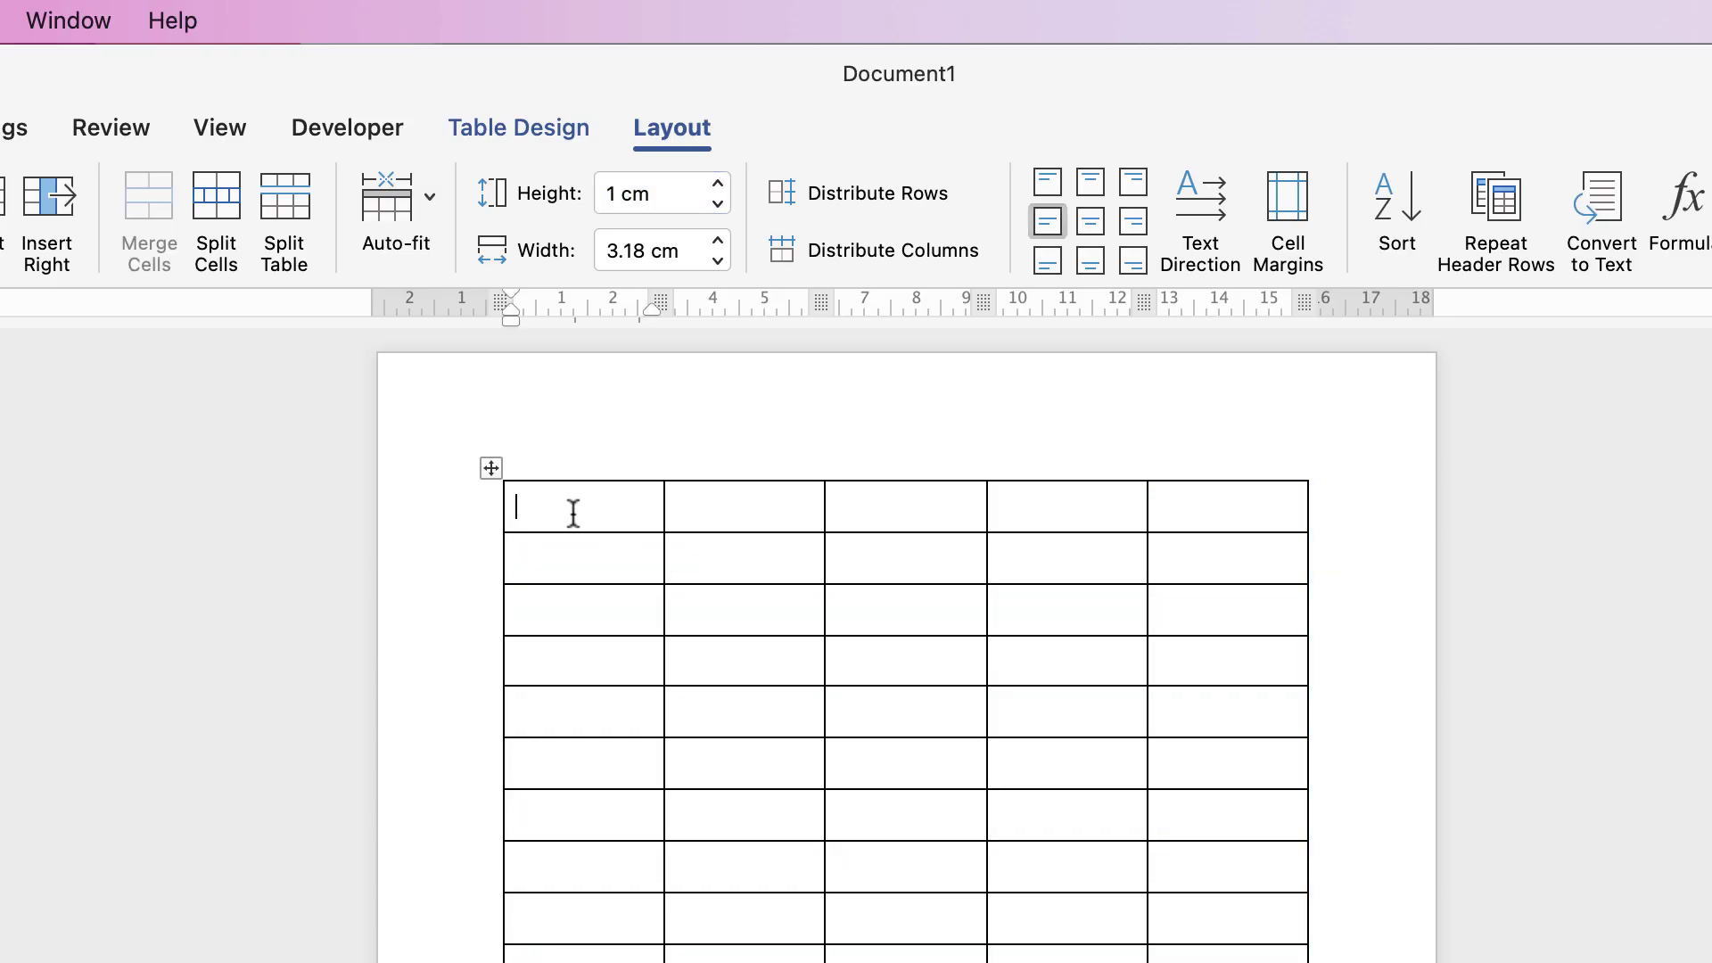
drag(574, 514, 1234, 508)
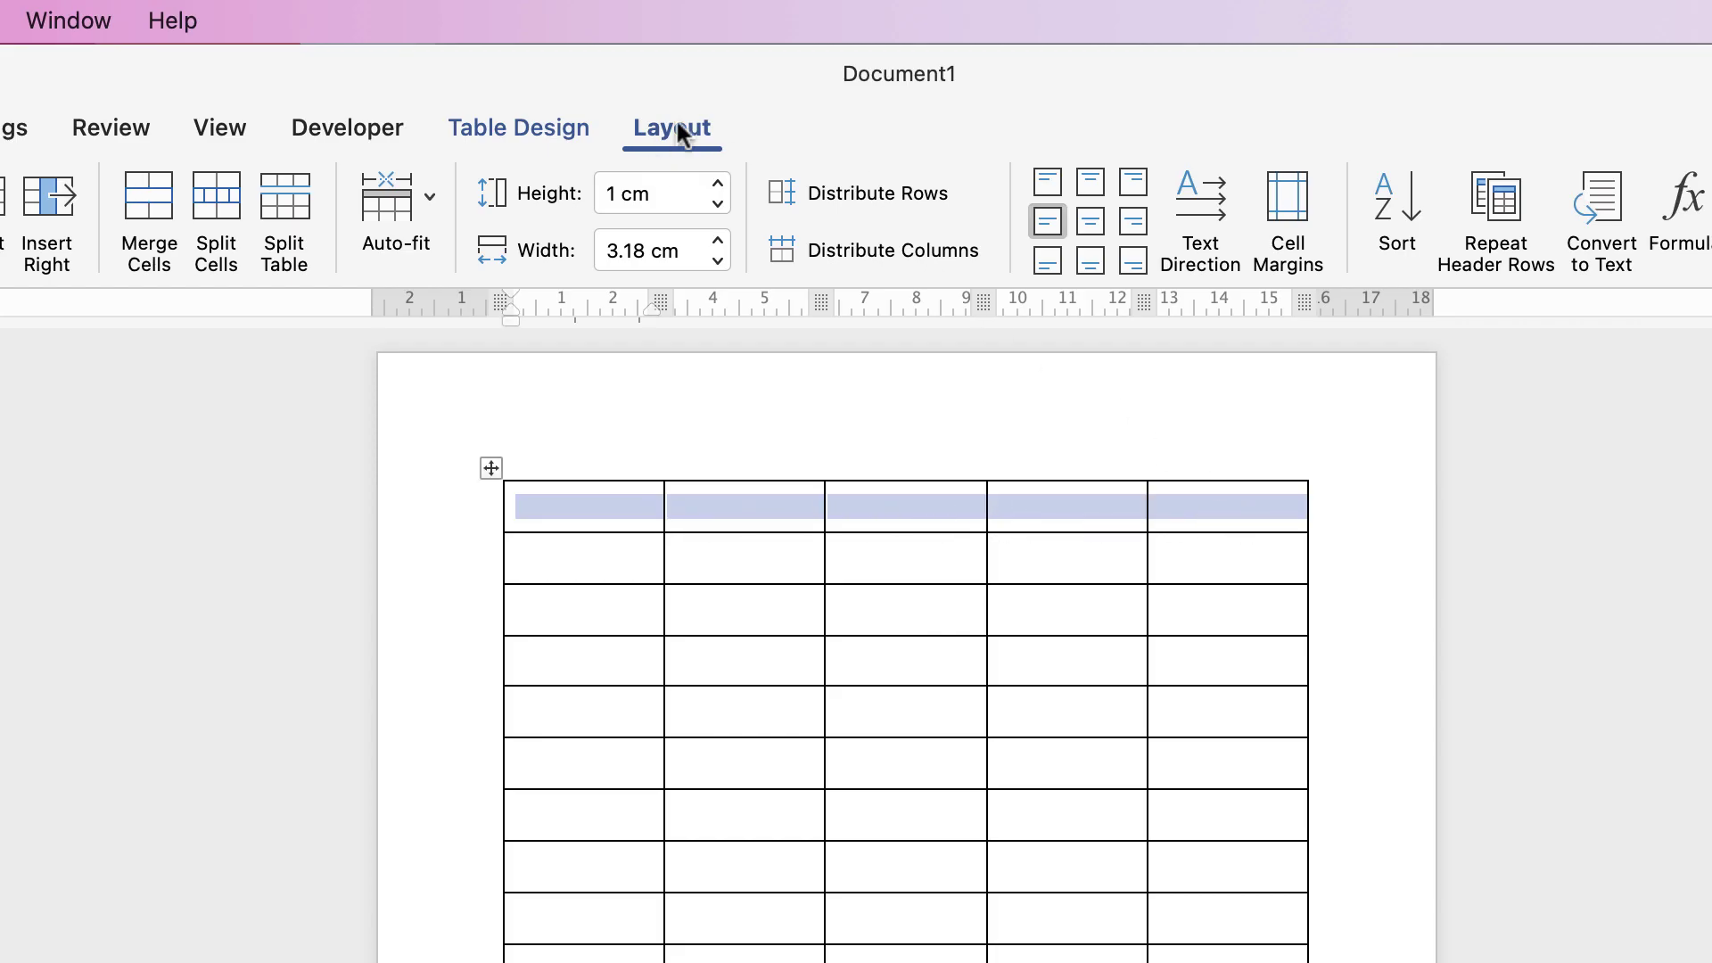
click(143, 202)
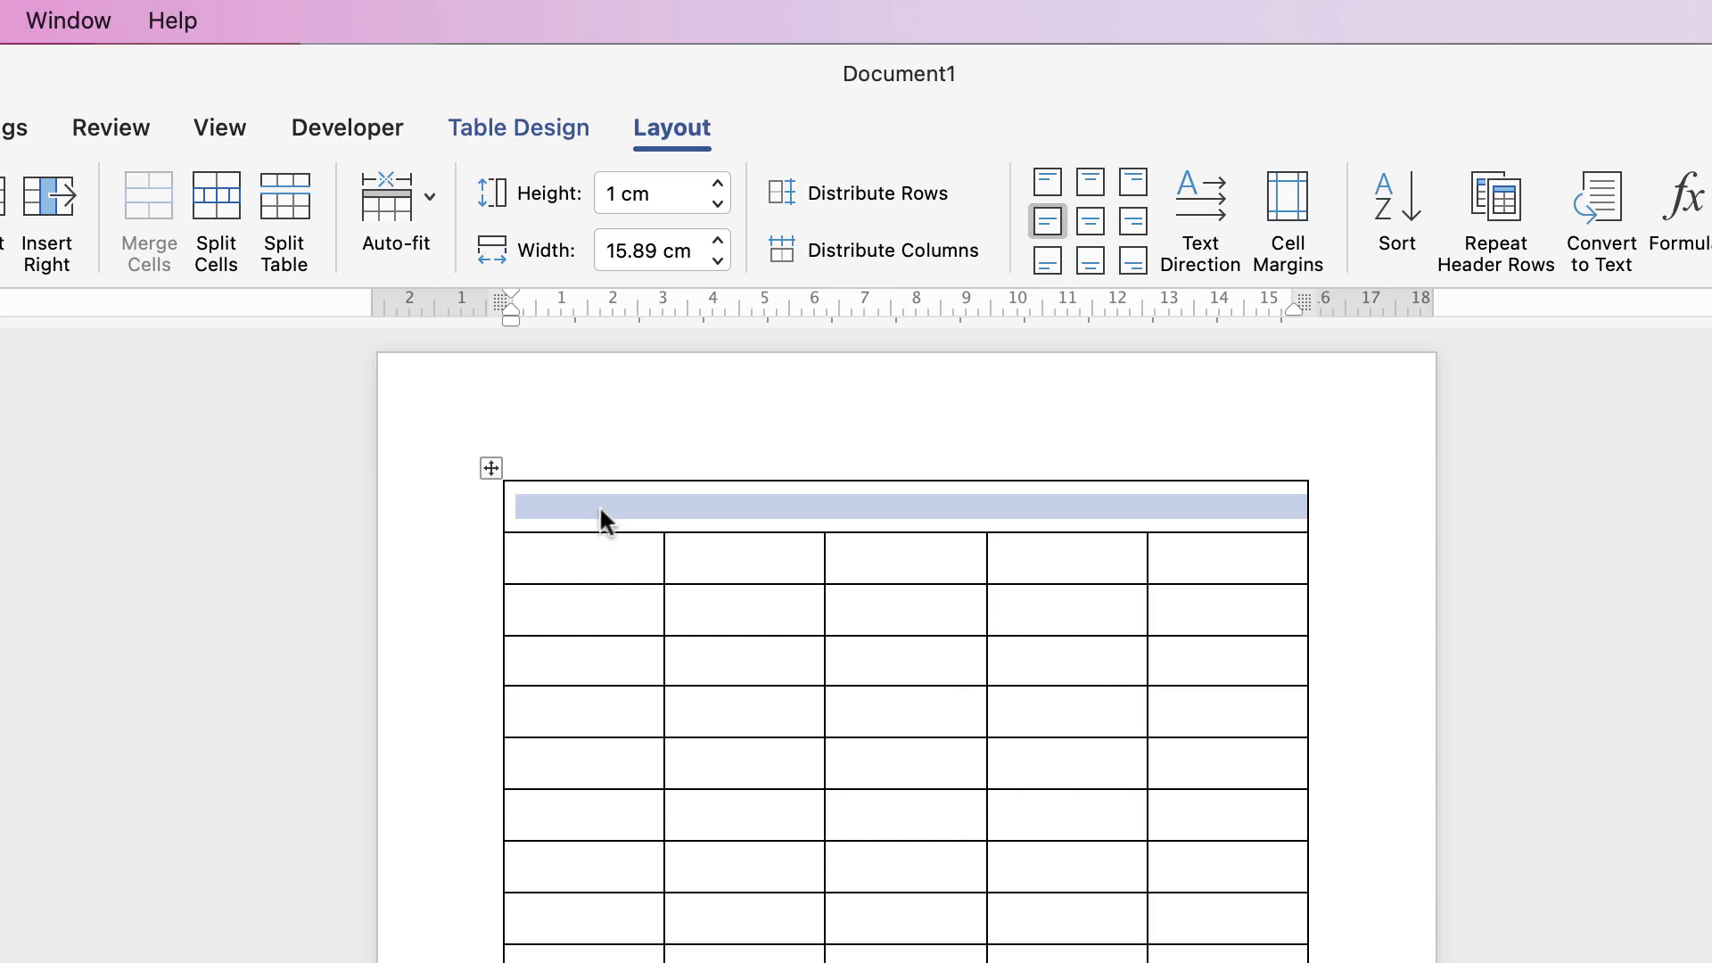
- Enter the heading EMPLOYEE INFORMATION in the merged first row and make it bold
click(615, 506)
text(EMPLOYEE INFORMATION)
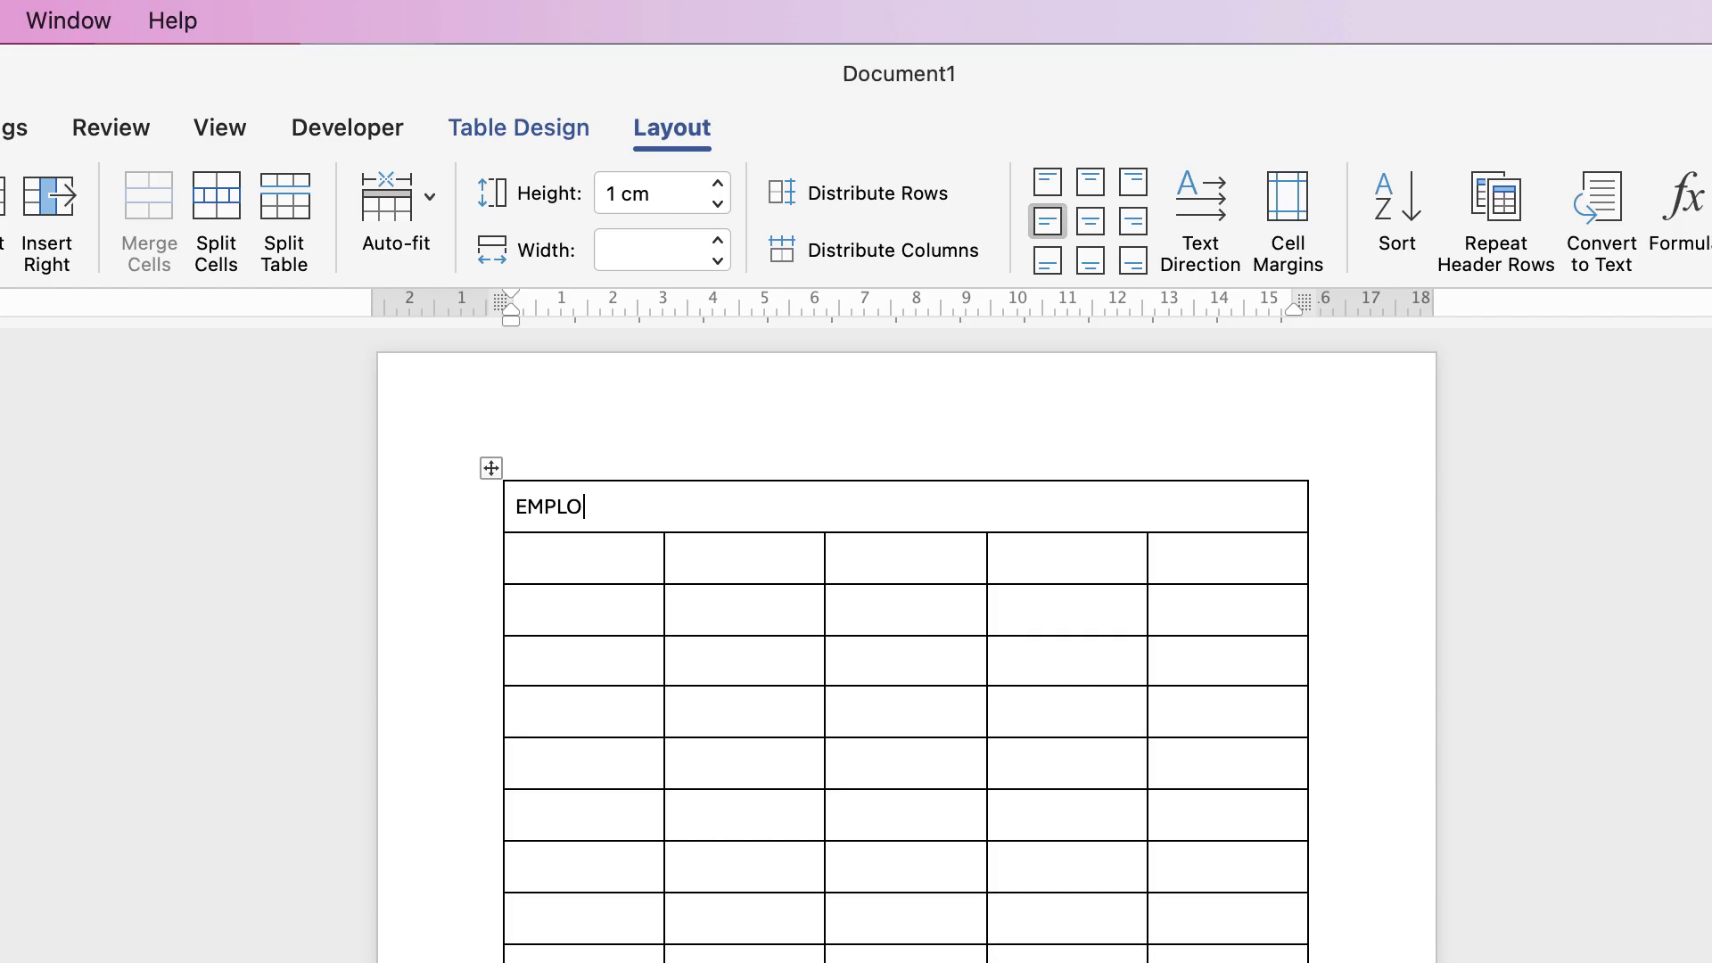
drag(761, 505, 524, 492)
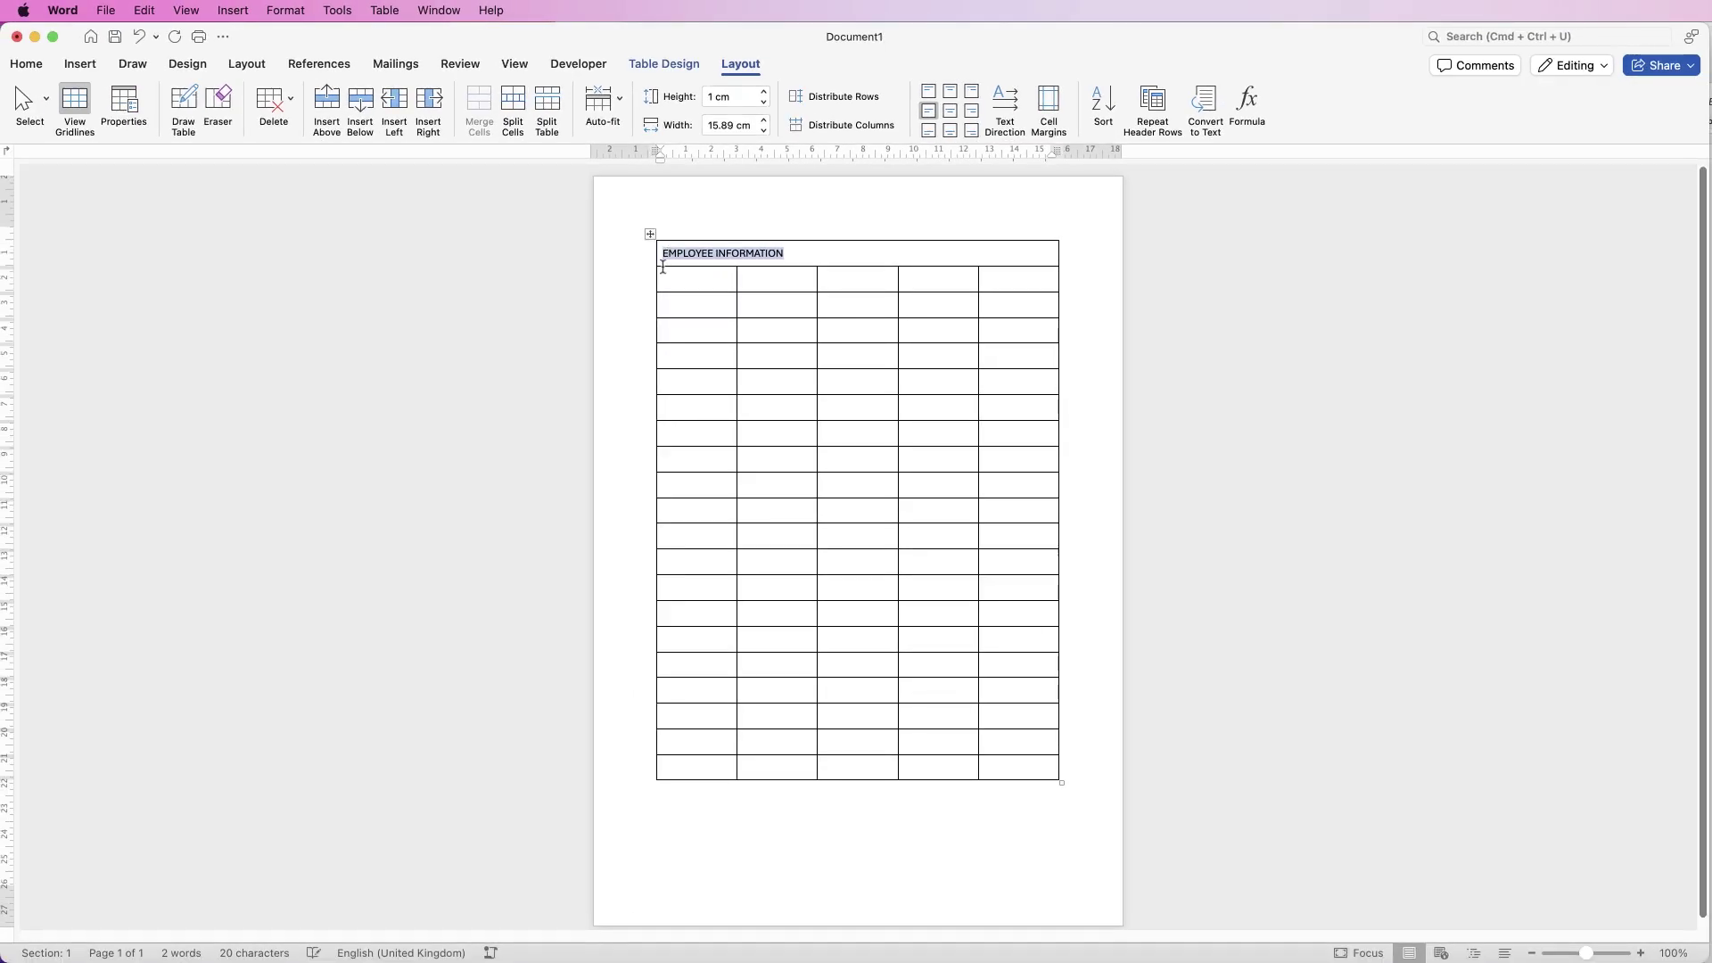
click(31, 65)
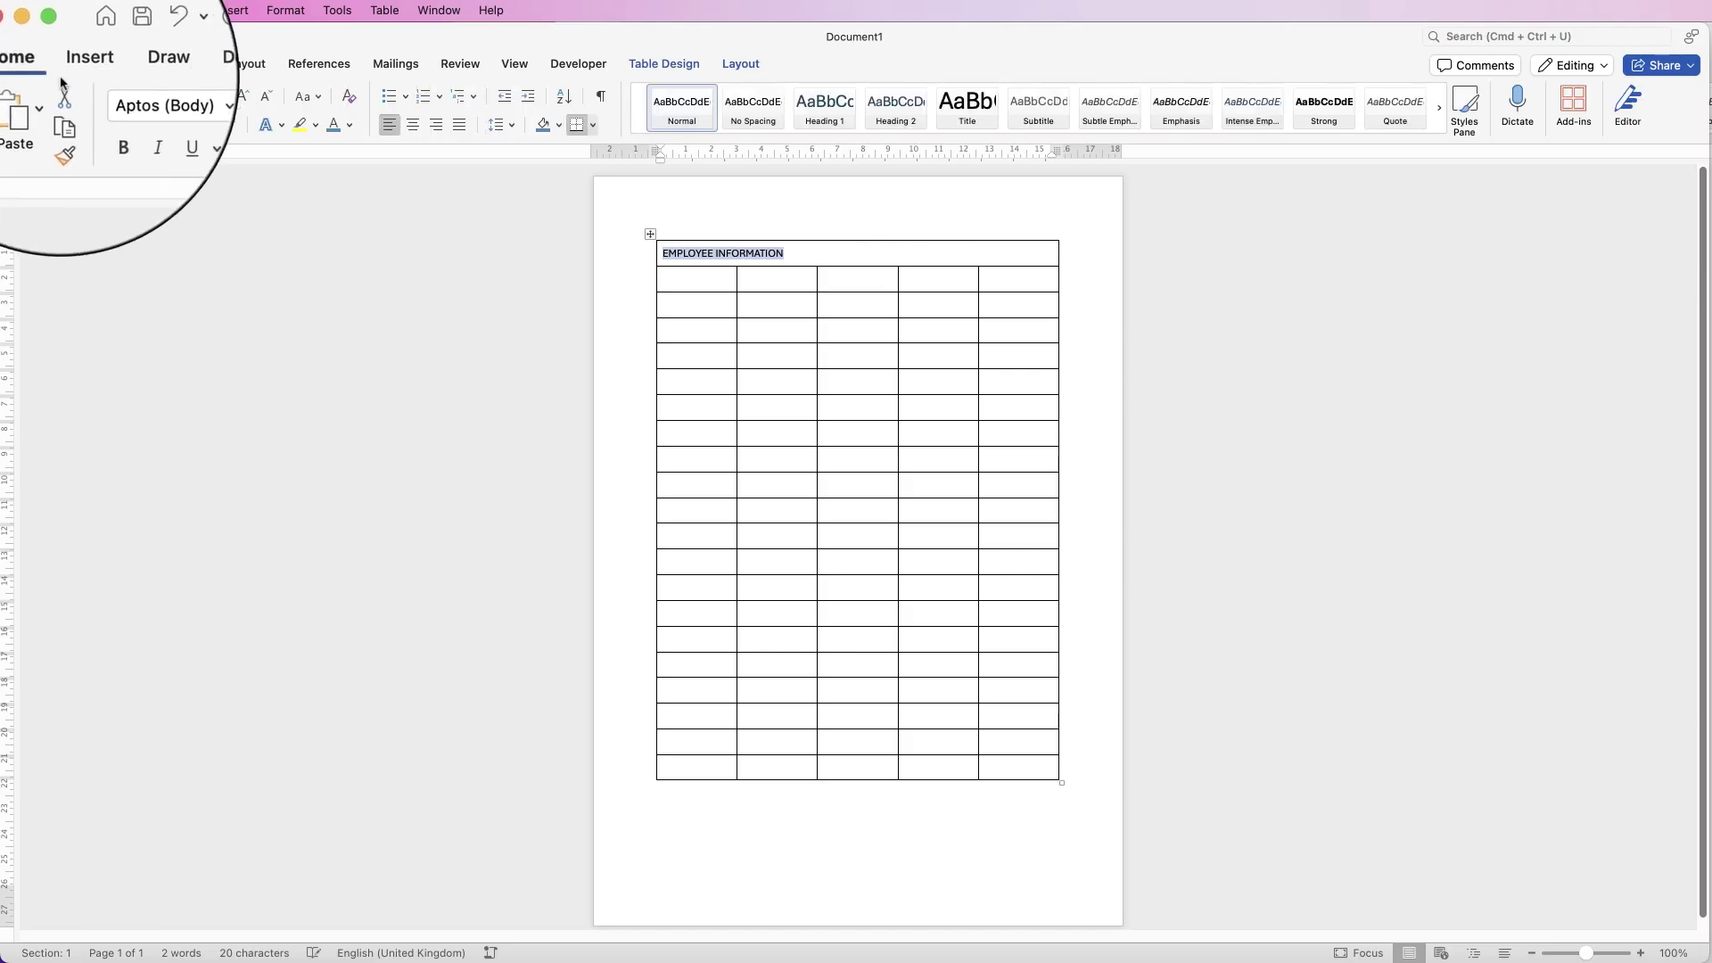
click(101, 126)
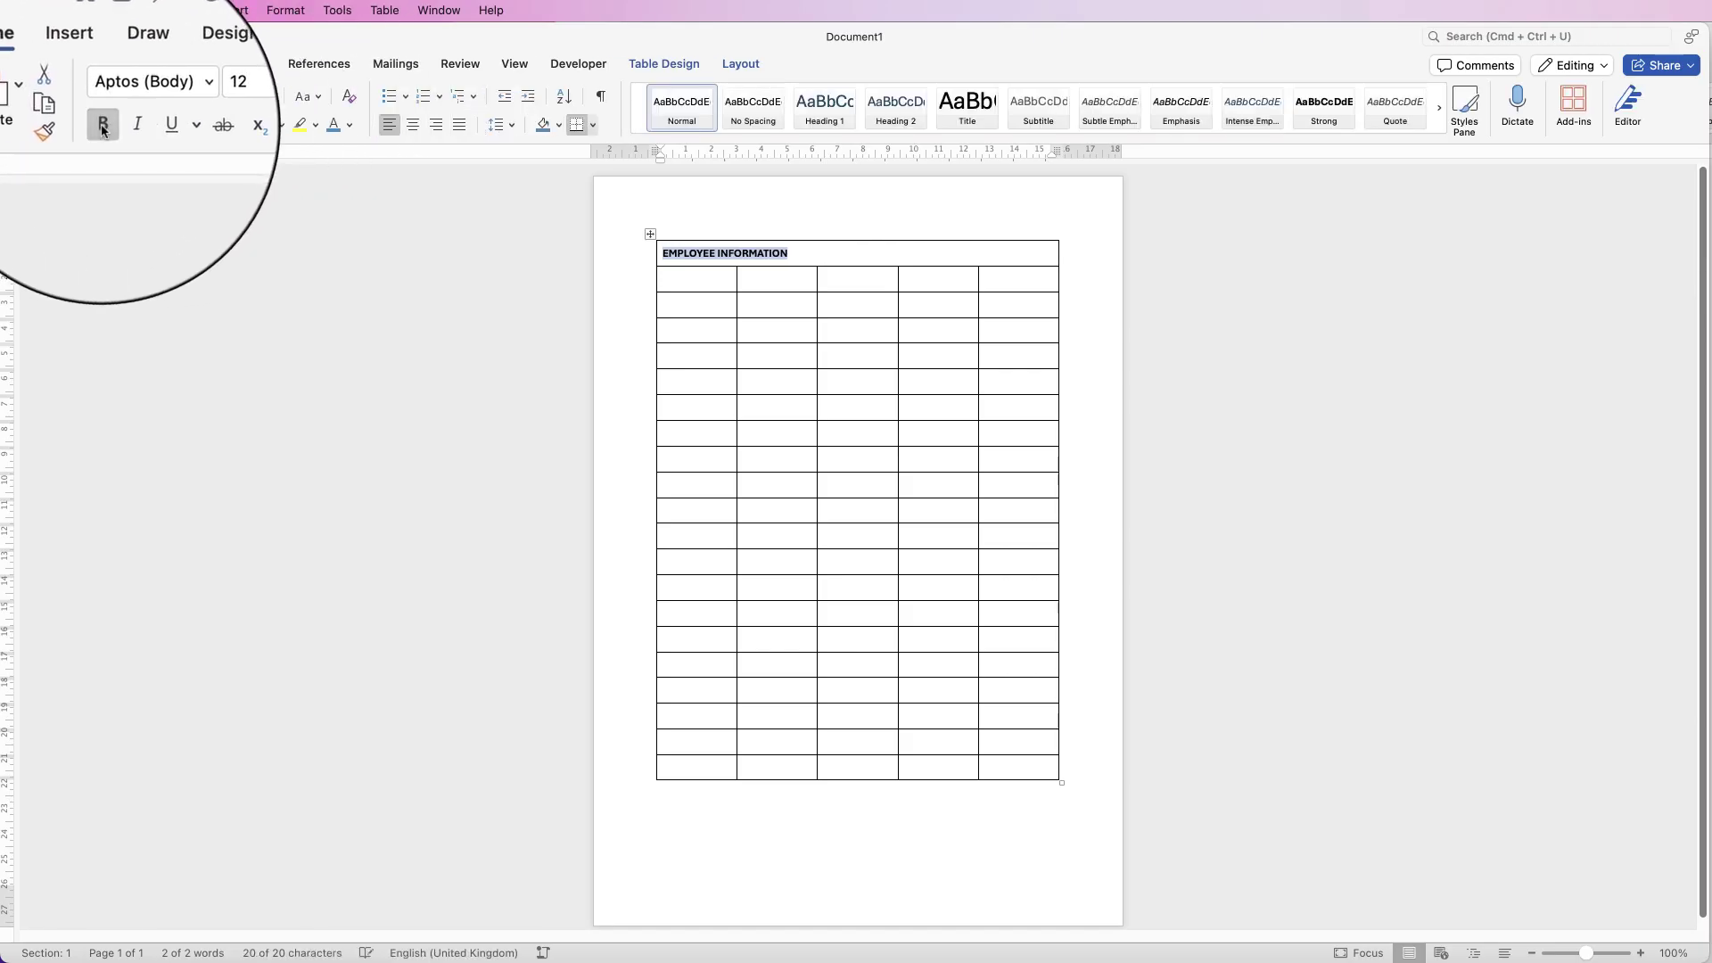
- Try a custom lighter blue shading on the EMPLOYEE INFORMATION row and undo it
click(664, 63)
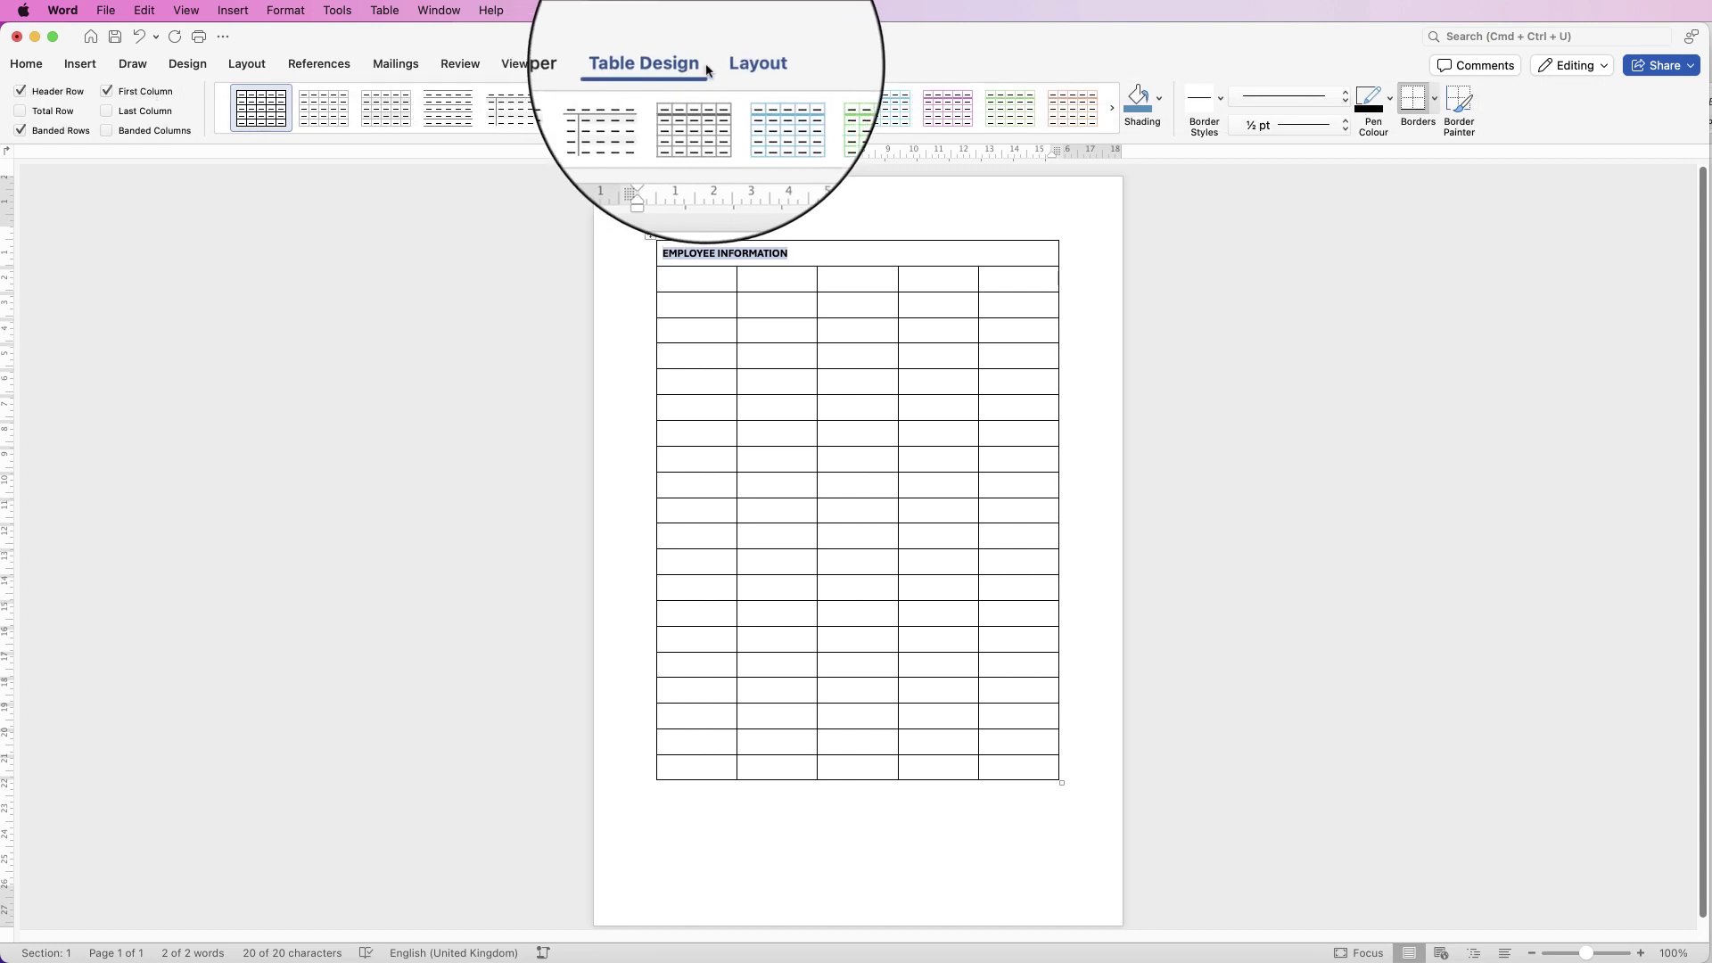
click(1159, 104)
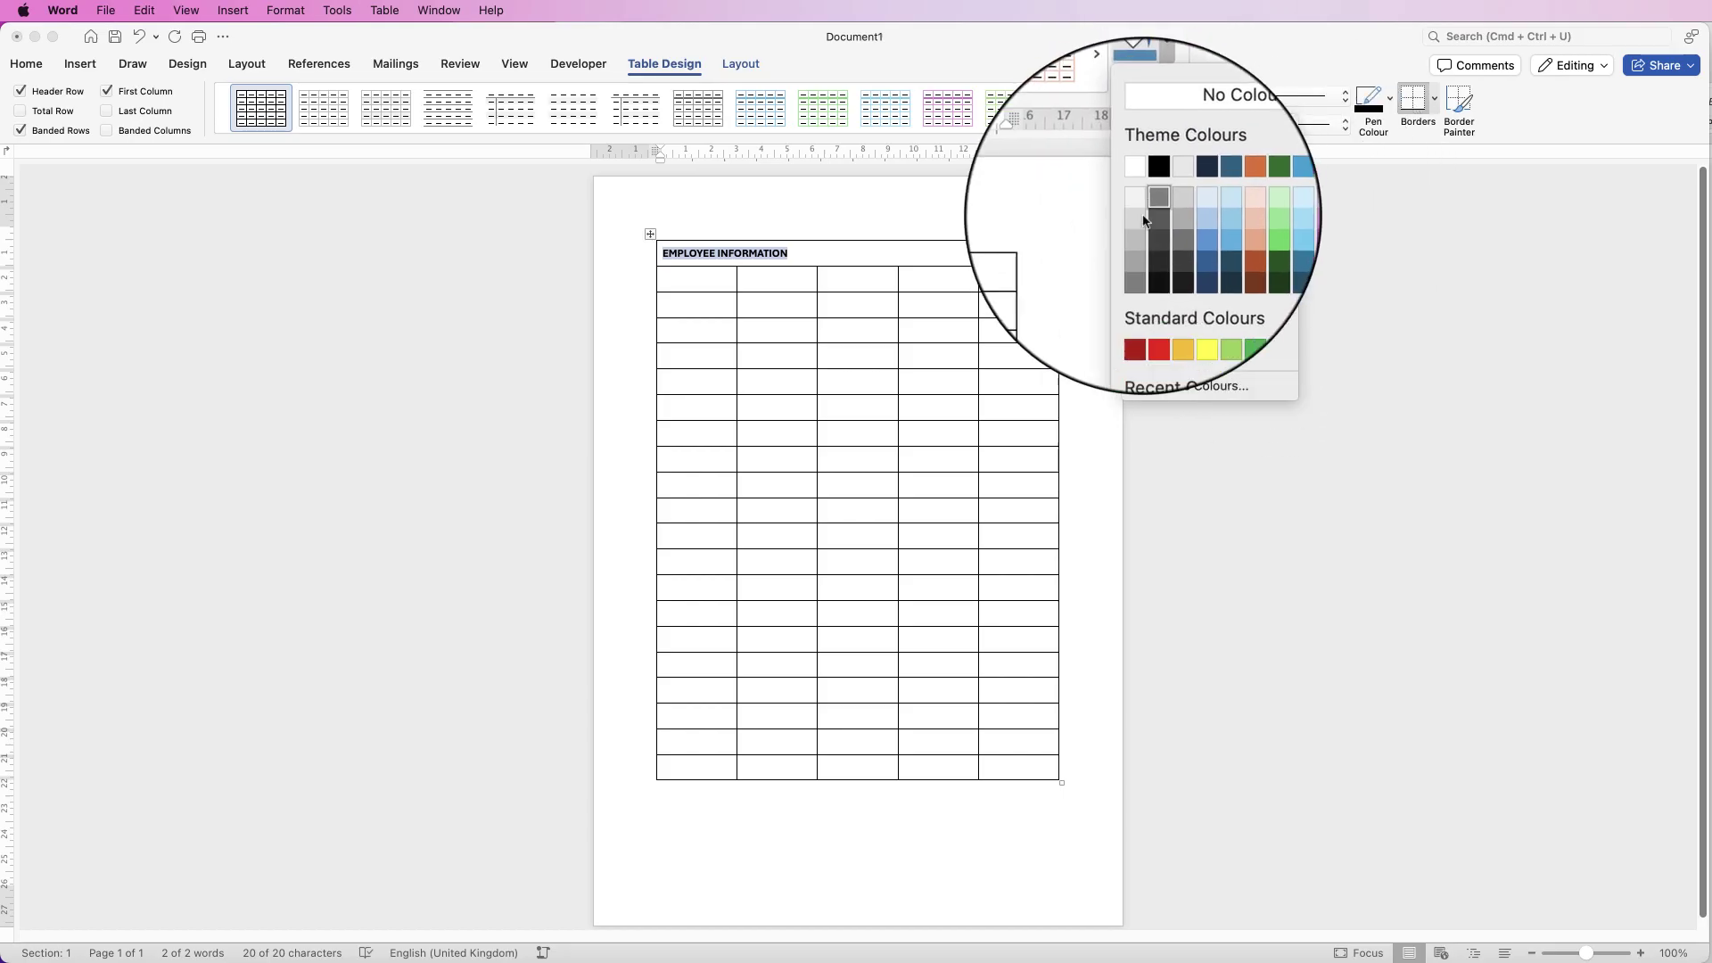
click(1179, 384)
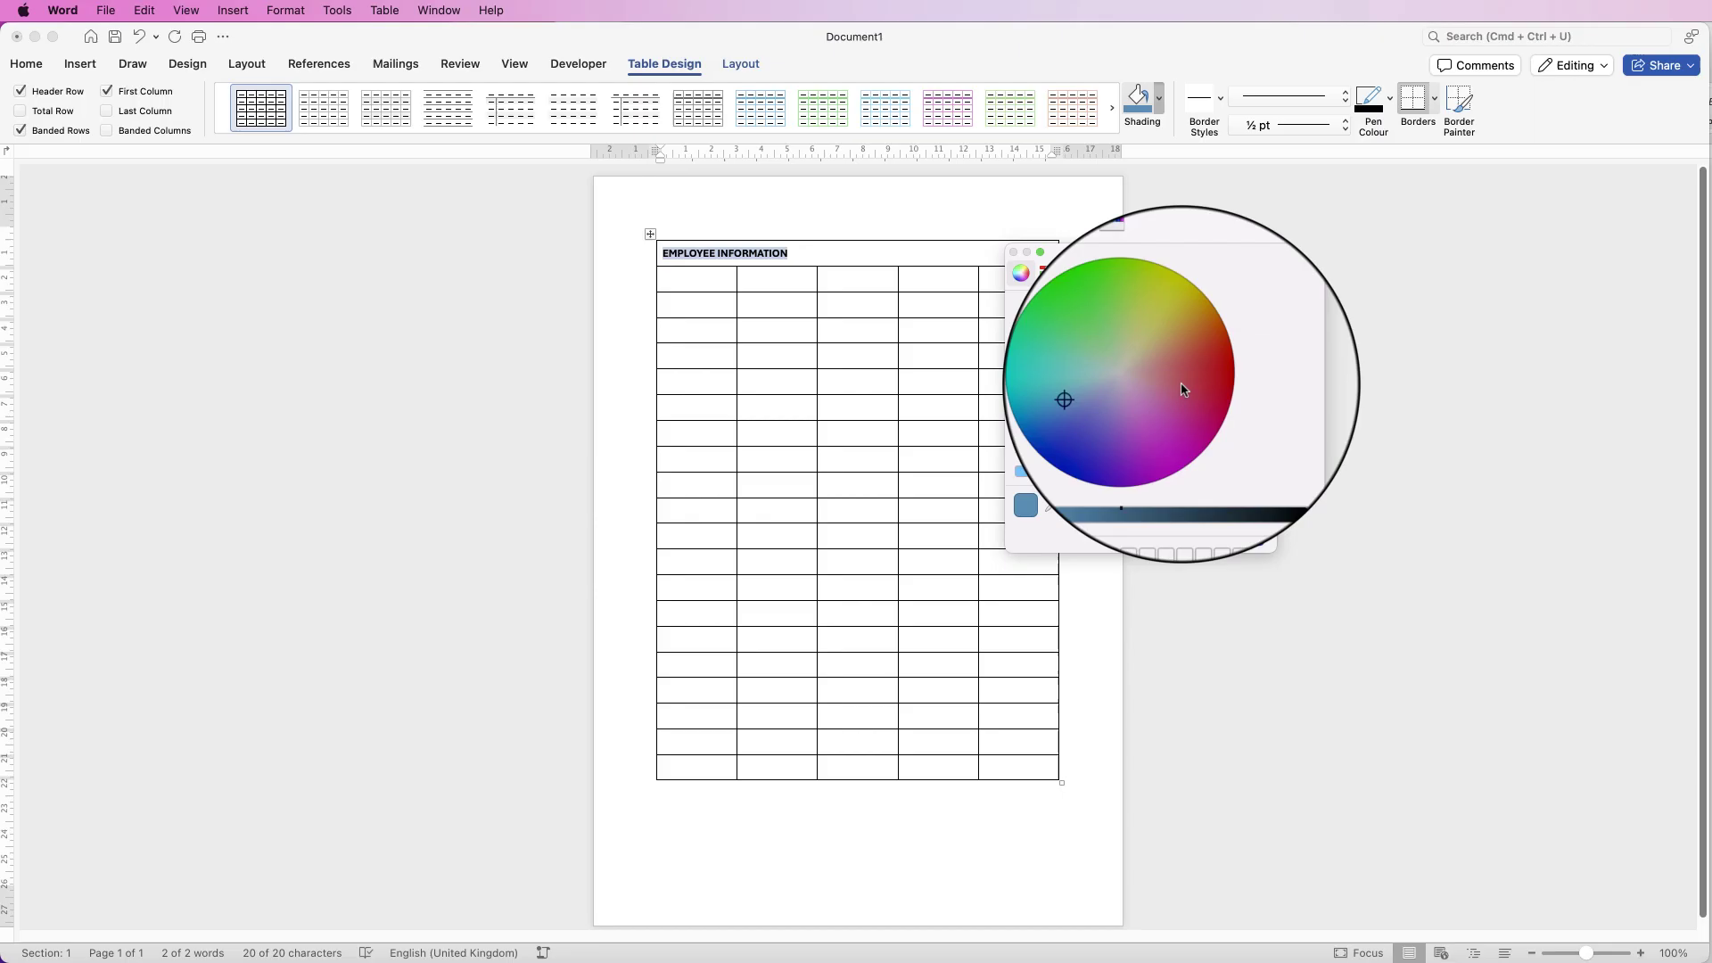
drag(1089, 472, 1020, 477)
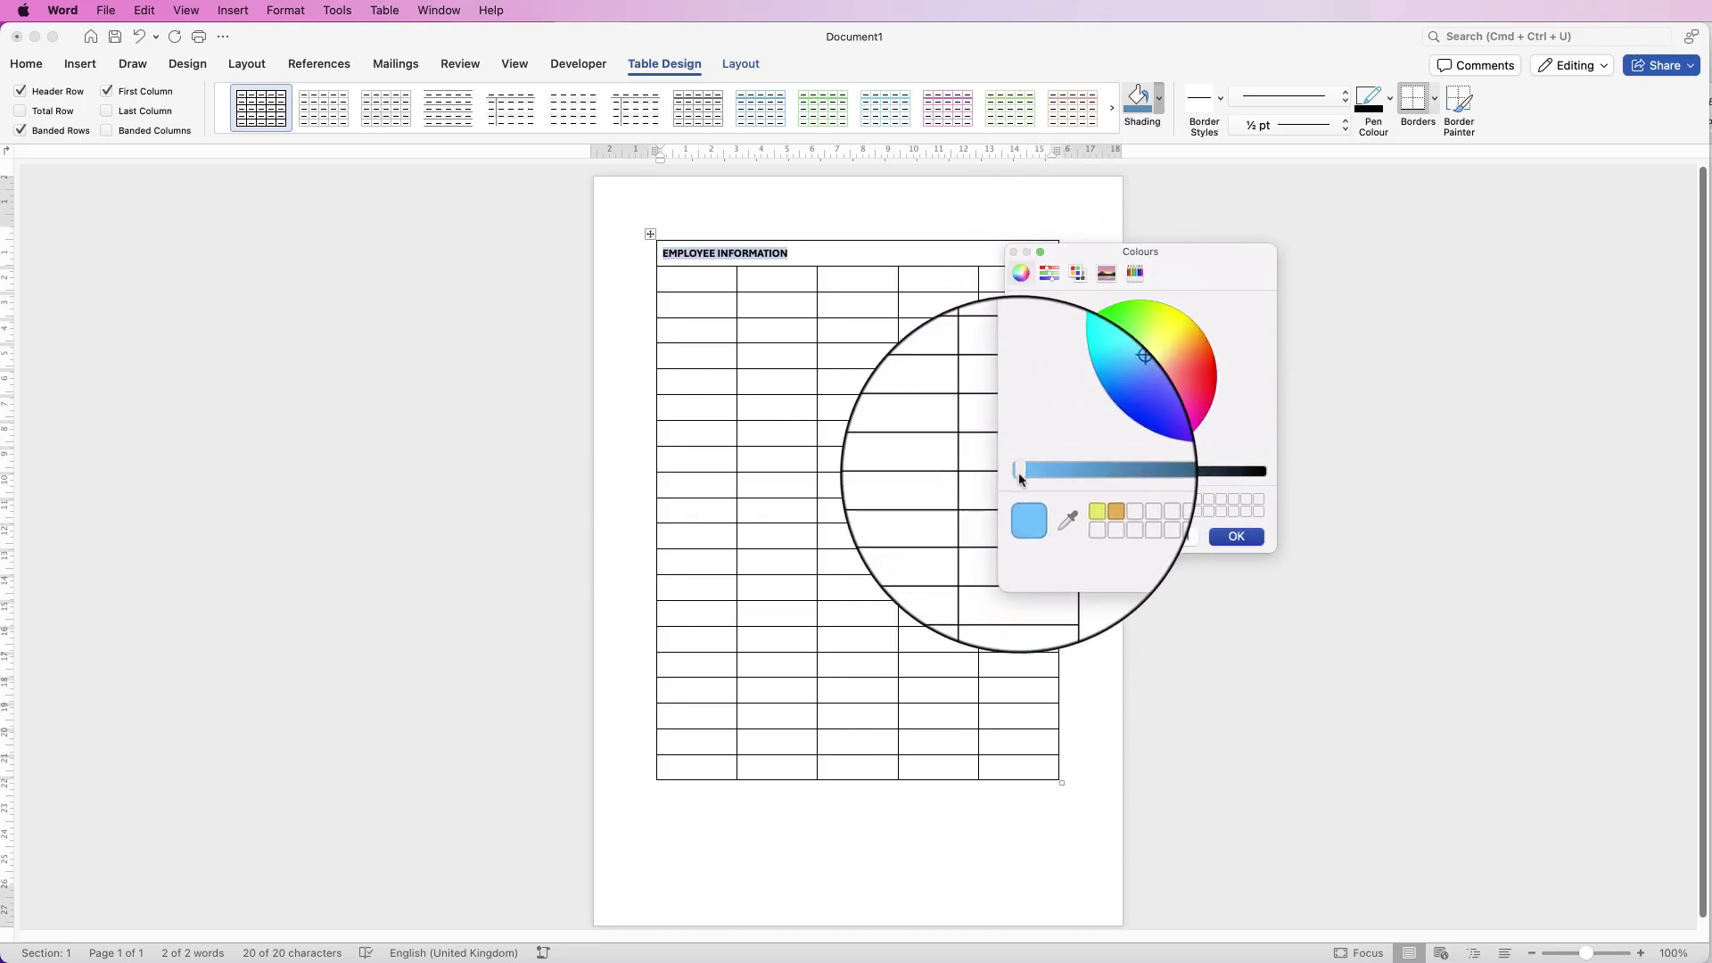
mouse_move(1097, 399)
mouse_down()
mouse_move(1143, 337)
mouse_move(1128, 420)
mouse_move(1106, 398)
mouse_up()
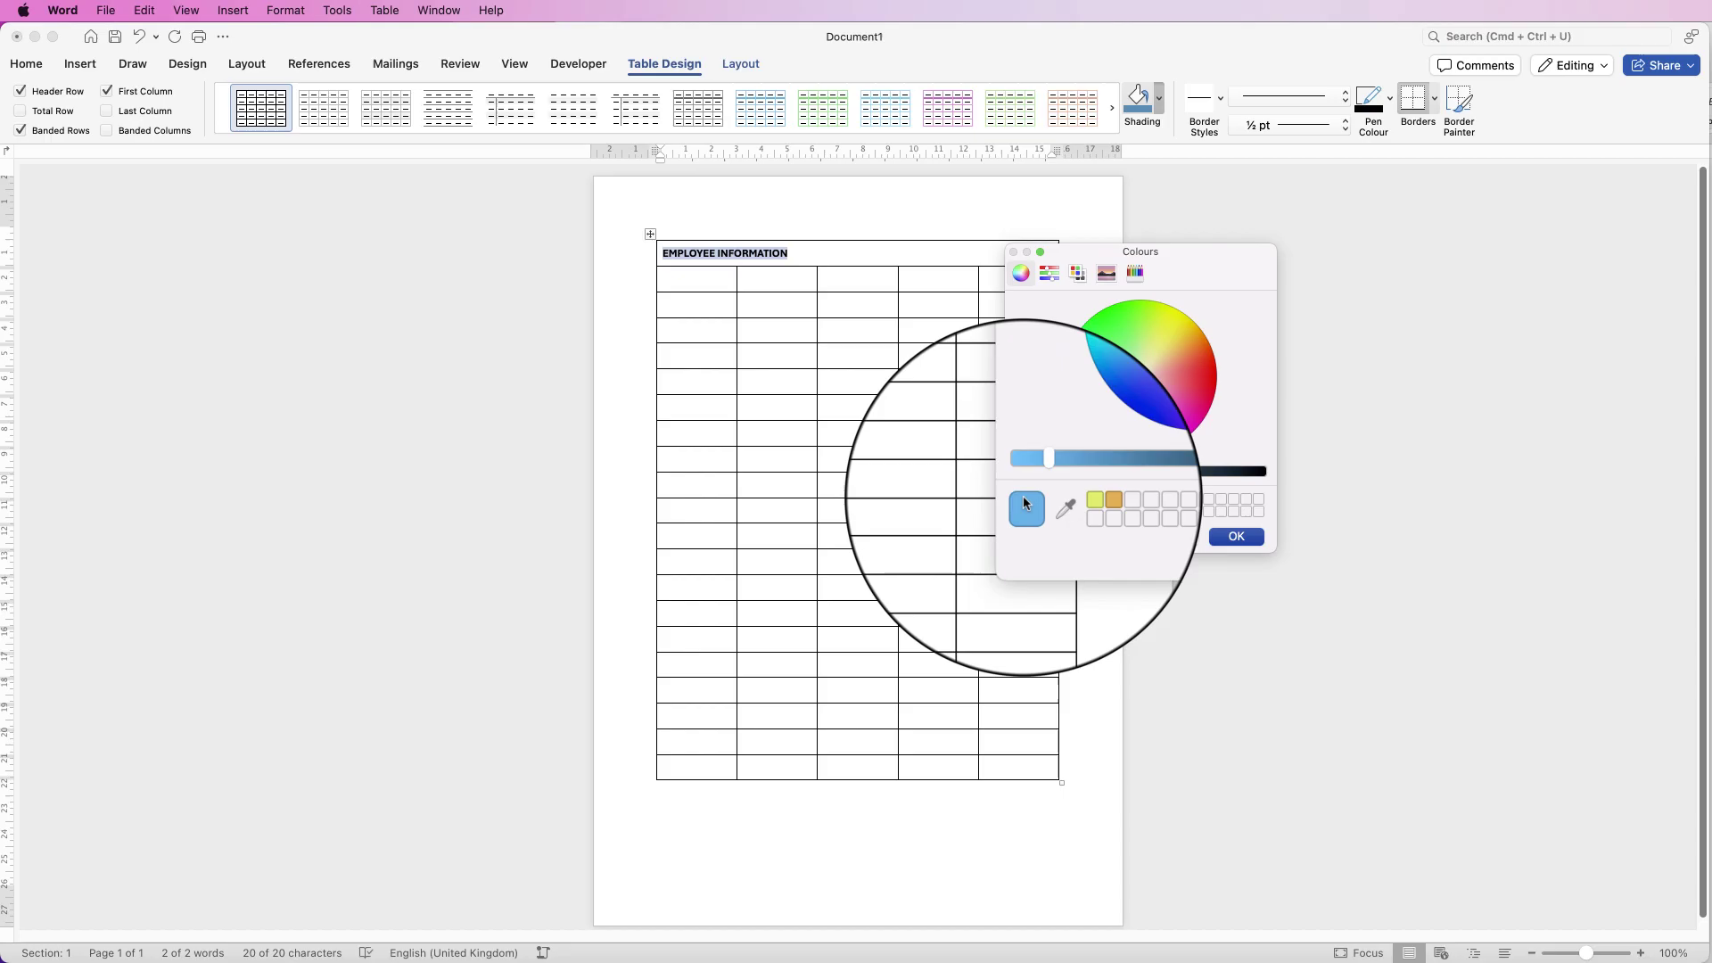
click(1236, 536)
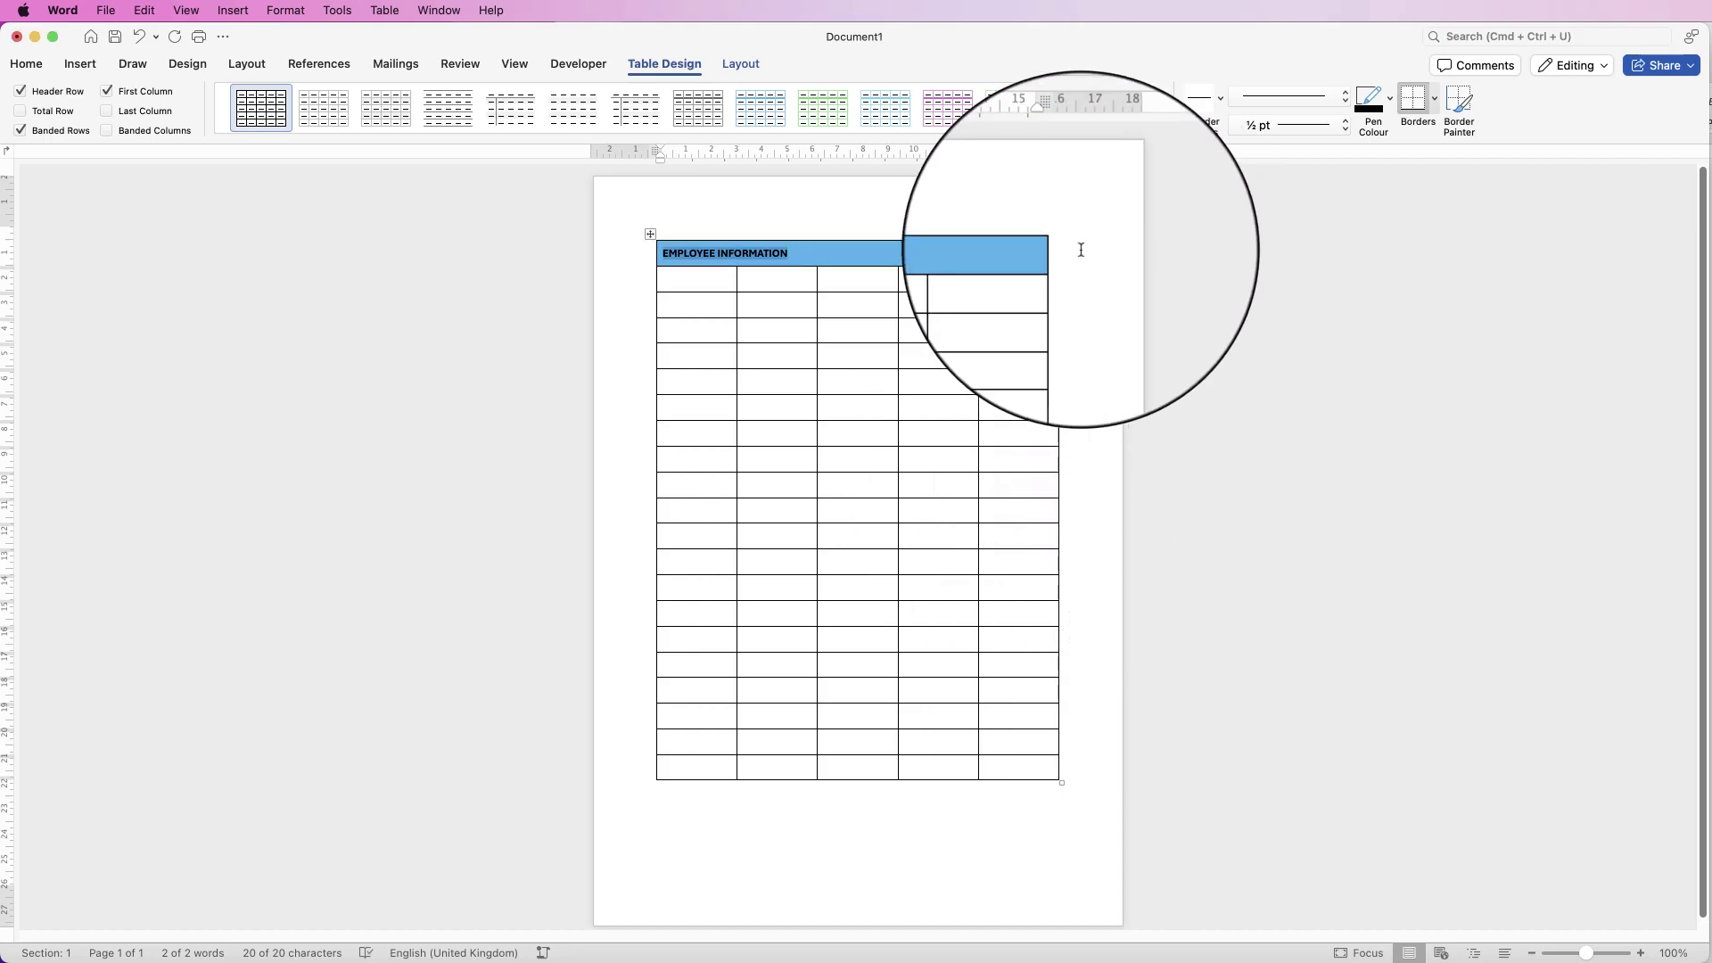
key(super+z)
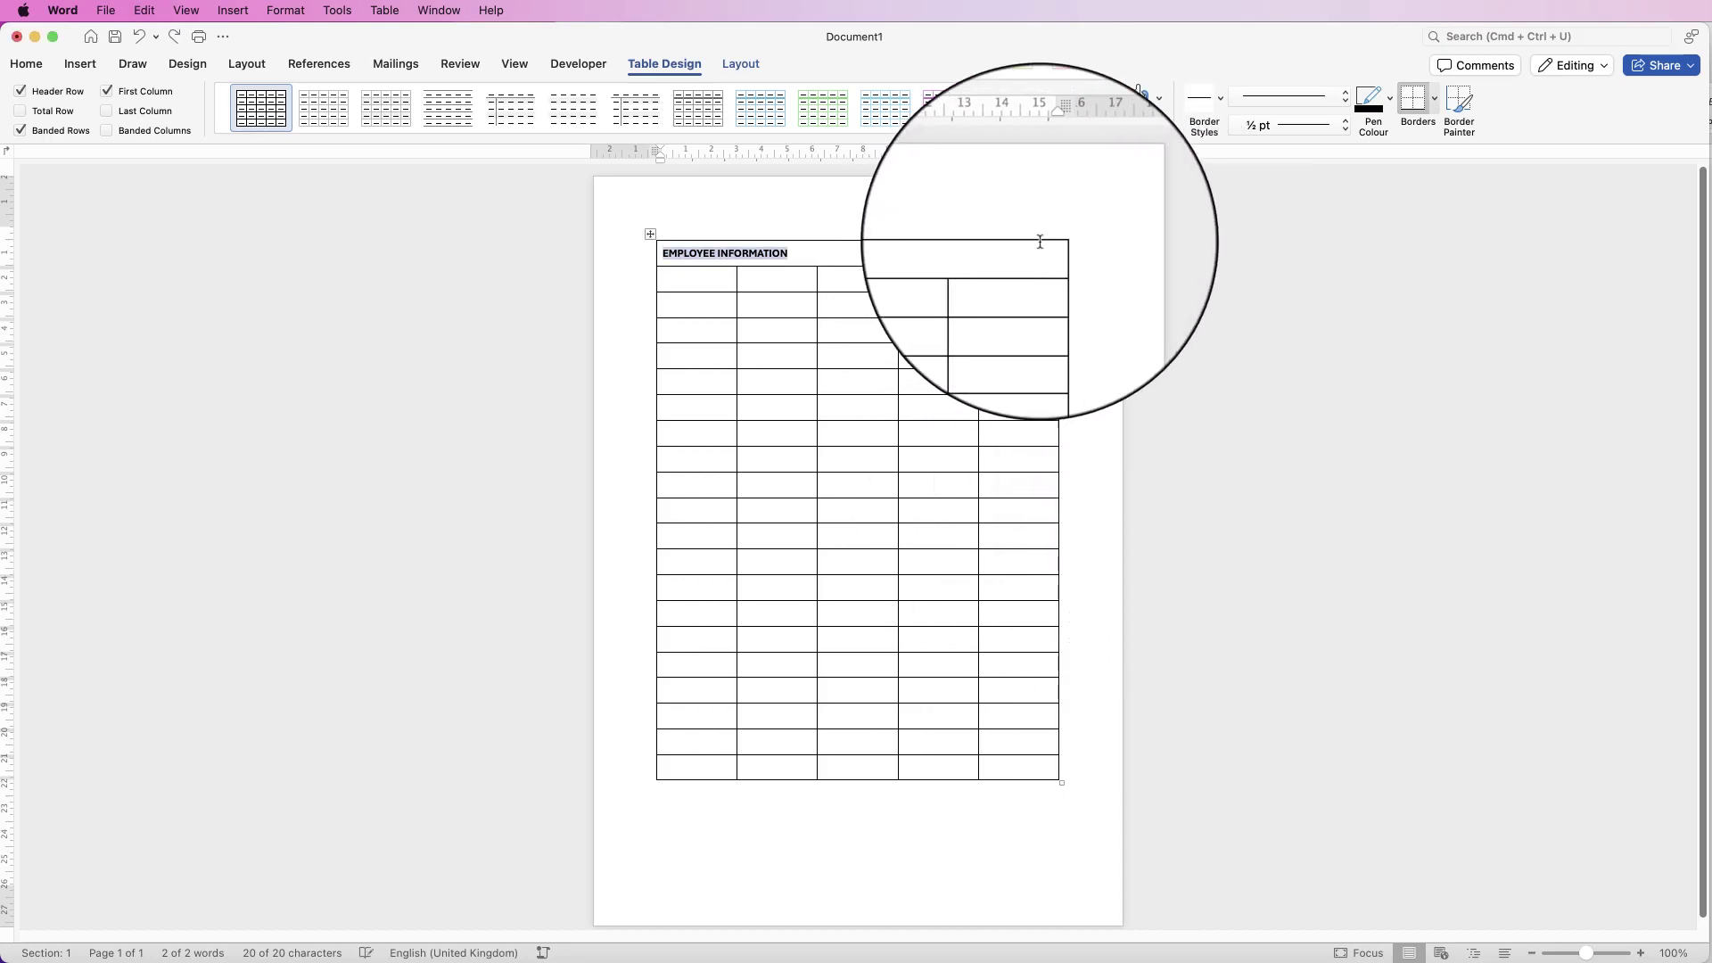
- Shade the EMPLOYEE INFORMATION row blue and set its heading text to white
click(1146, 100)
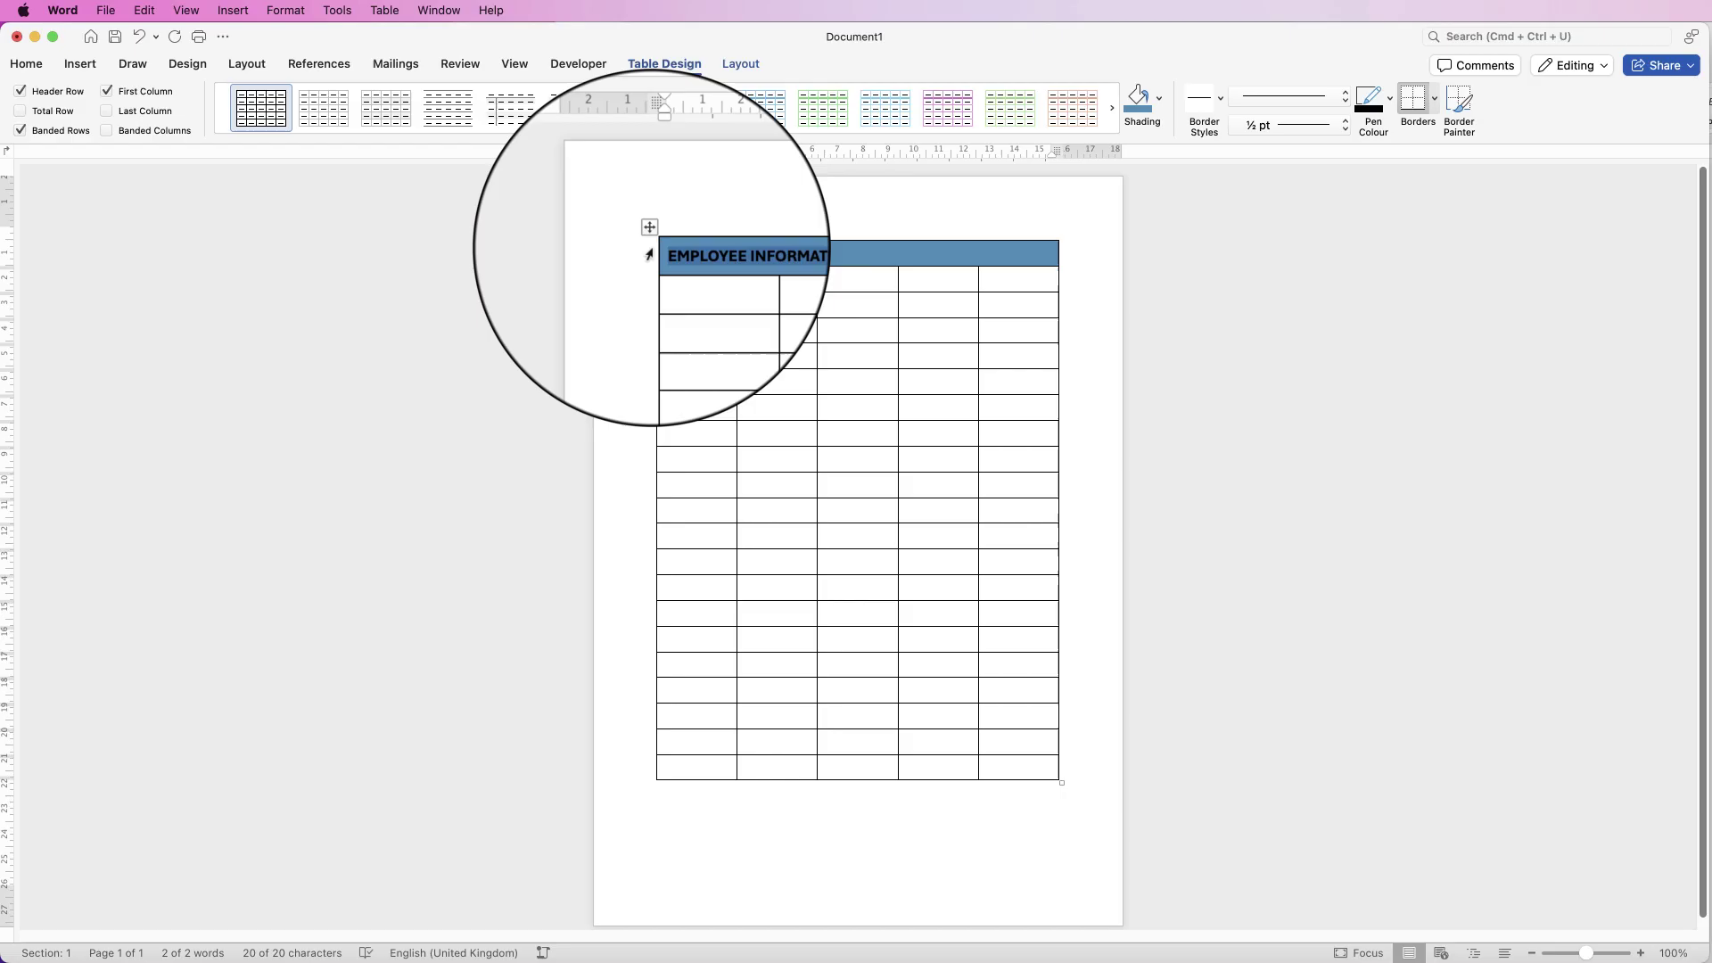
click(26, 63)
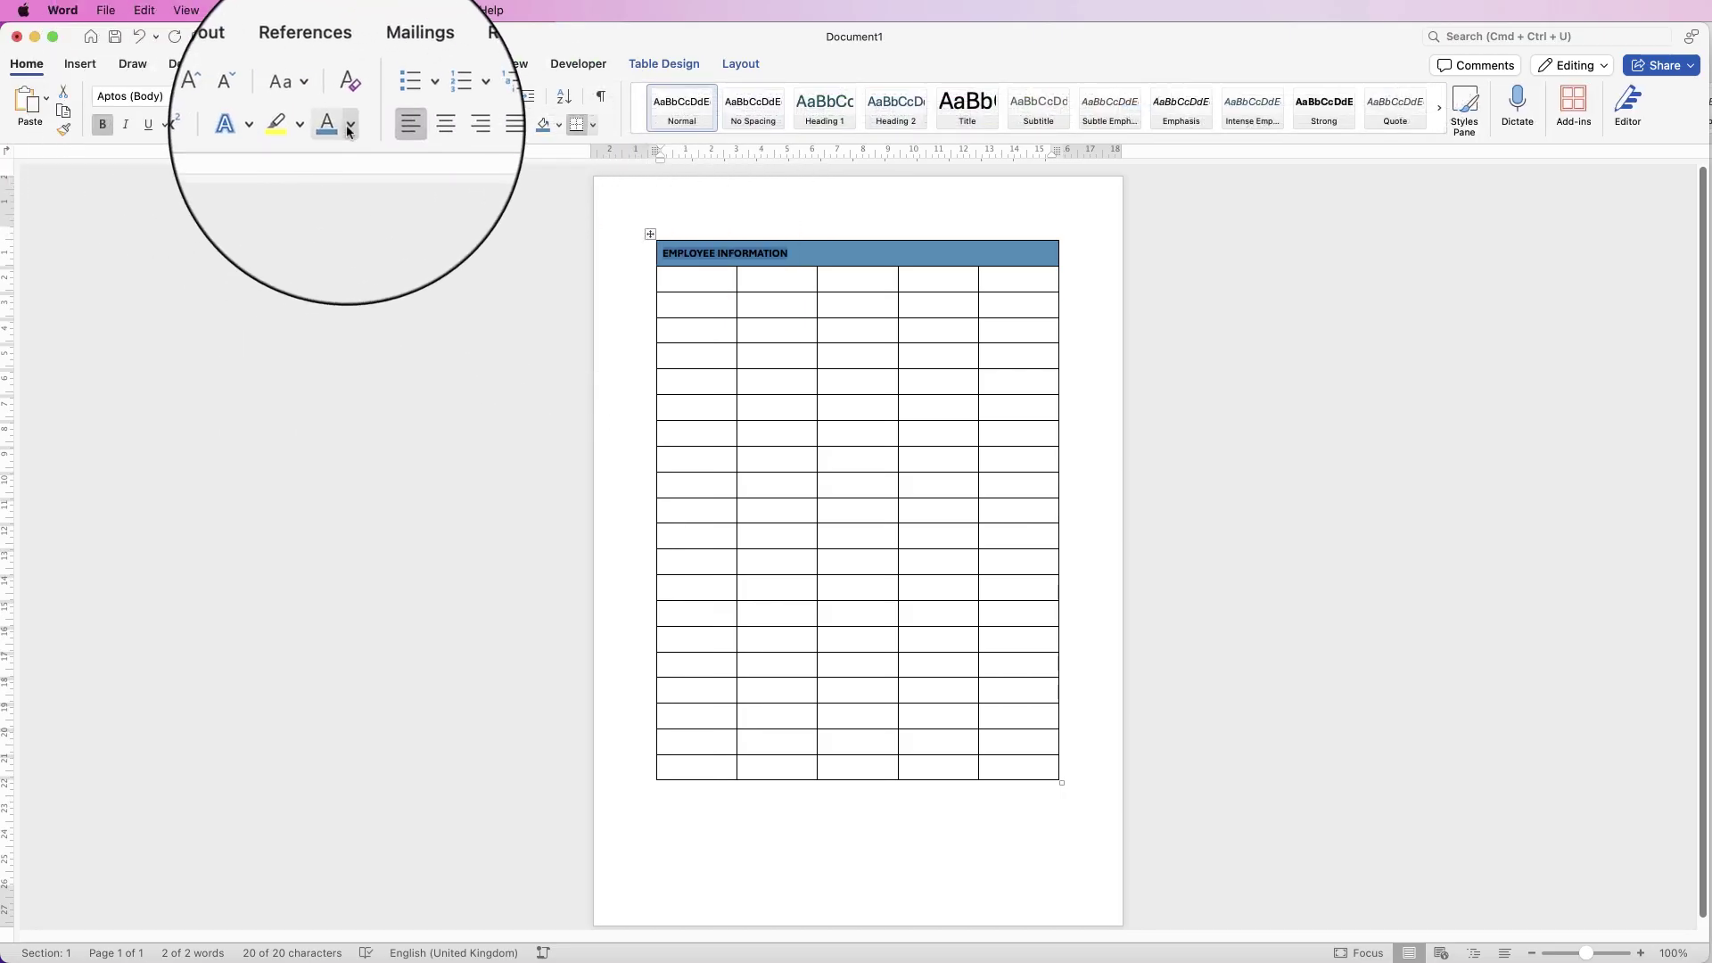
click(349, 126)
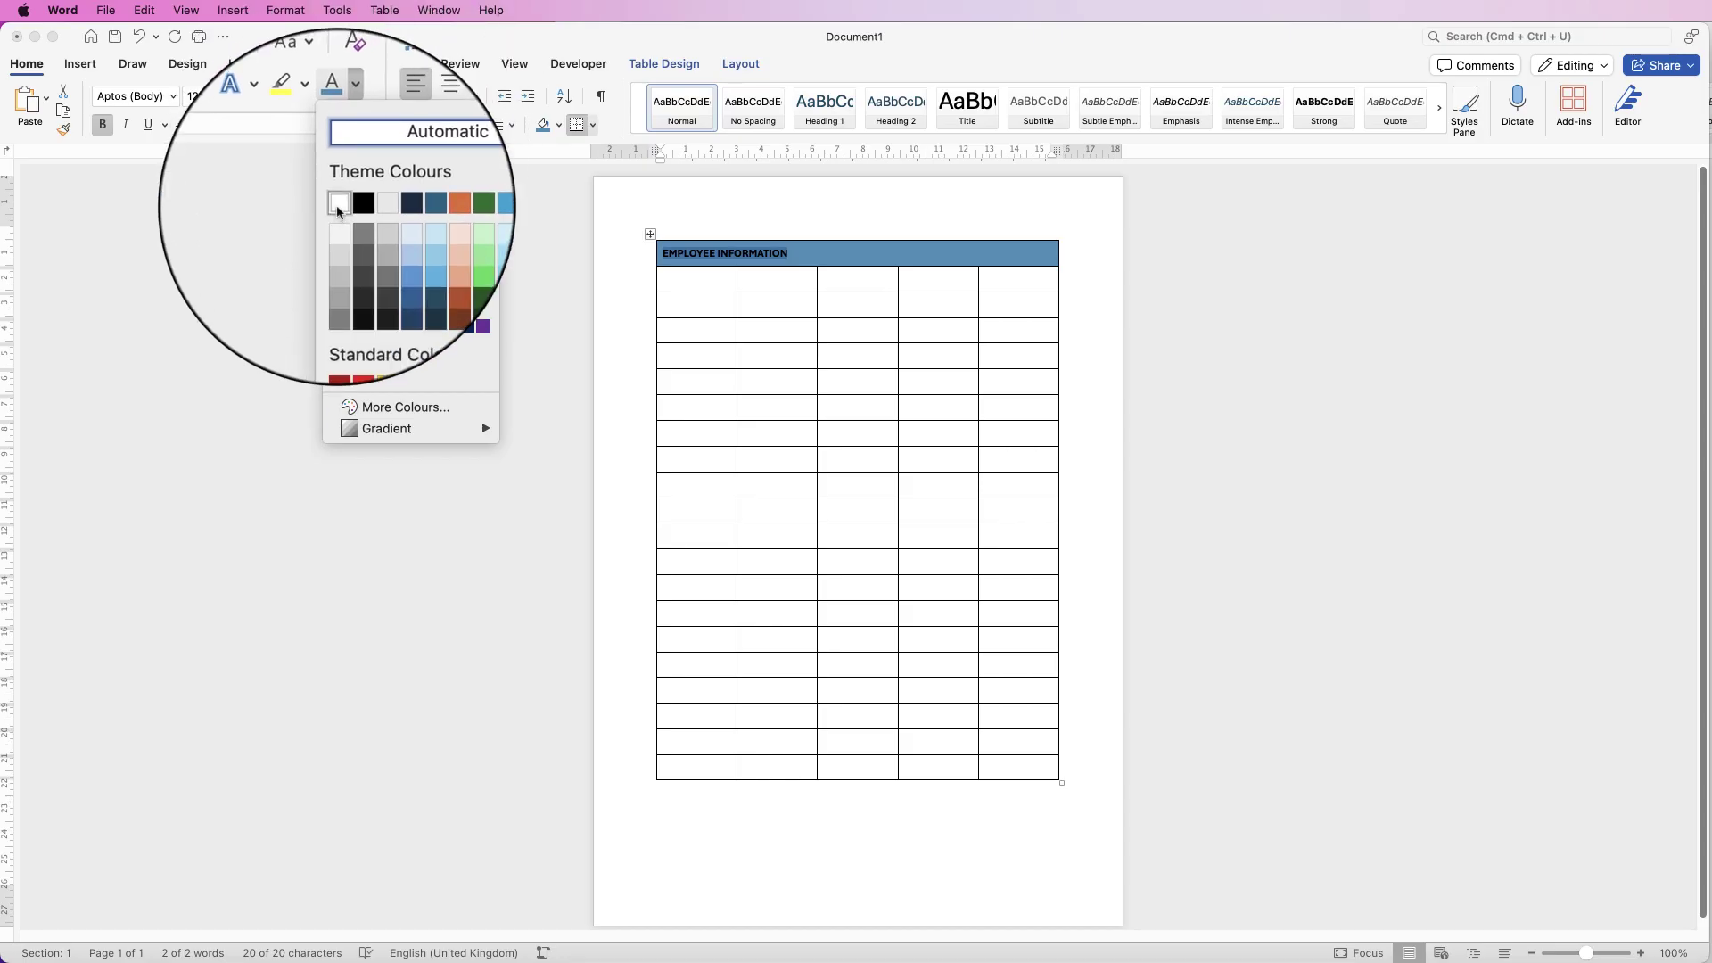
click(339, 210)
- Enter the labels NAME, EMPLOYEE ID and MANAGERS NAME in the first column, and DEPARTMENT and POSITION in the third column
click(823, 250)
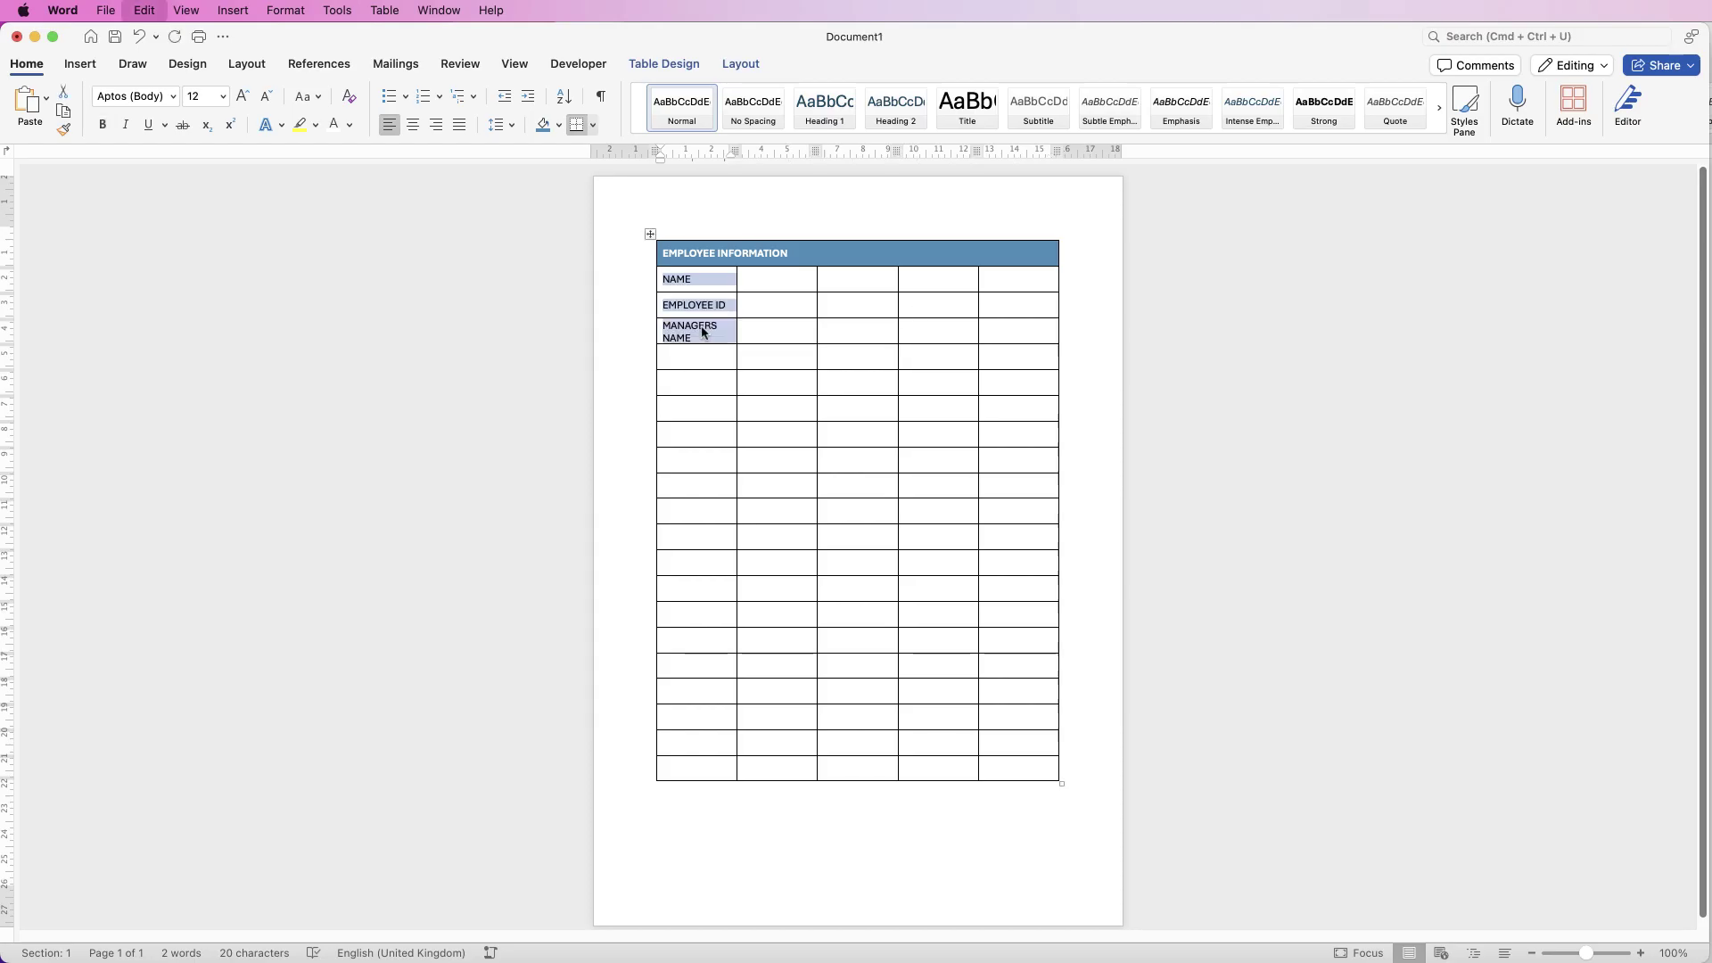
drag(843, 281, 887, 309)
click(779, 307)
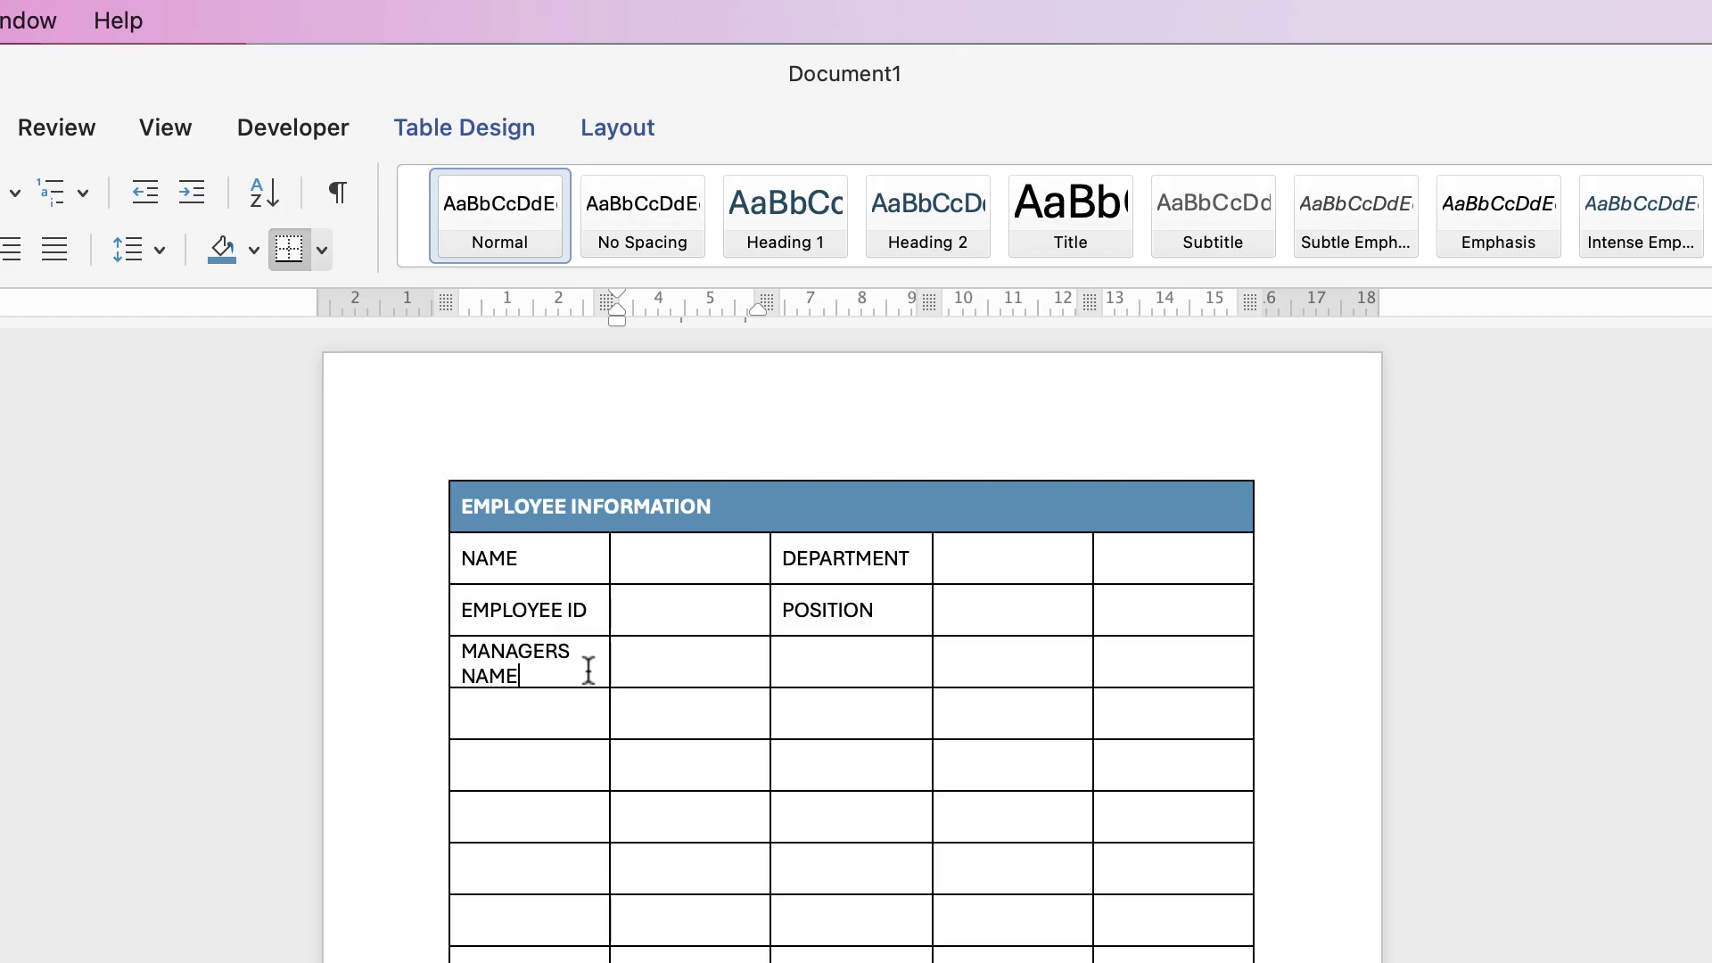
- Widen only the MANAGERS NAME cell so its label fits on one line
drag(571, 669, 621, 679)
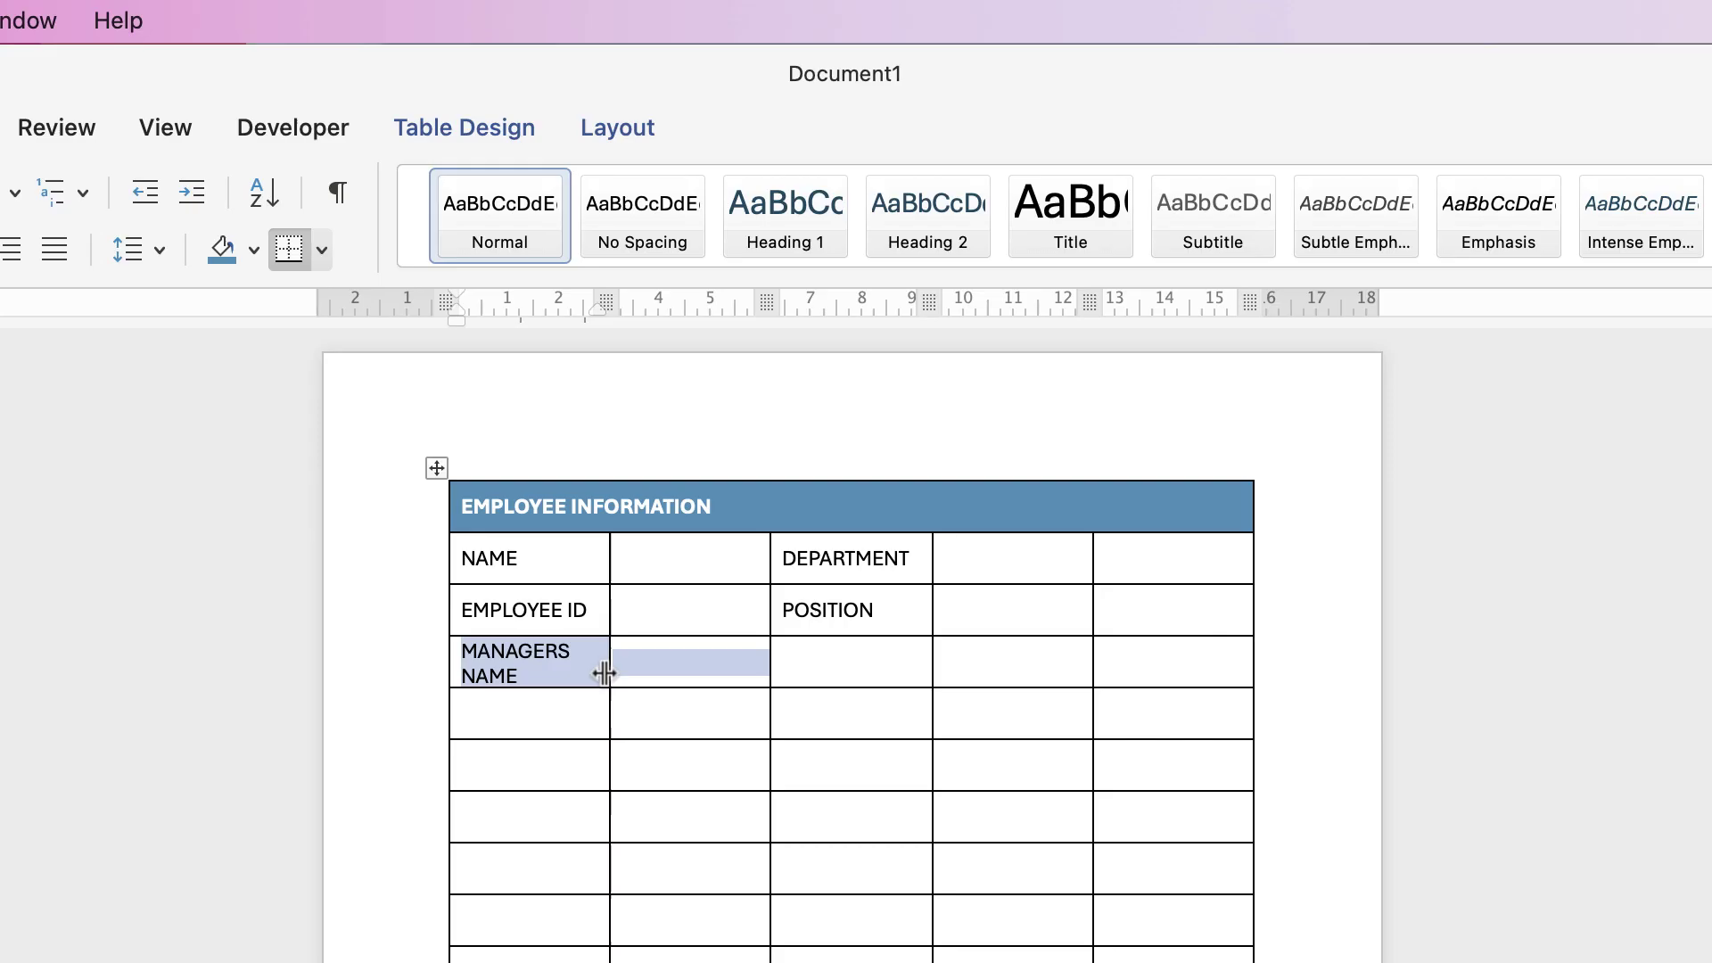
drag(607, 664, 642, 669)
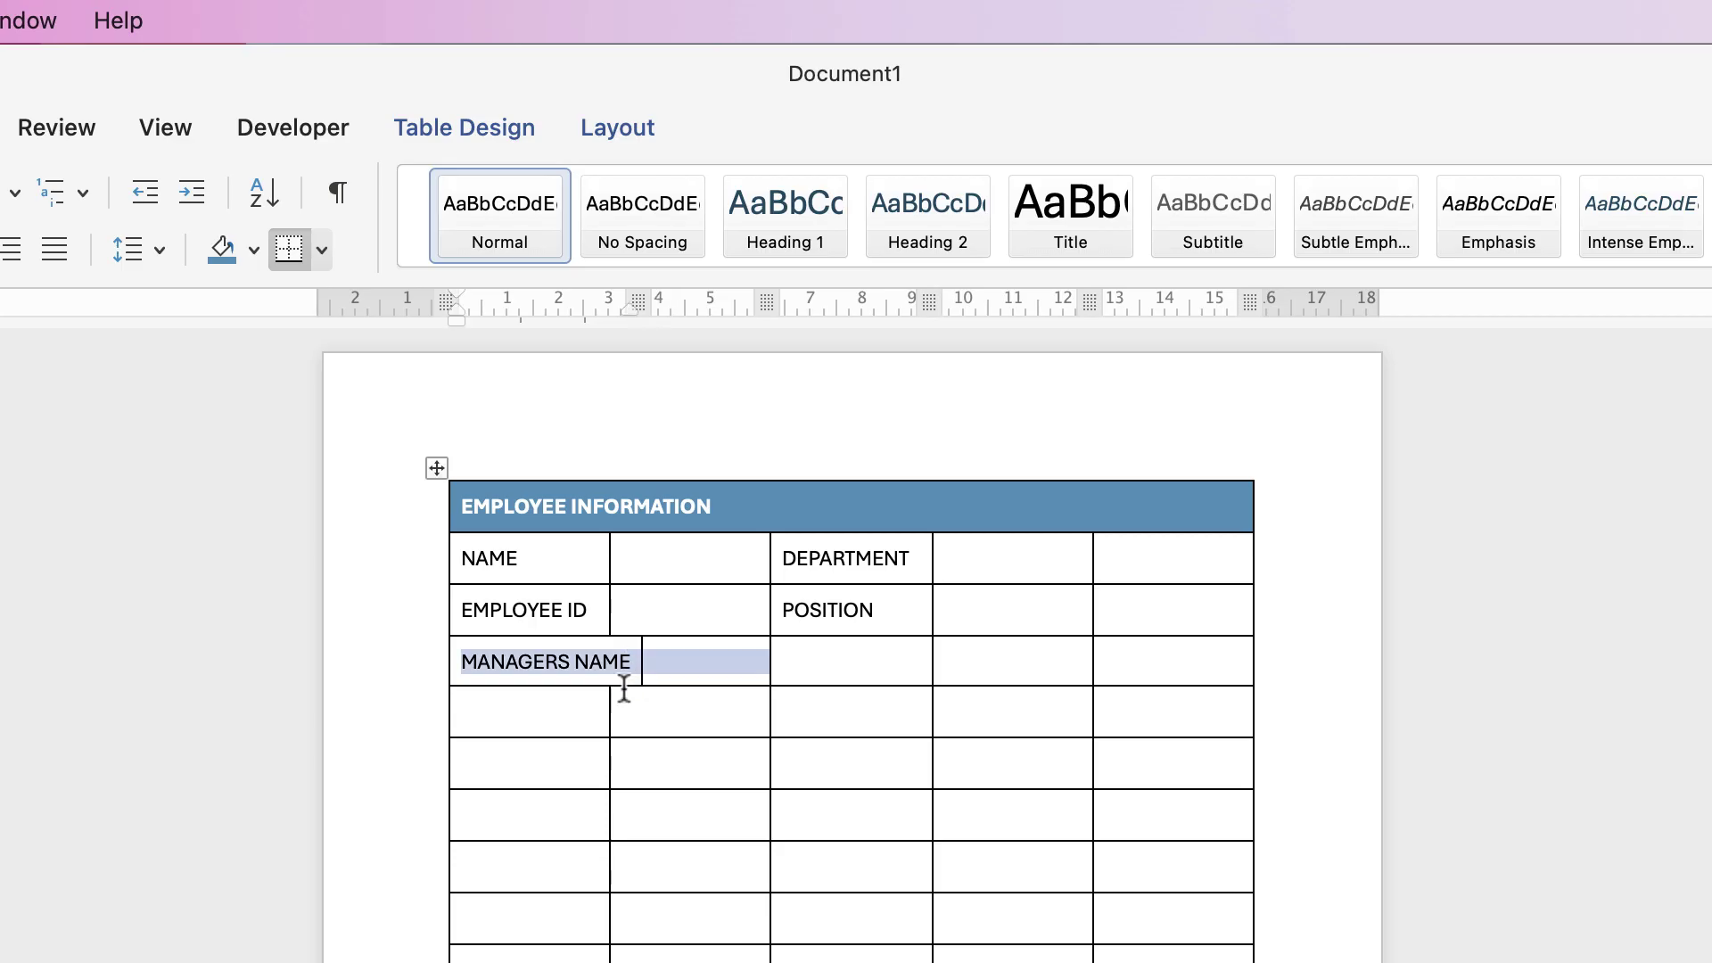
- Merge the two blank cells after DEPARTMENT, the two after POSITION, and the four after MANAGERS NAME
click(1006, 564)
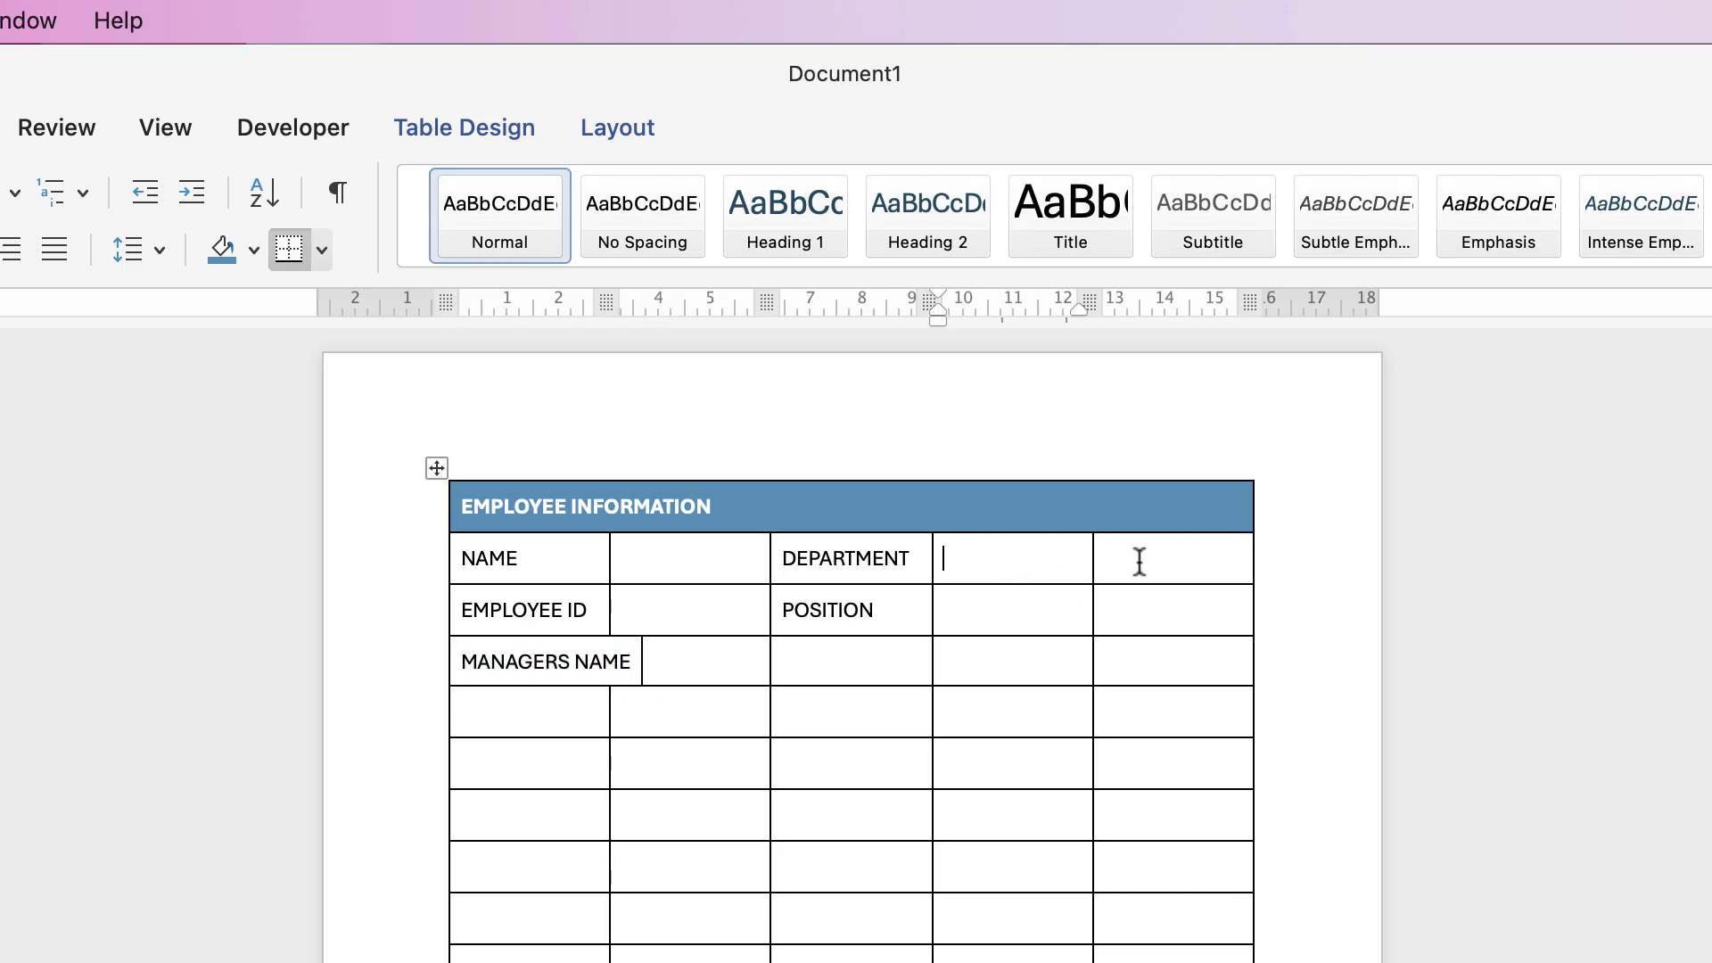
drag(1025, 562, 1149, 574)
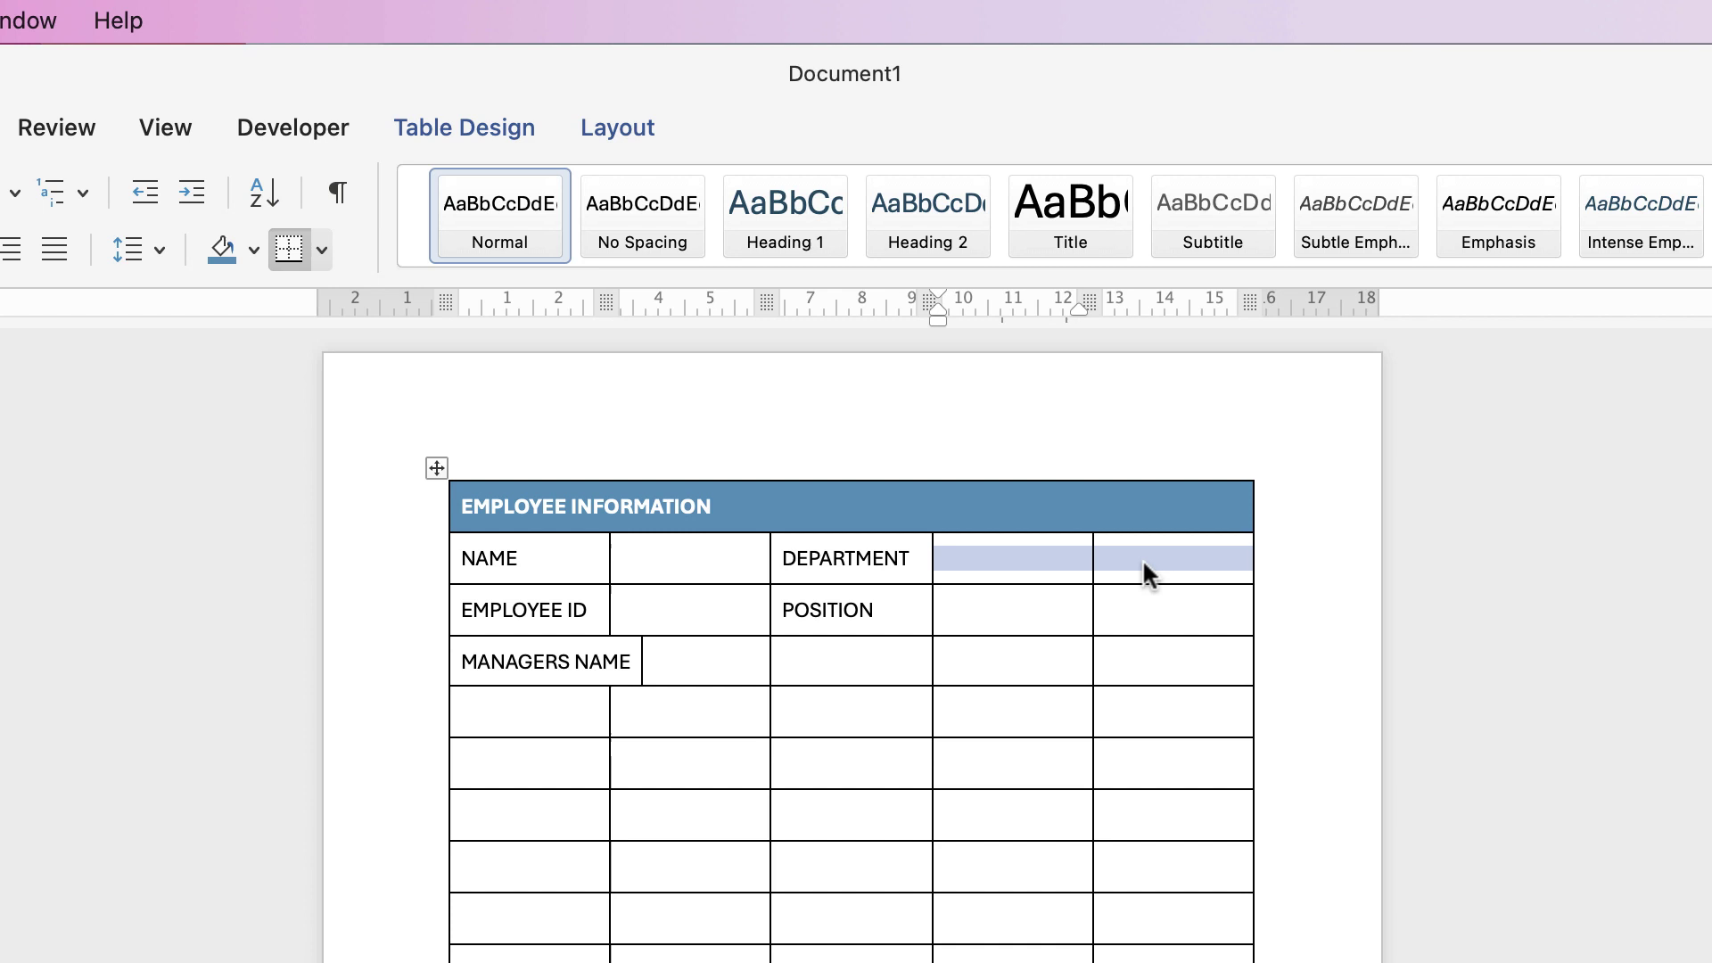
click(584, 127)
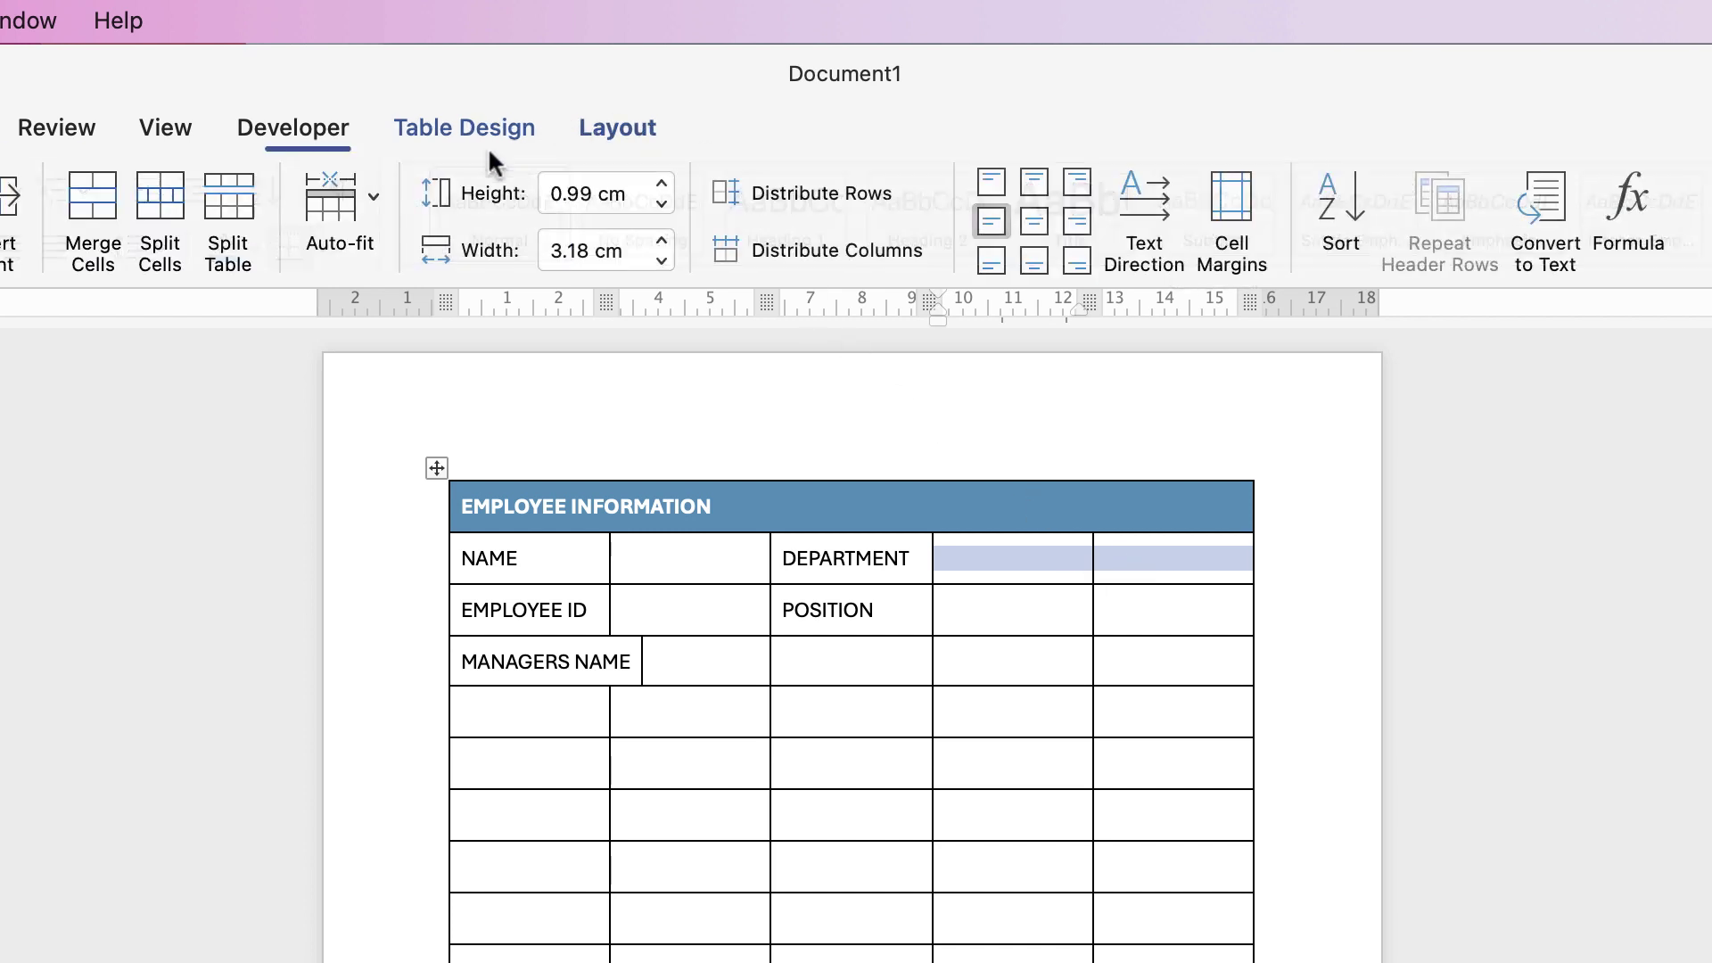
click(93, 208)
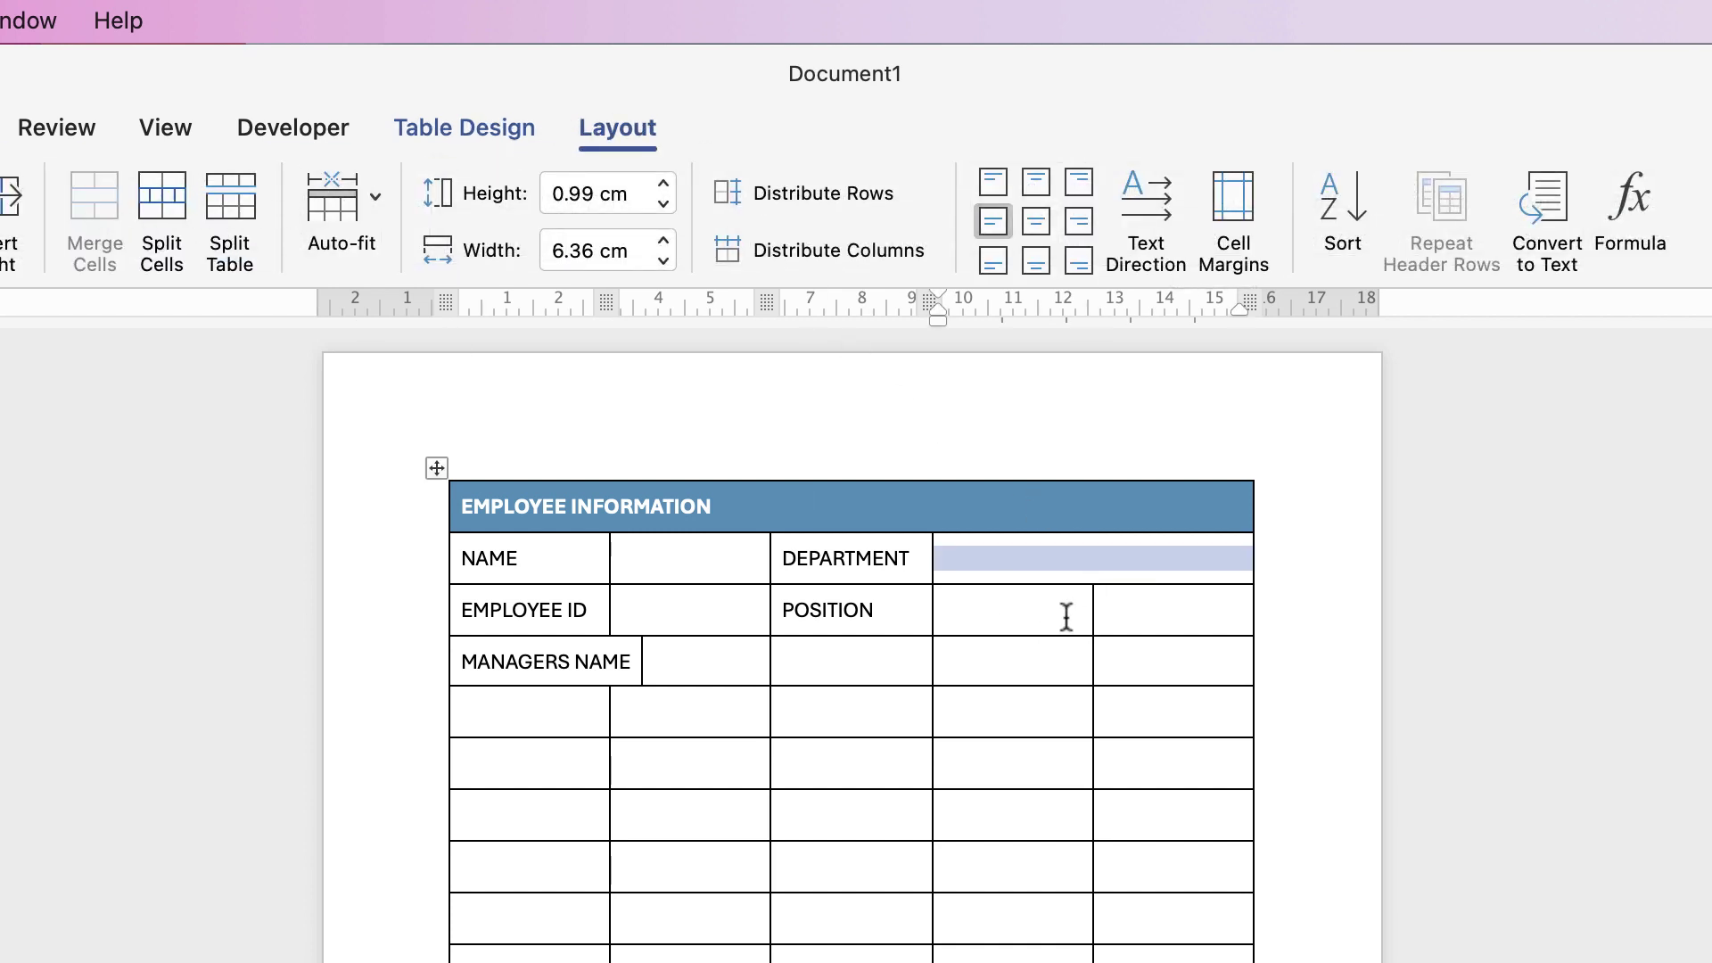
drag(1066, 615, 1136, 619)
click(86, 211)
drag(696, 662, 1154, 661)
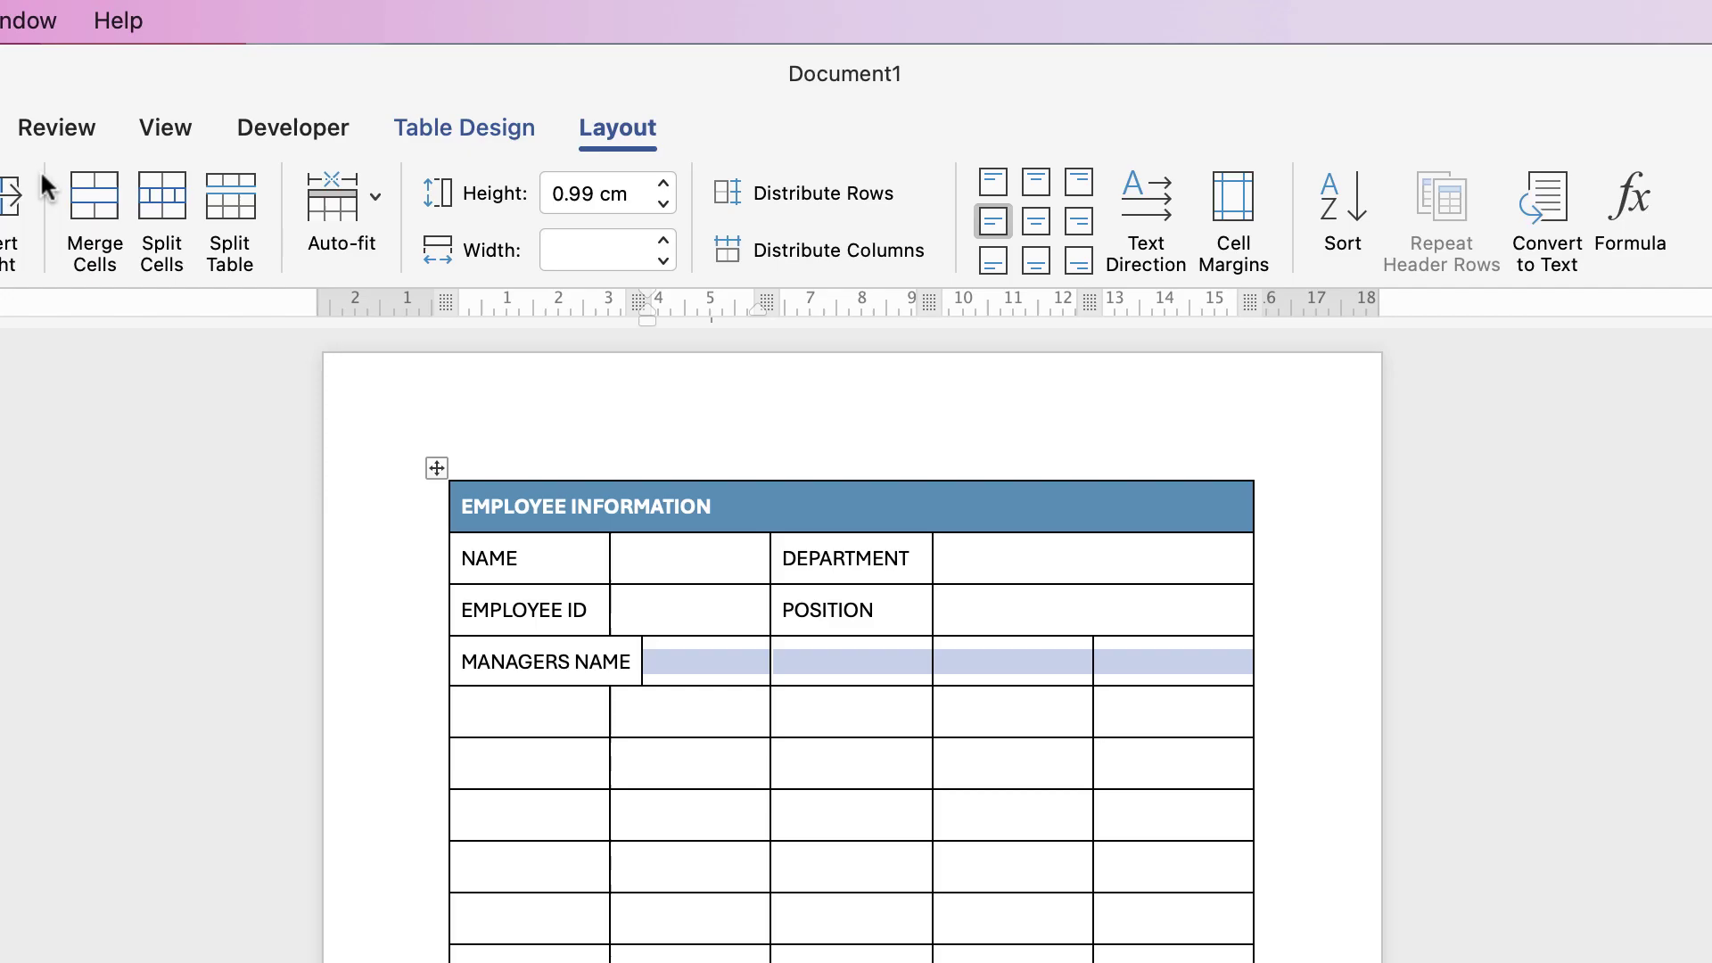
click(93, 214)
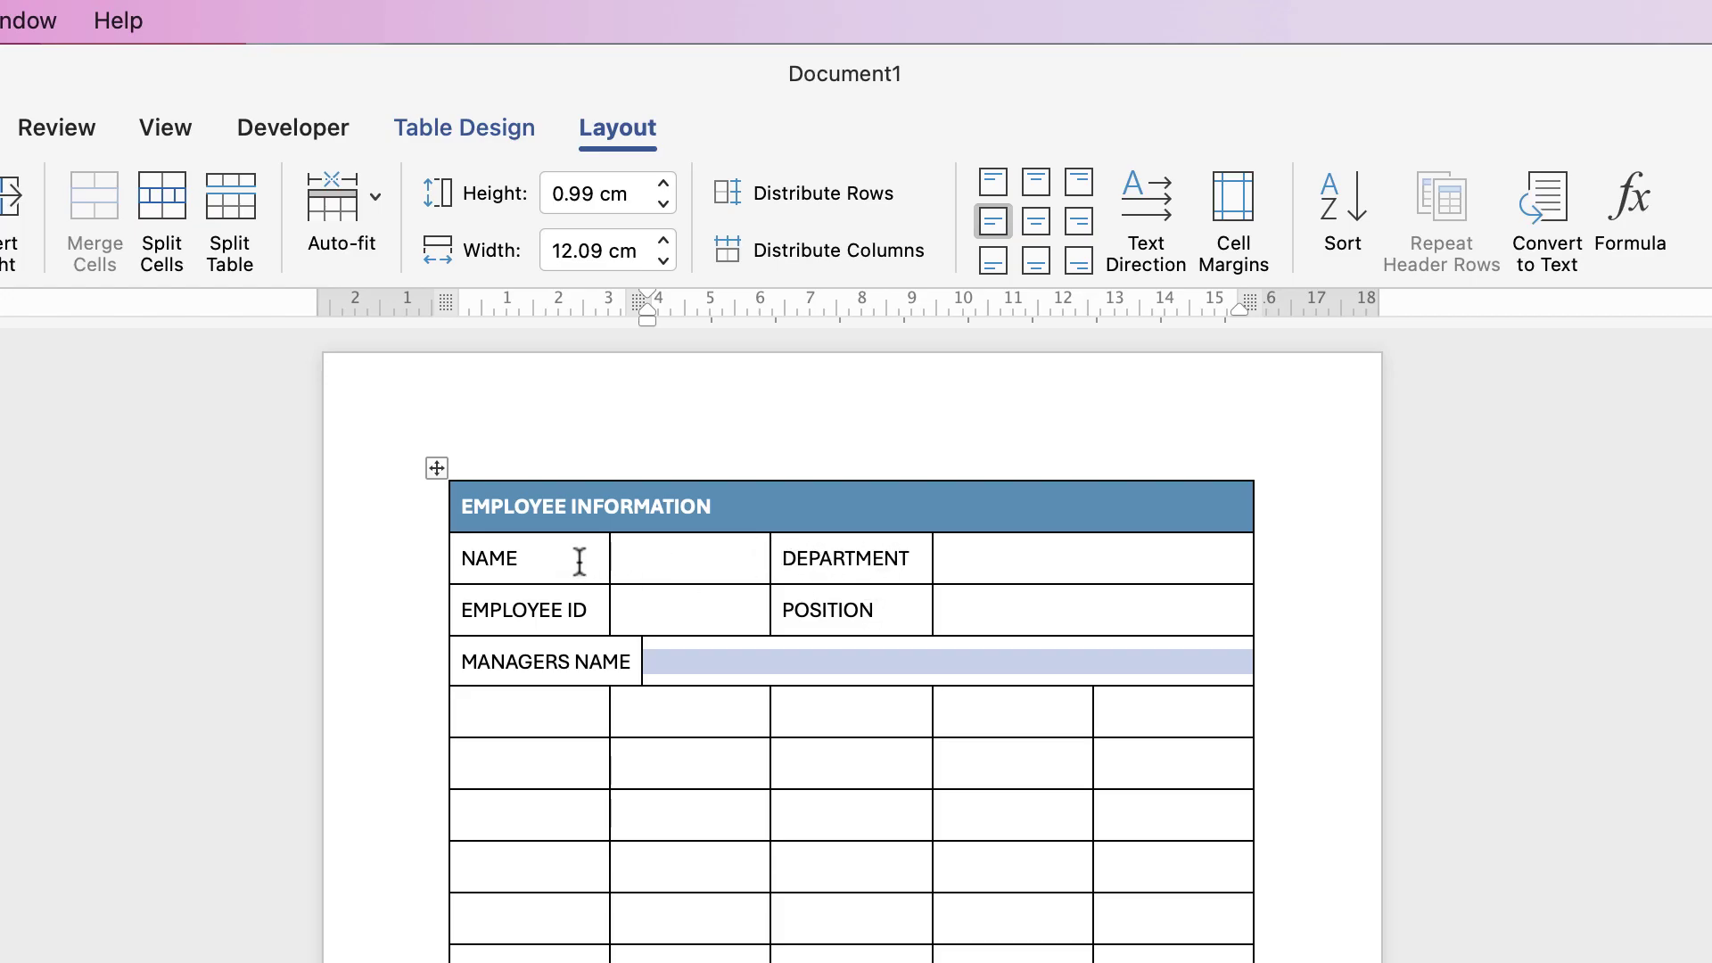
- Narrow the NAME cell to fit its label, and move both borders of the DEPARTMENT and POSITION cells outward to the right
drag(579, 562, 544, 560)
drag(949, 572, 995, 562)
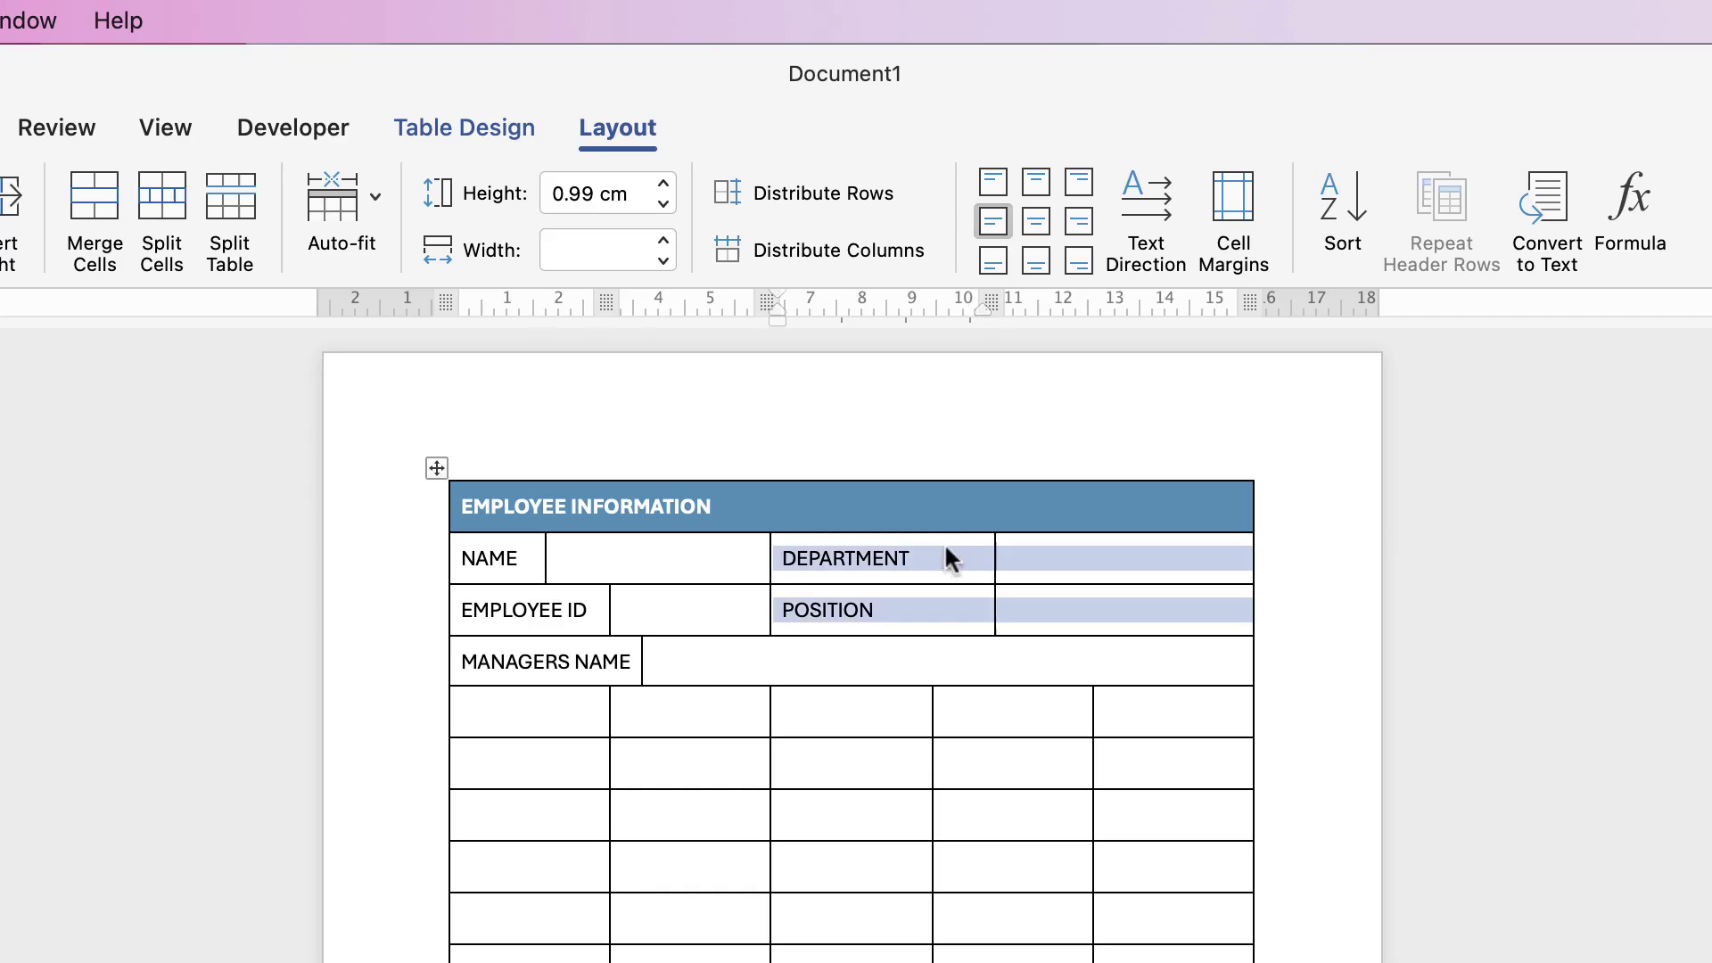
drag(739, 554, 829, 565)
- Split the table directly below the MANAGERS NAME row
click(737, 720)
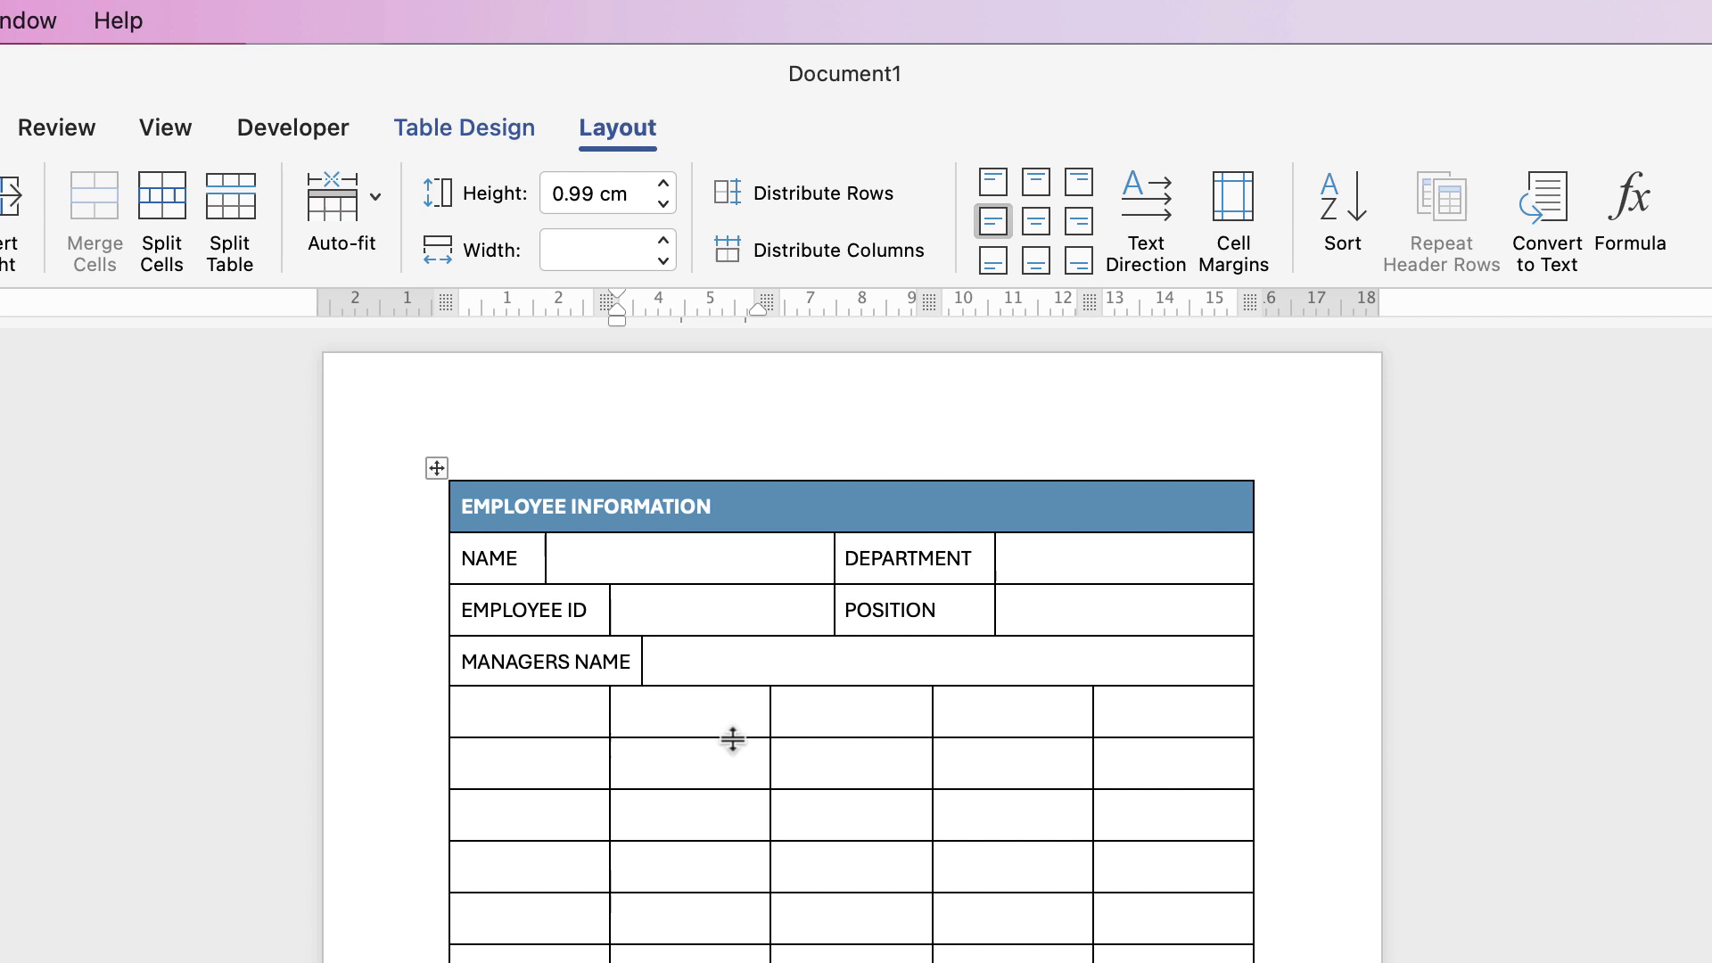
click(541, 714)
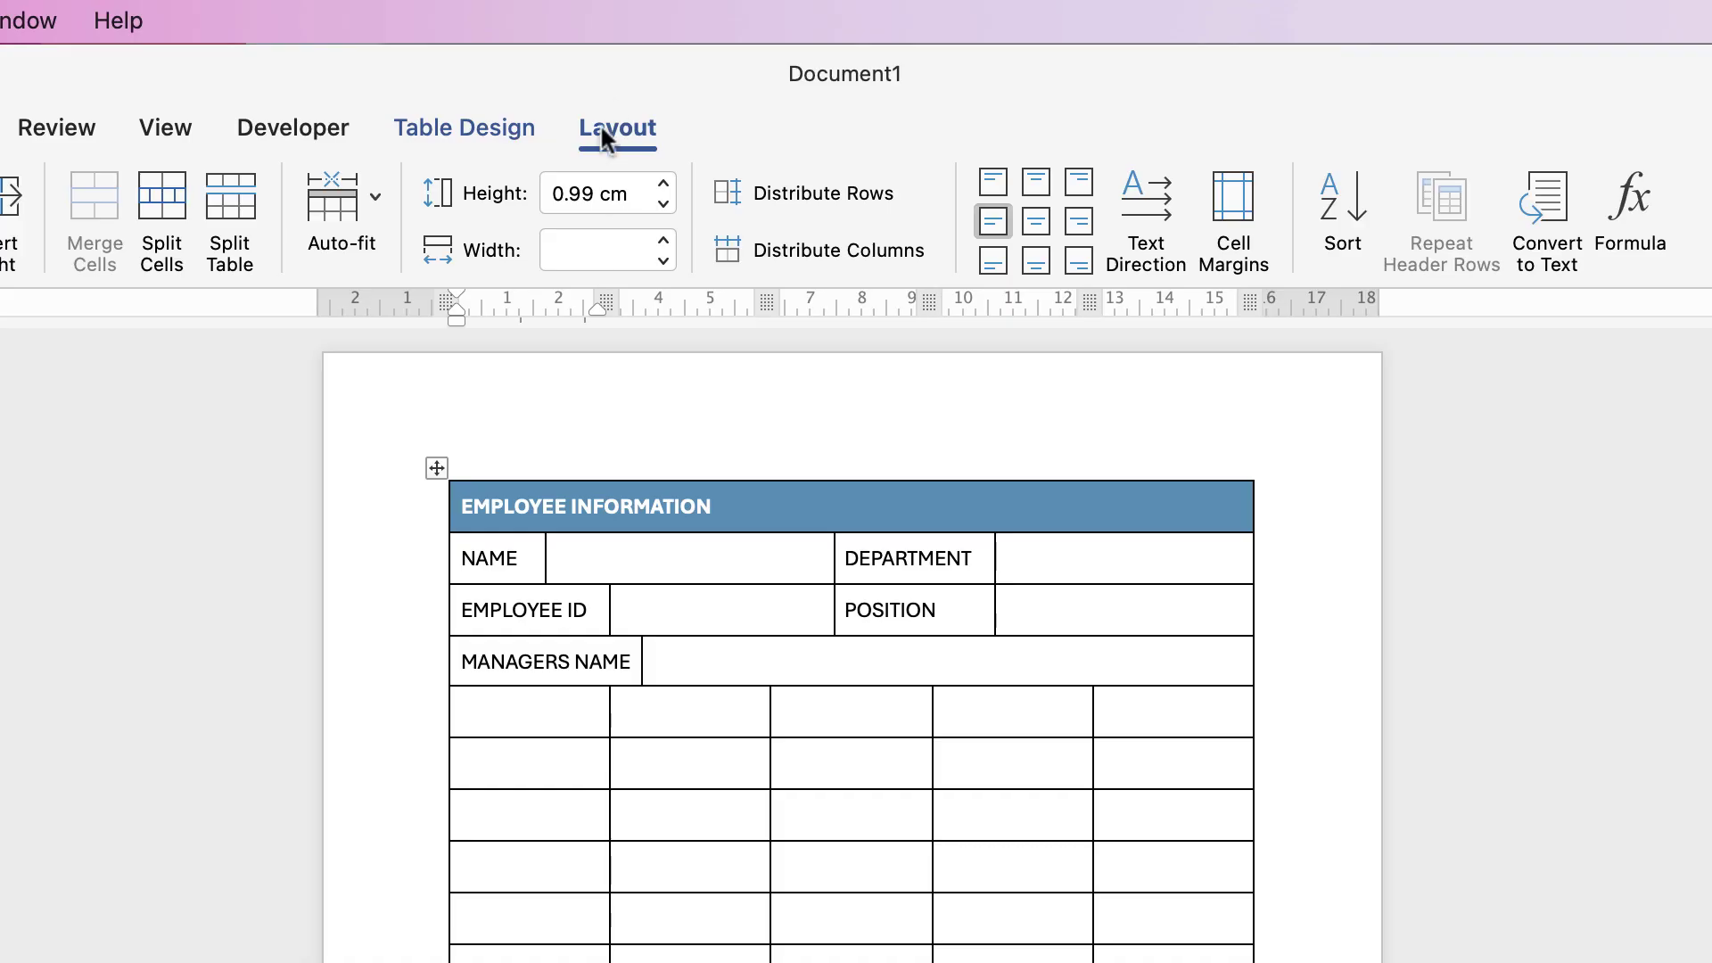
click(230, 203)
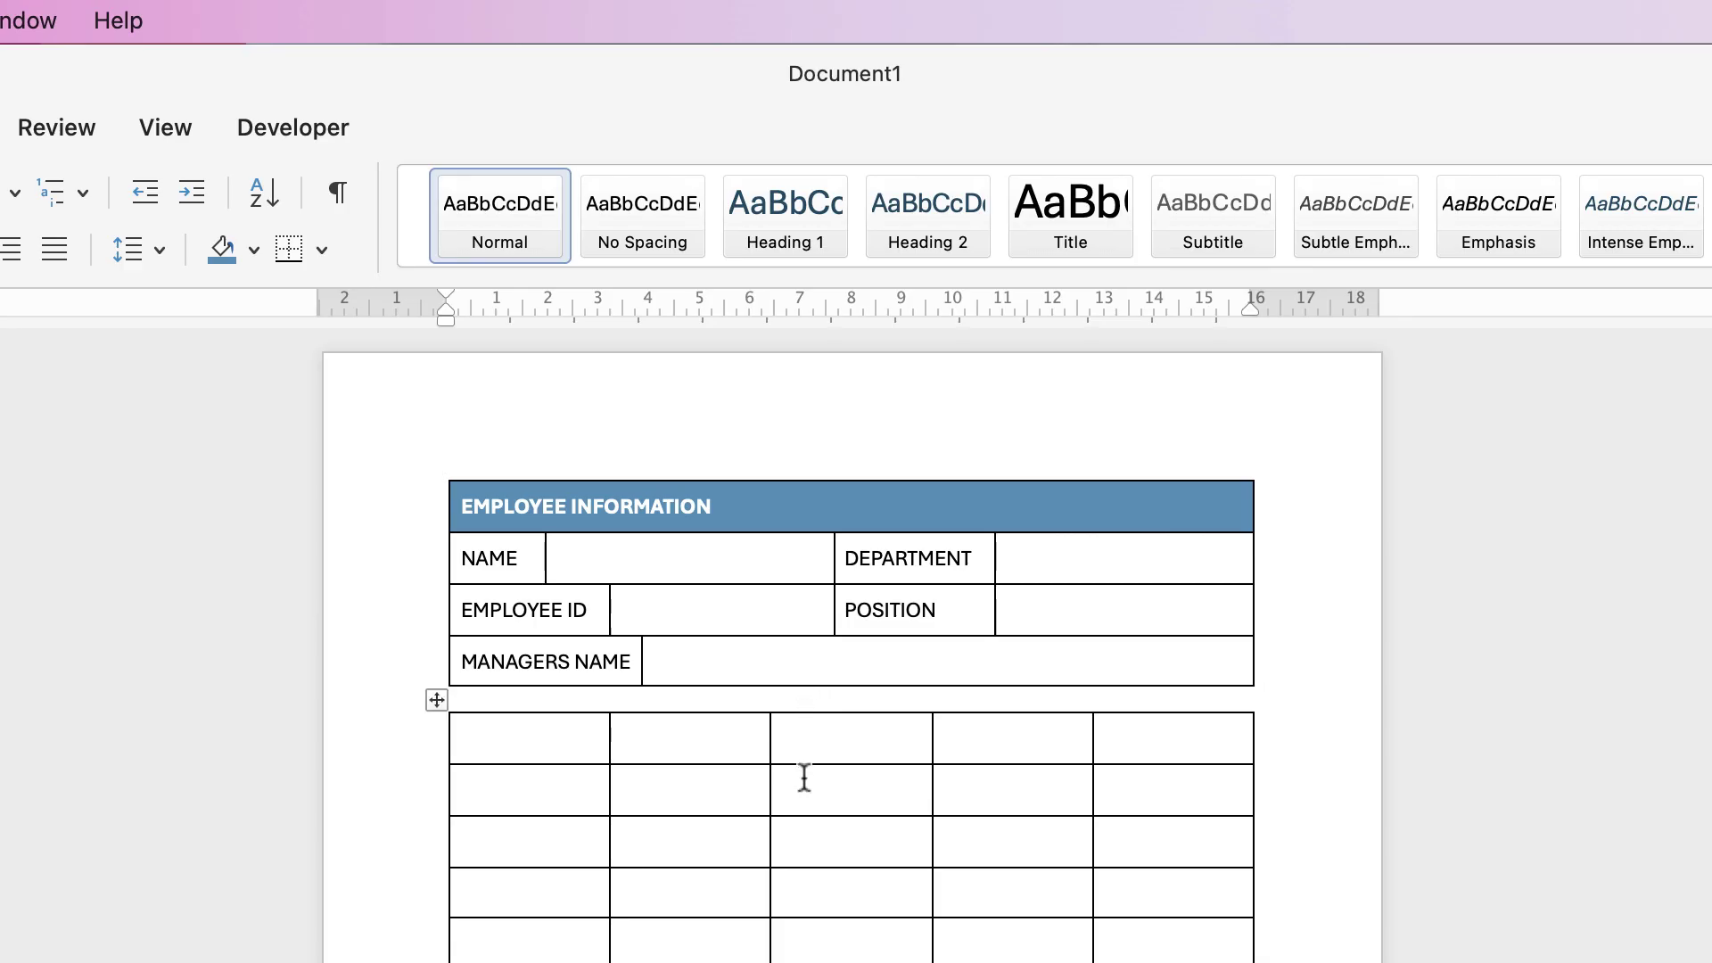
- Turn the second table's first row into a merged blue TIMESHEET PERIOD heading, and enter START DATE and END DATE in the row below
drag(535, 740, 1162, 752)
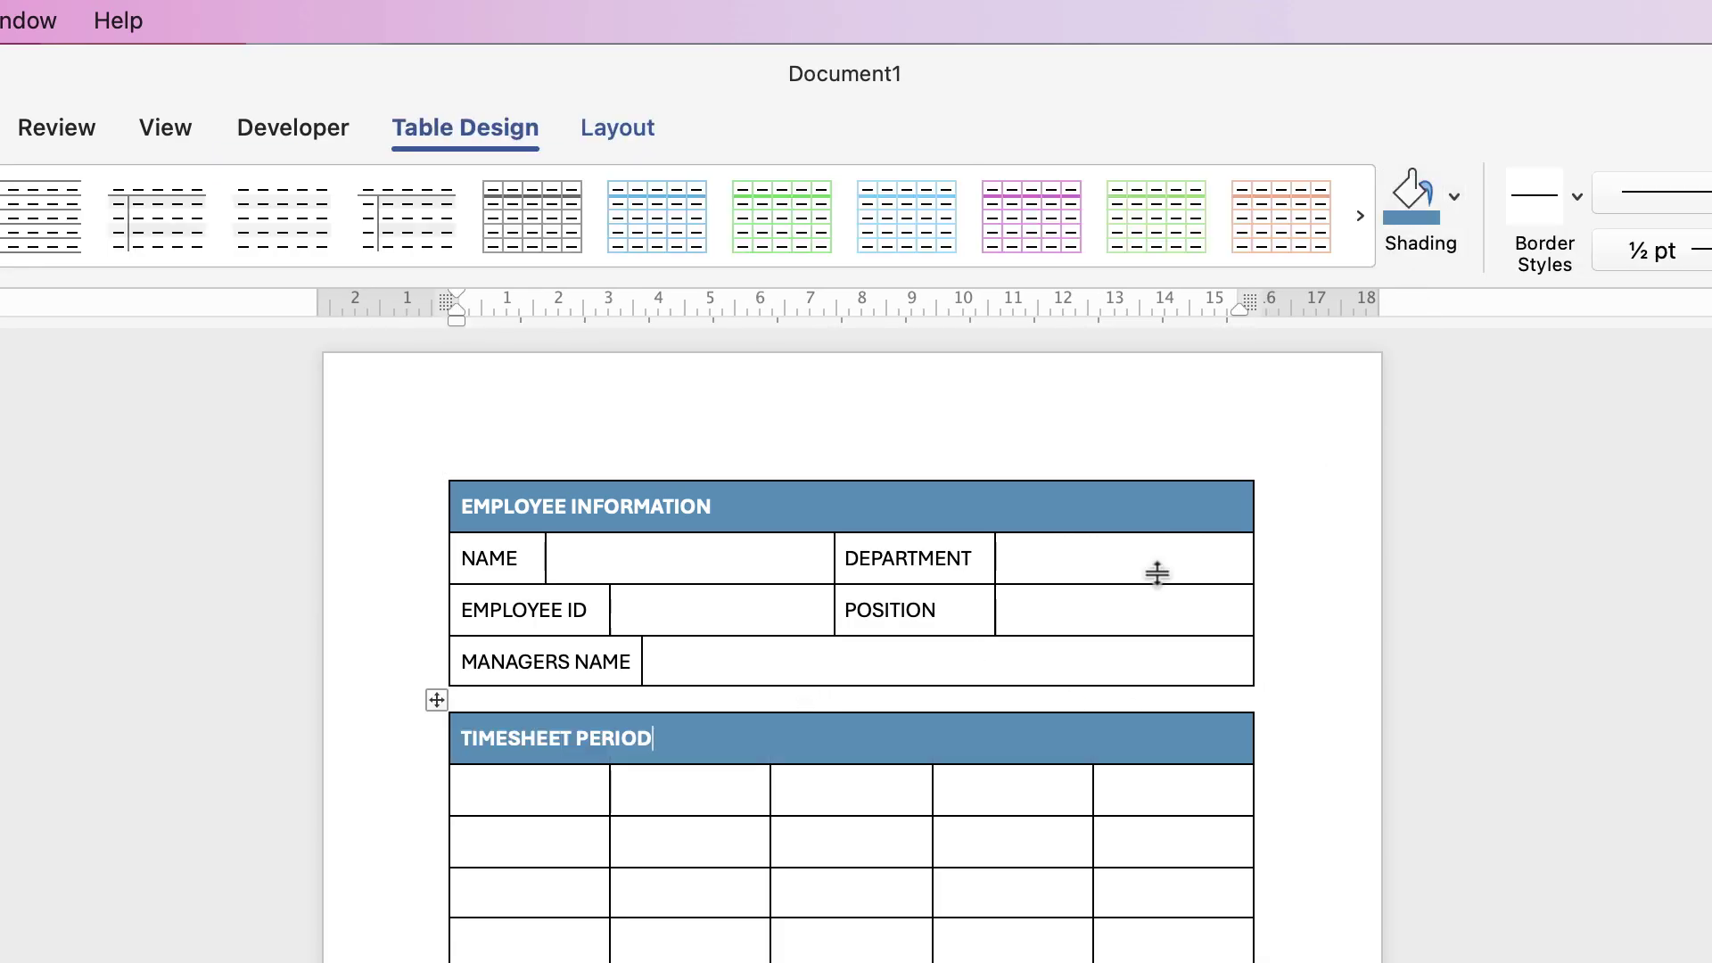
click(572, 793)
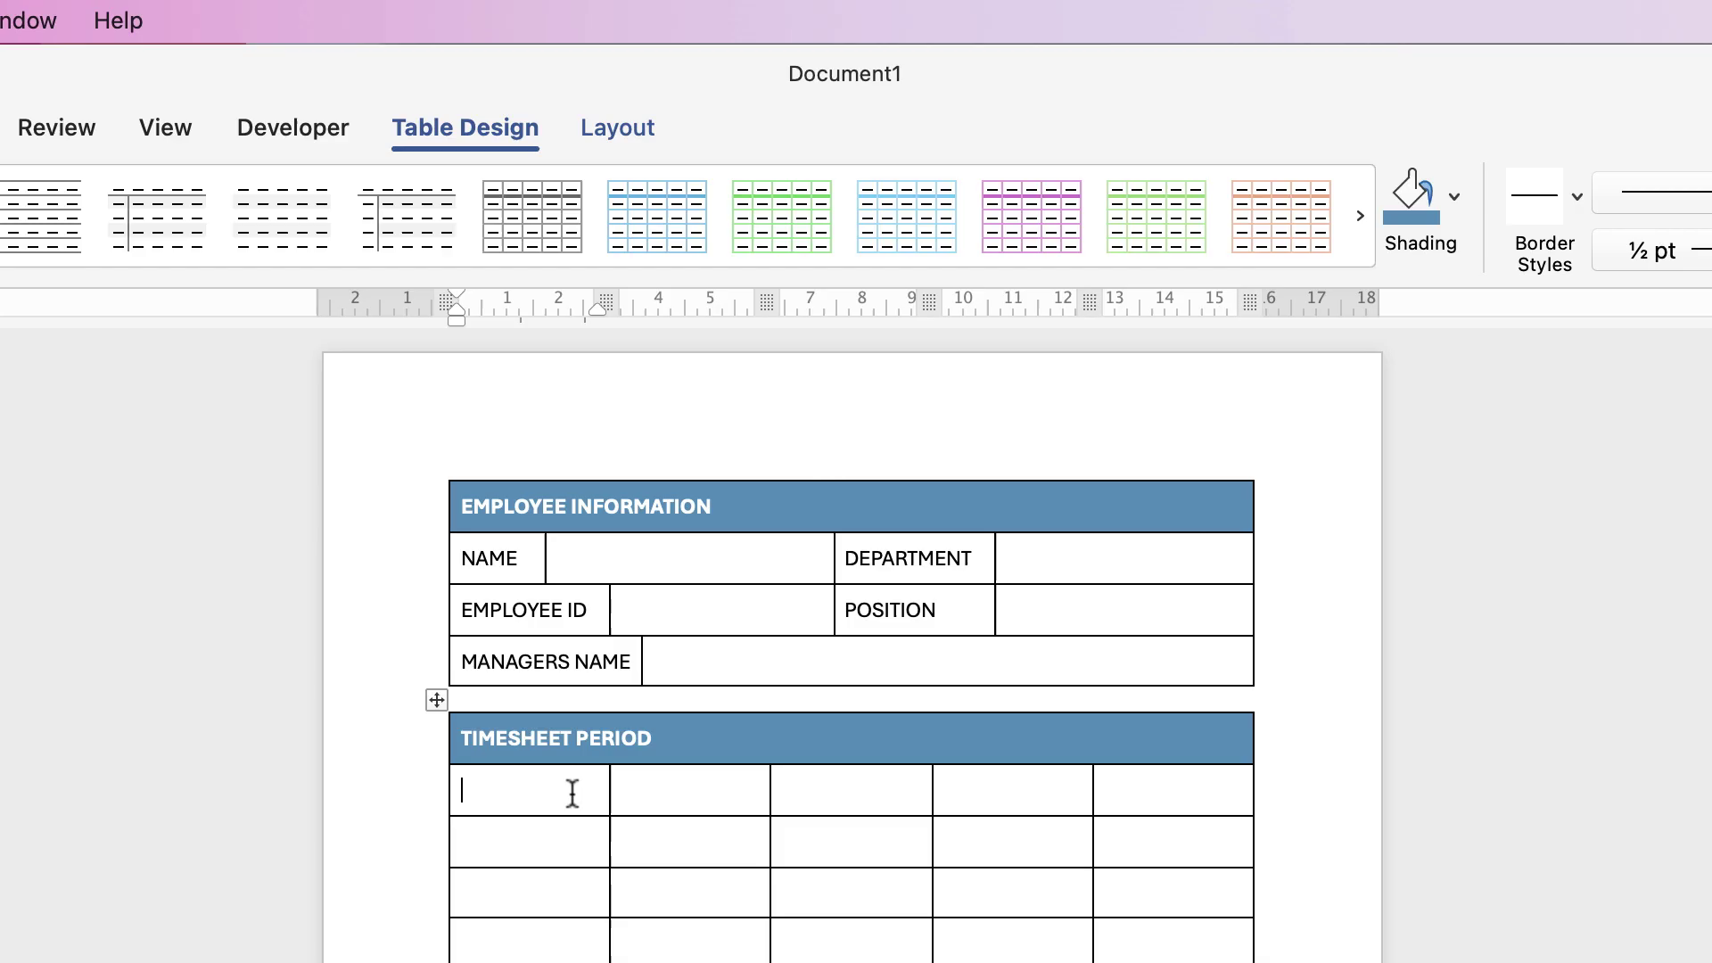
key(super+v)
click(892, 802)
key(super+v)
- Merge the two blank cells after END DATE, and align the END DATE cell's borders with the POSITION cell above
drag(1008, 792, 1151, 790)
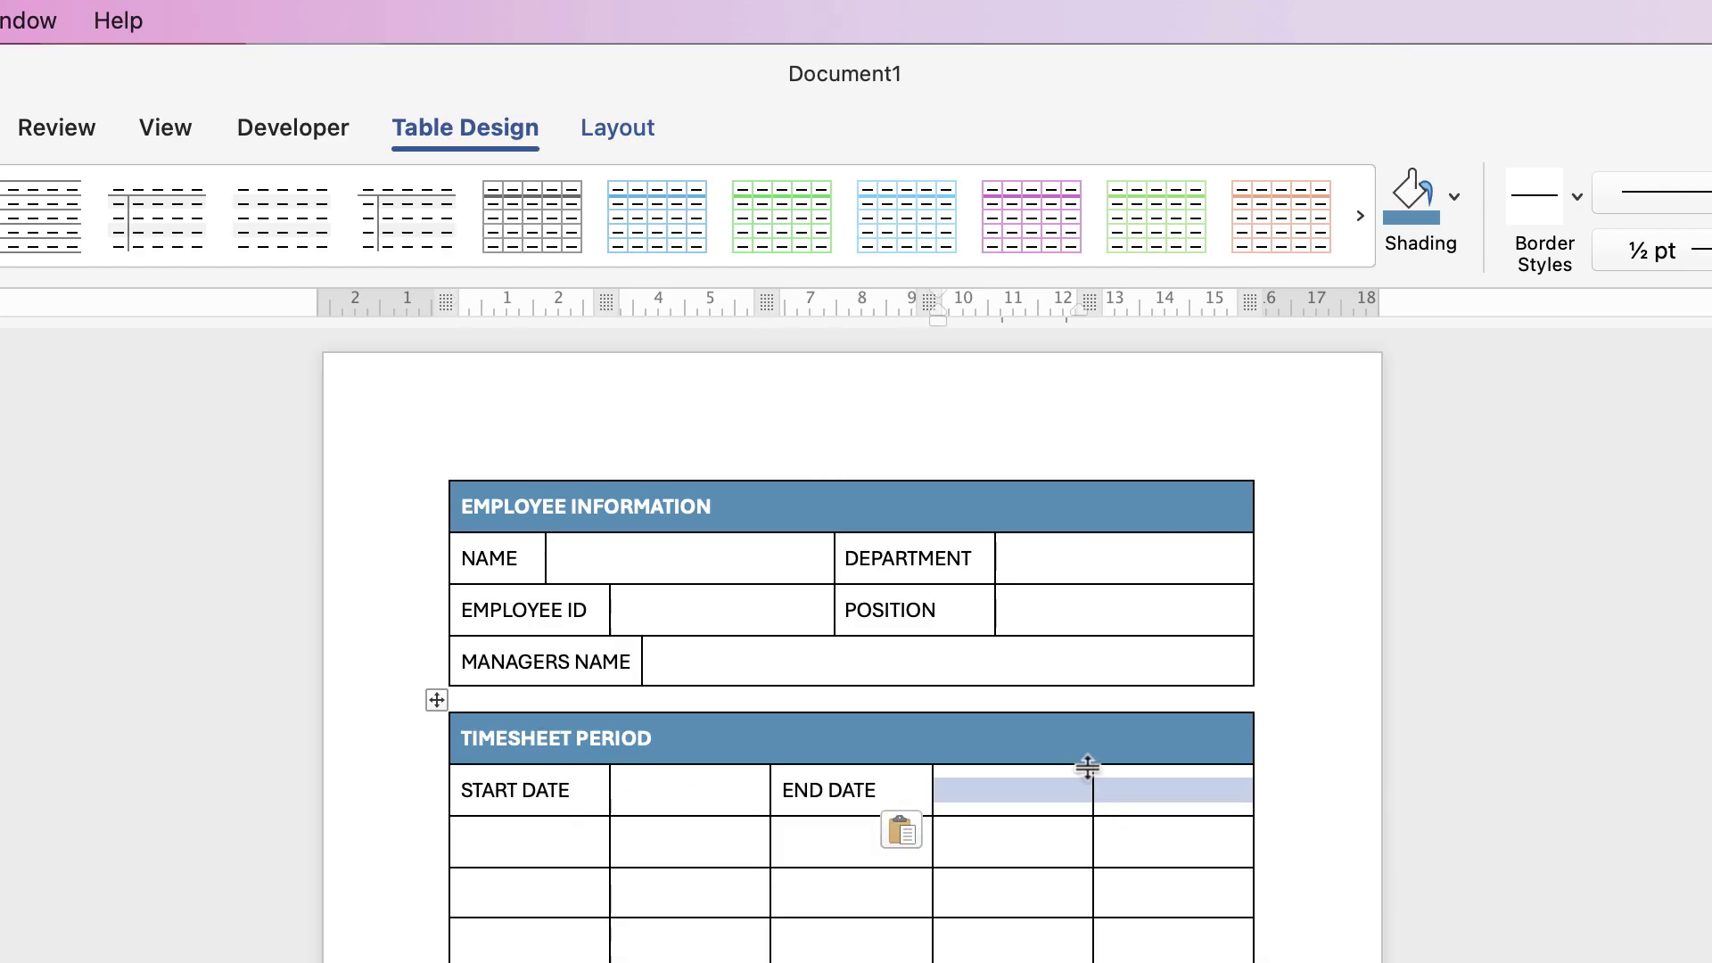
click(617, 132)
click(94, 212)
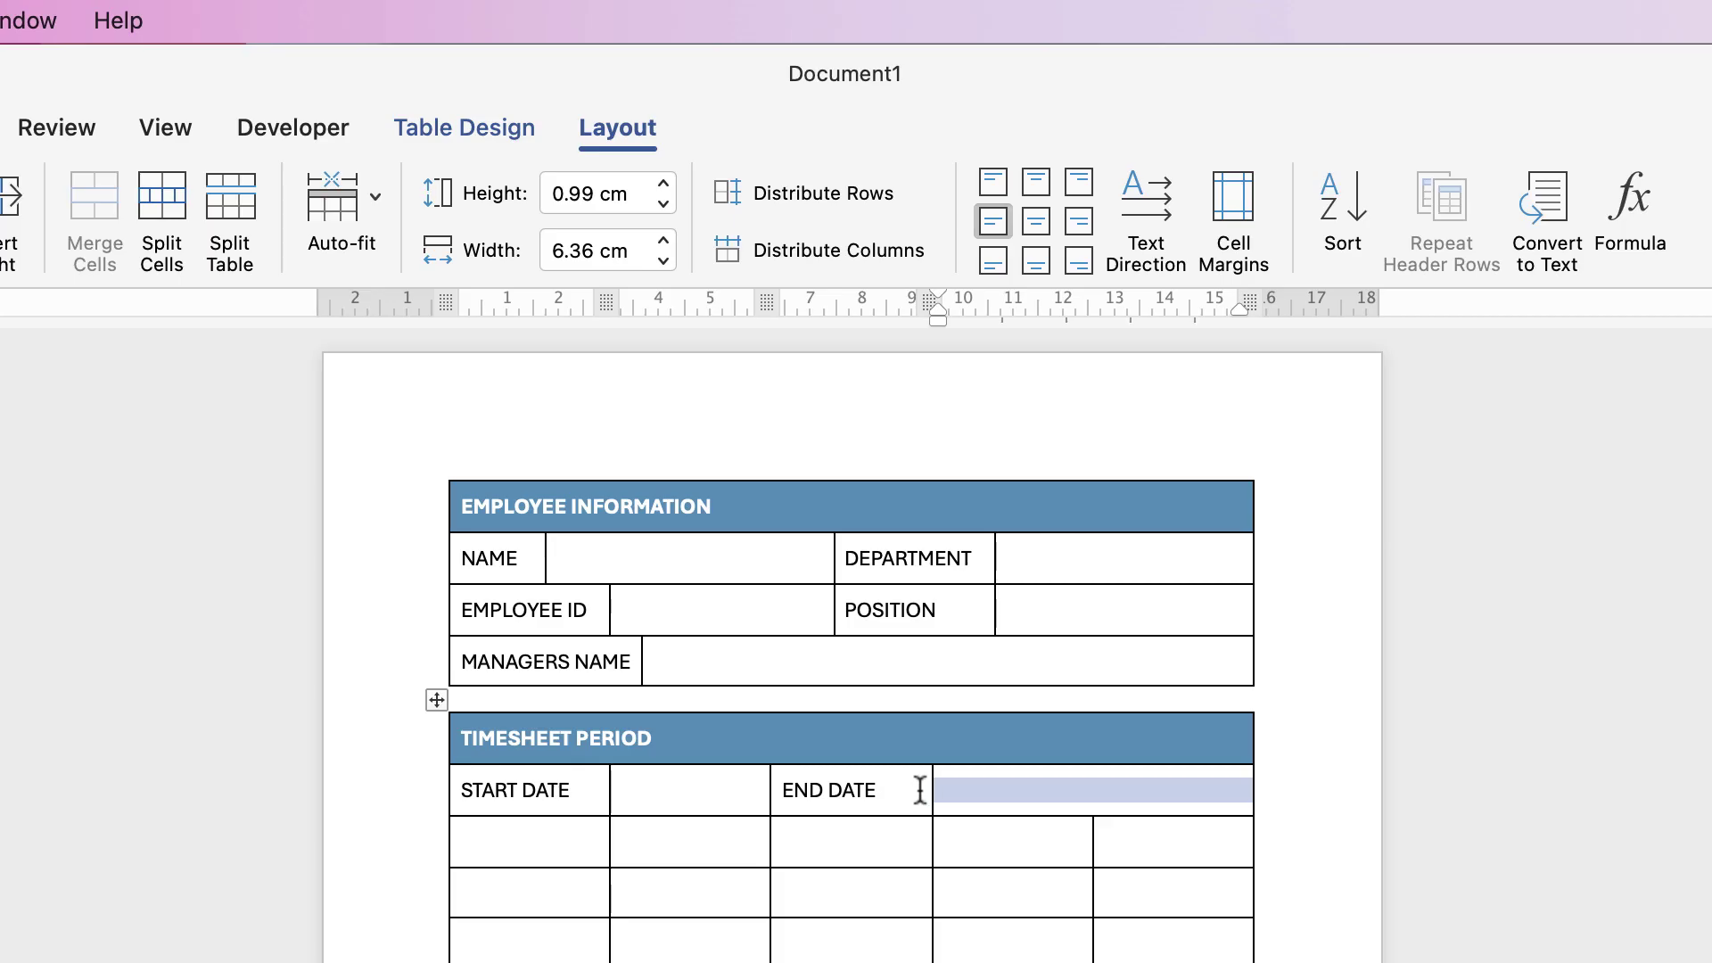
drag(920, 790, 995, 791)
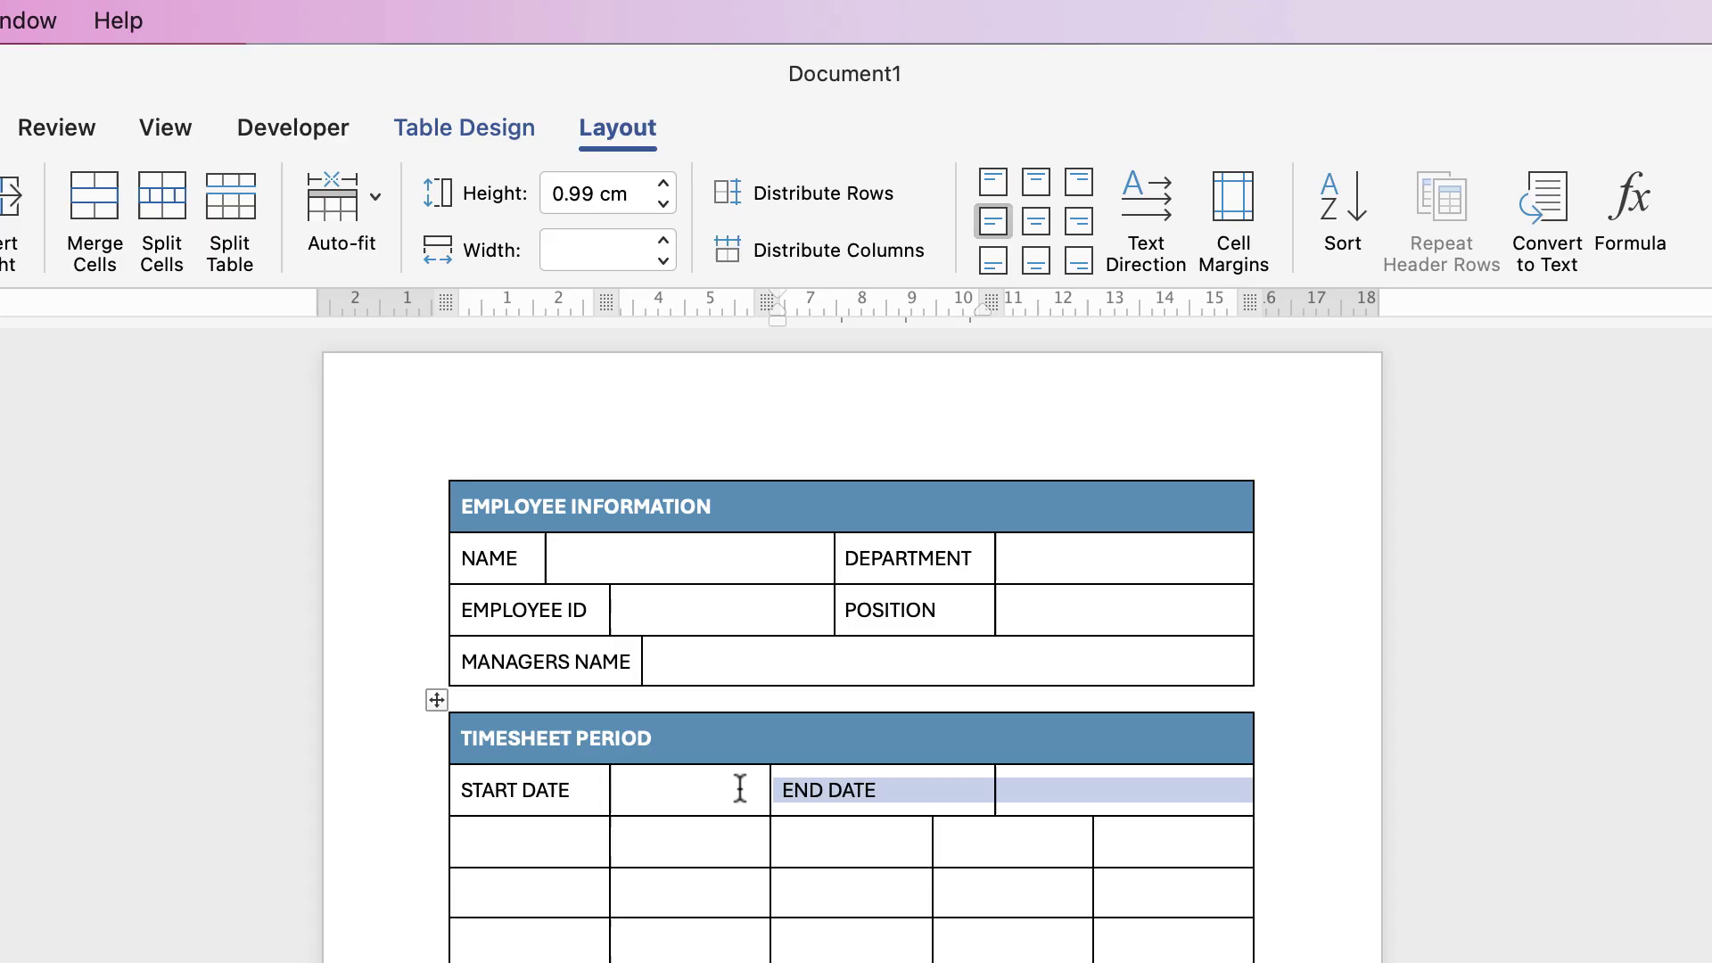
drag(770, 790, 835, 790)
- Split the table below the START DATE row and turn the new table's first row into a merged, blue DAILY ENTRIES heading
click(864, 944)
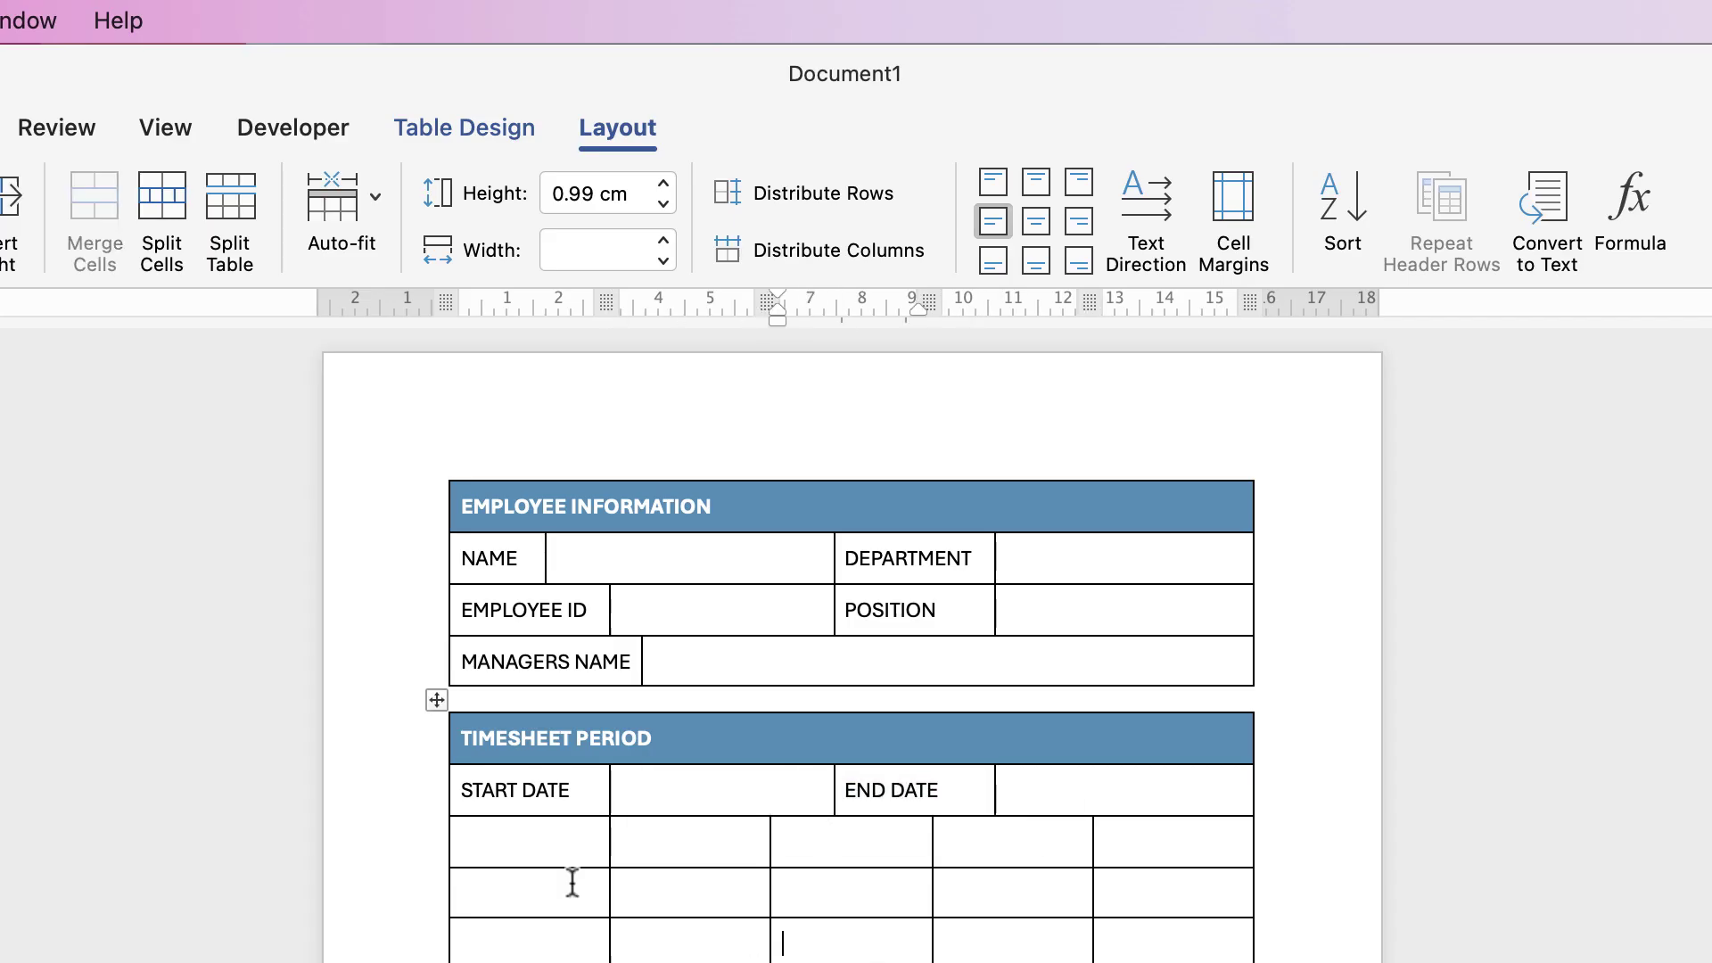
click(228, 210)
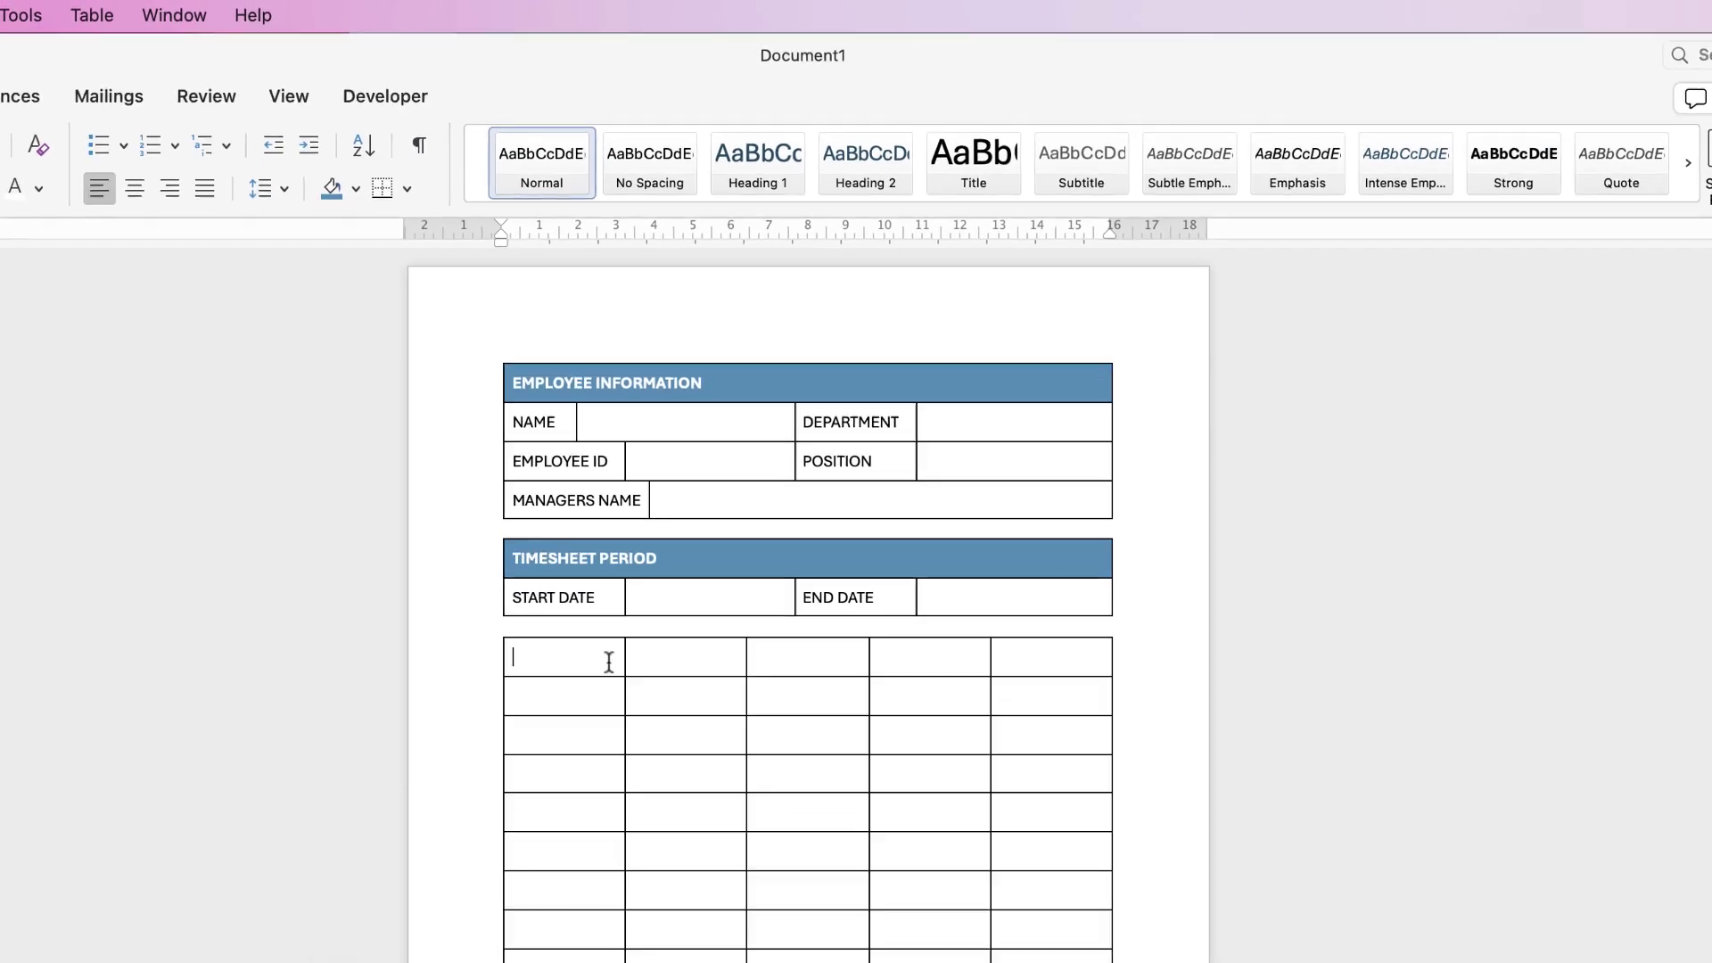
drag(586, 870, 1037, 870)
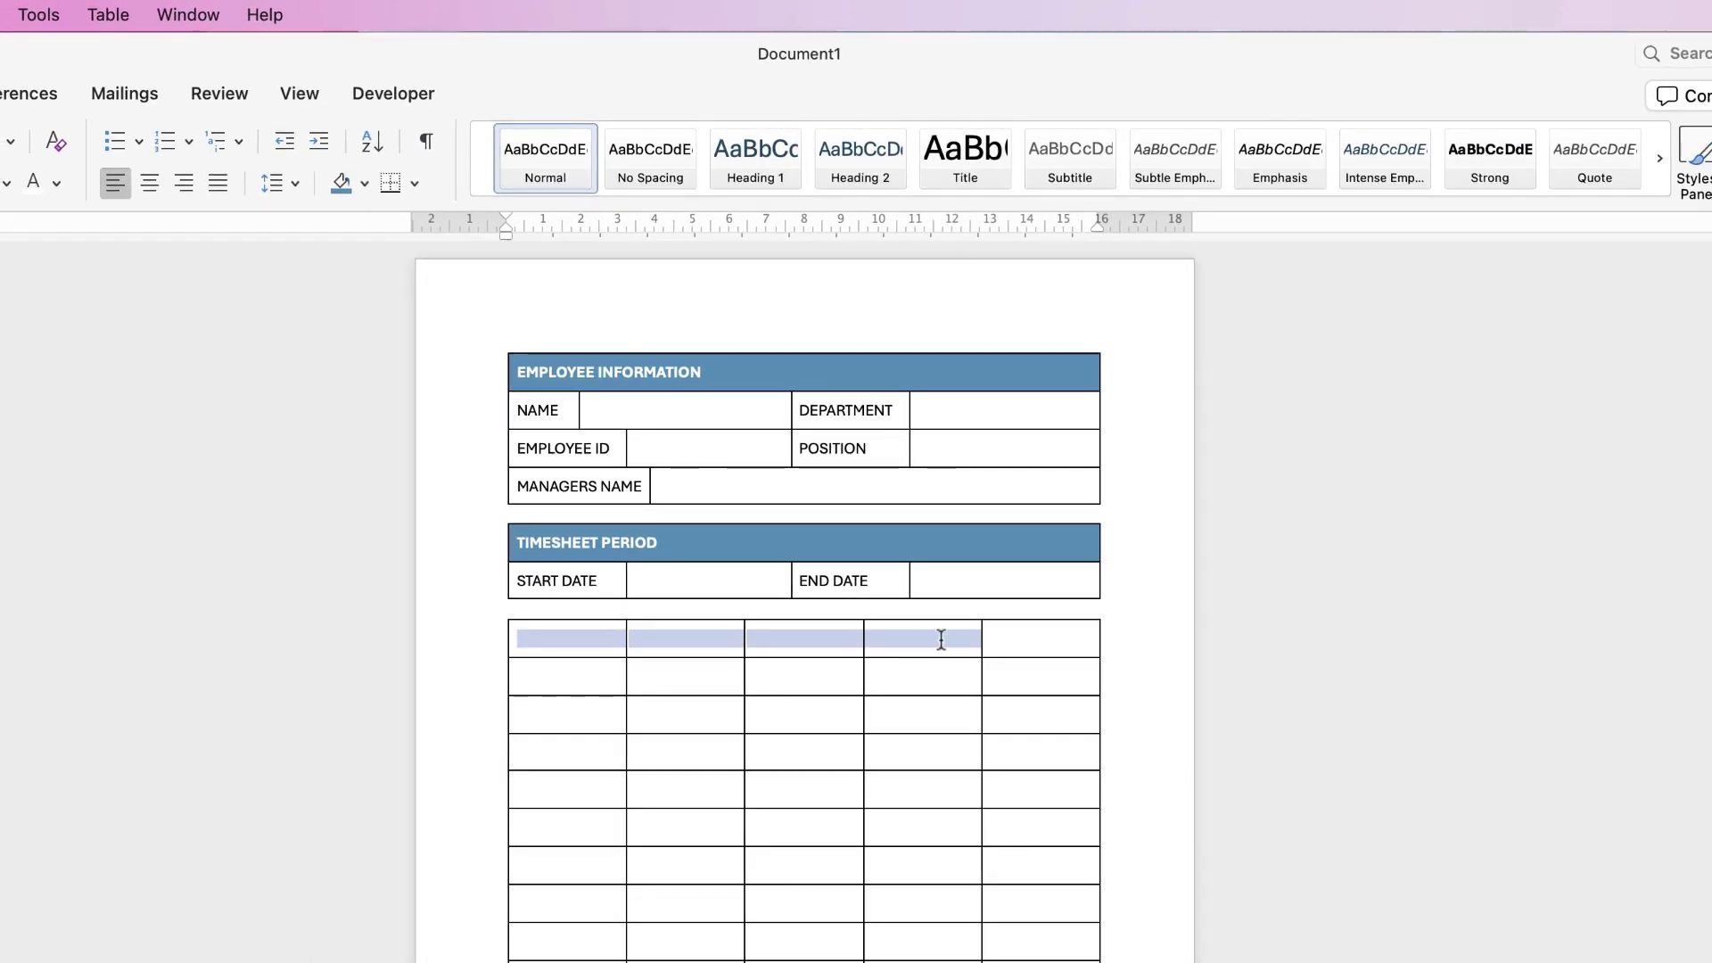
drag(941, 639, 1006, 638)
click(632, 94)
click(248, 170)
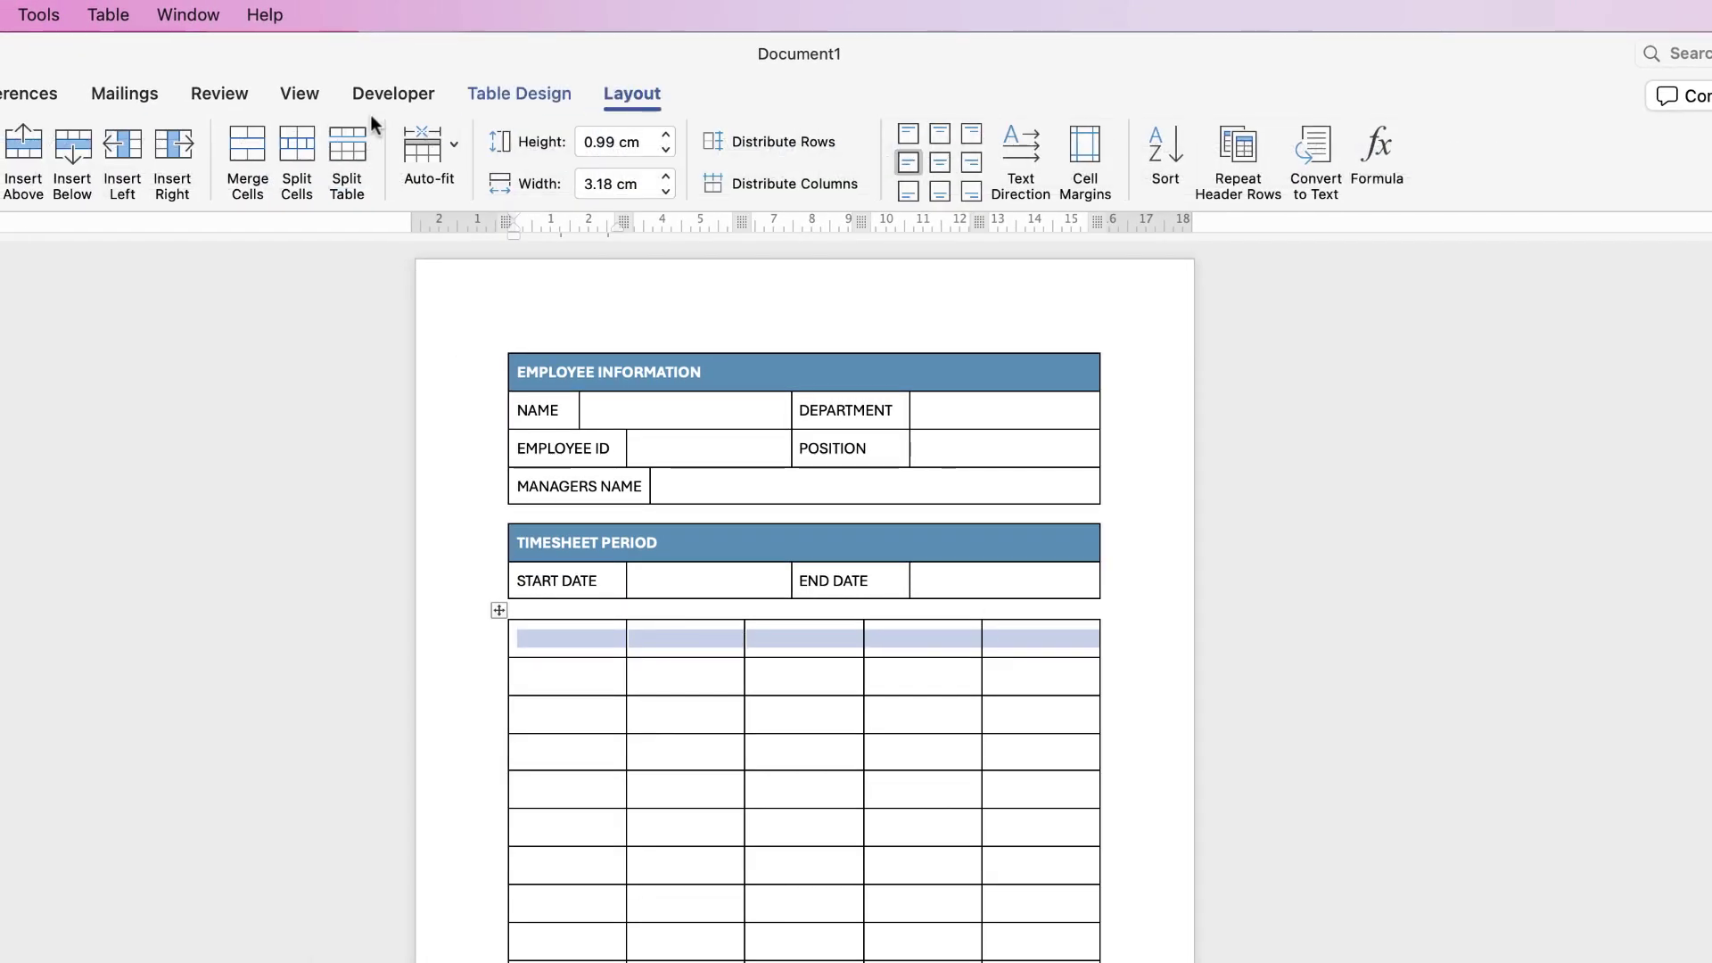
click(555, 94)
click(1216, 142)
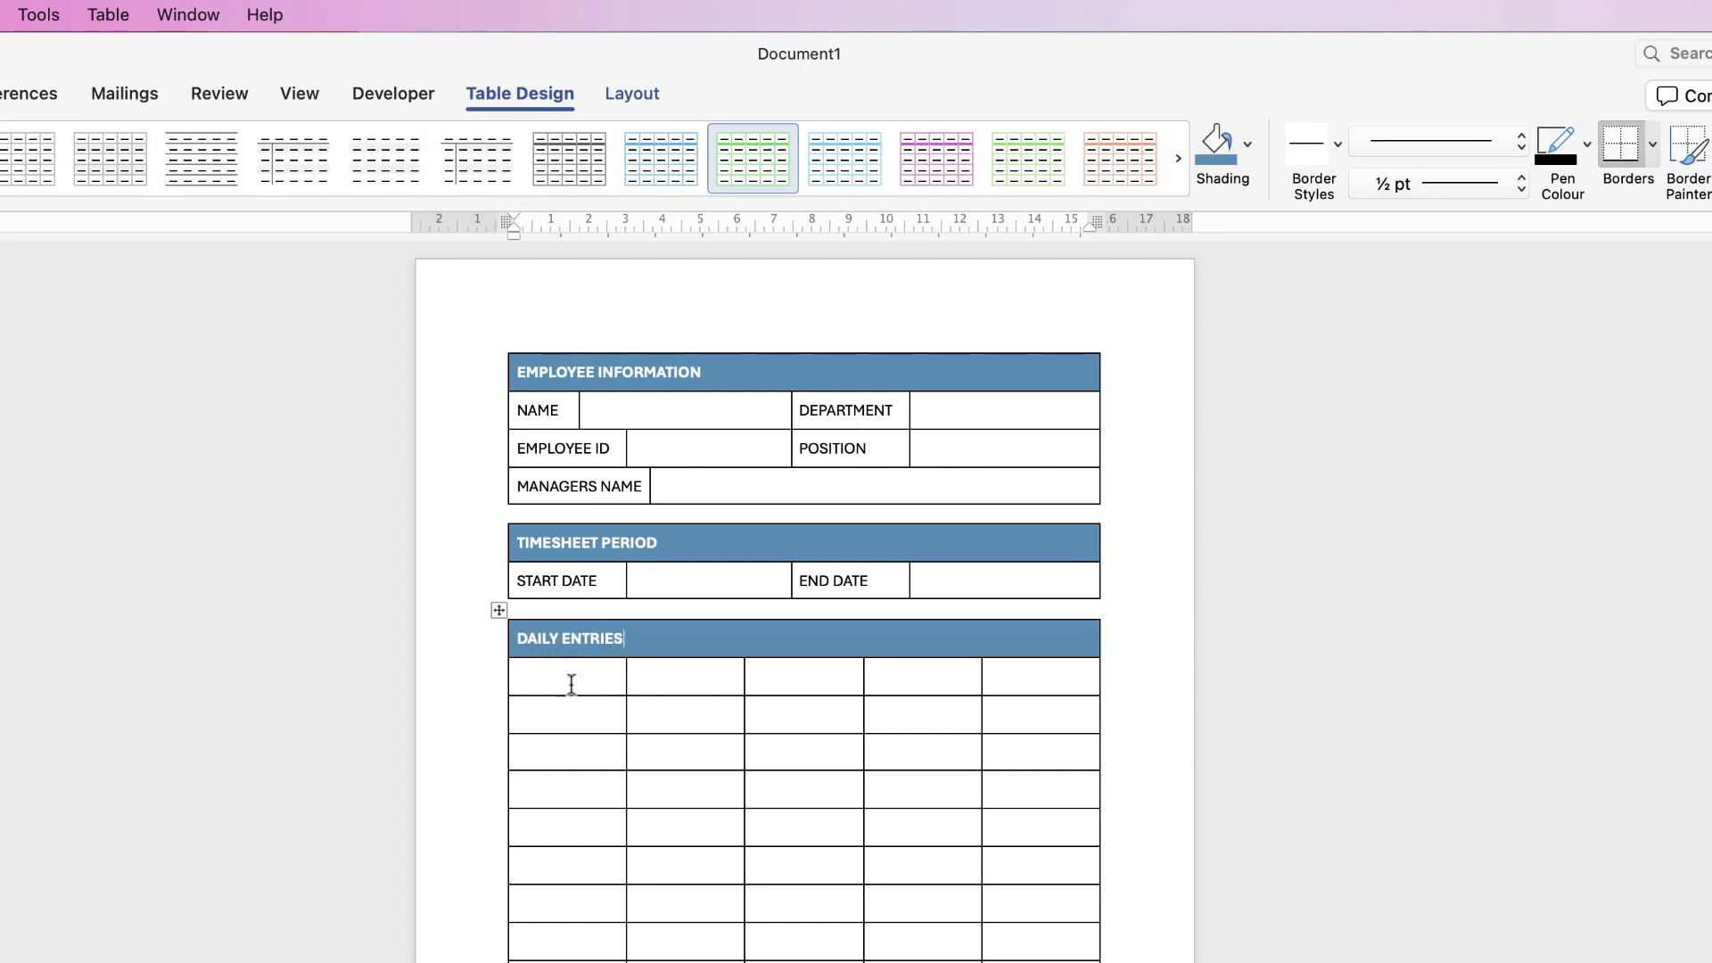
- Label the DAILY ENTRIES rows MONDAY to FRIDAY and add bold column headings CLOCK IN, CLOCK OUT, BREAKS and OVERTIME
drag(569, 715, 570, 863)
drag(570, 864, 570, 902)
drag(678, 685, 837, 690)
drag(838, 690, 1025, 687)
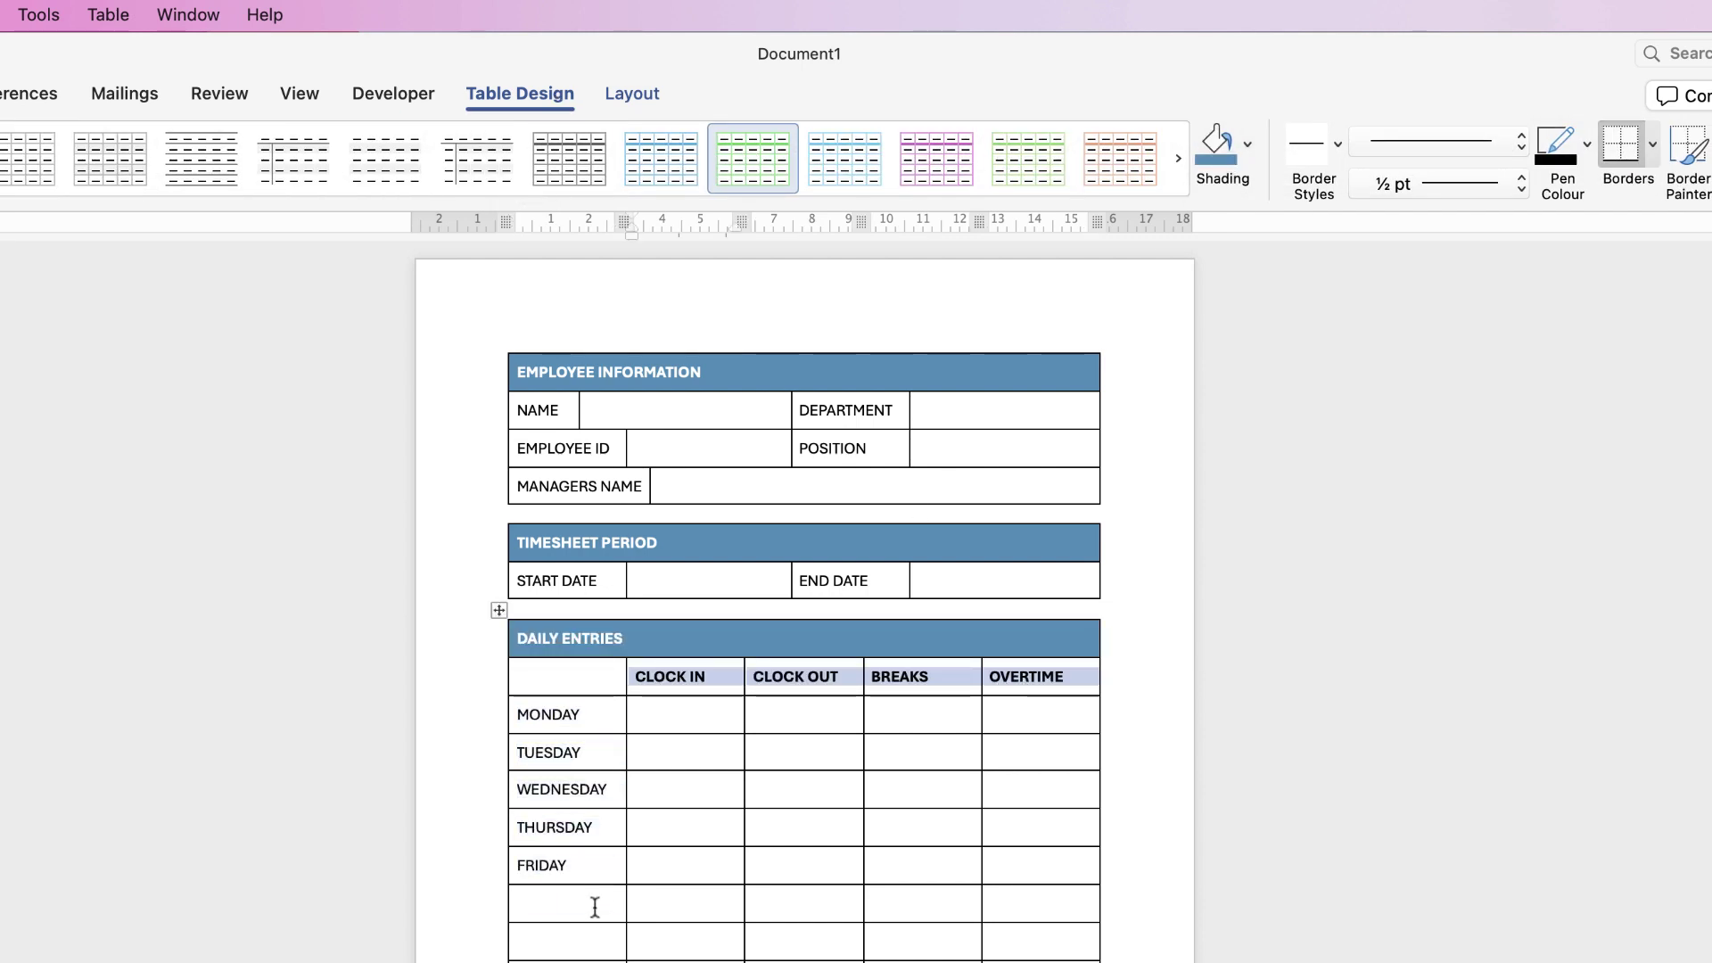
- Split the table directly below the FRIDAY row
click(595, 907)
click(628, 96)
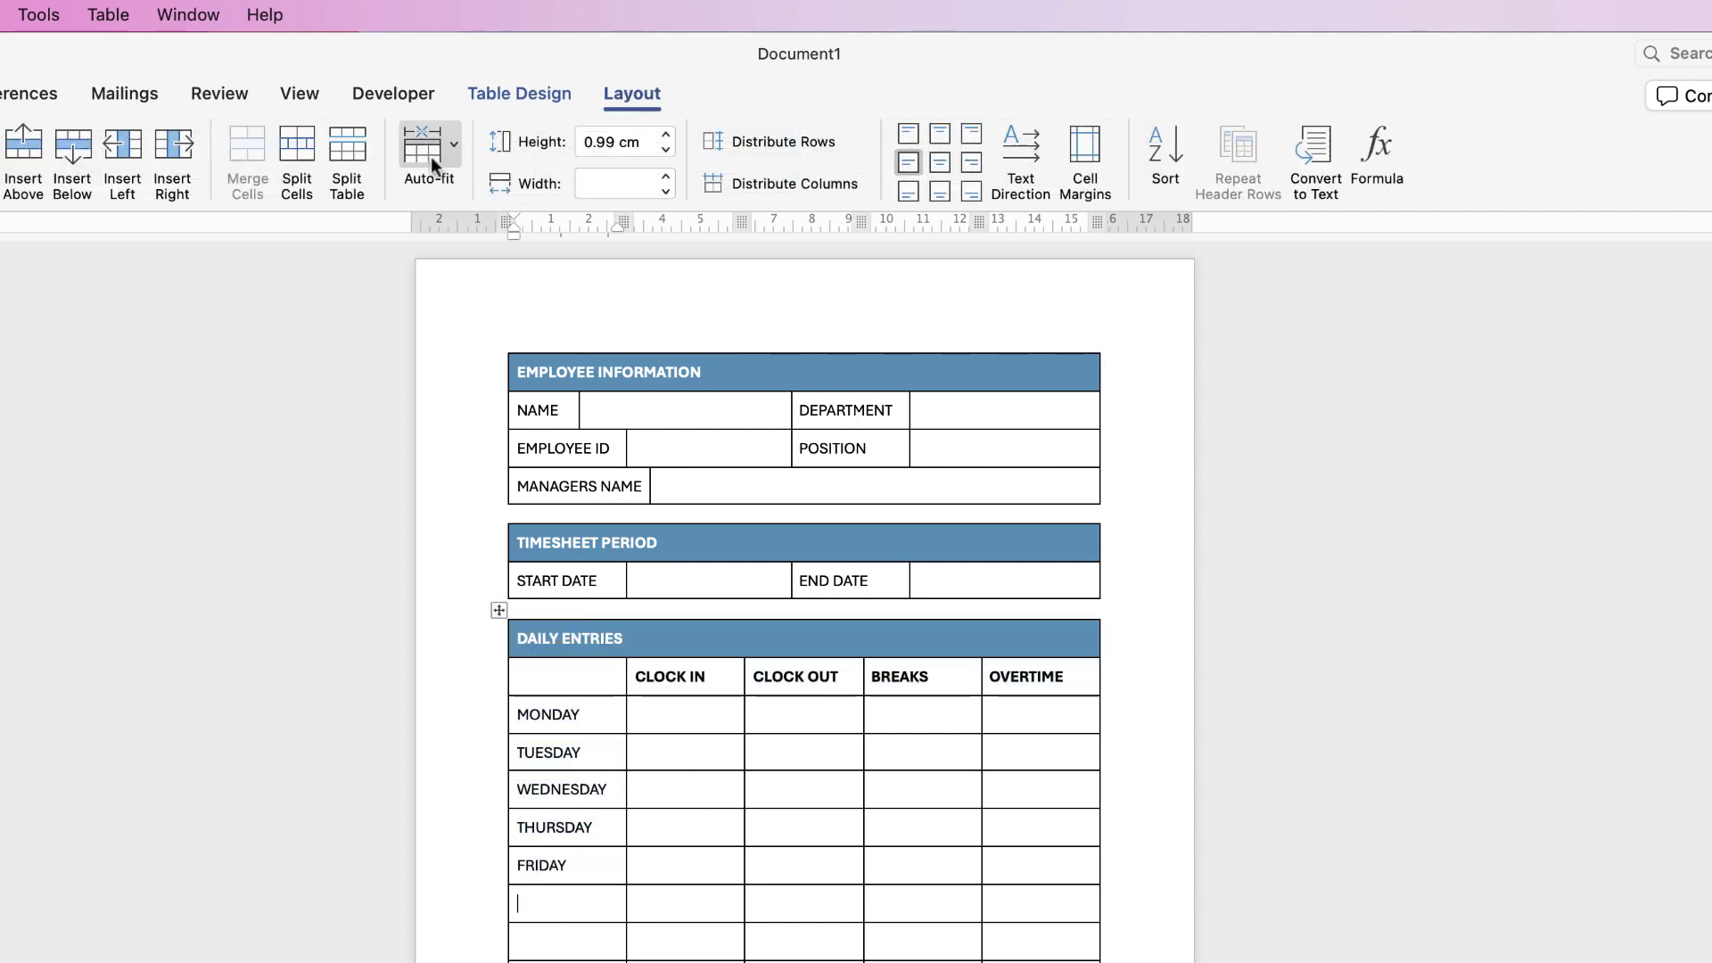
click(346, 152)
- Make the first row a merged blue WEEKLY TOTALS heading, and enter TOTAL REGULAR HOURS WORKED, TOTAL OVERTIME HOURS, TOTAL HOURS WORKED and TOTAL BREAK TIME below
drag(587, 933, 933, 914)
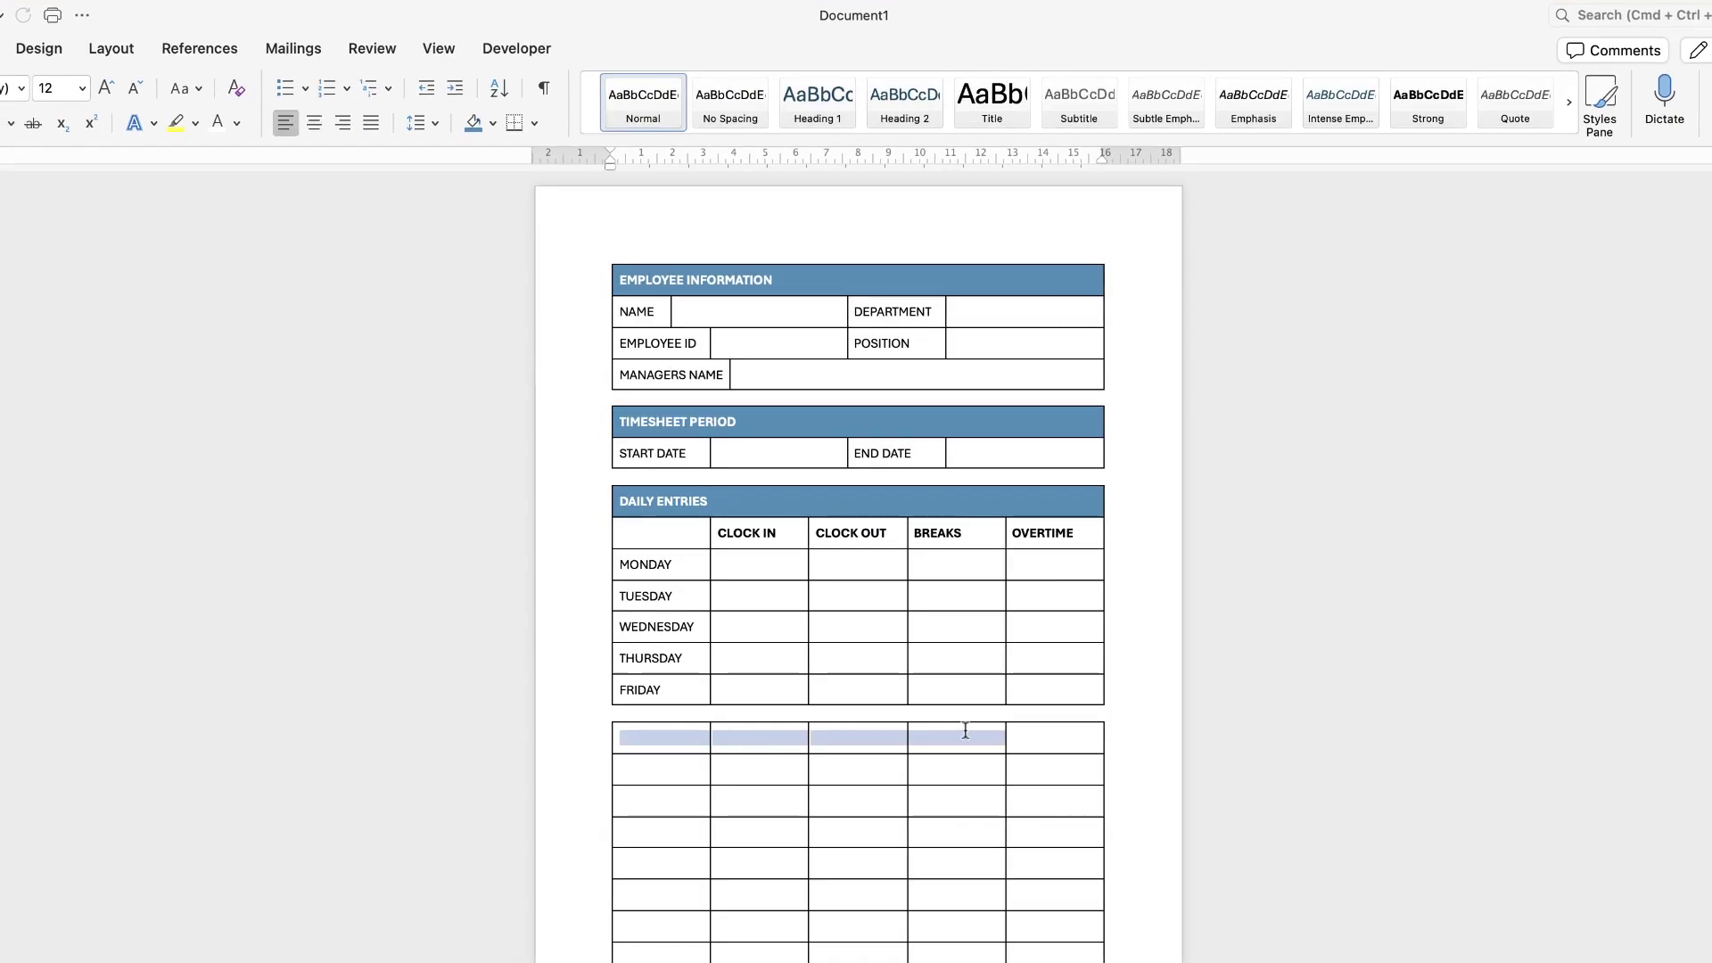
drag(965, 730, 1040, 731)
click(393, 100)
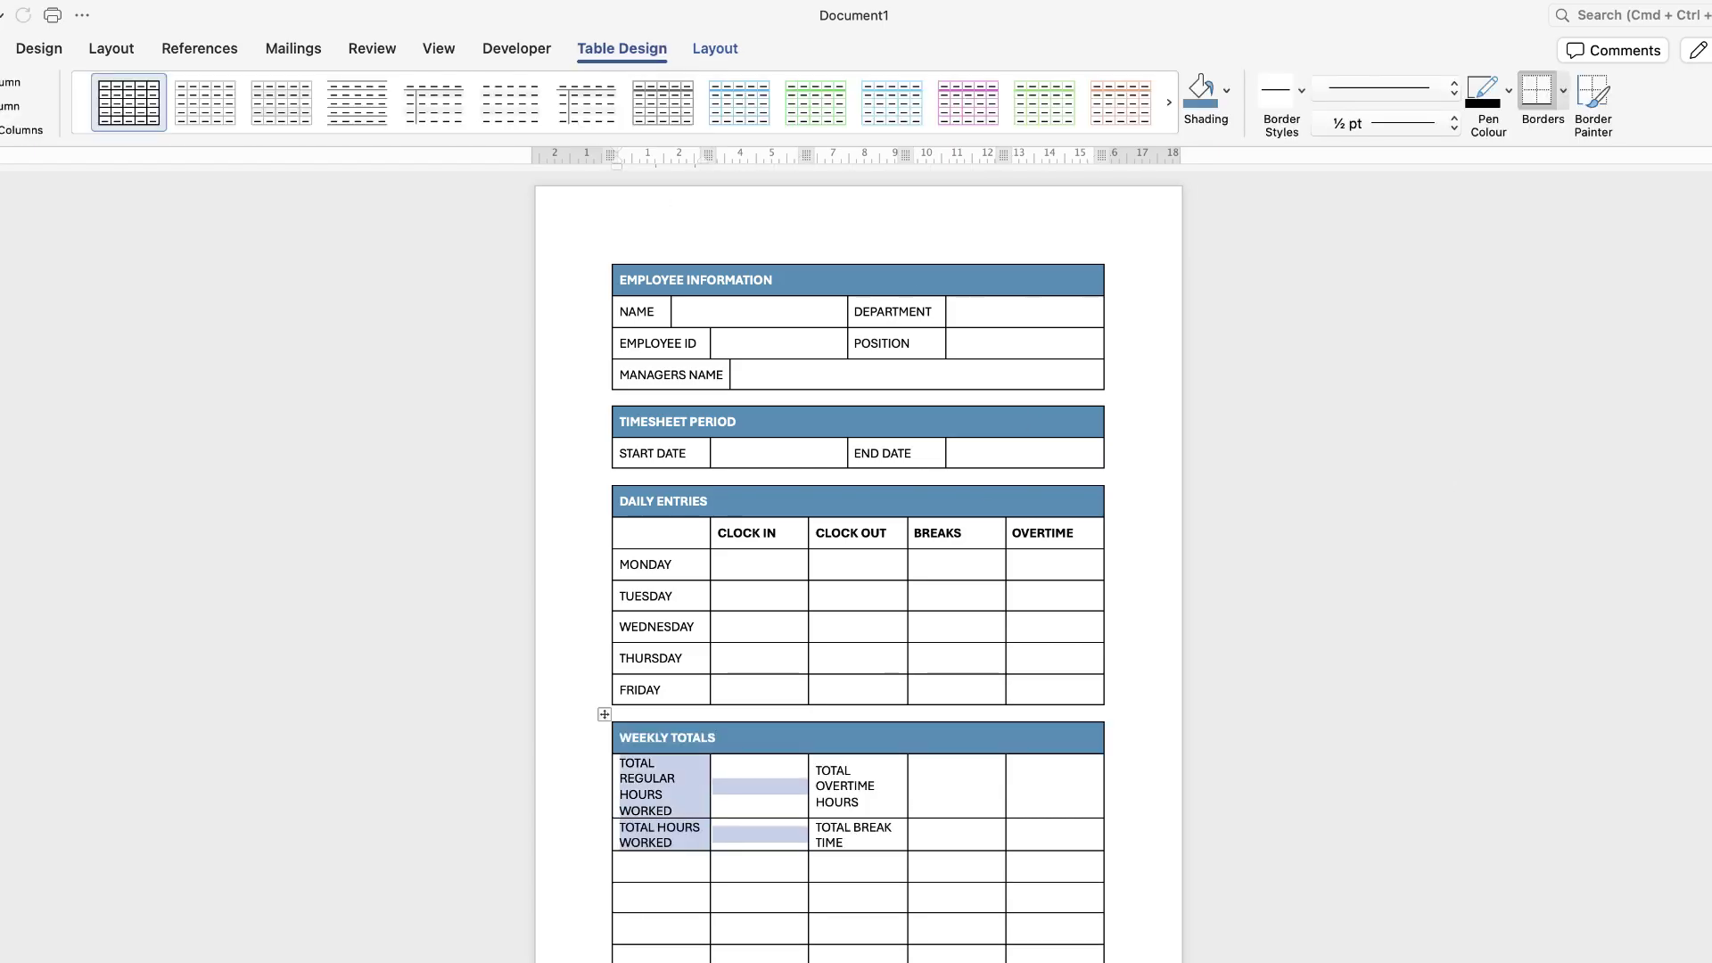
- Widen the label cells in both WEEKLY TOTALS rows and merge the last two blank cells of each row
drag(710, 796, 765, 817)
mouse_move(858, 779)
mouse_down()
mouse_move(956, 818)
mouse_move(918, 793)
mouse_move(973, 803)
mouse_up()
drag(766, 771, 841, 782)
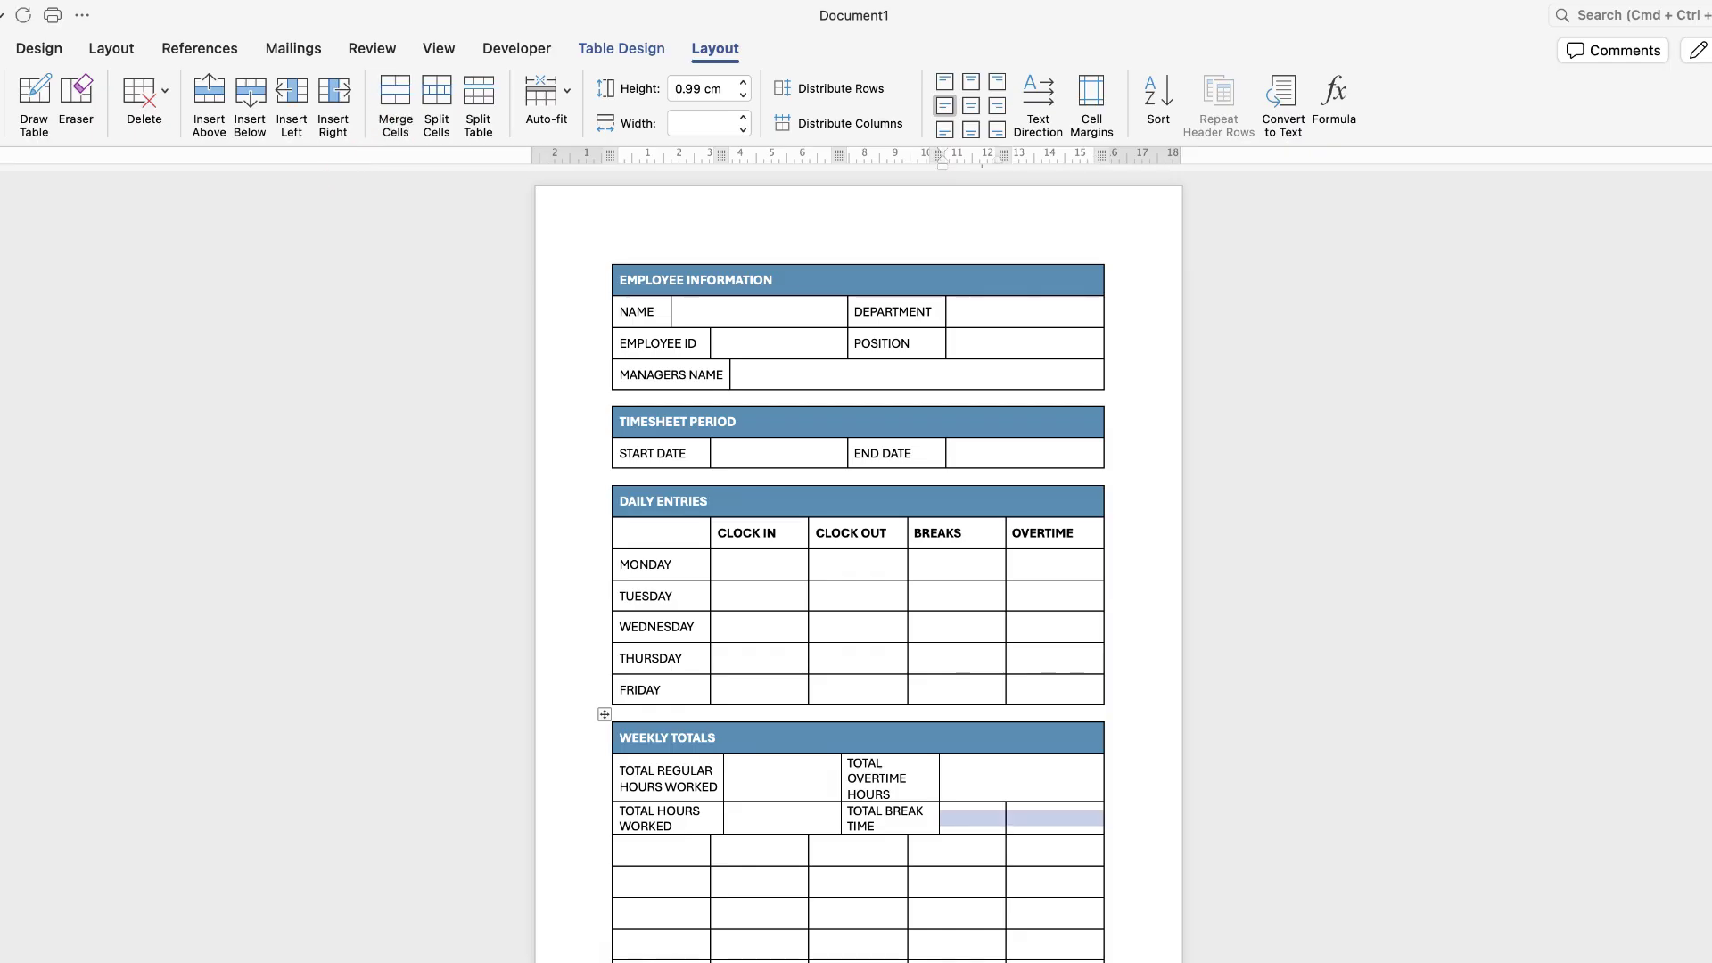
drag(890, 779, 1022, 818)
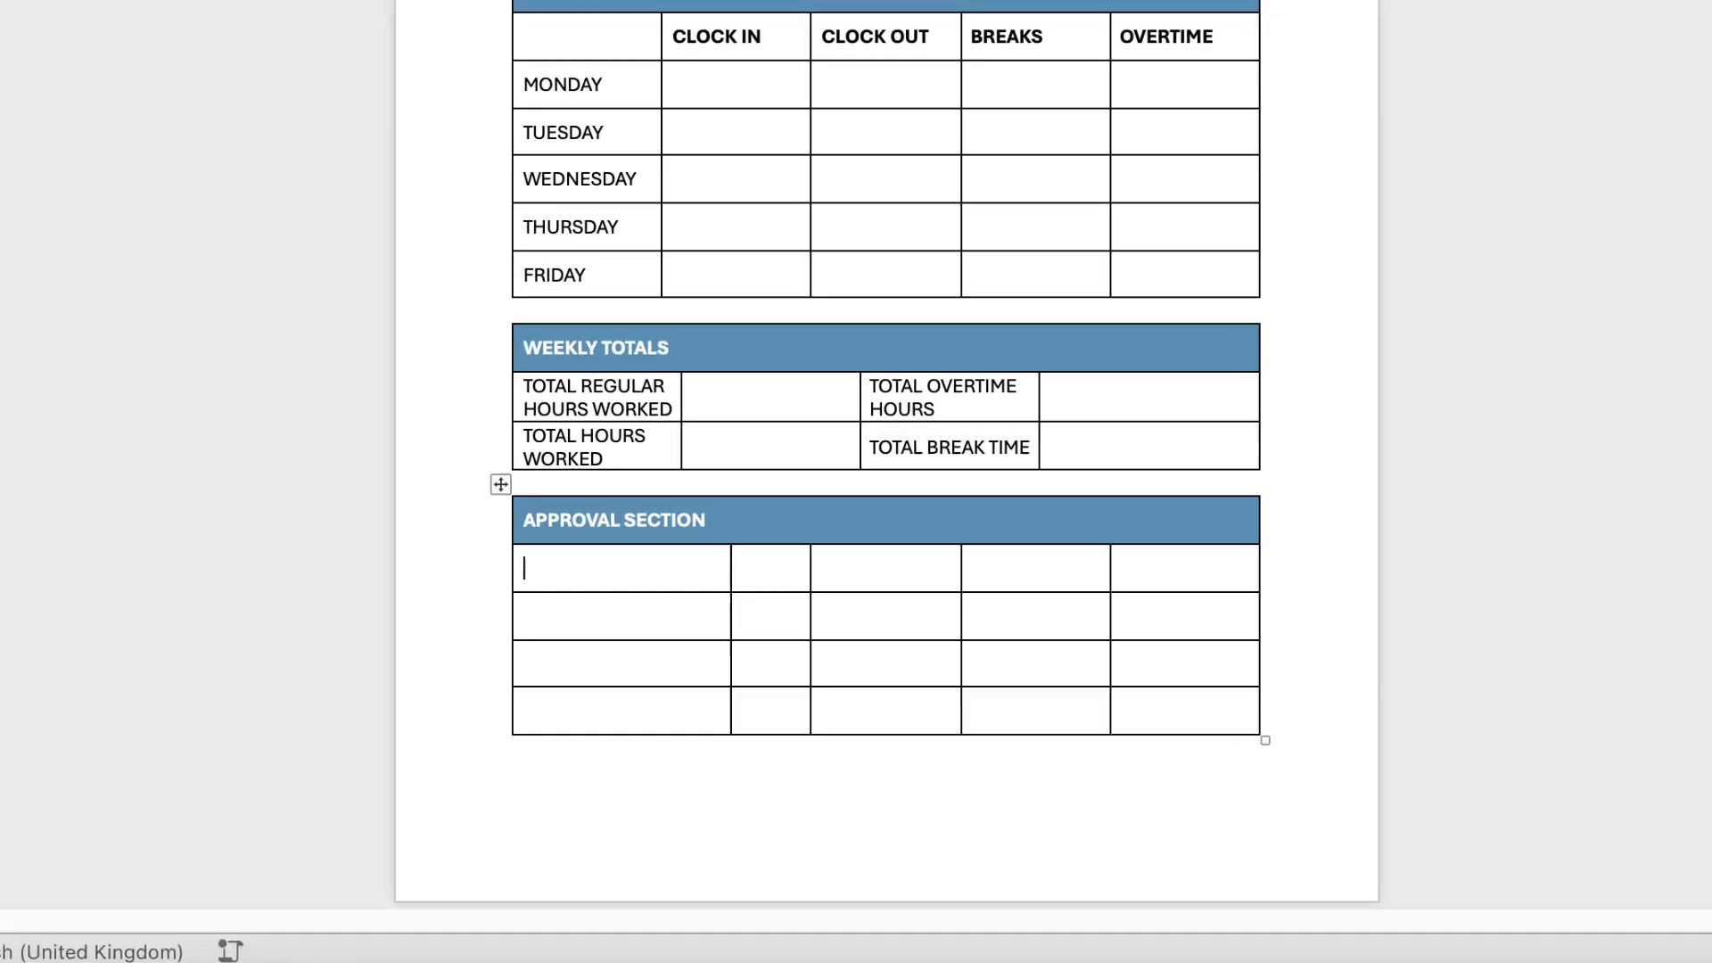
- Enter EMPLOYEE SIGNATURE, DATE OF SUBMISSION, MANAGERS SIGNATURE and DATE OF APPROVAL down the first column of the APPROVAL SECTION, widening it to fit
key(shift+Down)
key(shift+Down)
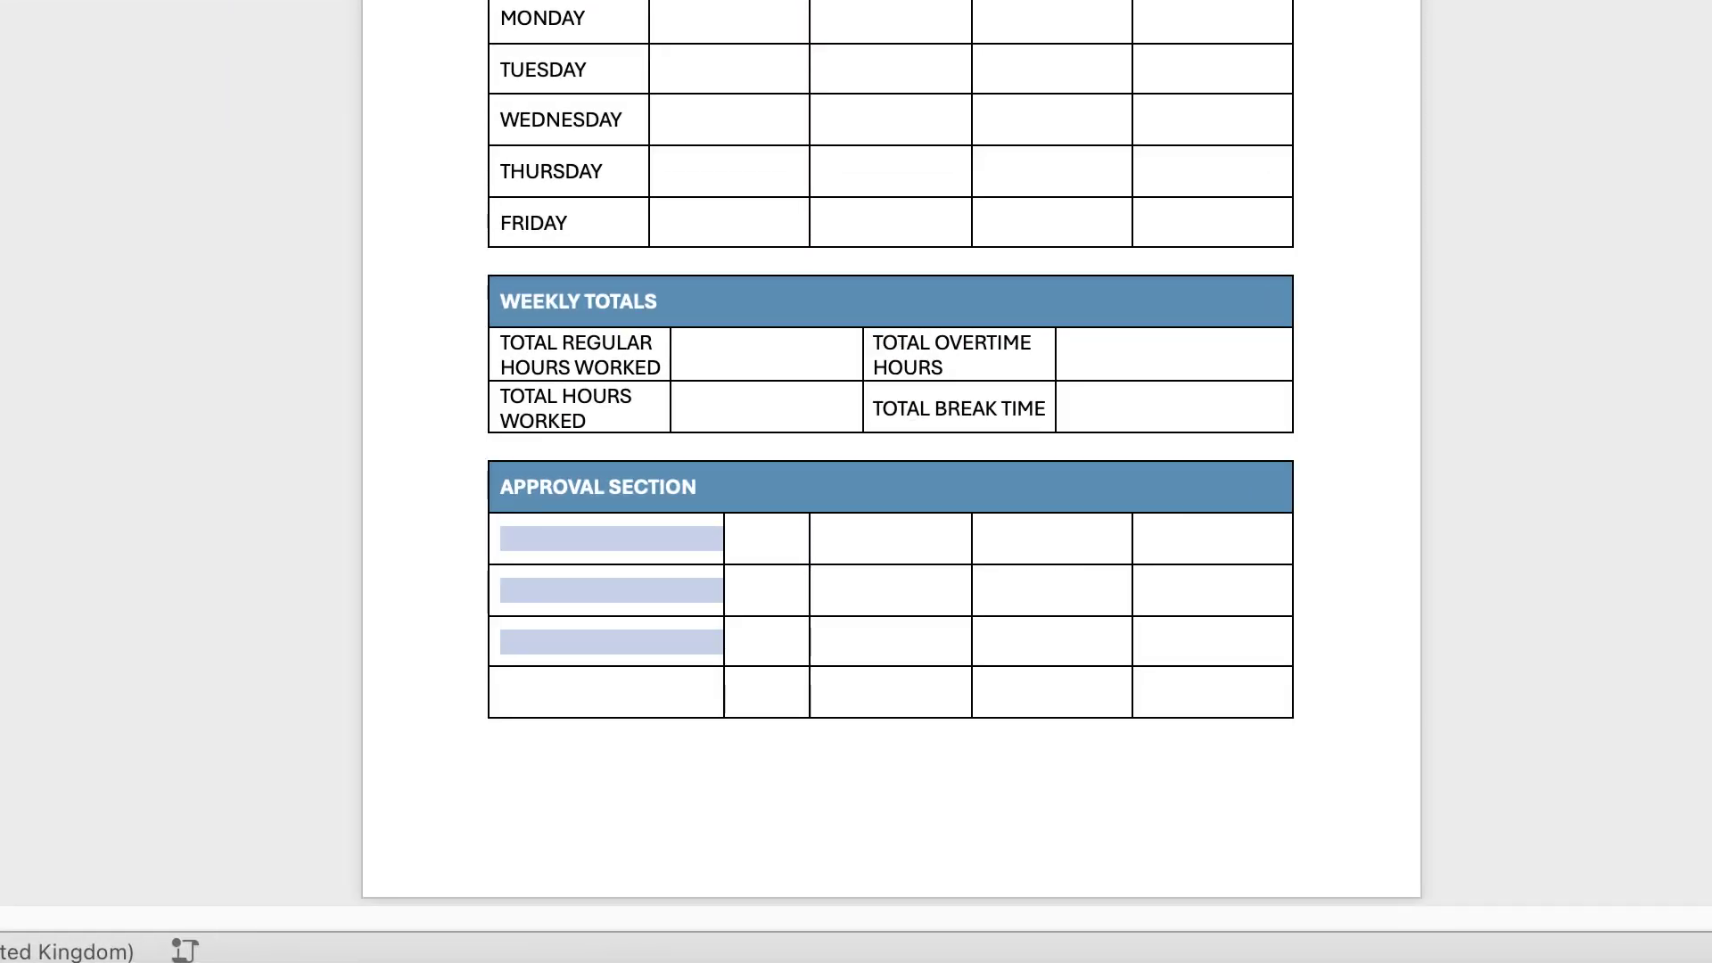
key(shift+Down)
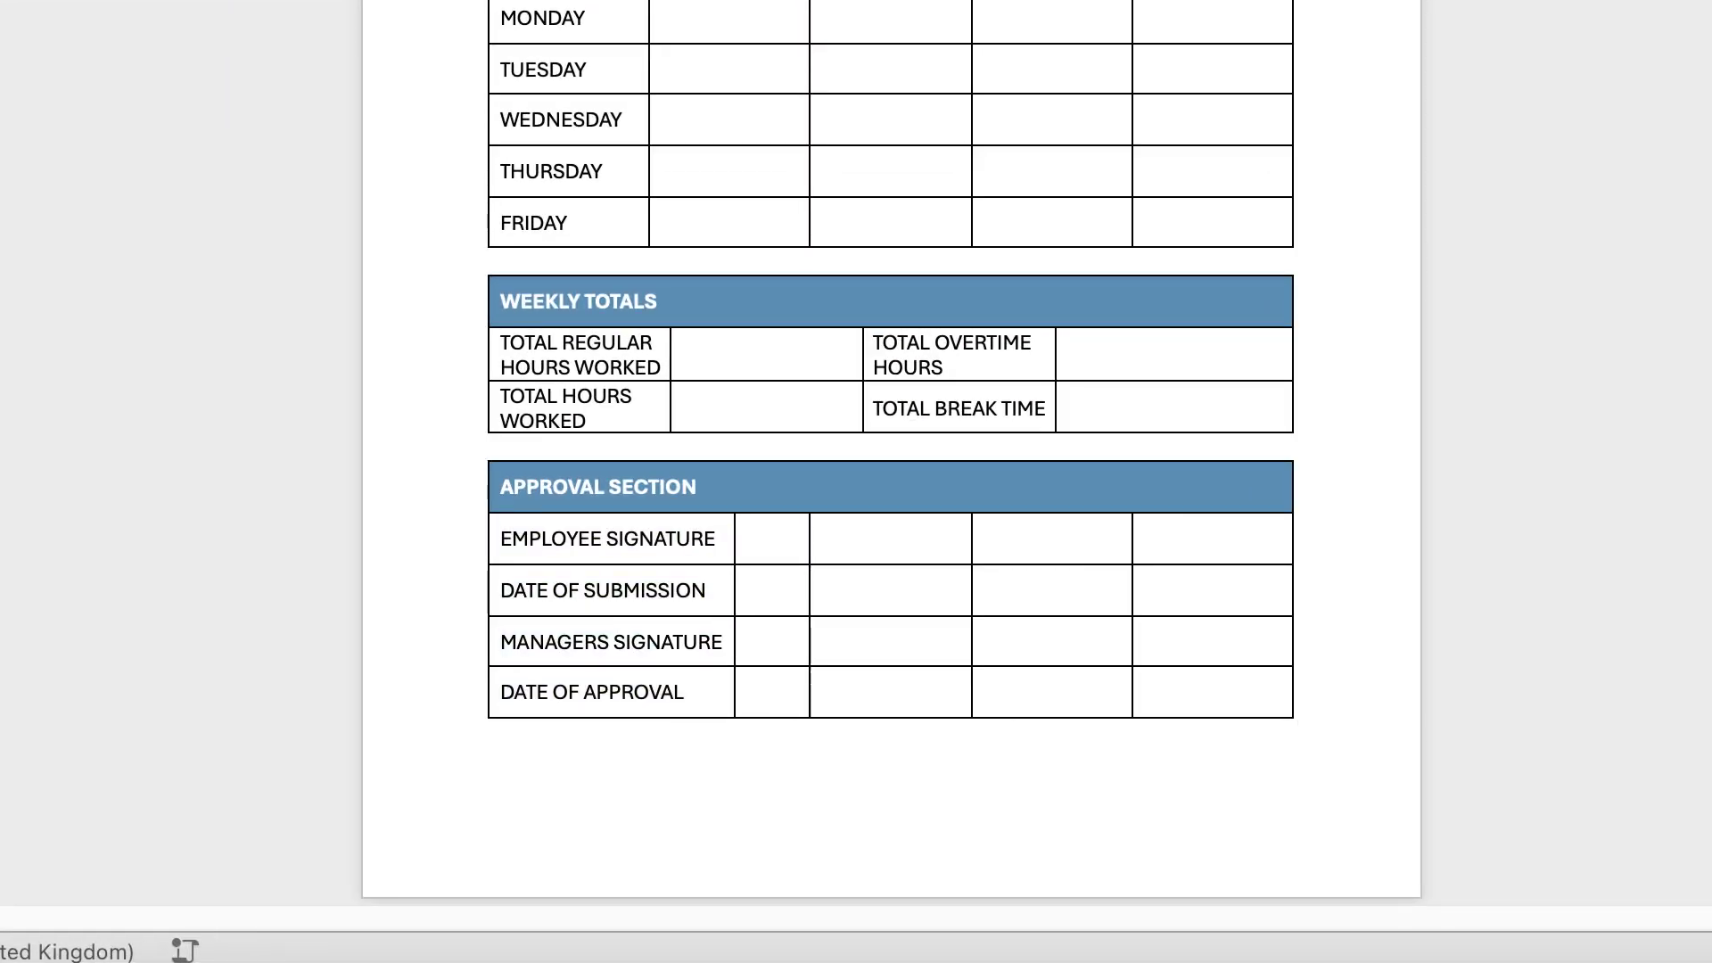
- Merge the blank cells beside EMPLOYEE SIGNATURE and DATE OF SUBMISSION row by row, and those beside MANAGERS SIGNATURE and DATE OF APPROVAL into one shared cell
key(shift+Right)
key(shift+Right)
key(shift+Right)
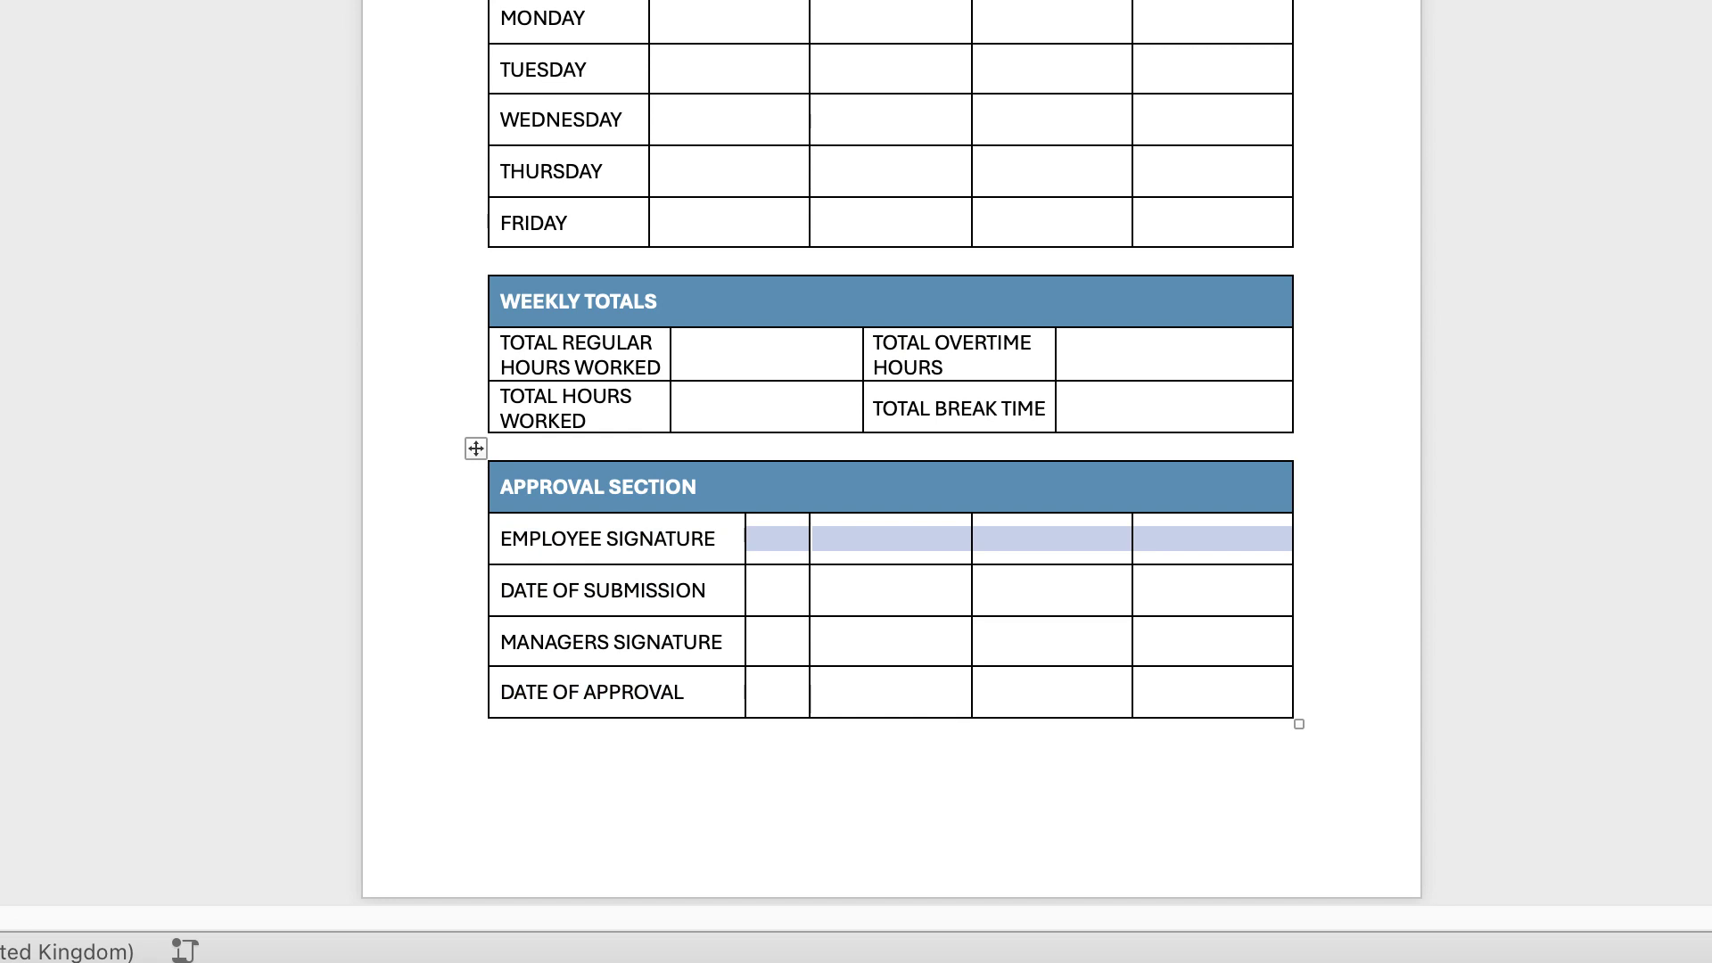
key(super+y)
drag(777, 590, 1213, 591)
key(super+y)
drag(777, 642, 1213, 642)
key(super+y)
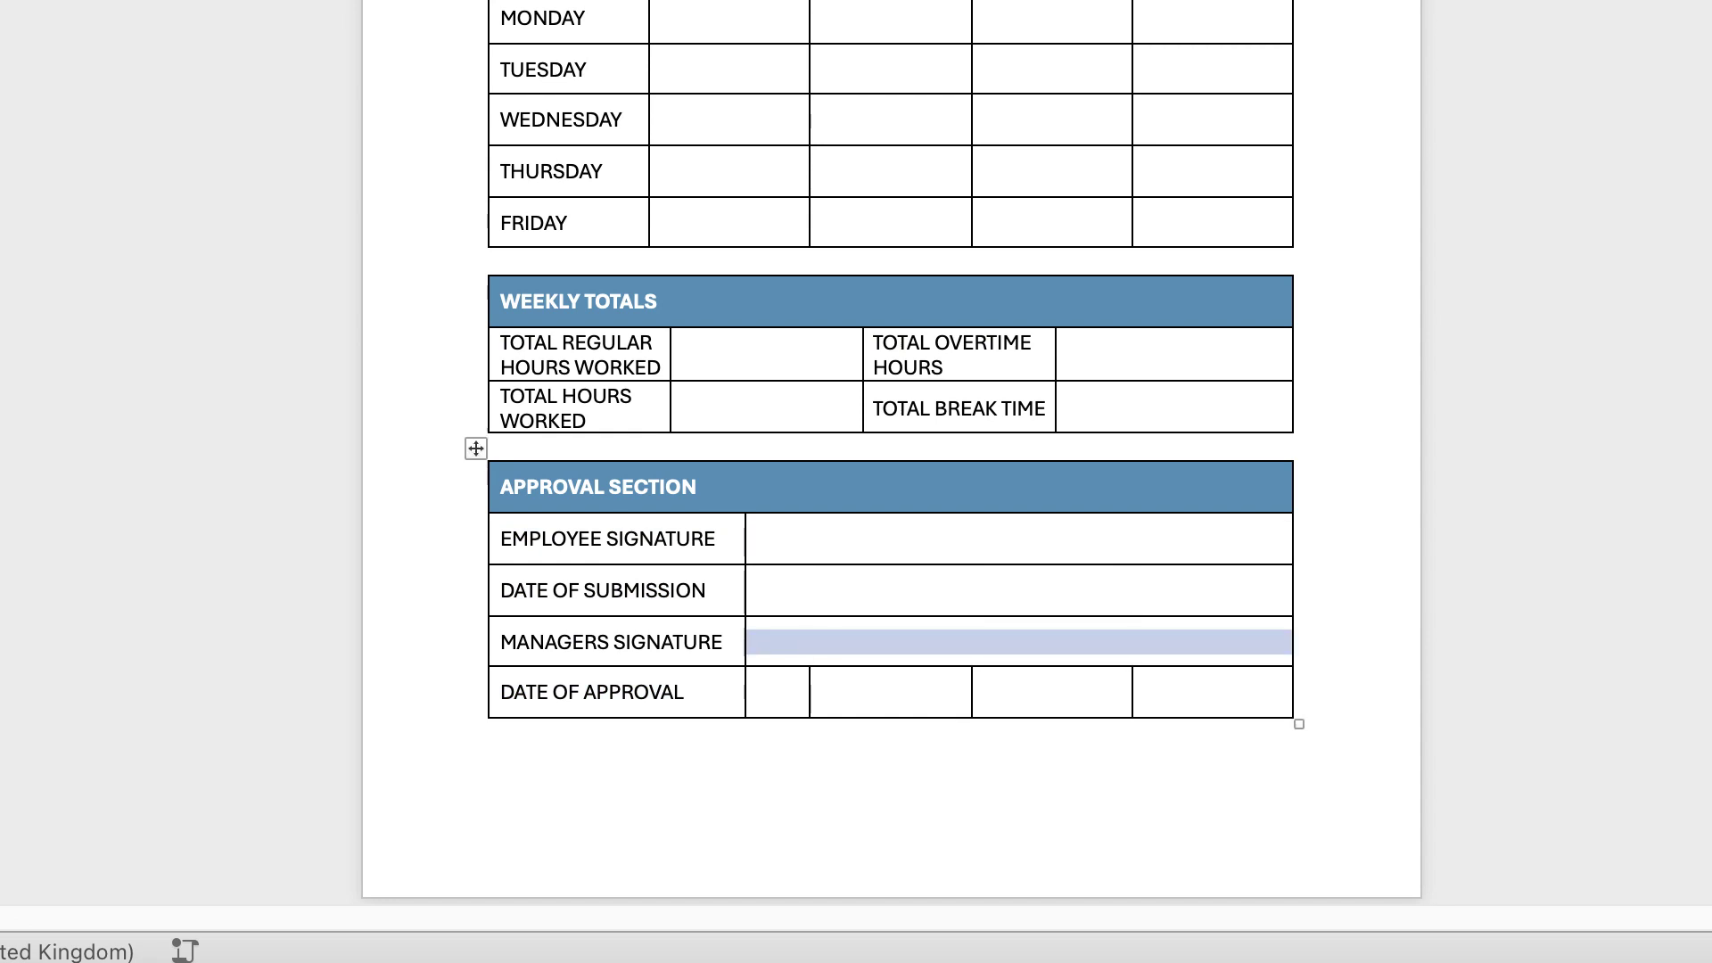
drag(778, 692, 1213, 662)
key(F4)
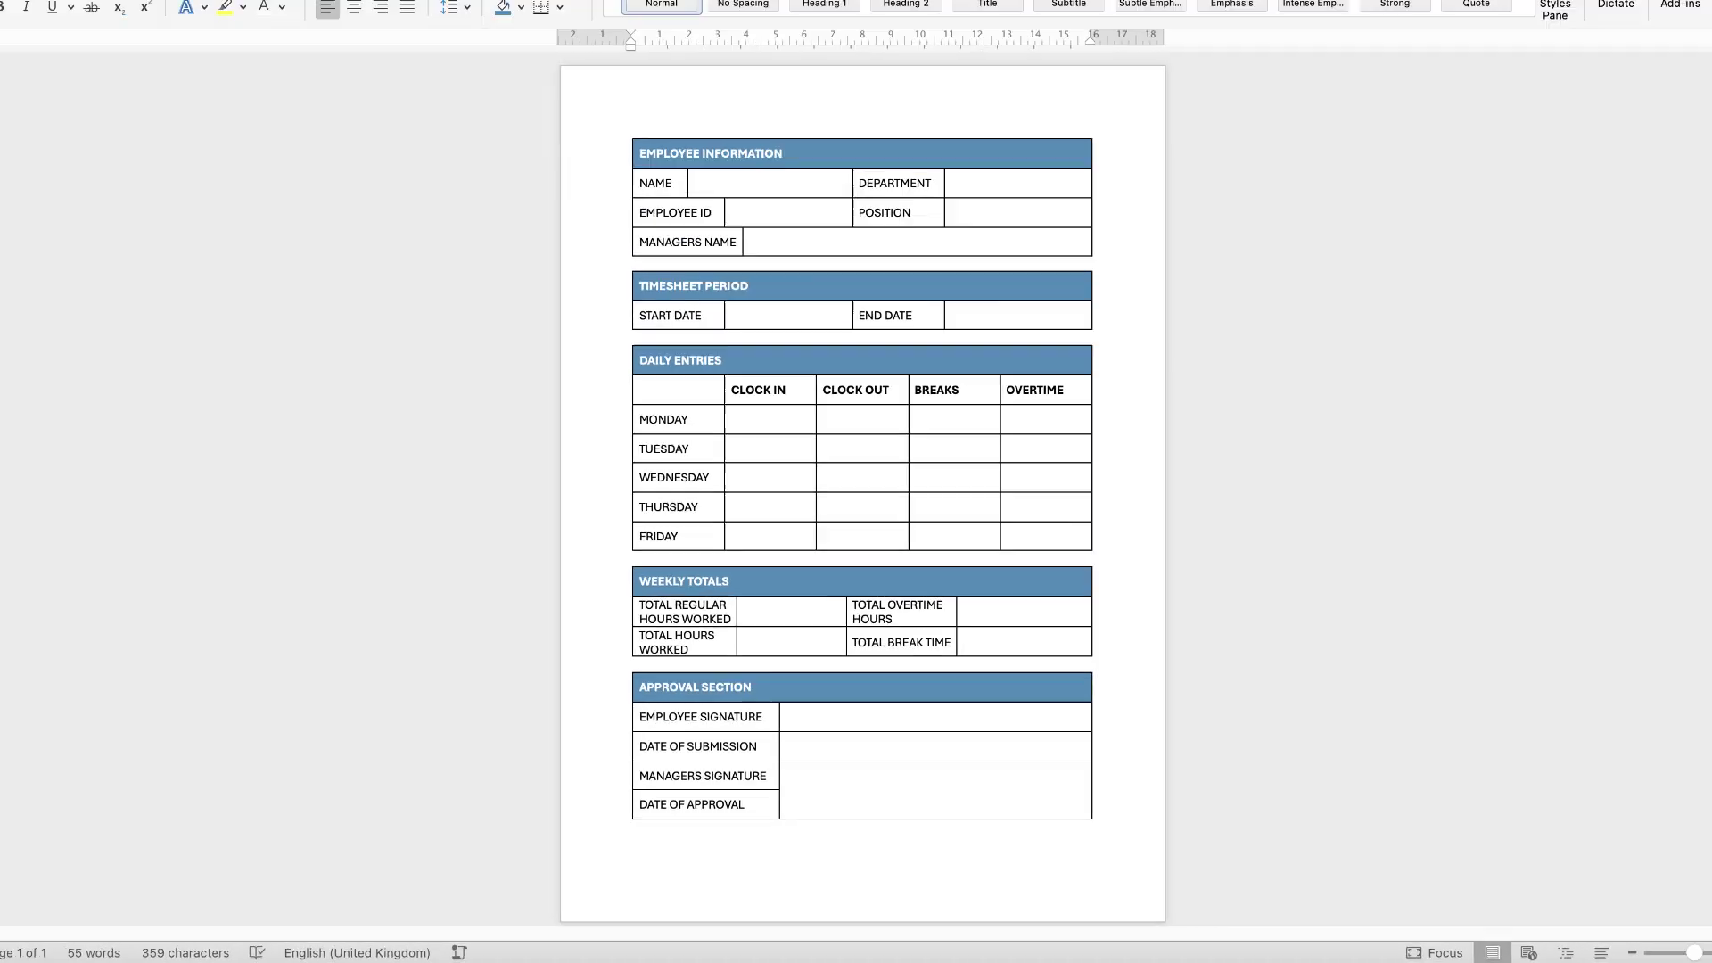
- Add an empty line above the EMPLOYEE INFORMATION table and draw a horizontal text box about 15.67 cm wide and 1.91 cm high there
key(Return)
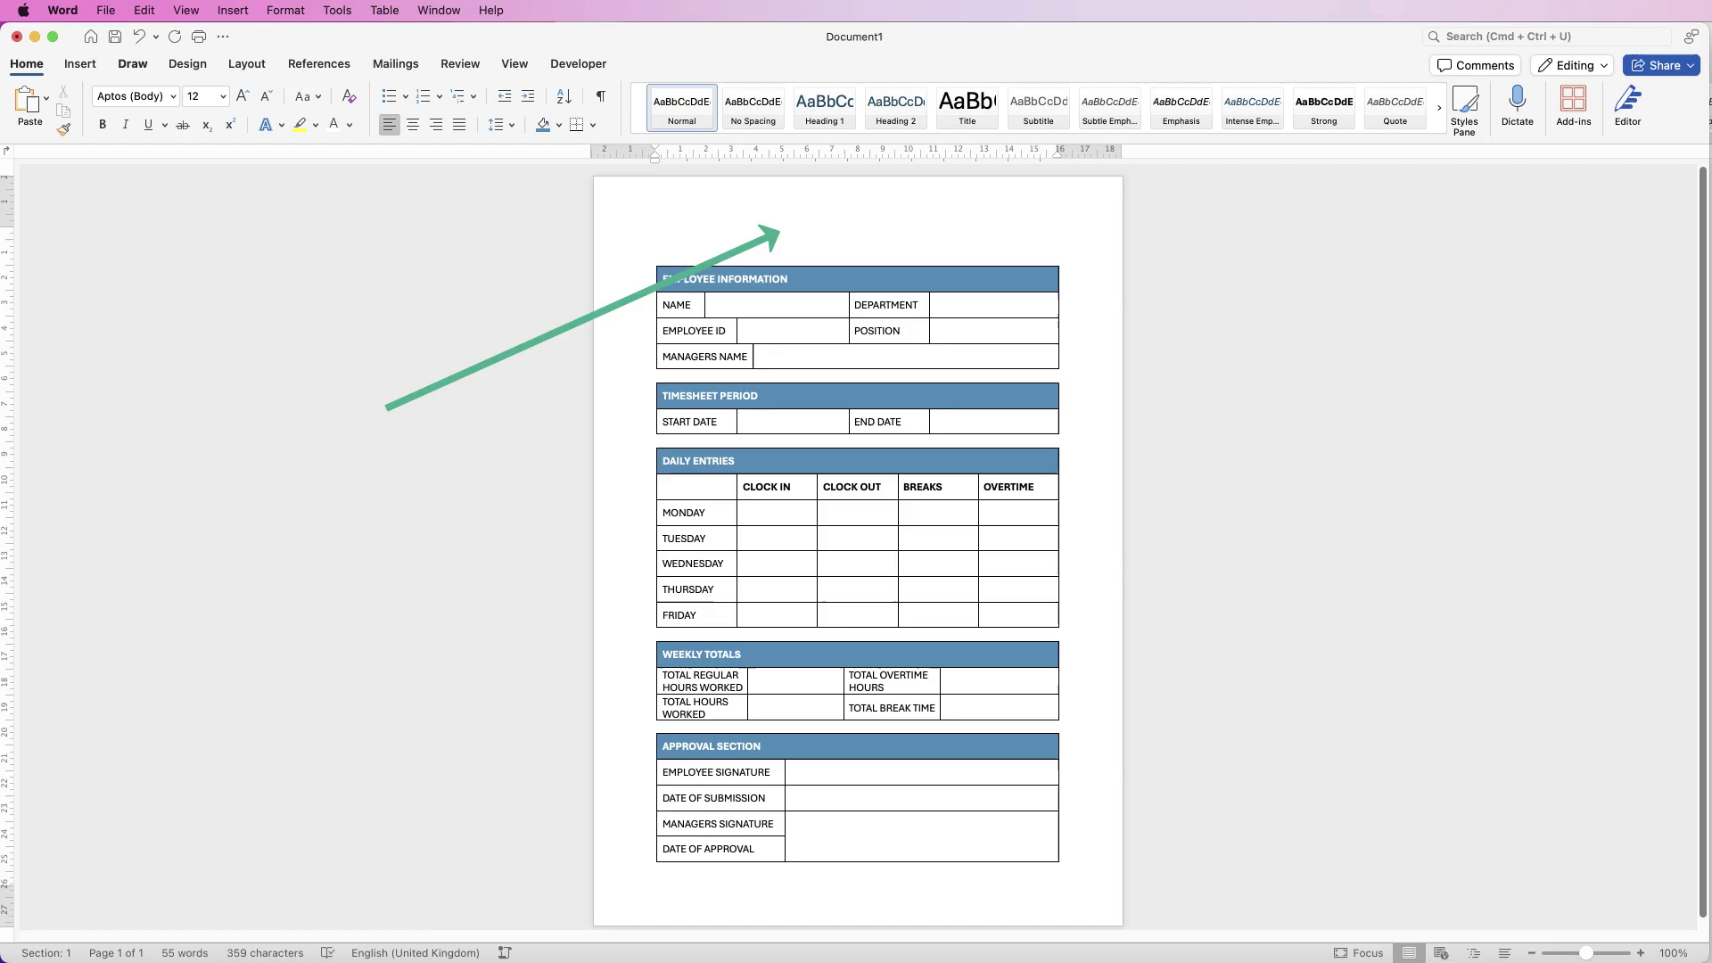
click(80, 64)
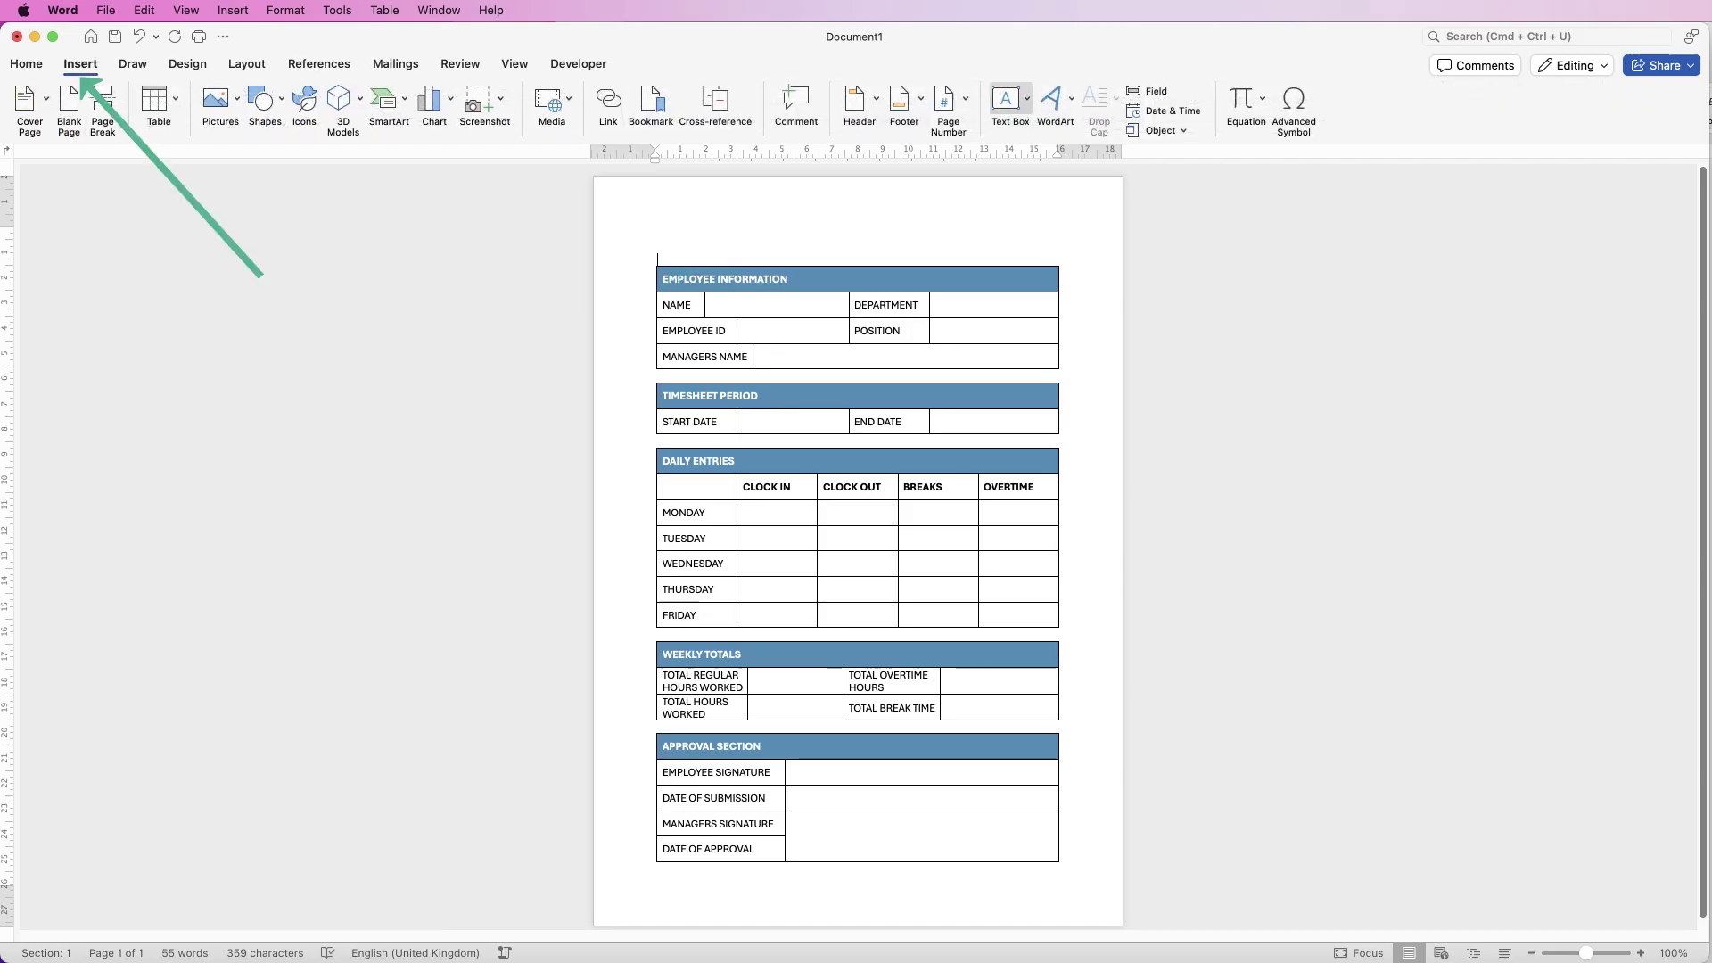
click(1027, 99)
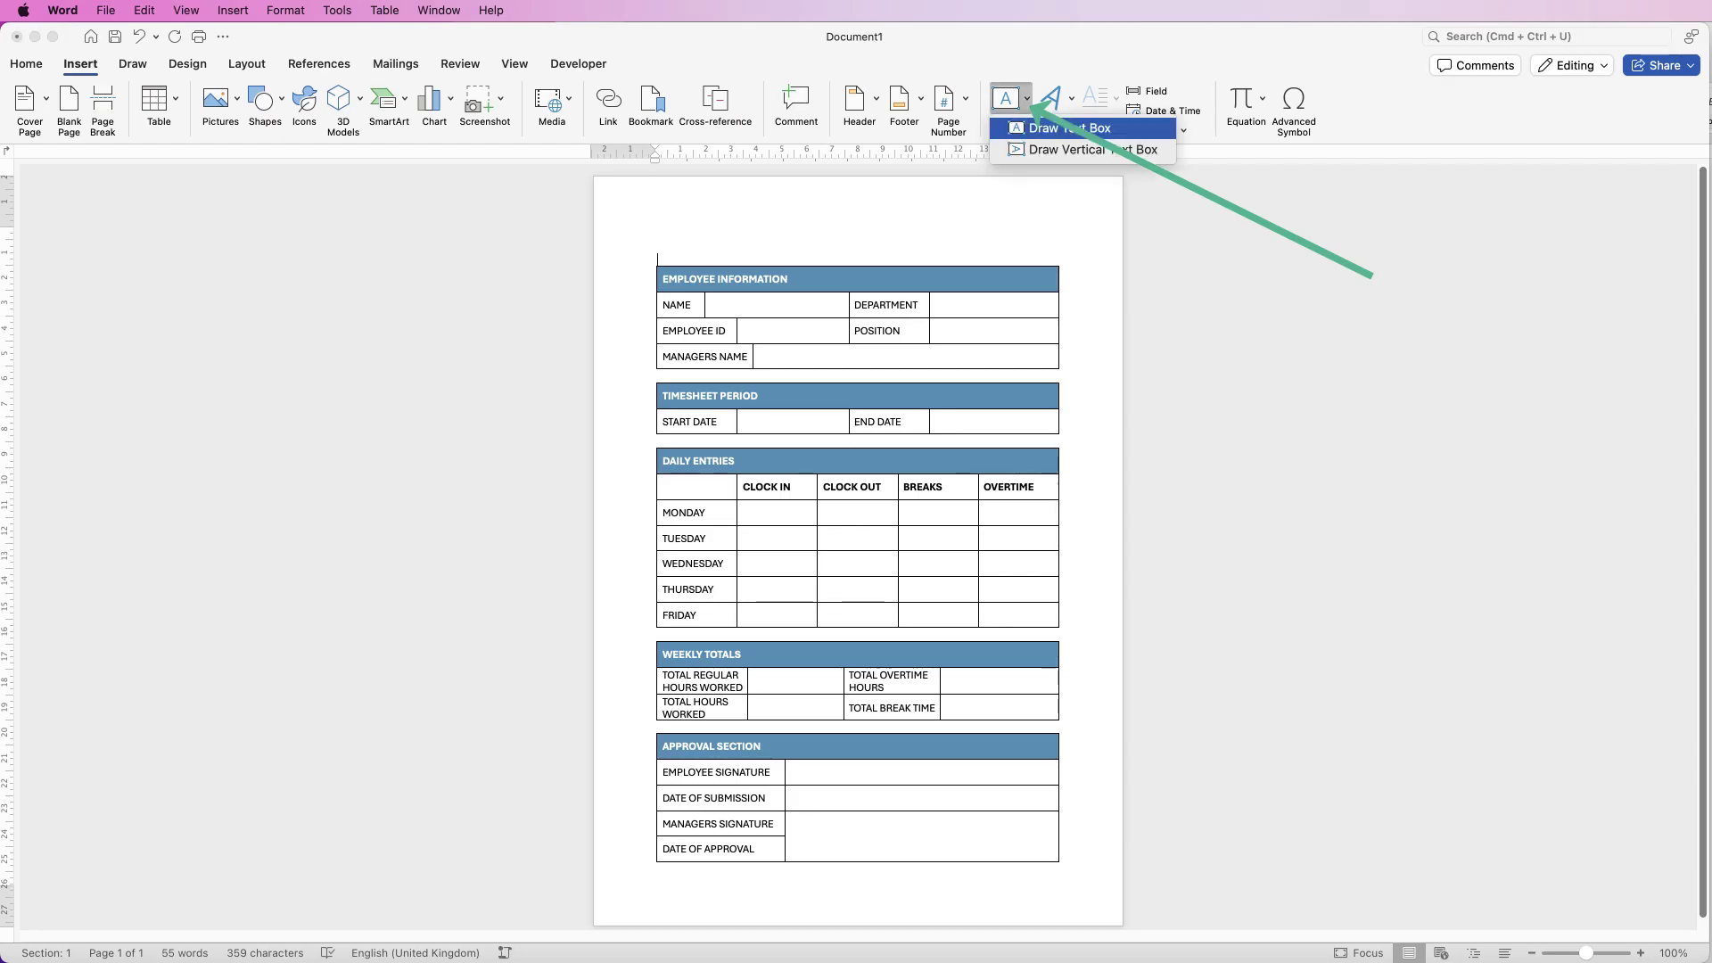
click(1069, 127)
drag(662, 203, 1058, 259)
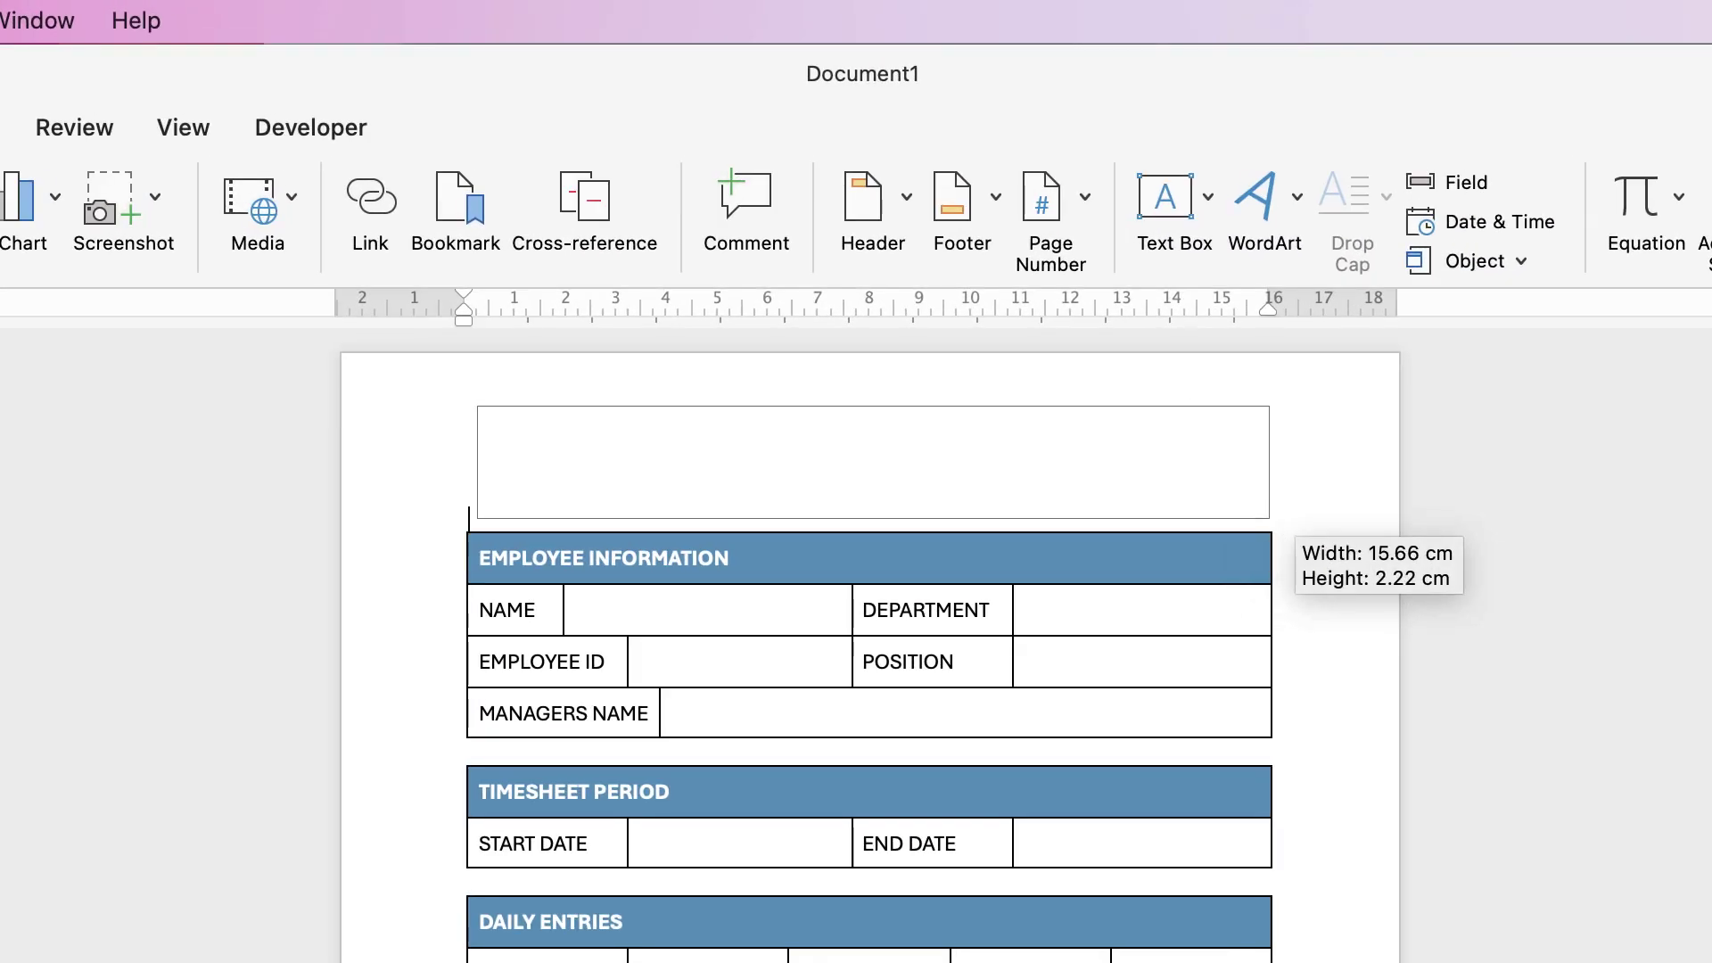
drag(1270, 518, 1272, 502)
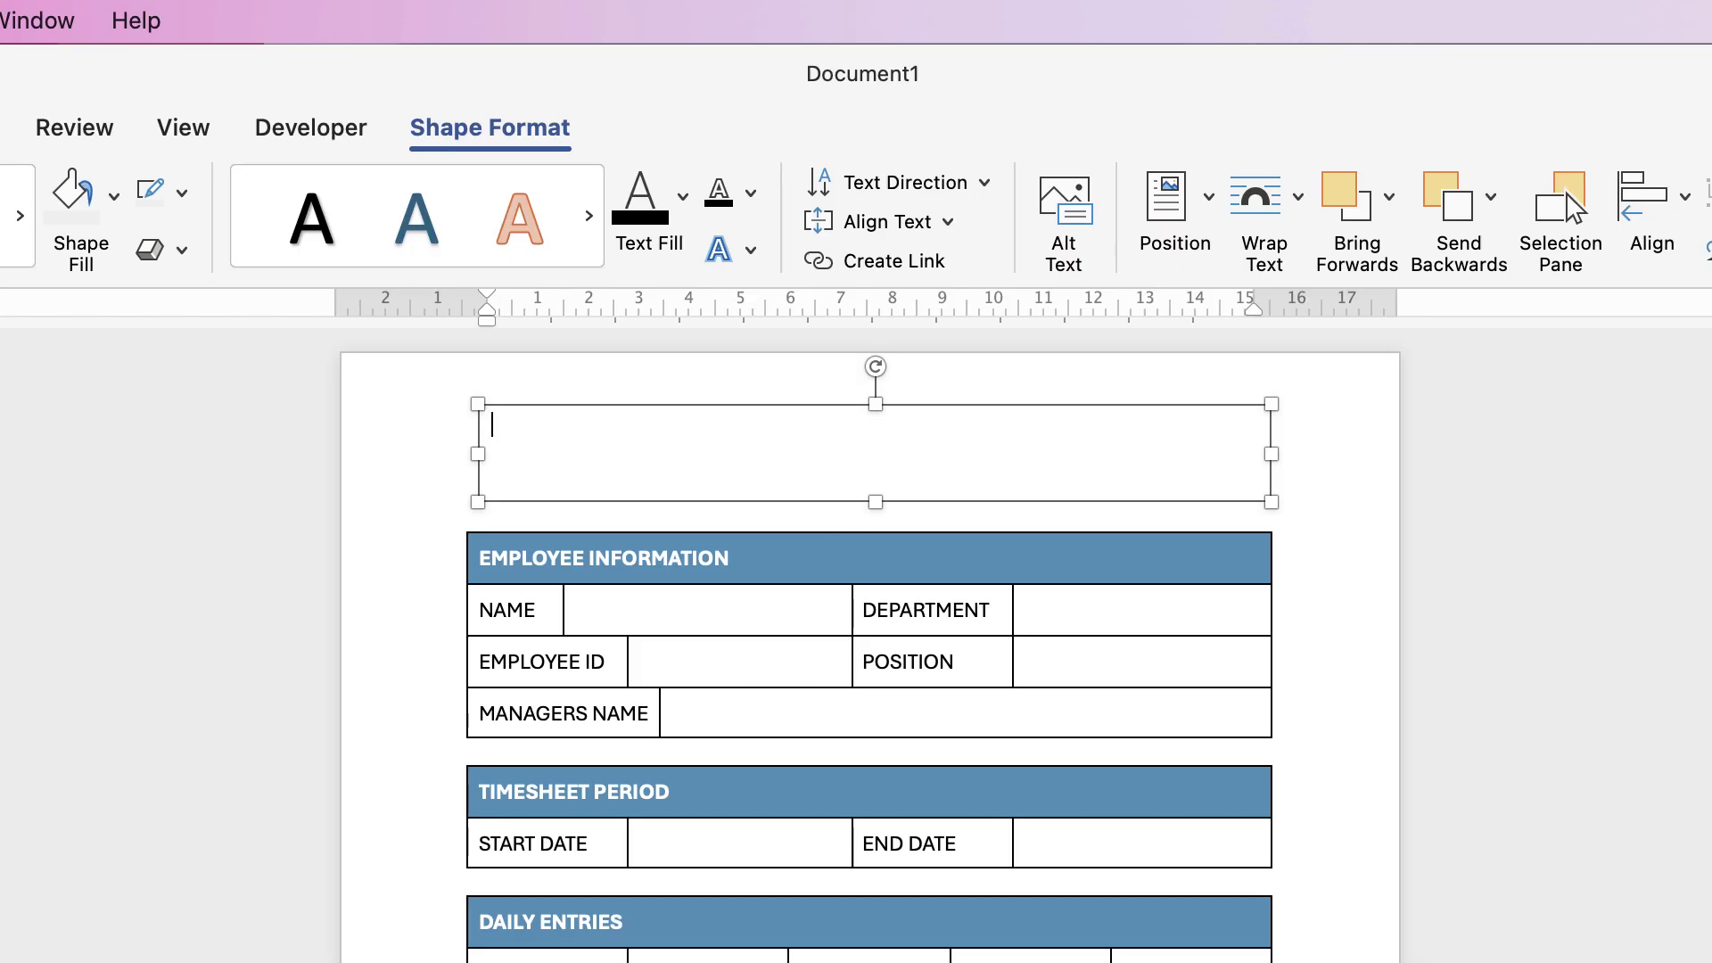
- Enter EMPLOYEE TIMESHEET in the text box and enlarge the text to 28 pt
text(EMPLOYEE TIMESHEET)
key(super+a)
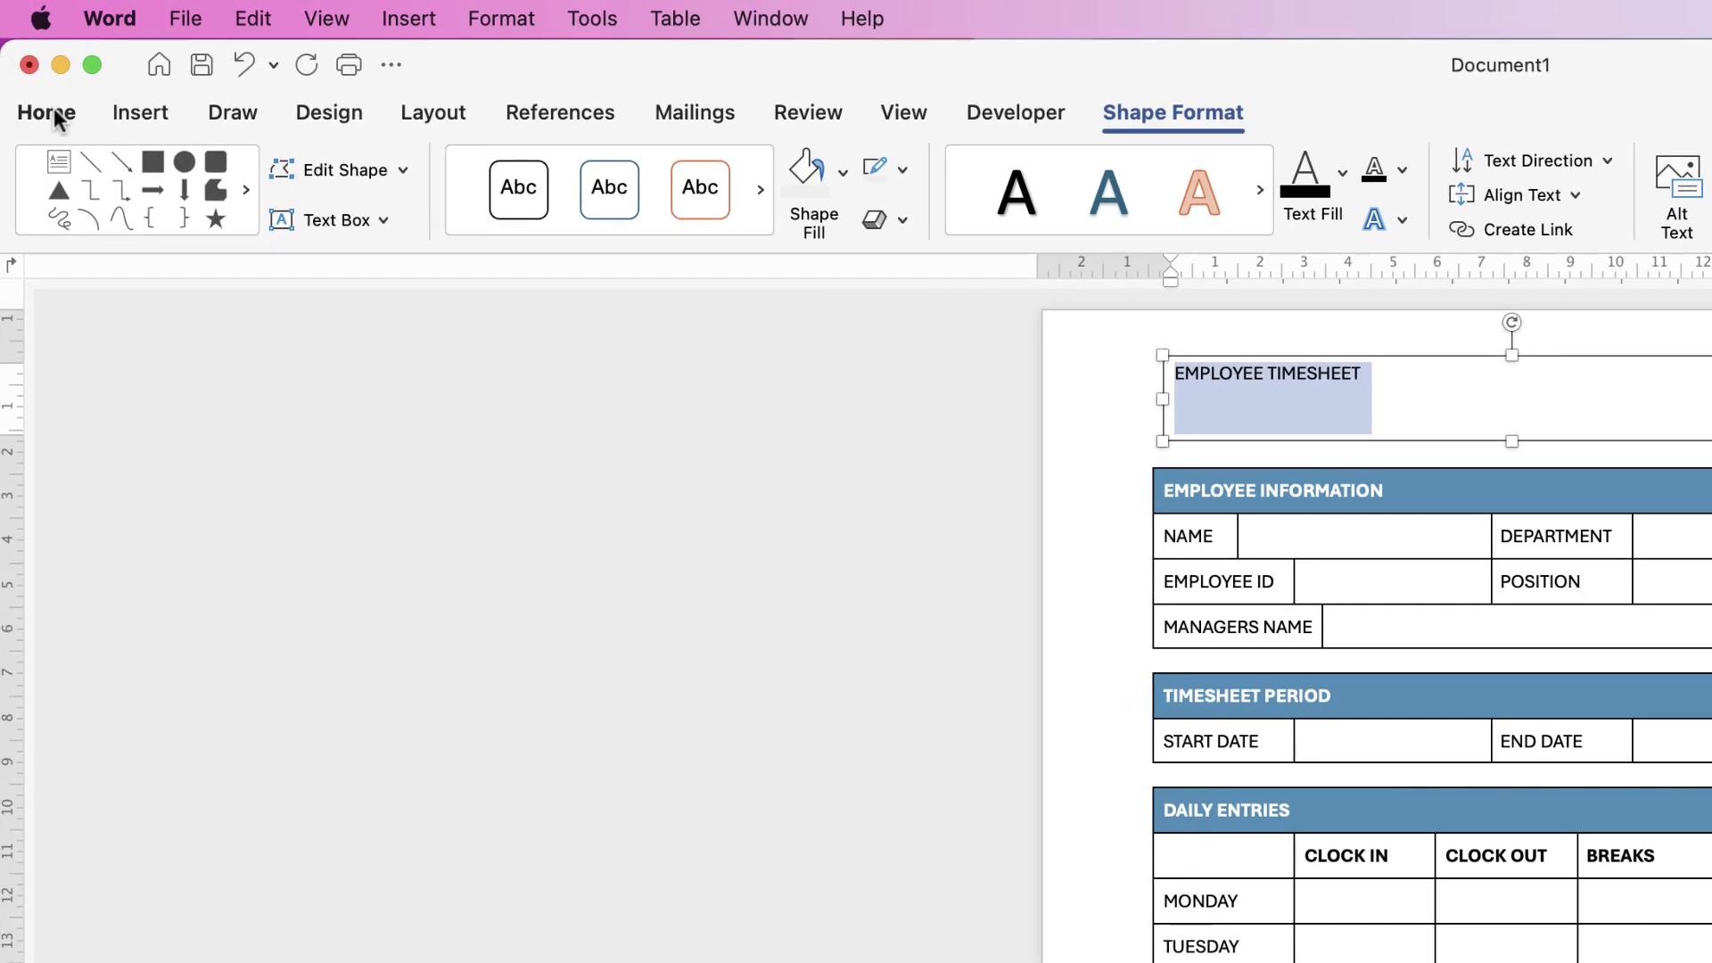
click(52, 114)
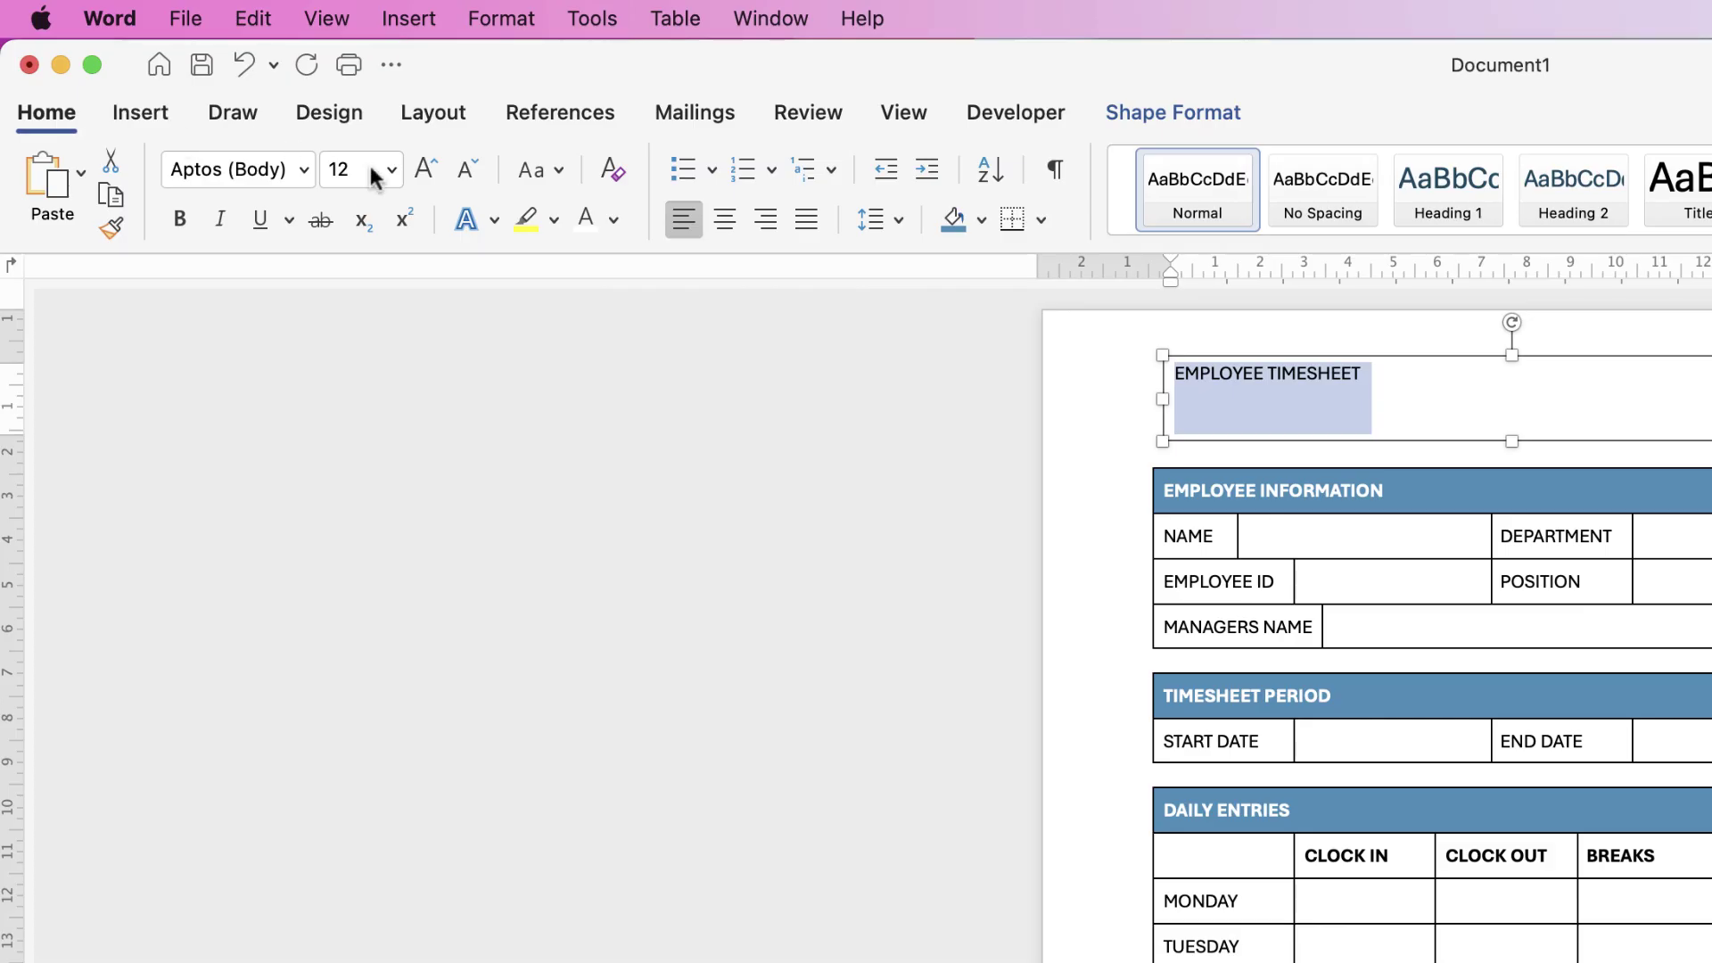
click(422, 169)
click(423, 169)
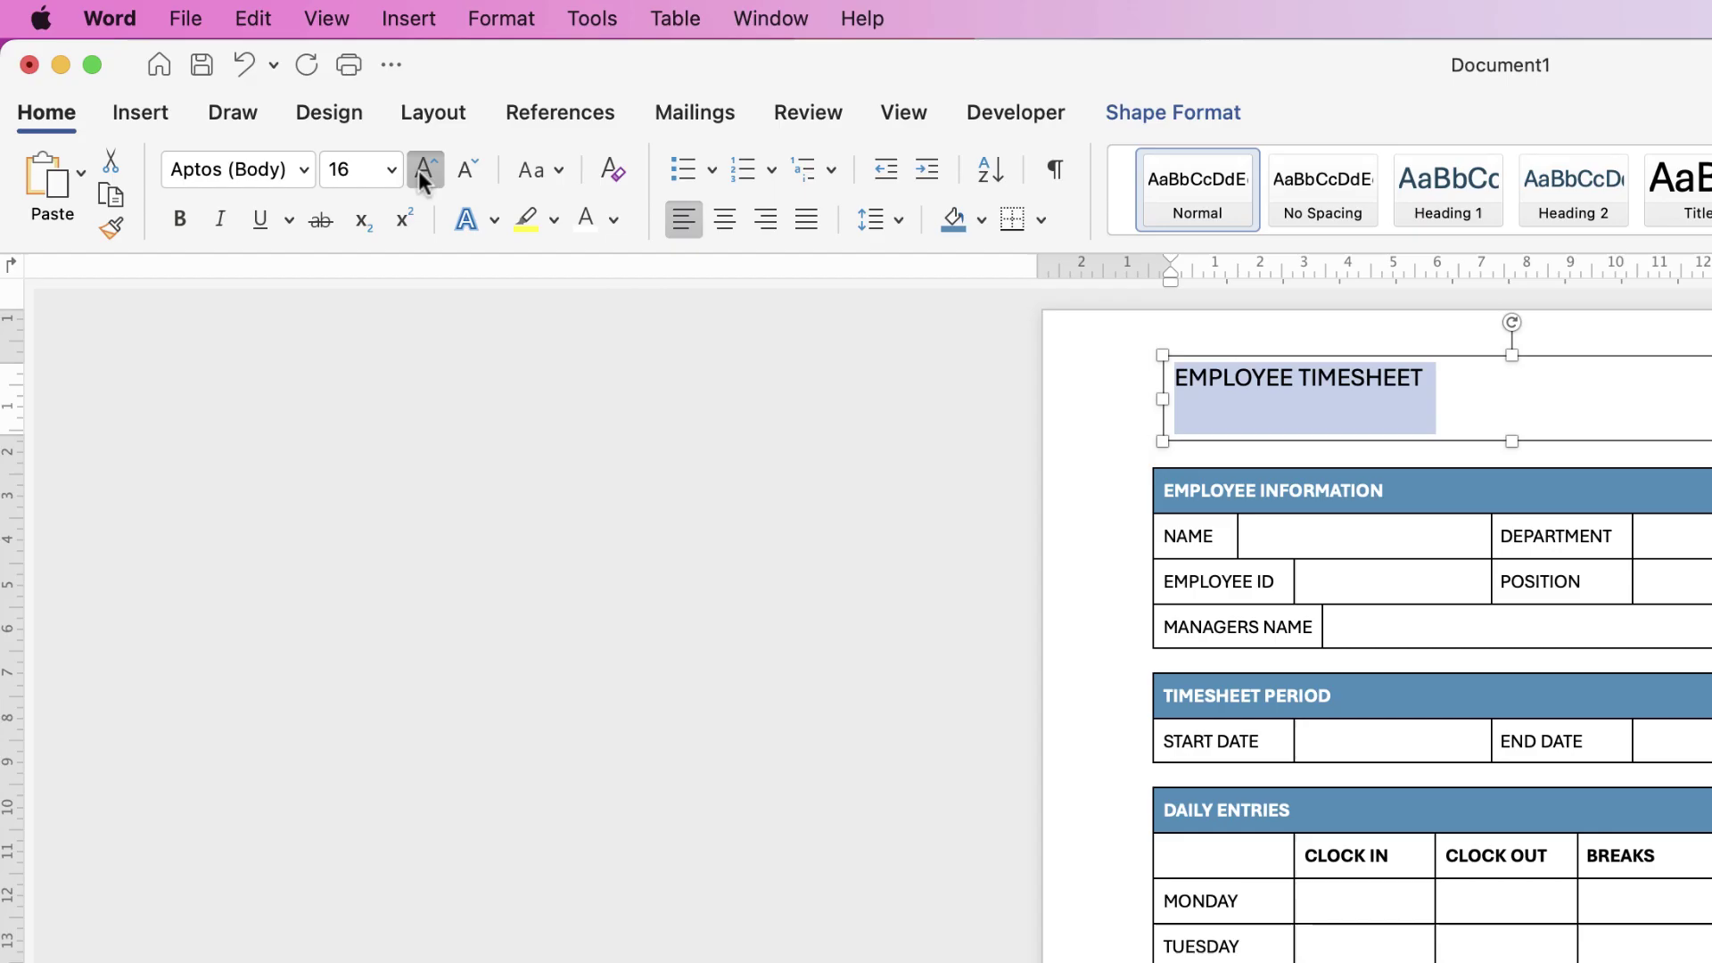
click(420, 170)
click(421, 168)
click(421, 167)
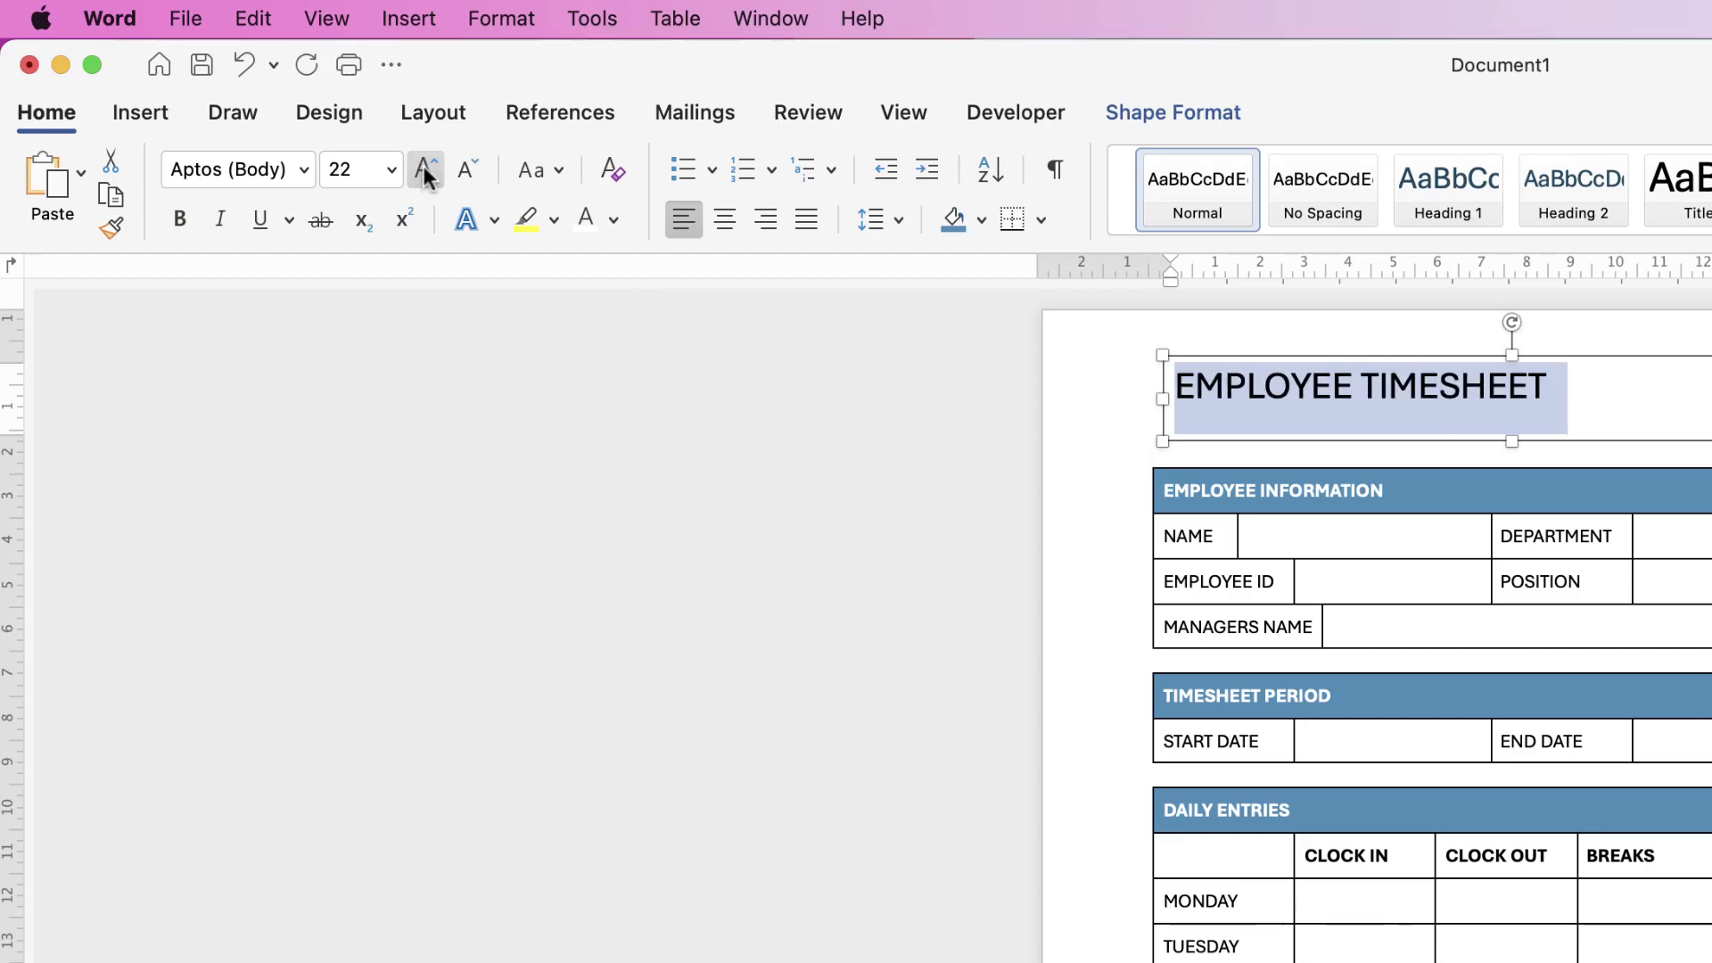
click(425, 166)
click(425, 166)
click(419, 167)
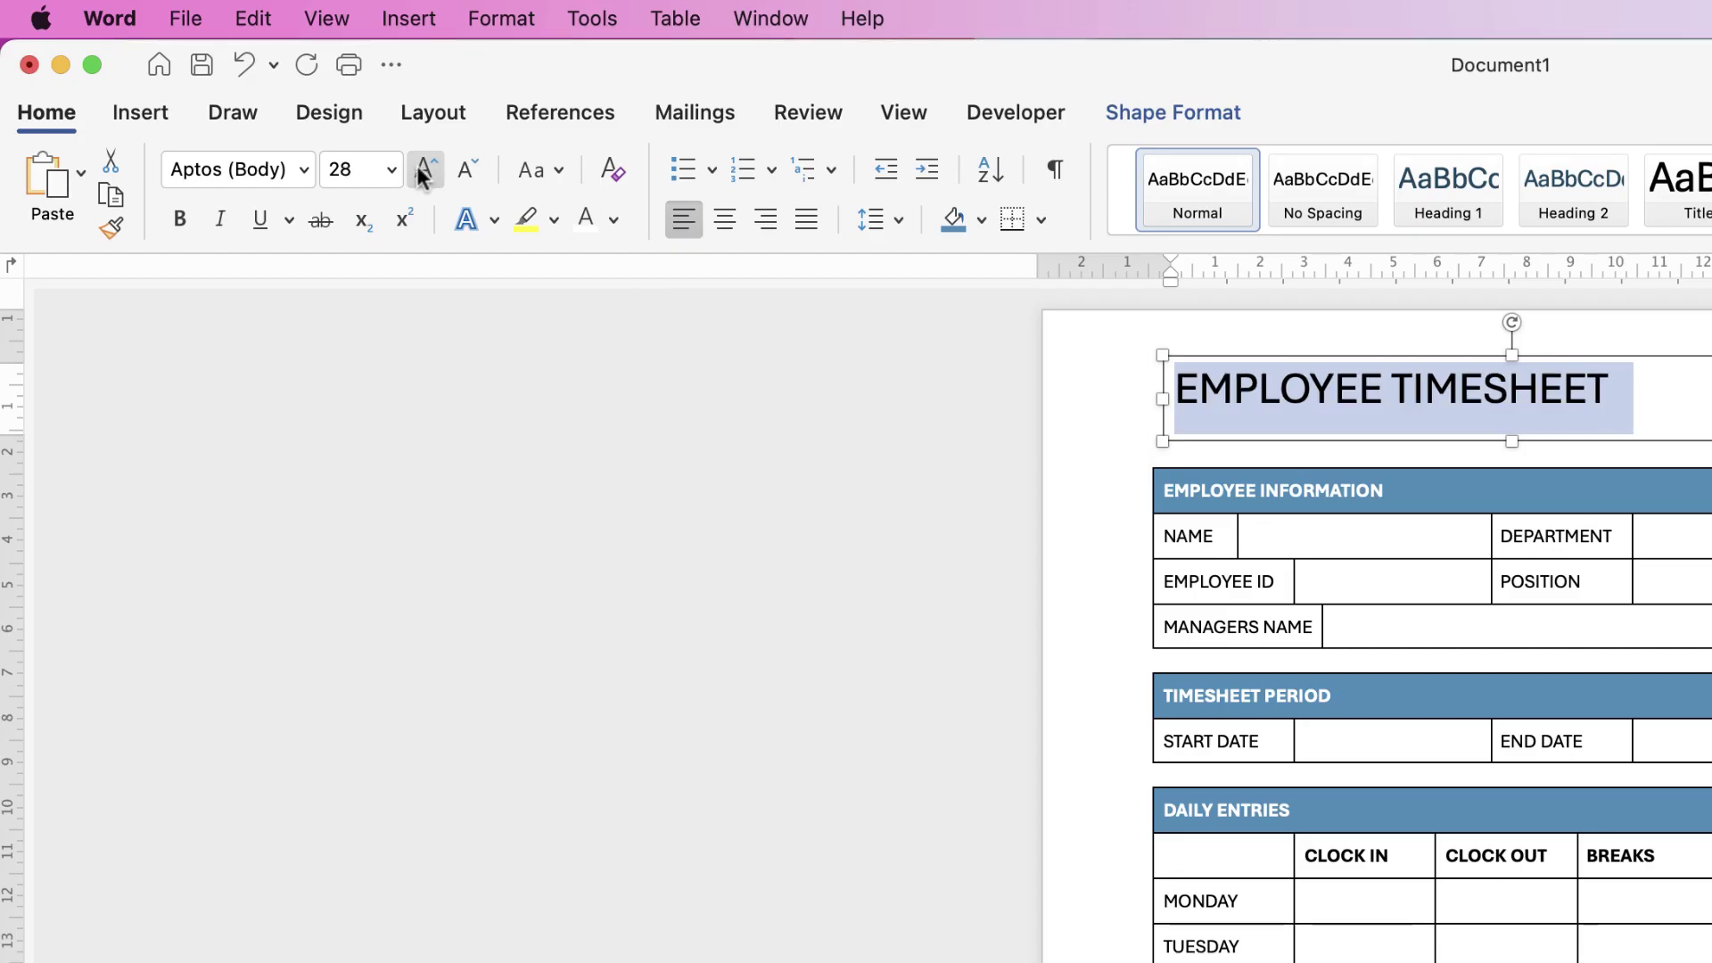
- Make the EMPLOYEE TIMESHEET title bold and centre it within its text box
click(180, 221)
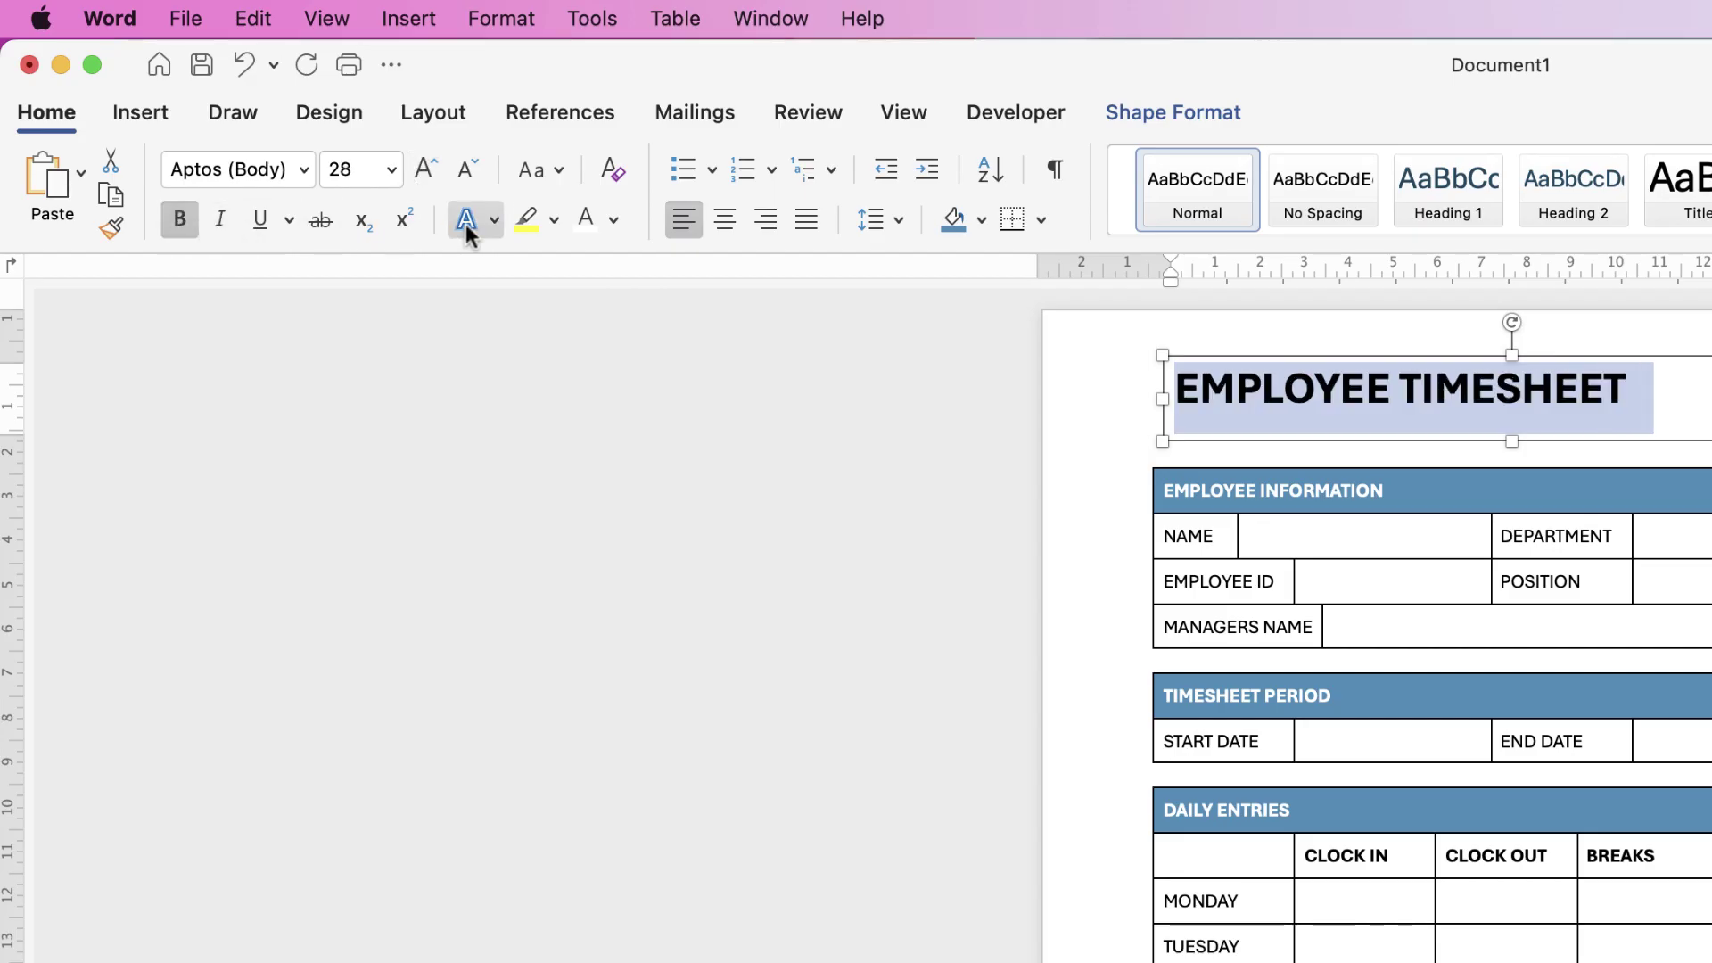
click(727, 225)
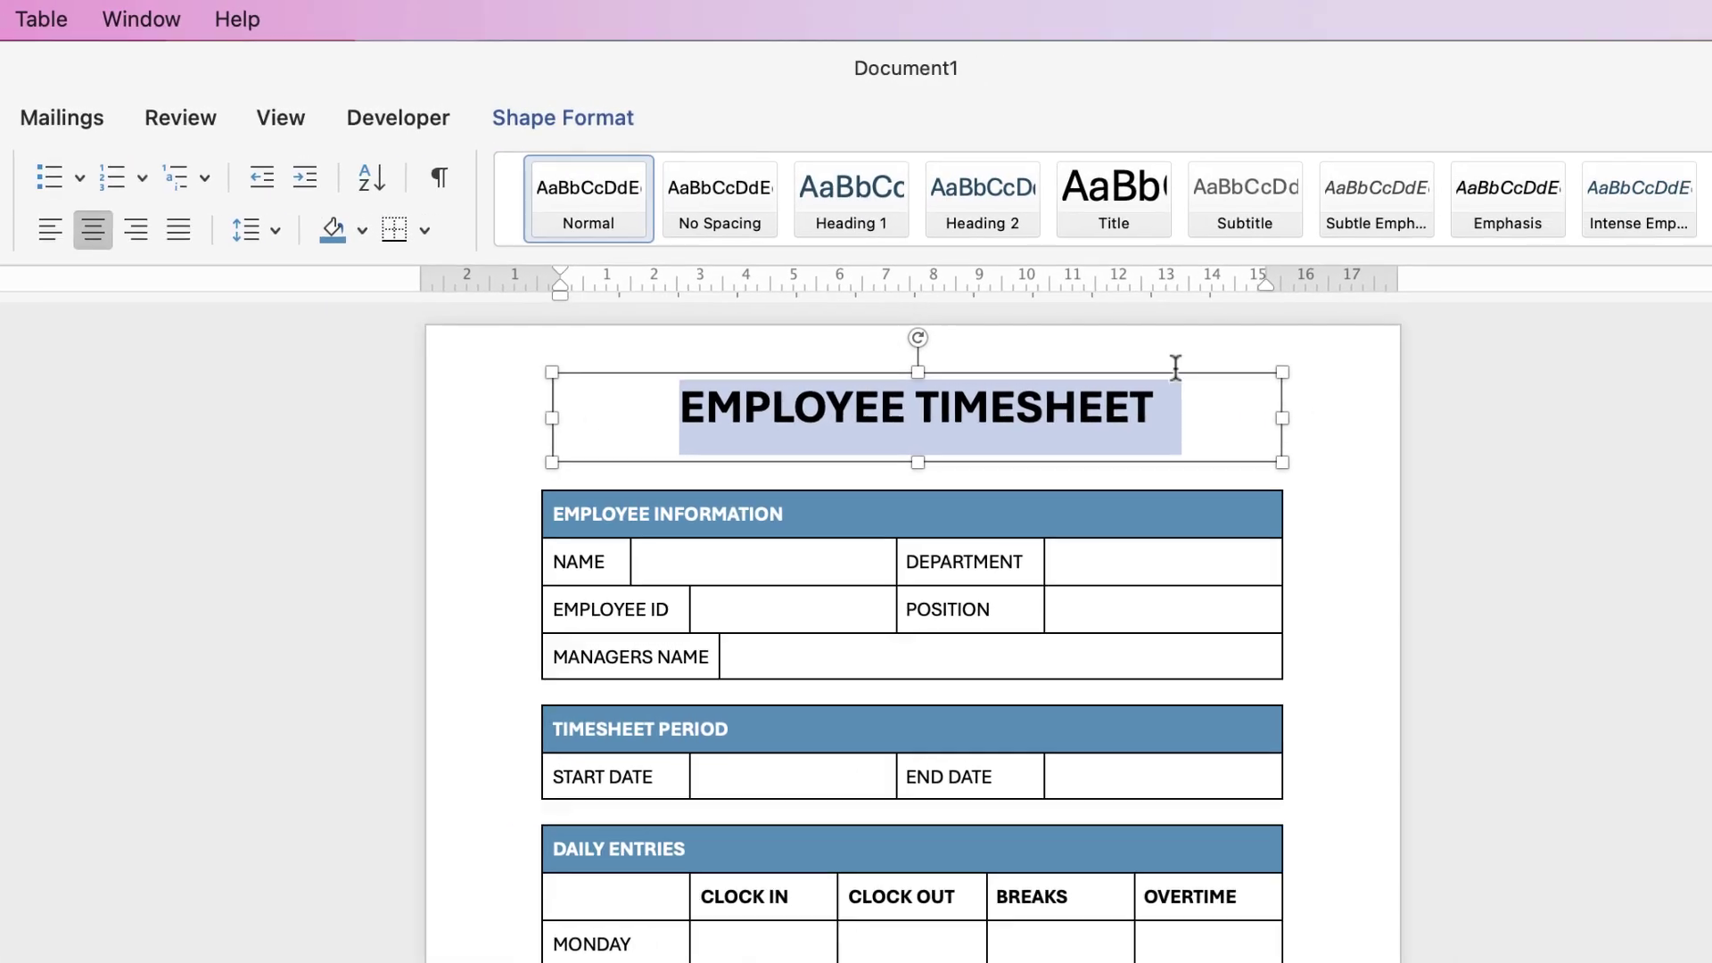
click(1261, 428)
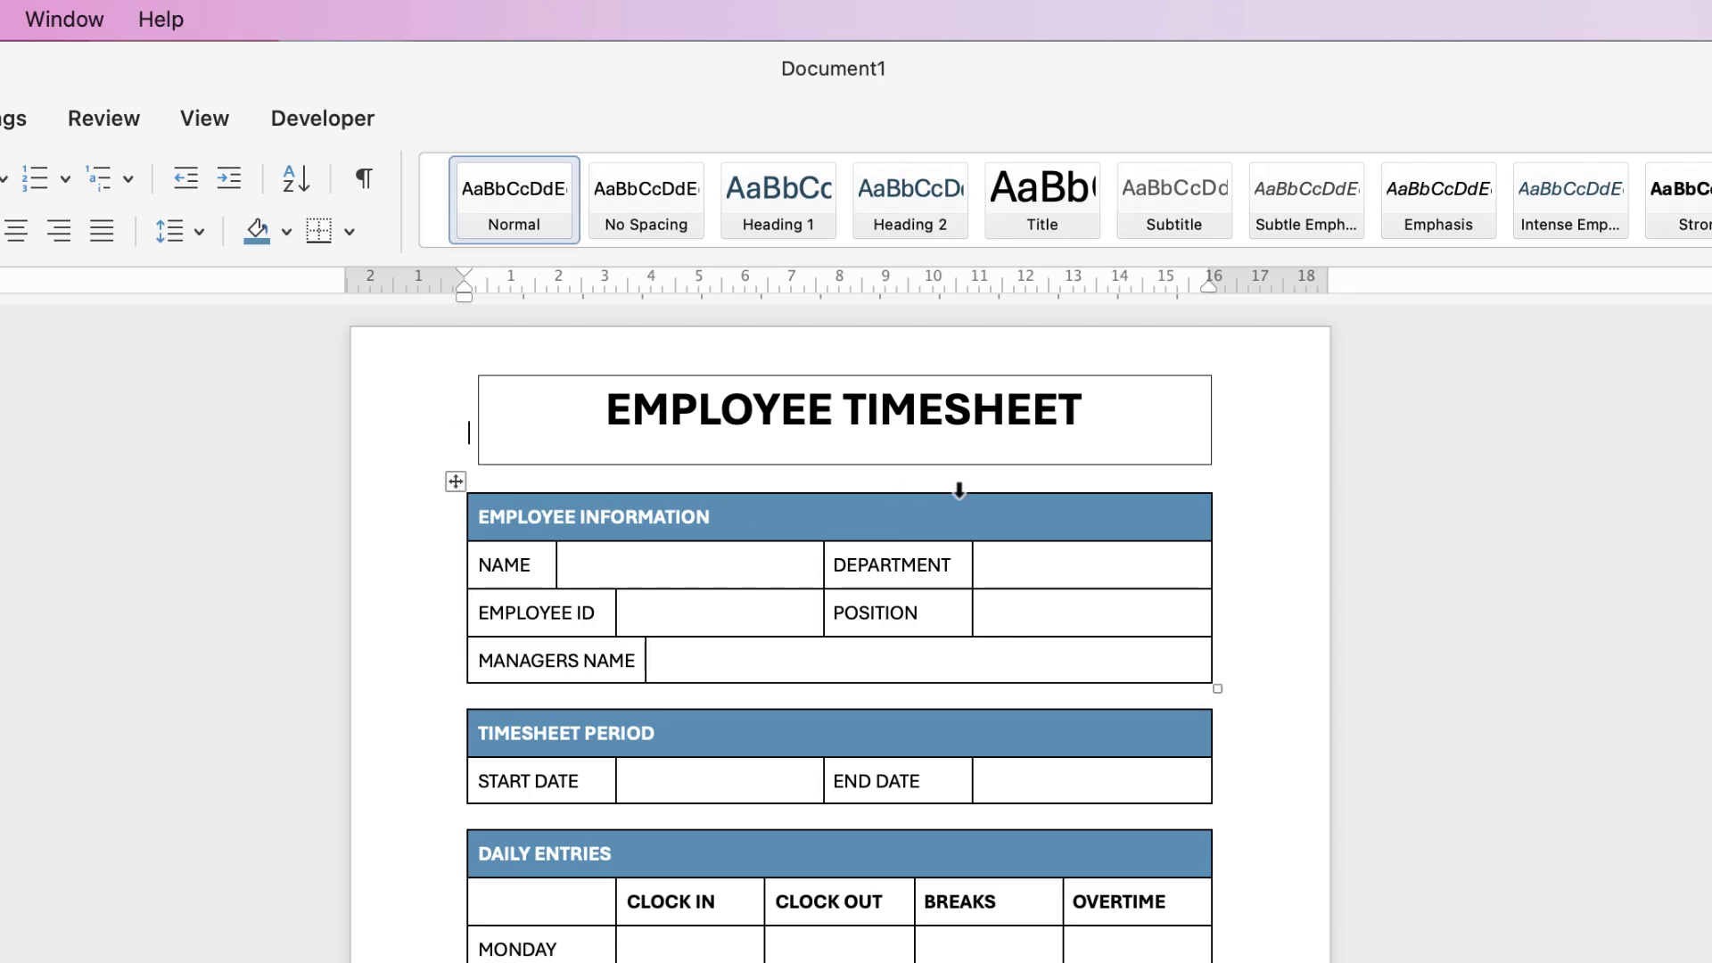
- Remove the outline and the fill from the EMPLOYEE TIMESHEET text box
mouse_move(890, 409)
mouse_down()
mouse_move(880, 474)
mouse_move(894, 407)
mouse_up()
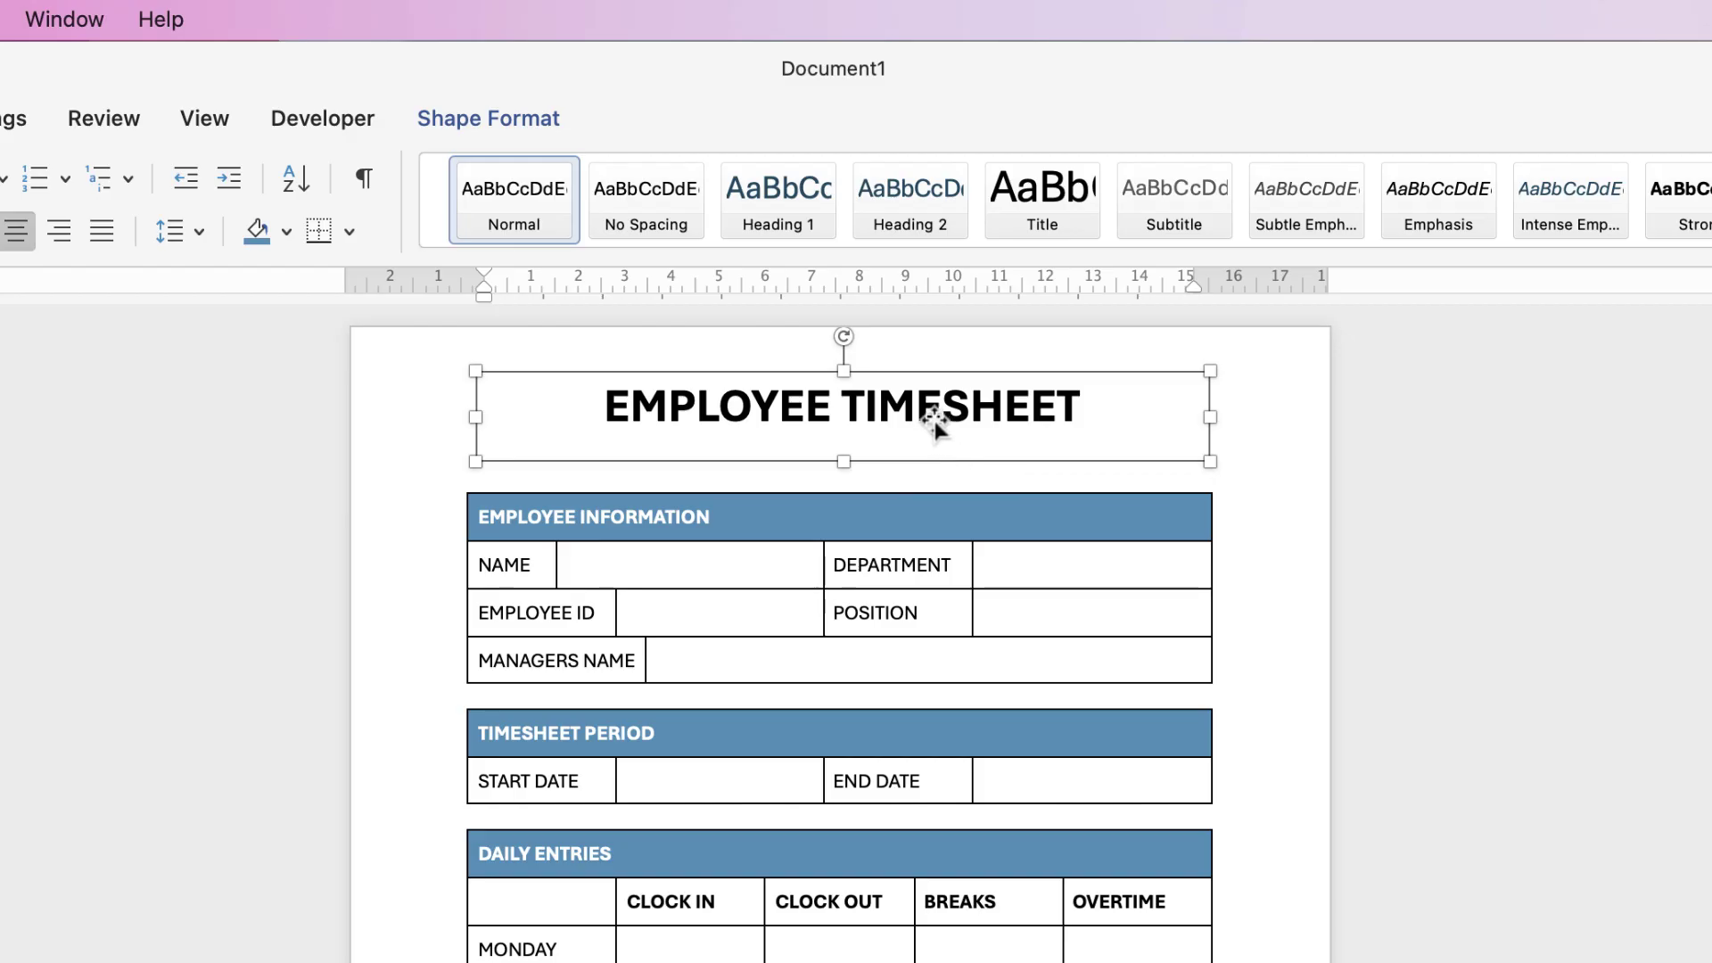
click(521, 116)
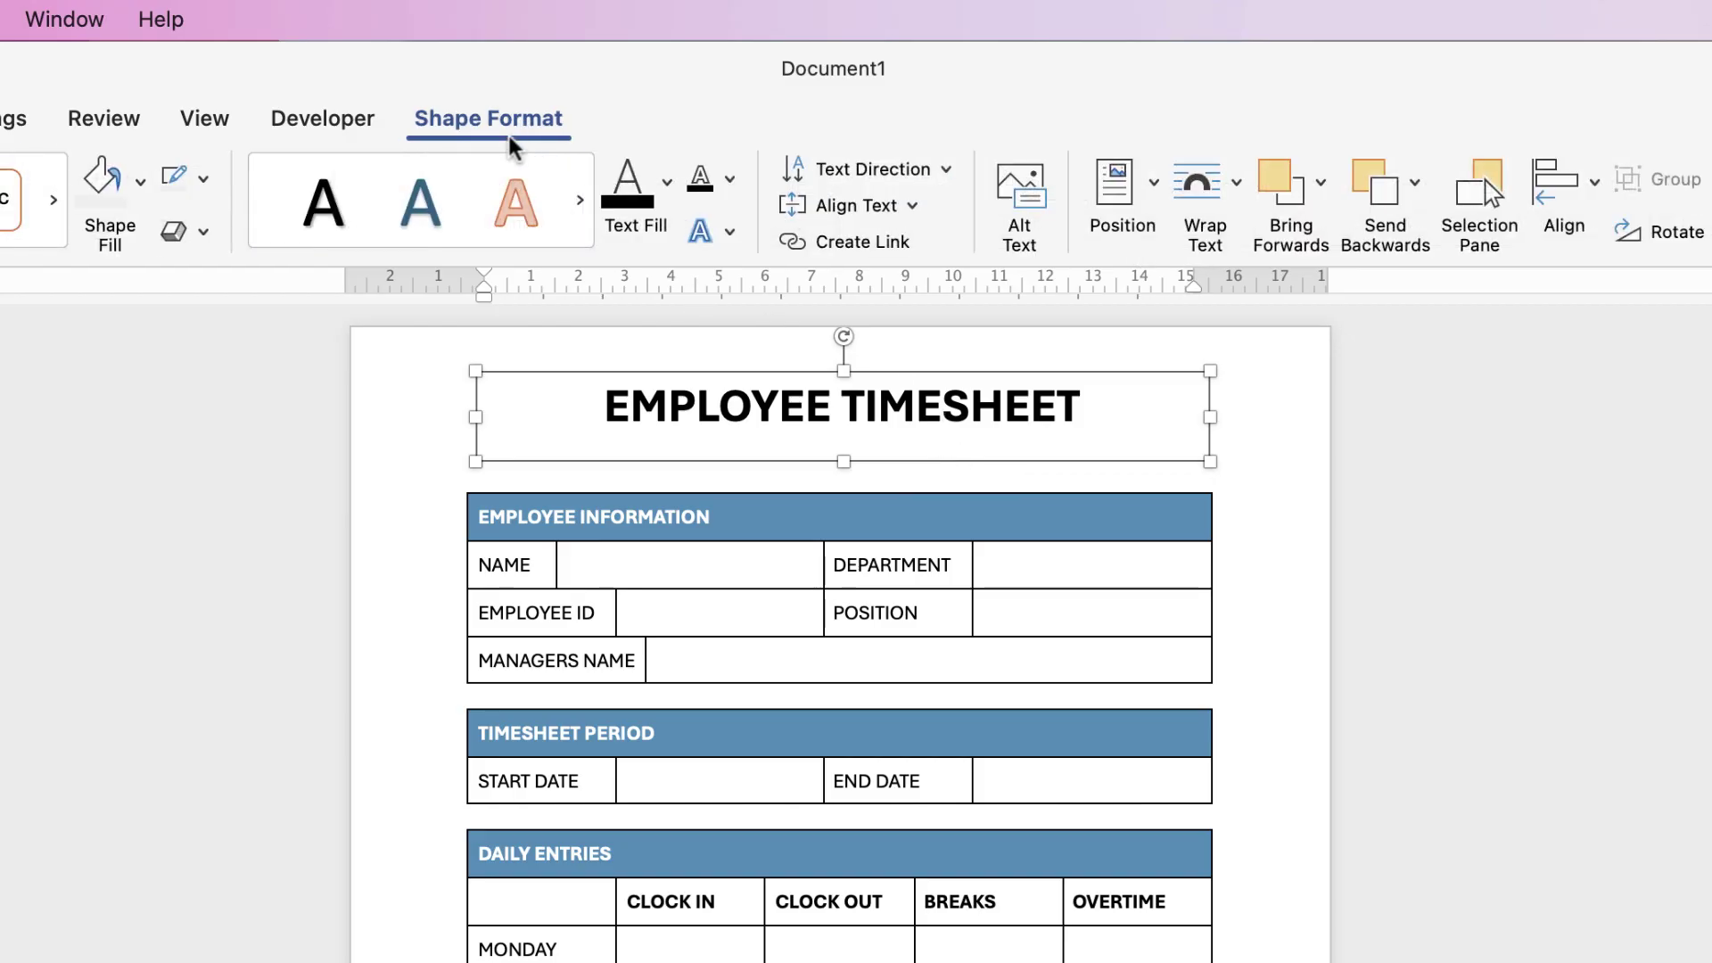
click(202, 179)
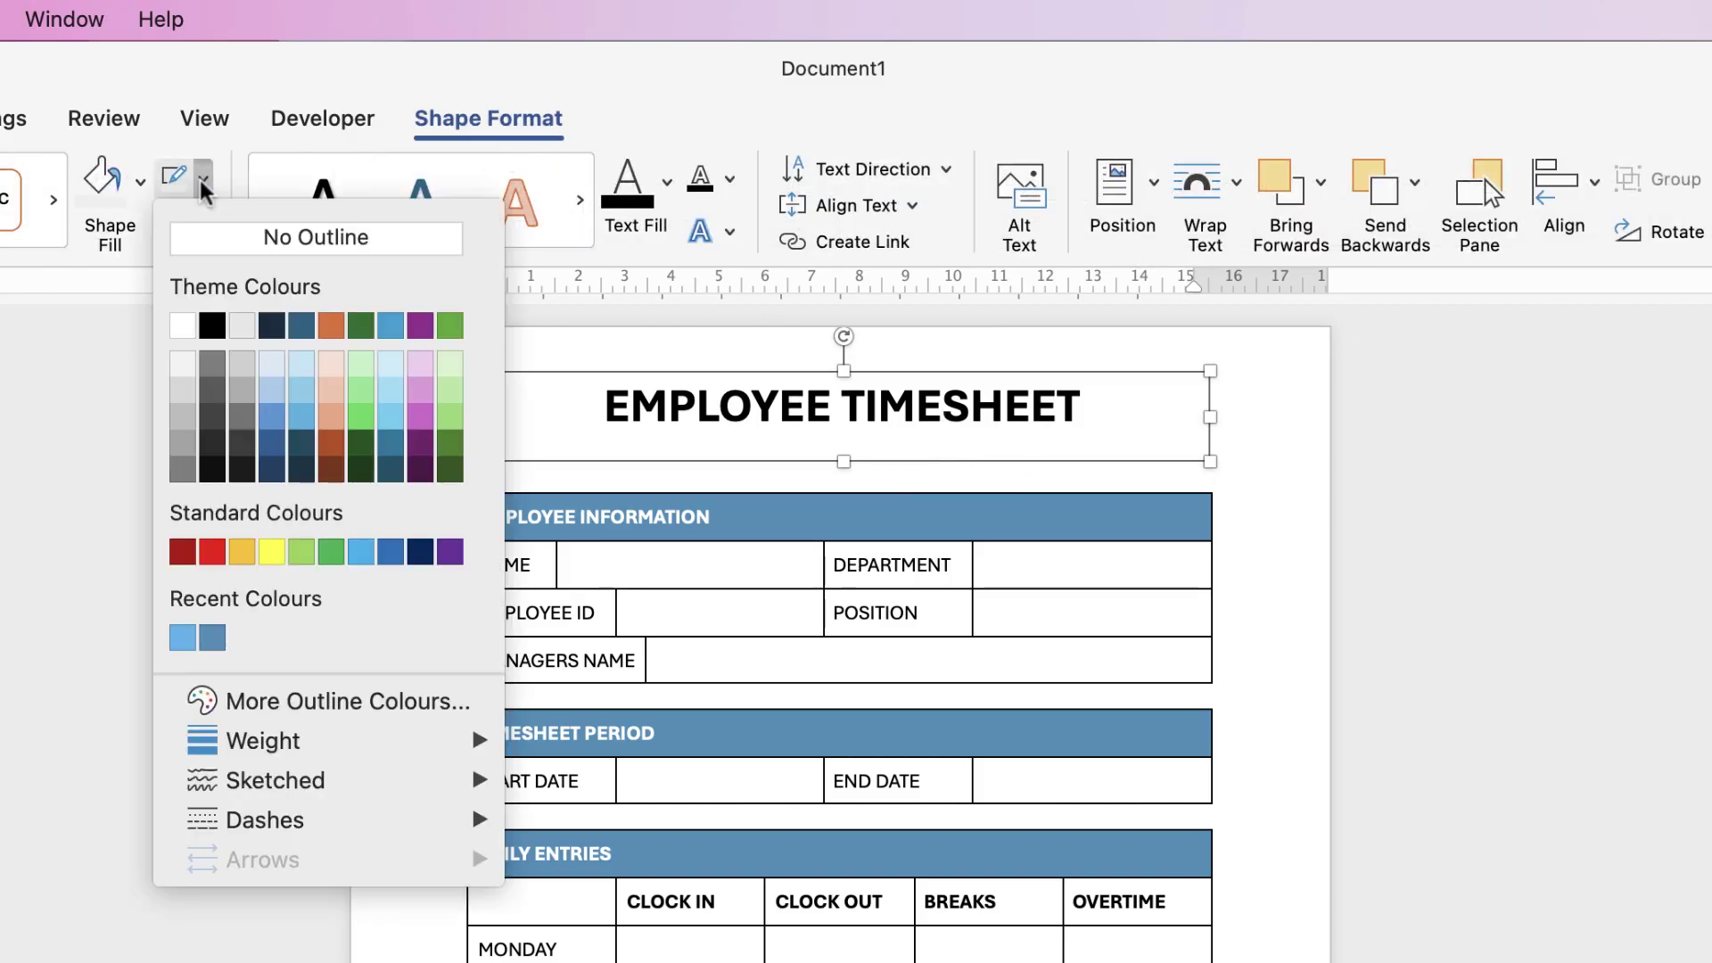
click(201, 241)
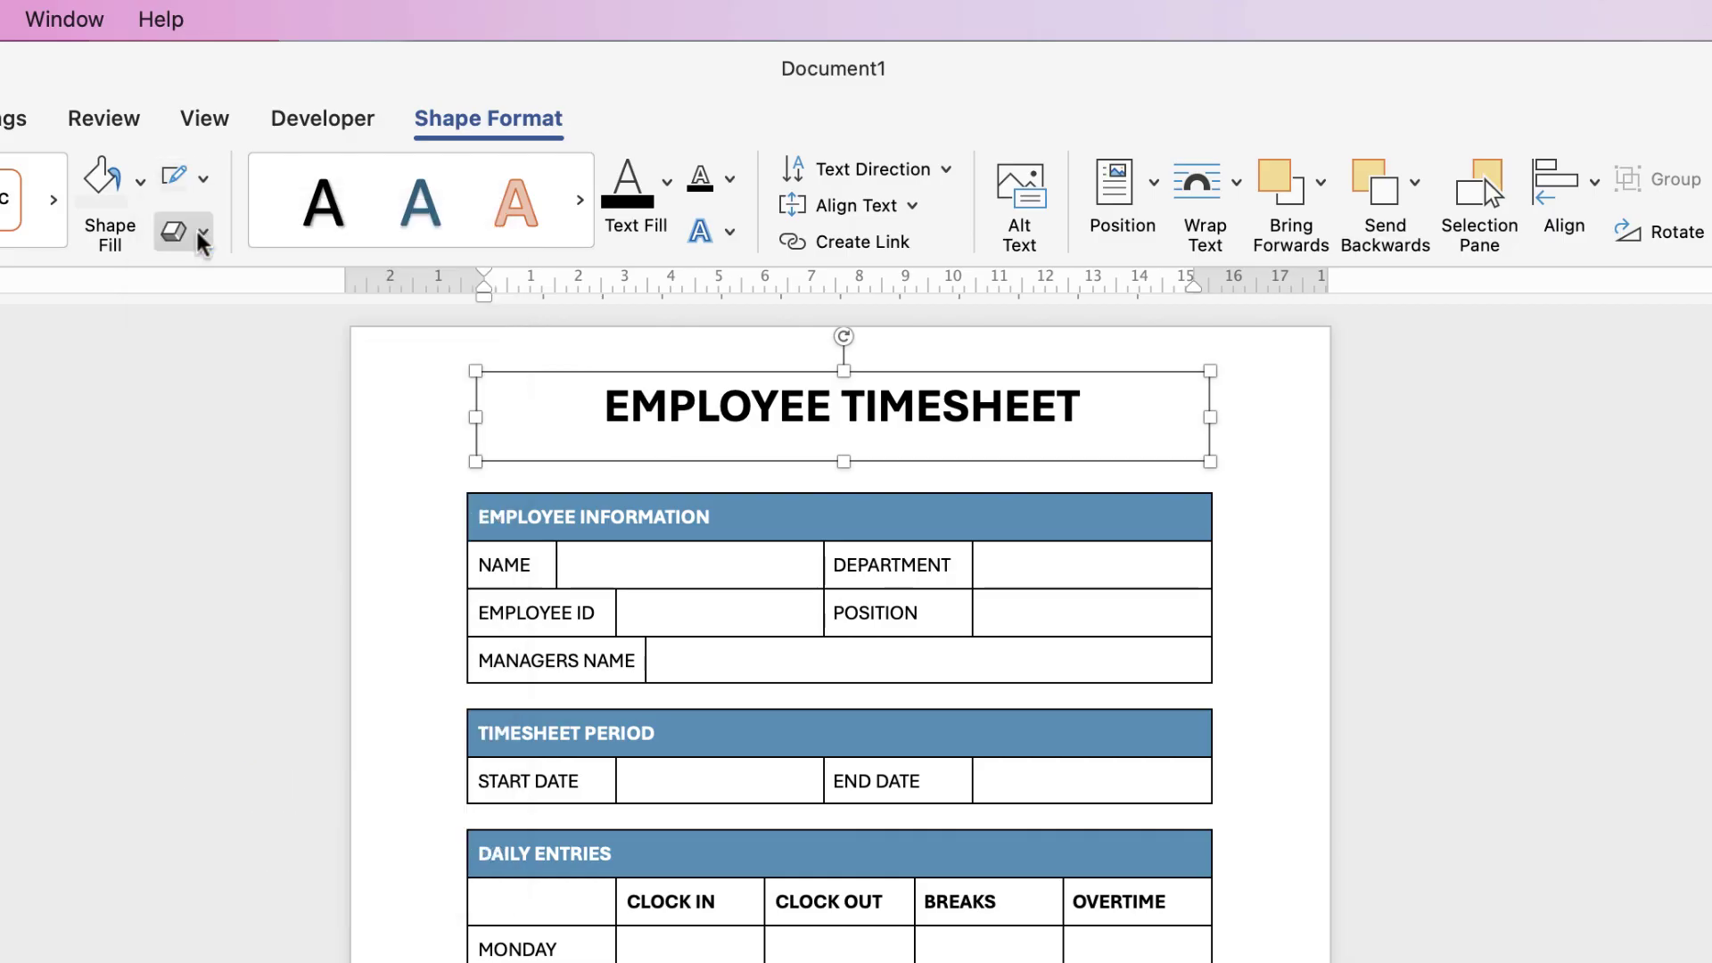
click(140, 181)
click(141, 255)
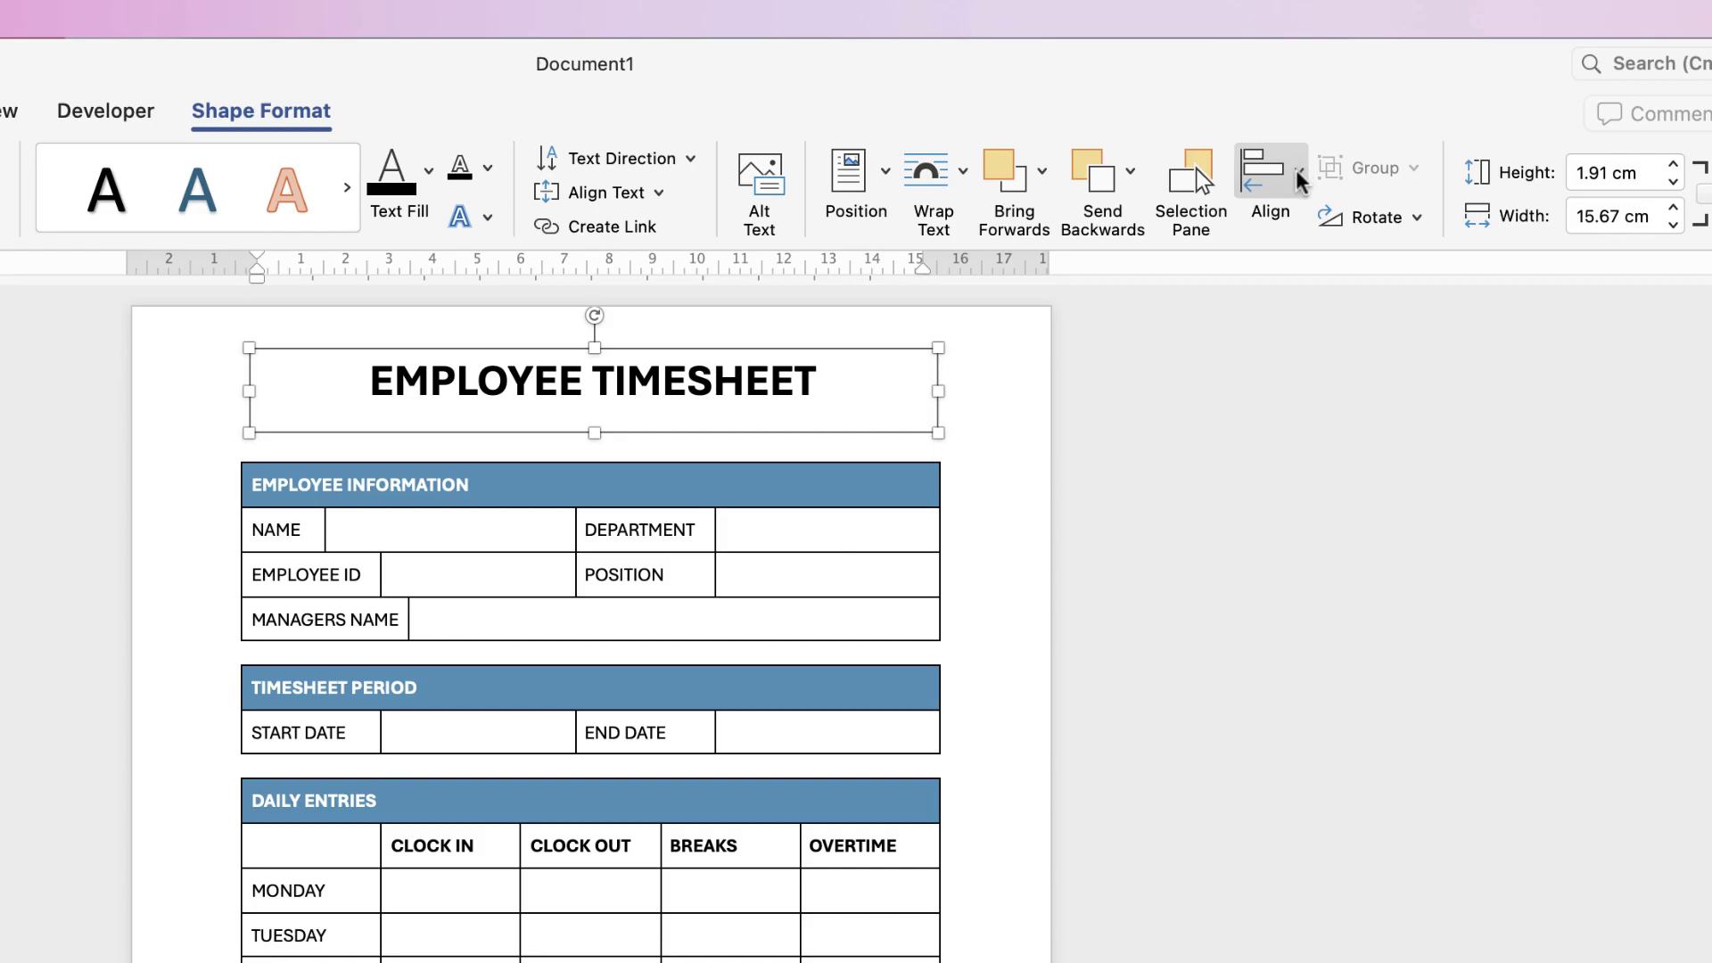
- Align the title text box to the horizontal centre of the margins and nudge it down closer to the EMPLOYEE INFORMATION table
click(1595, 182)
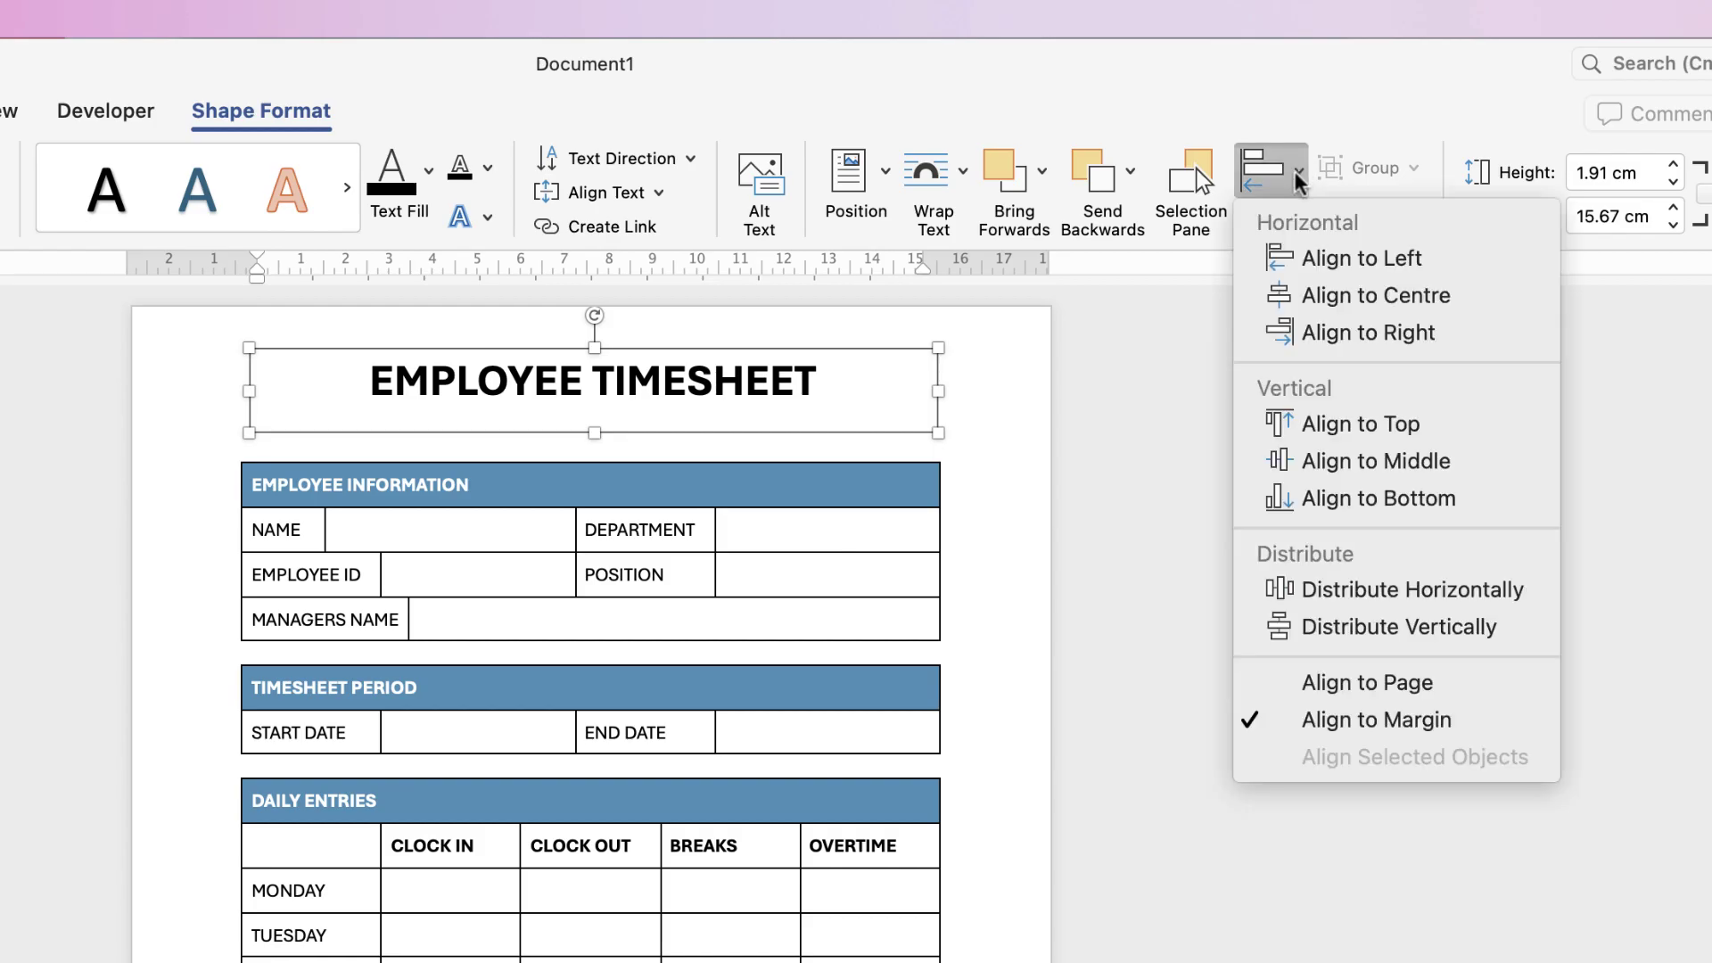
click(1314, 297)
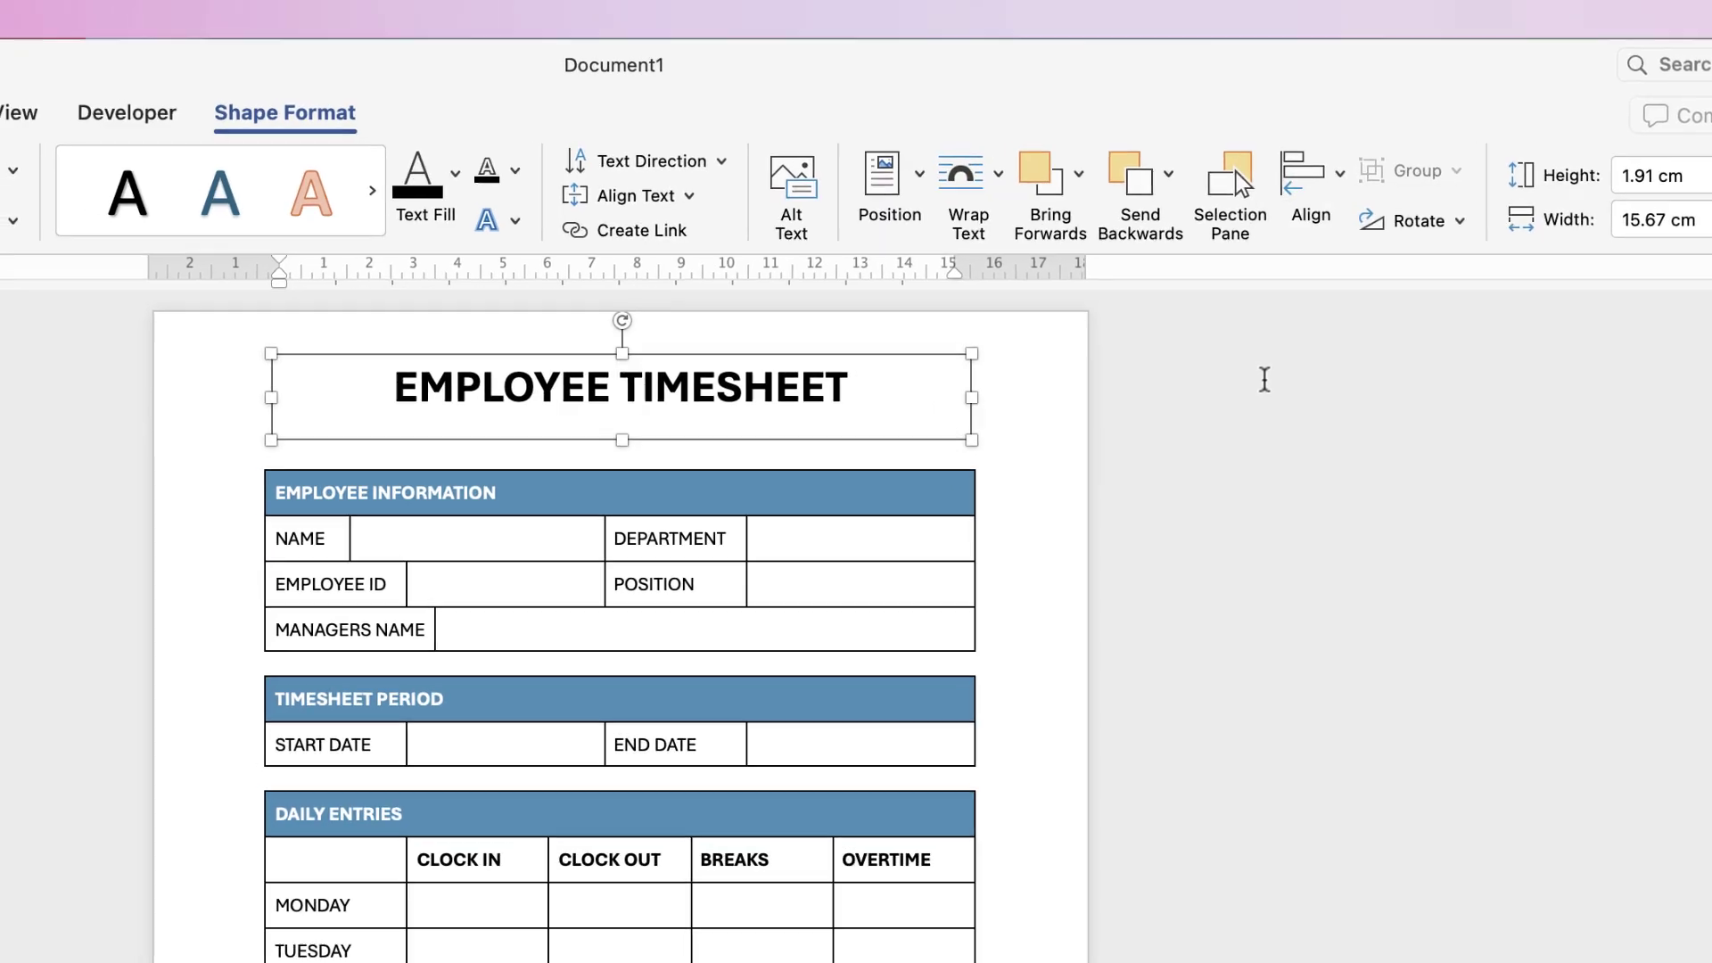
key(Down)
key(Down)
key(Down)
key(Down)
key(Down)
key(Down)
key(Down)
key(Down)
key(Down)
key(Down)
key(Down)
key(Down)
key(Down)
key(Down)
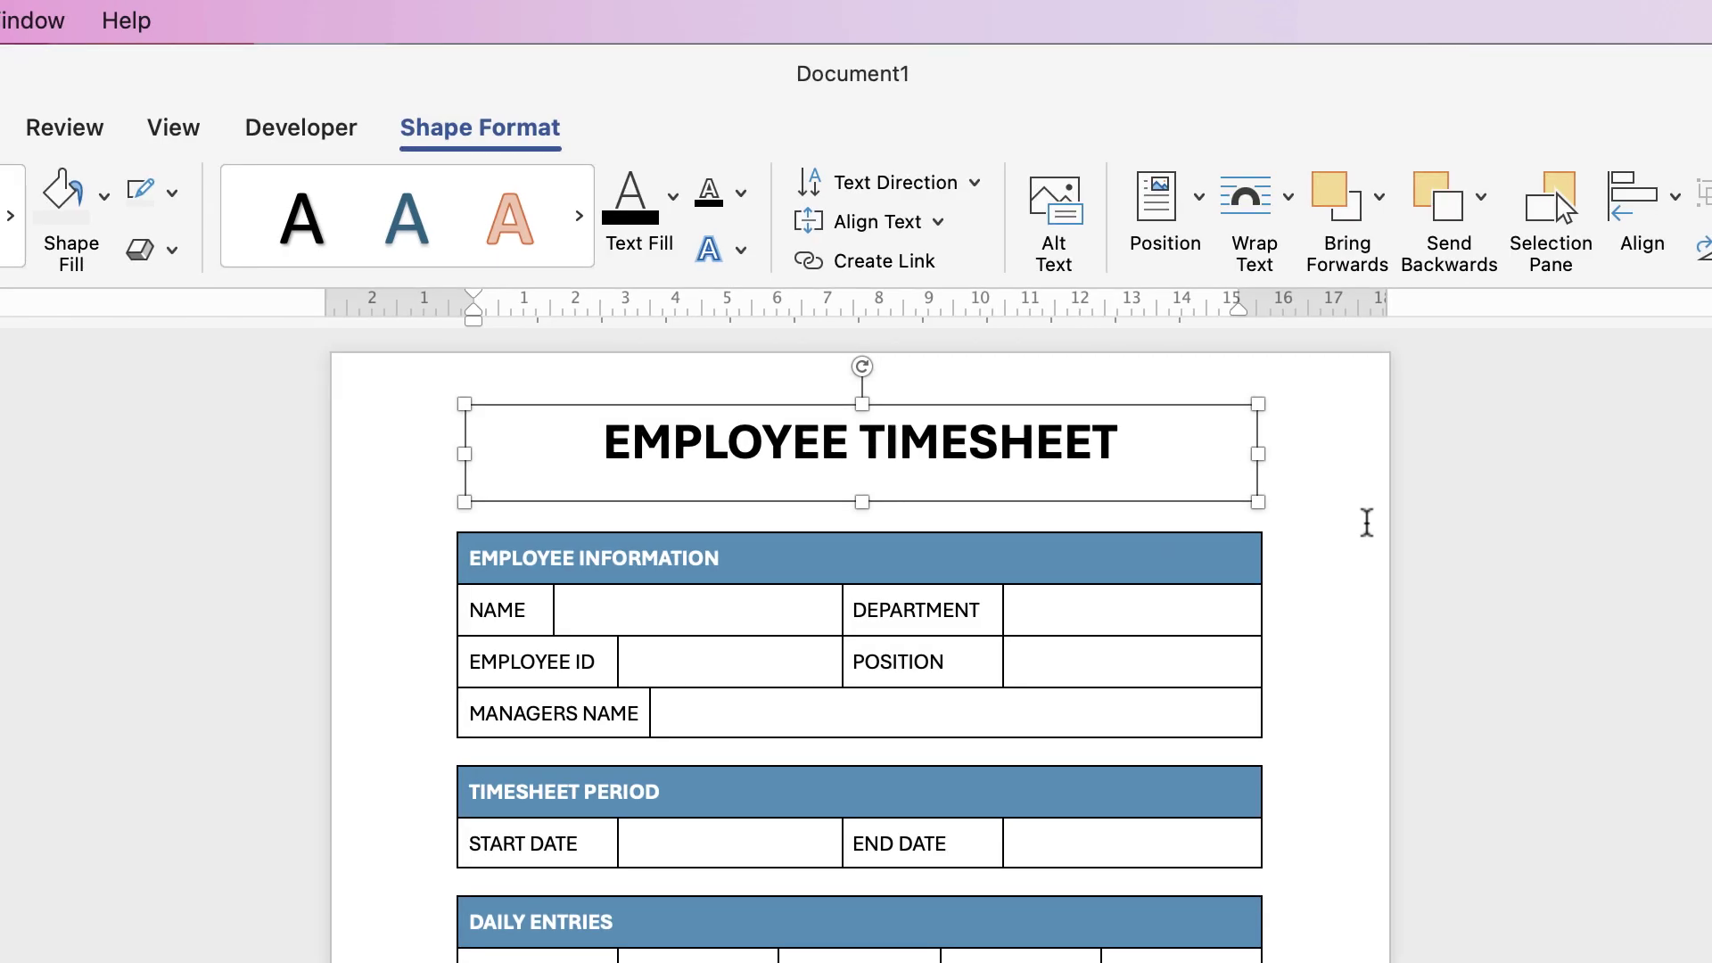
click(1477, 519)
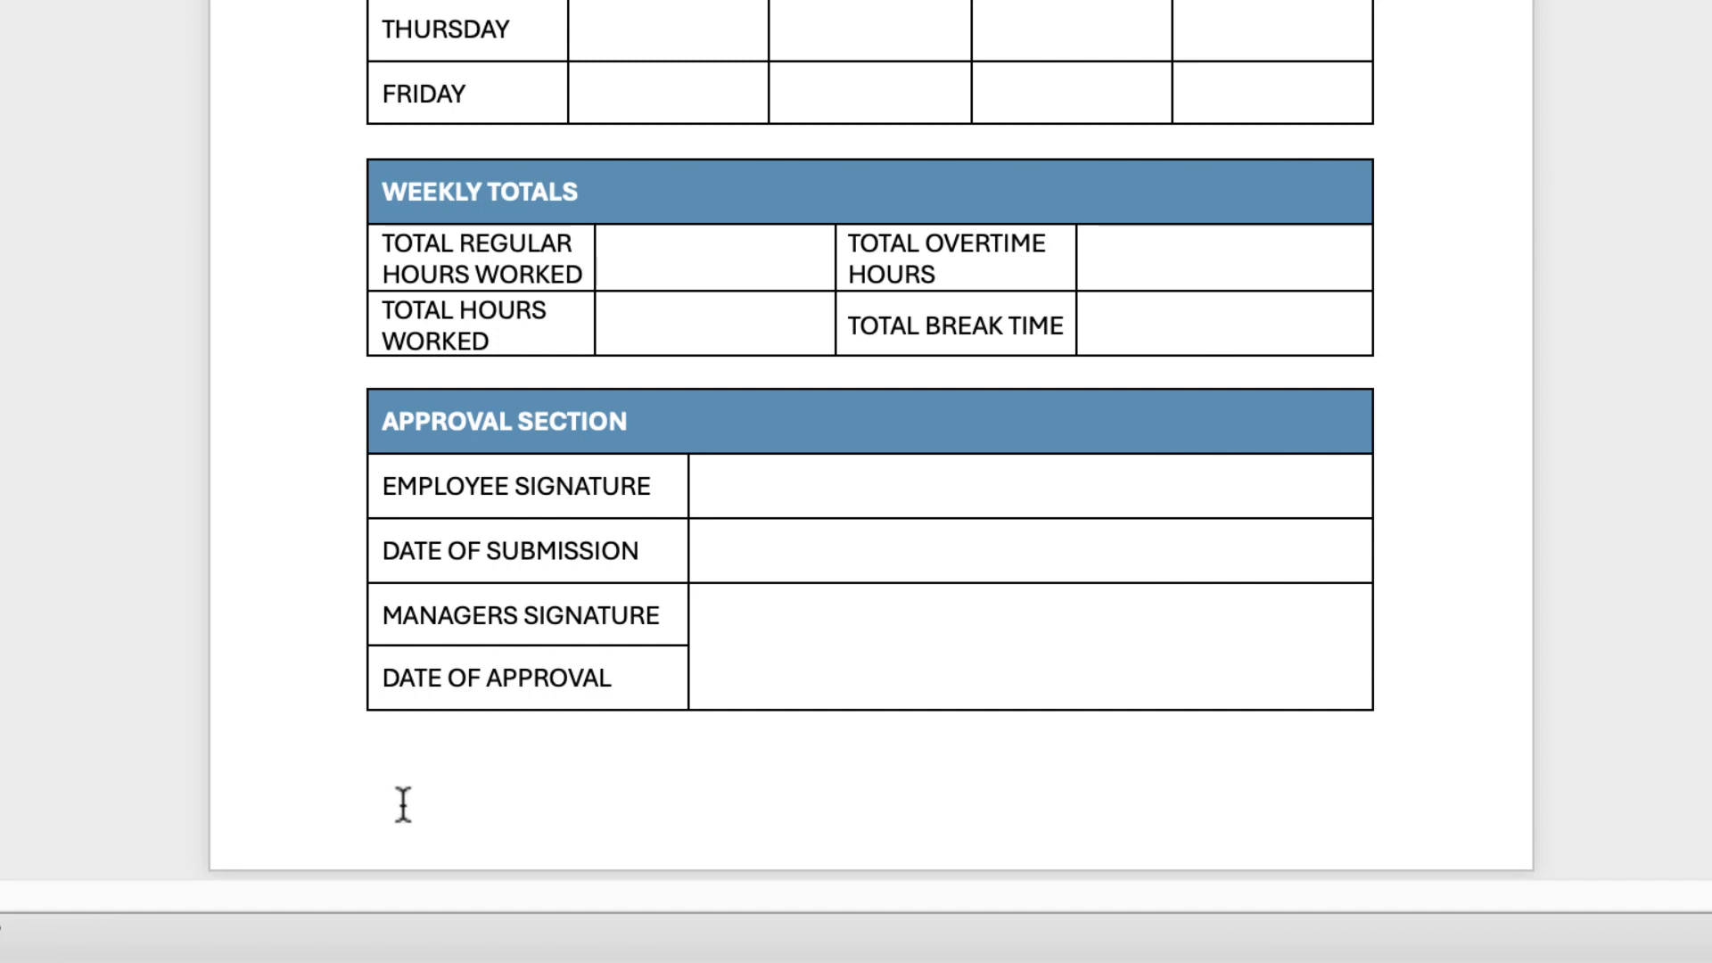
- Add "Updated 2020" to the page footer and return to the document body
double_click(565, 832)
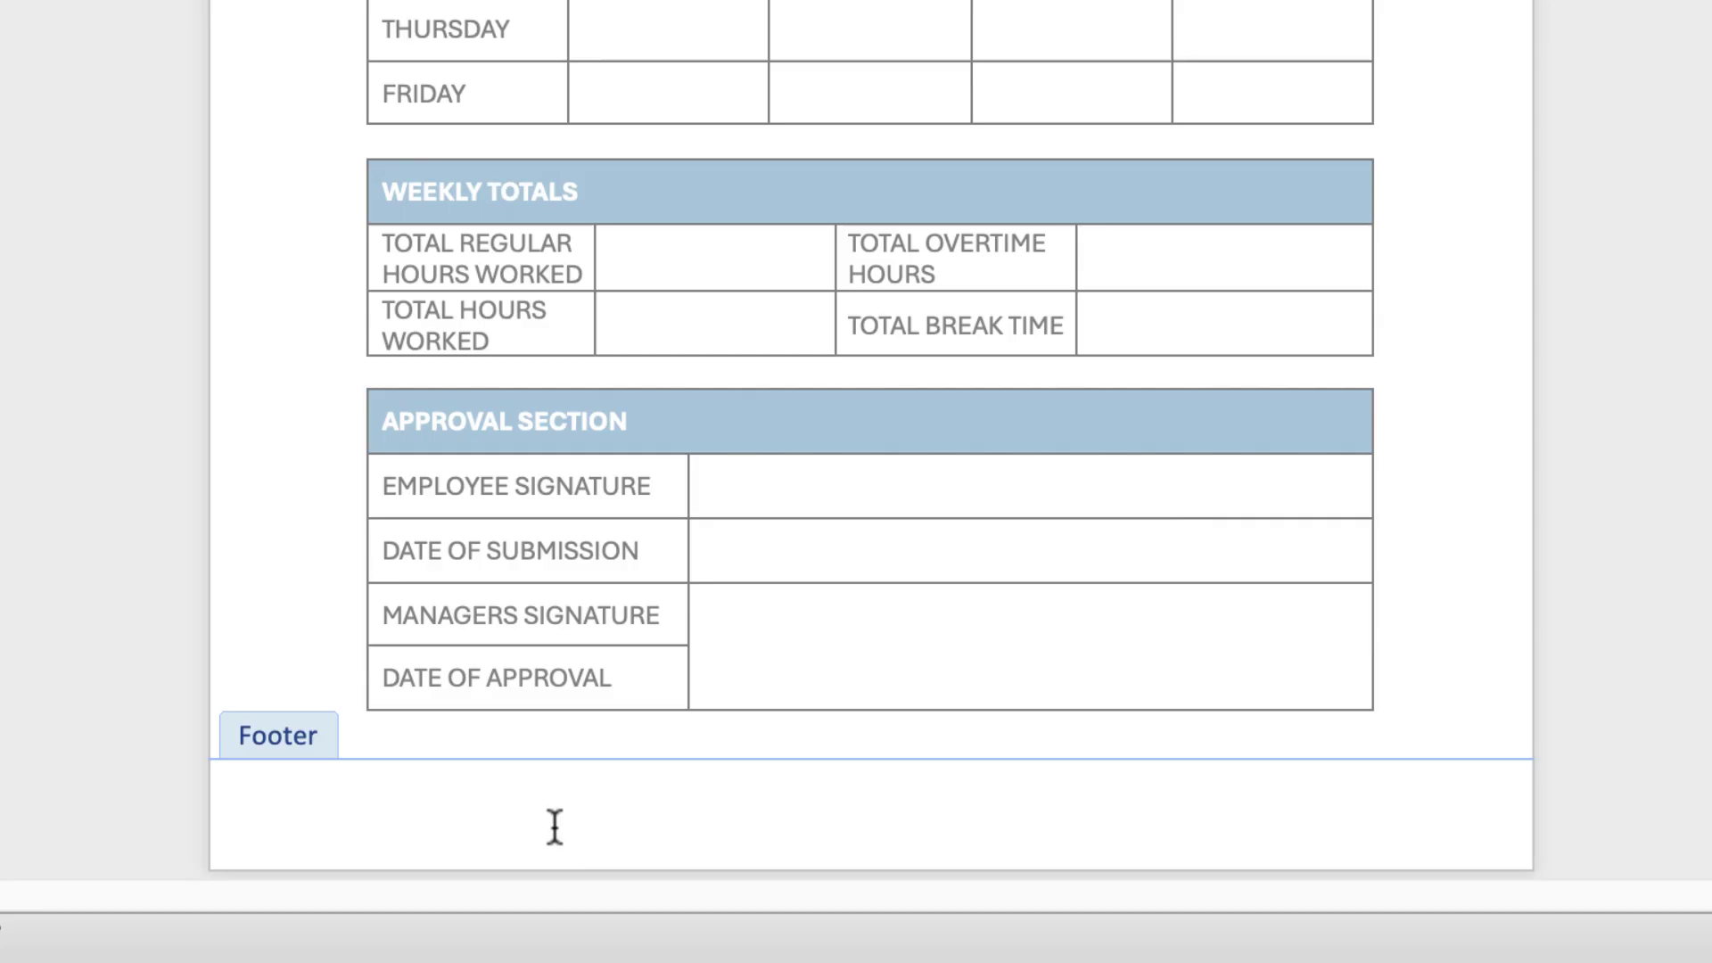
text(Updated 2020)
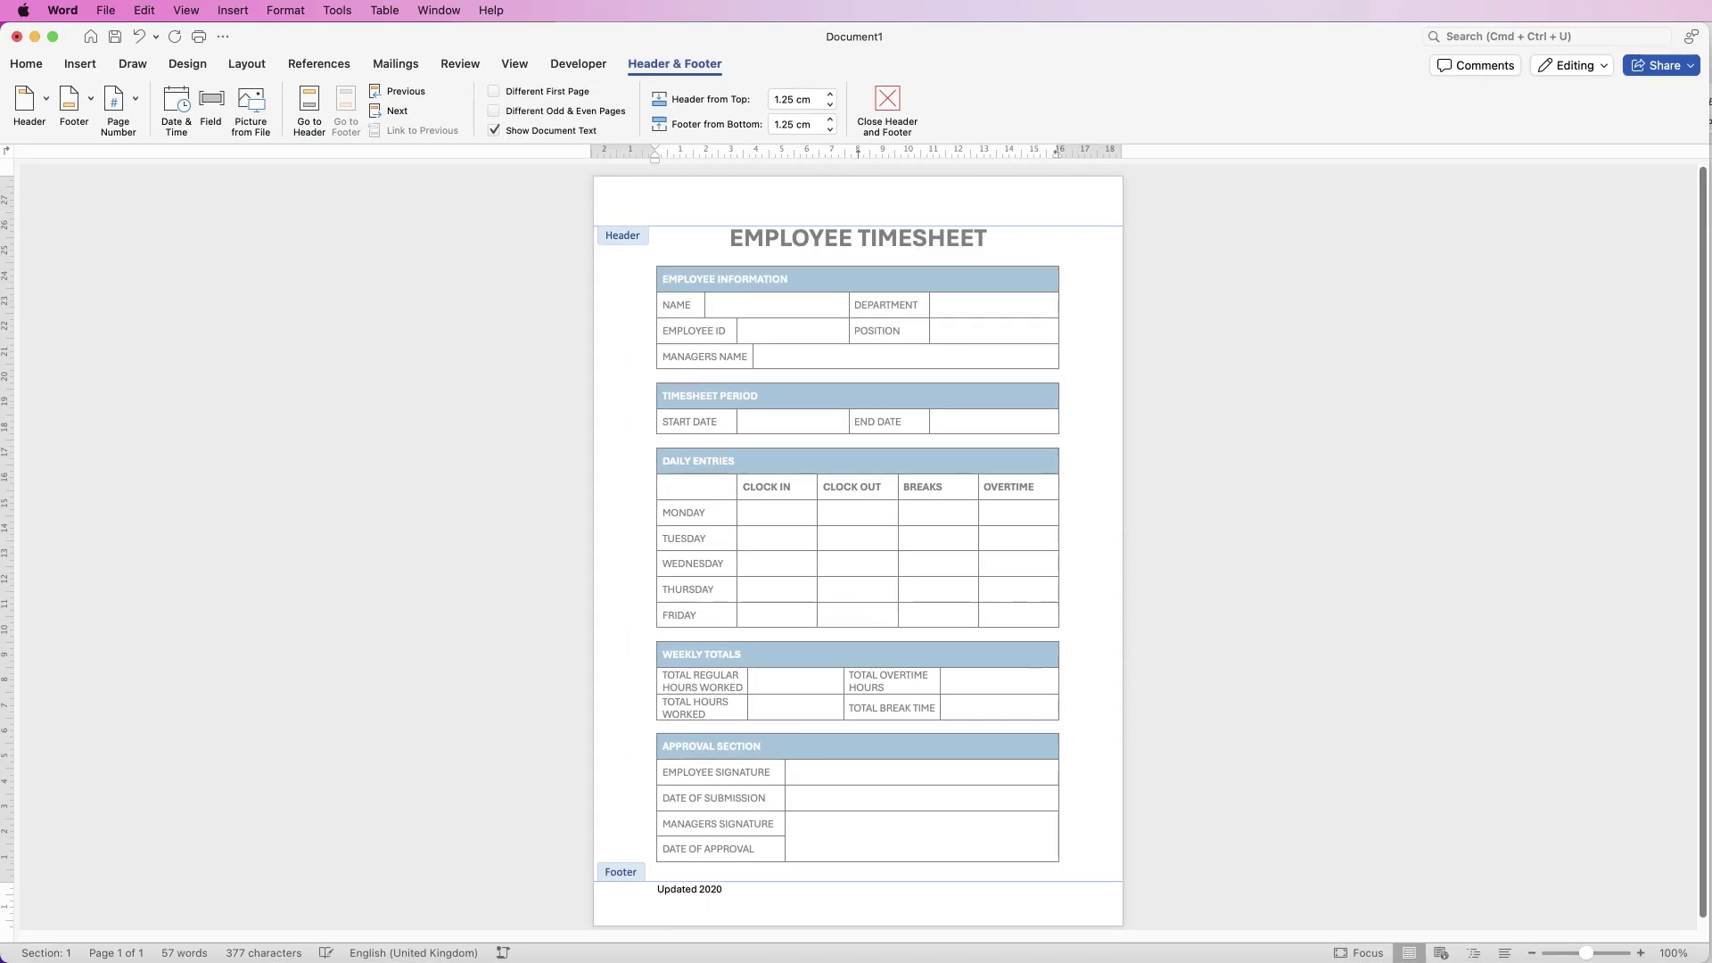
double_click(866, 189)
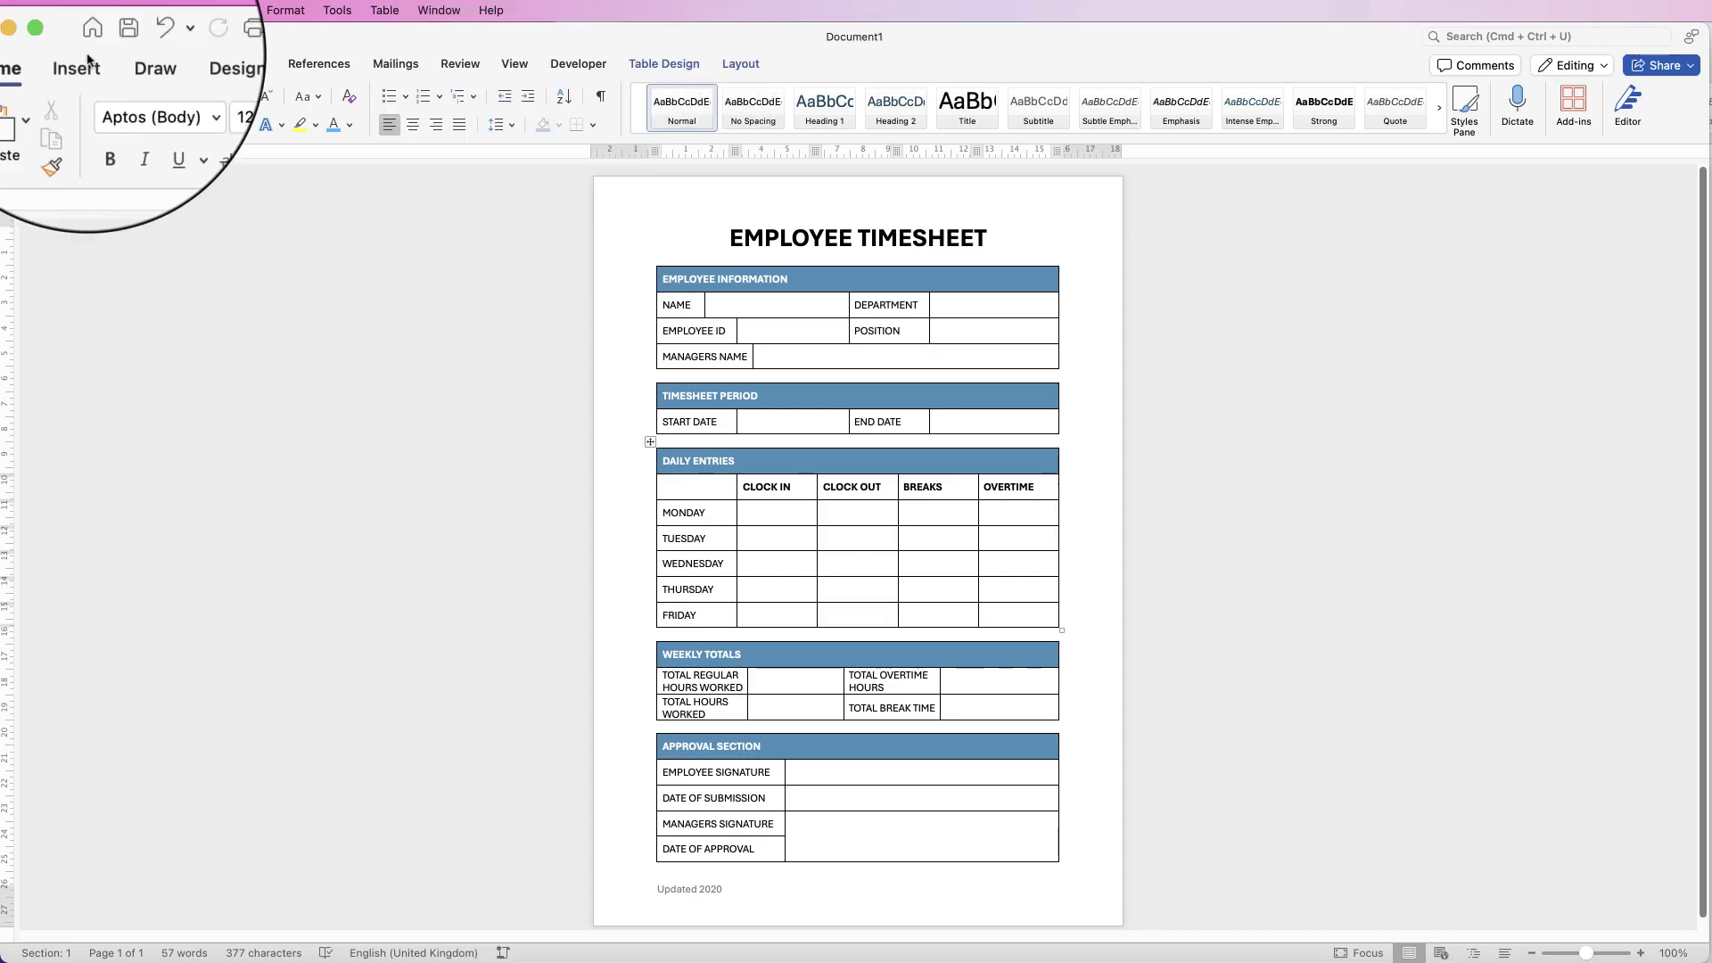
- Check in the Ribbon & Toolbar preferences whether Developer is enabled among the main tabs
click(62, 10)
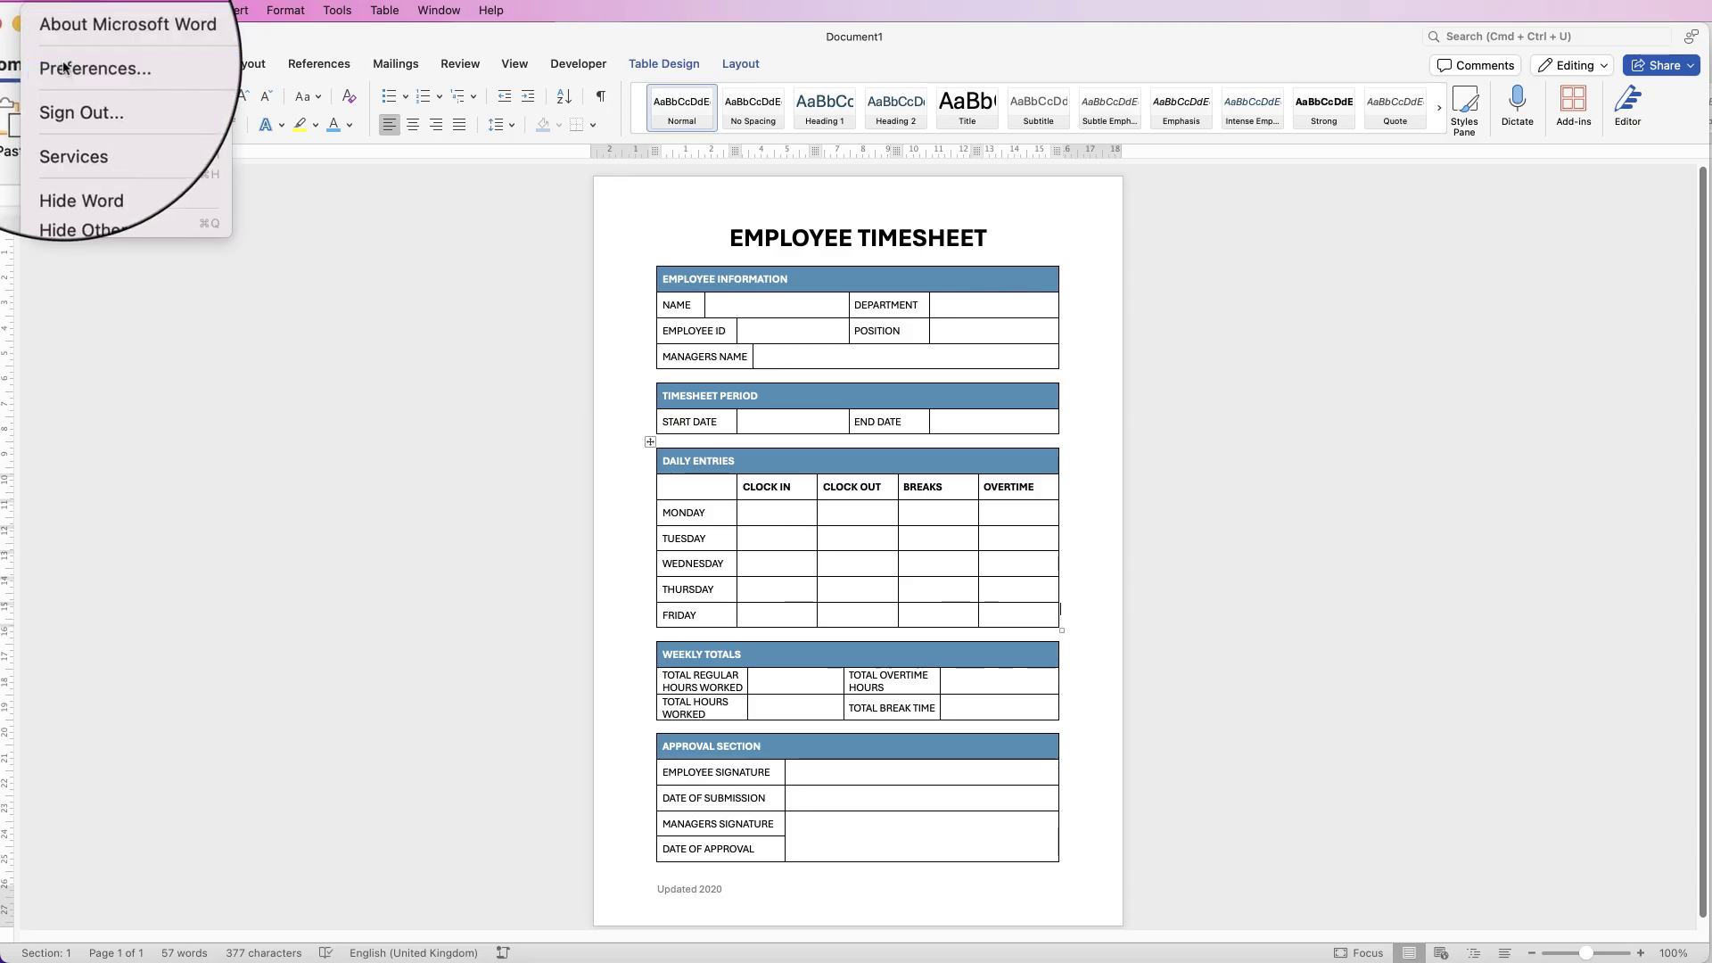
click(71, 58)
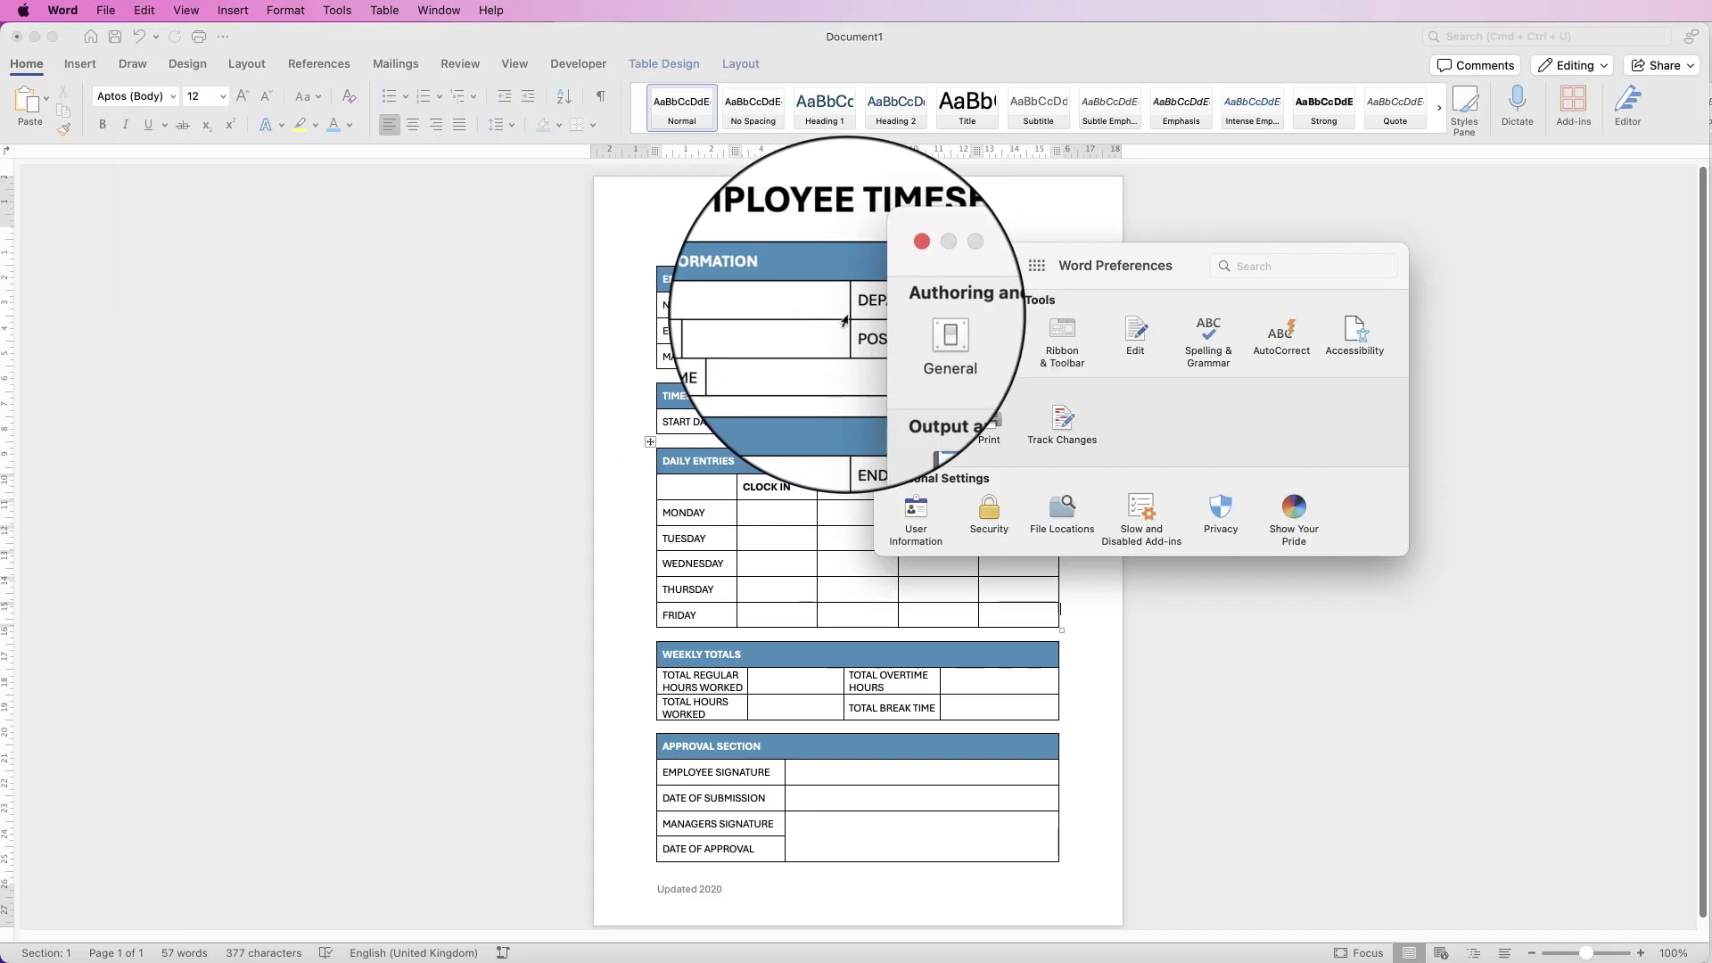
click(1066, 335)
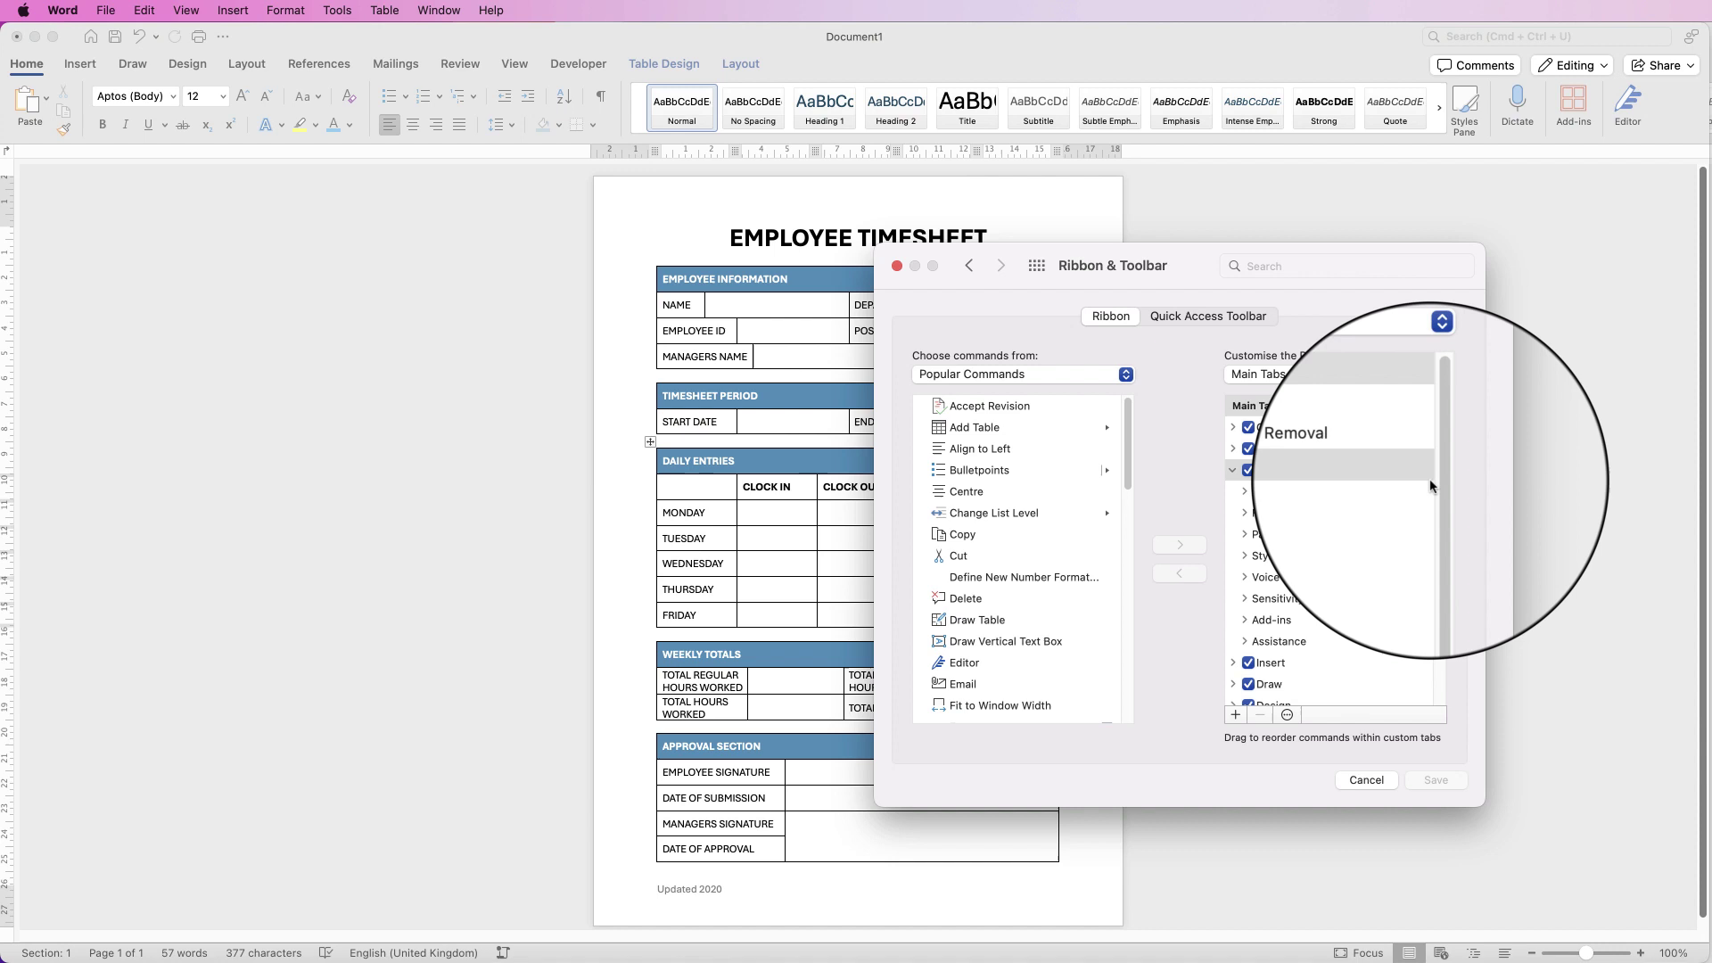
scroll(1436, 560, down, 3)
scroll(1431, 625, down, 2)
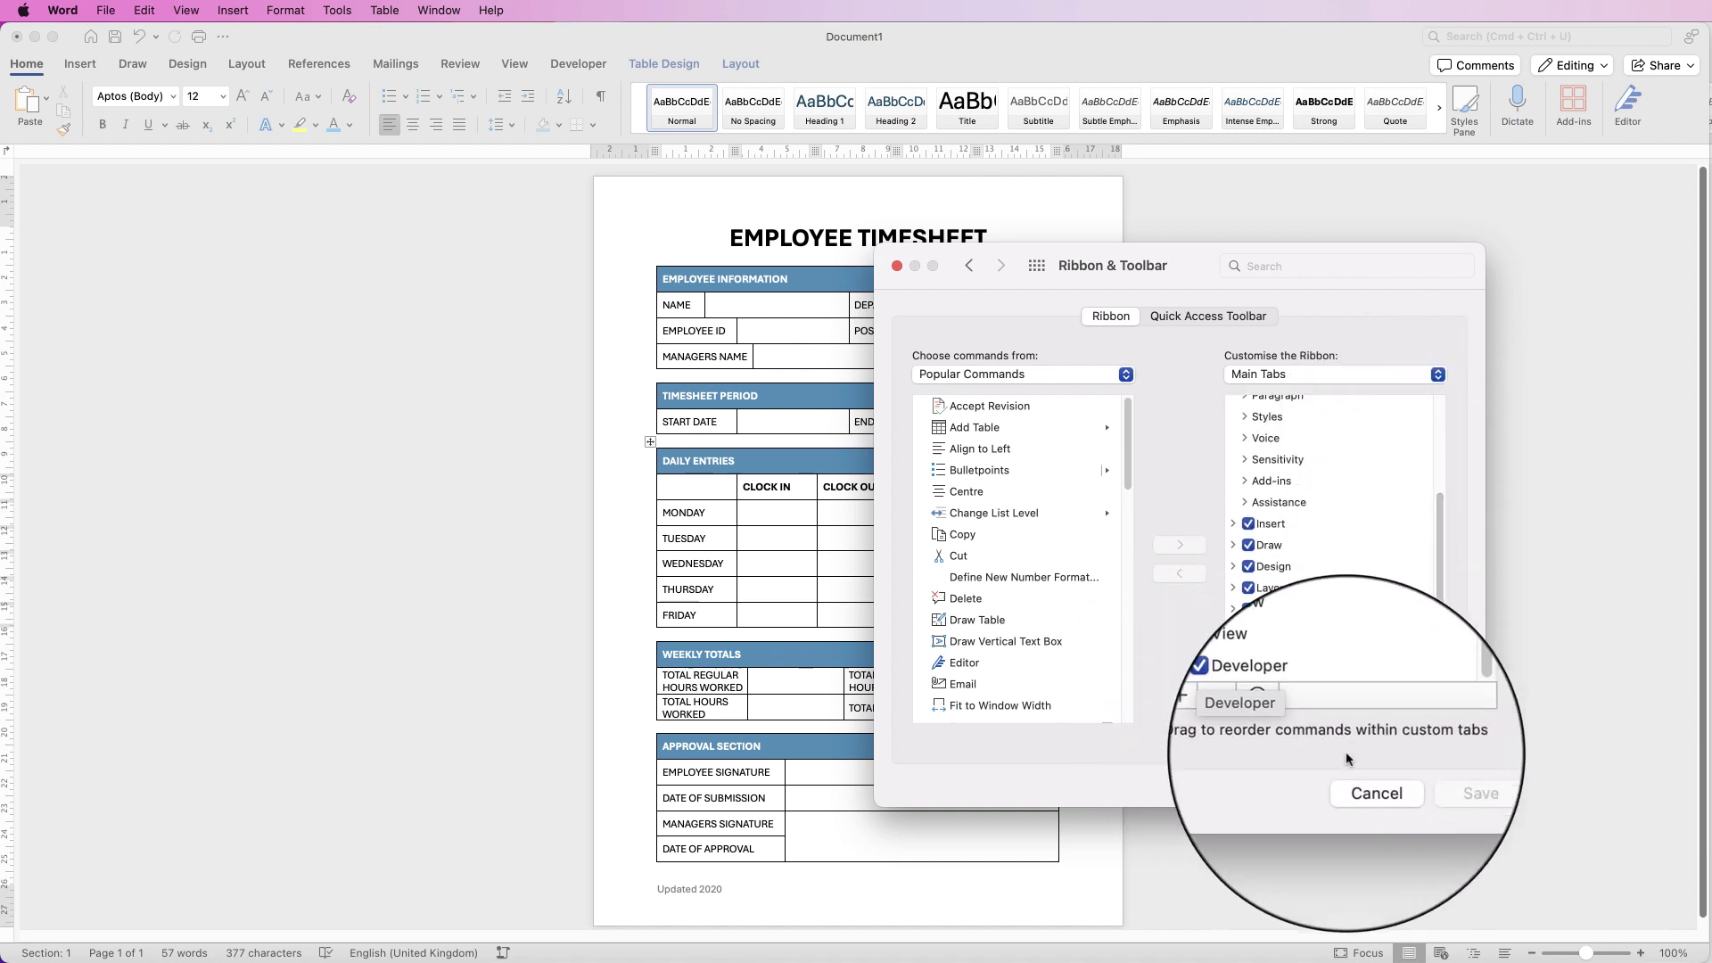
click(1397, 783)
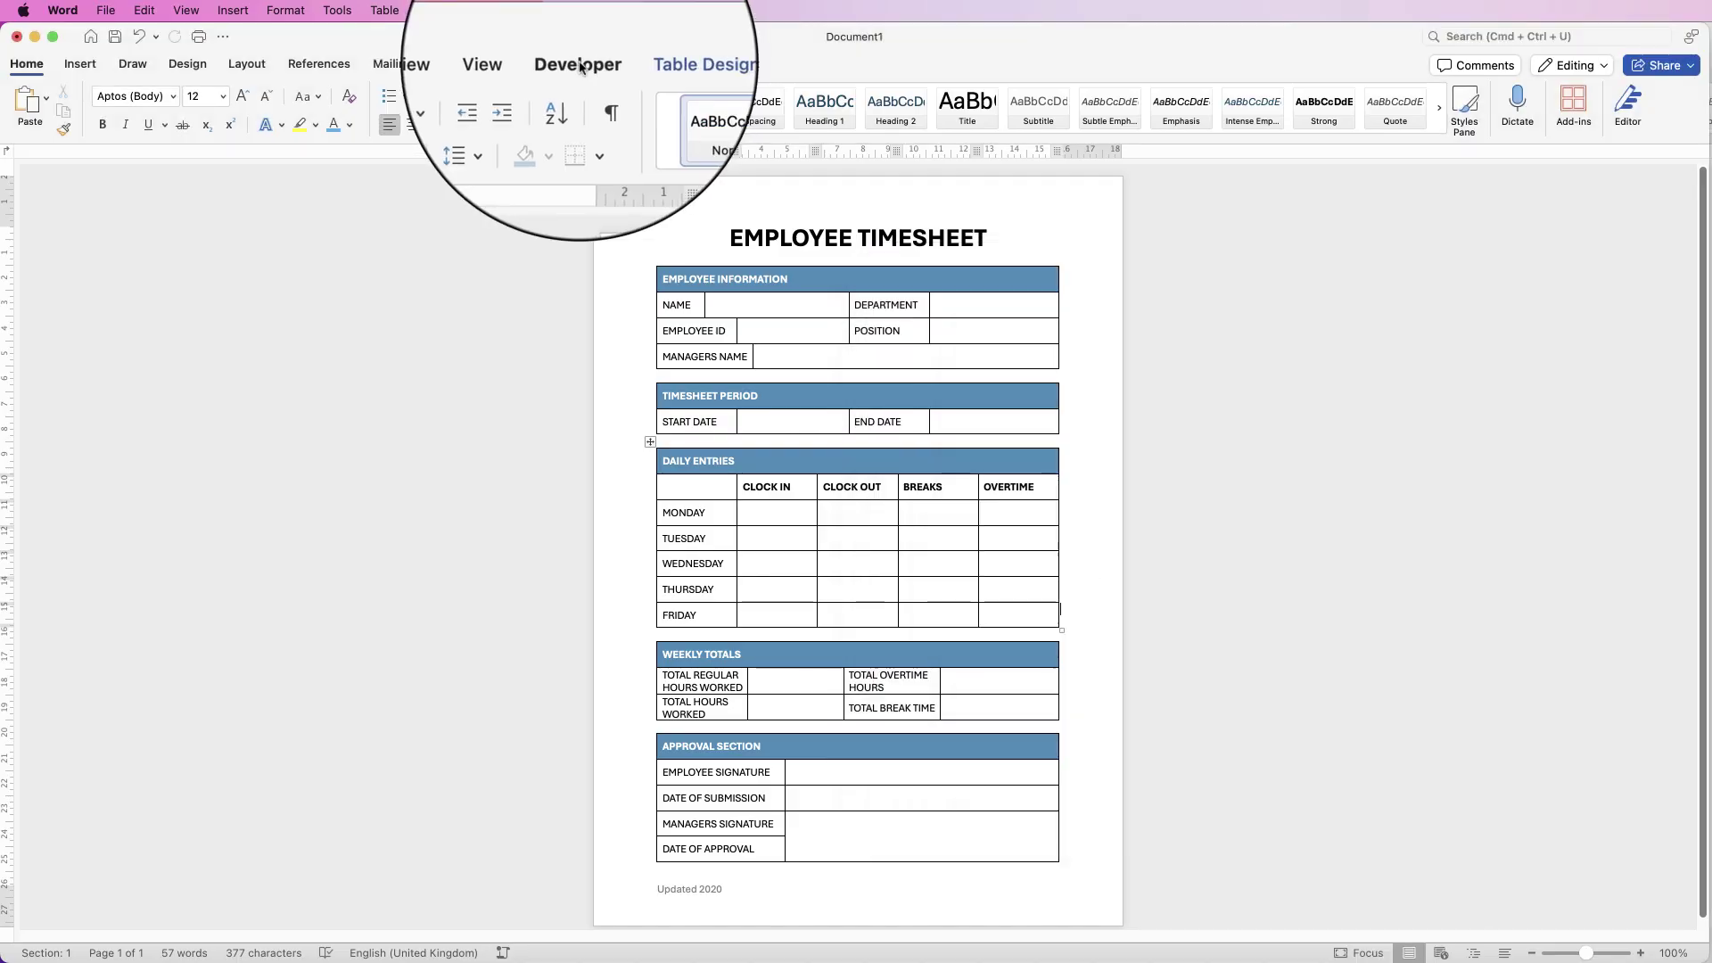
- Insert a text box form field in the blank cell beside NAME
click(579, 64)
click(719, 308)
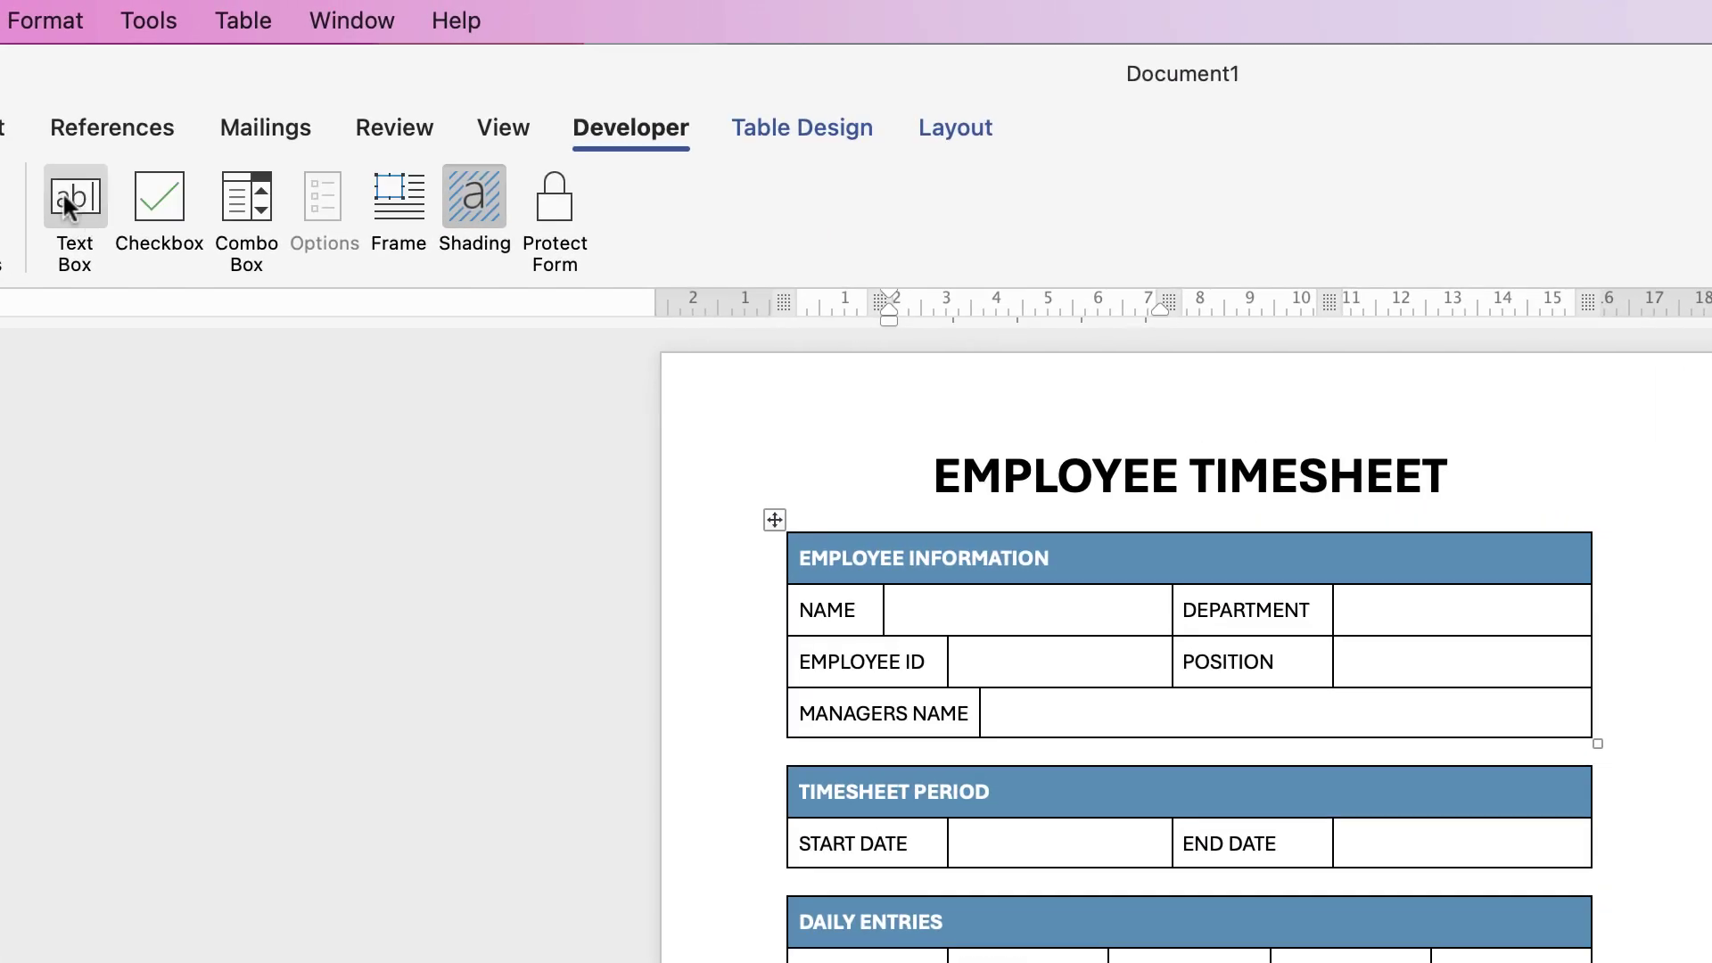
click(70, 196)
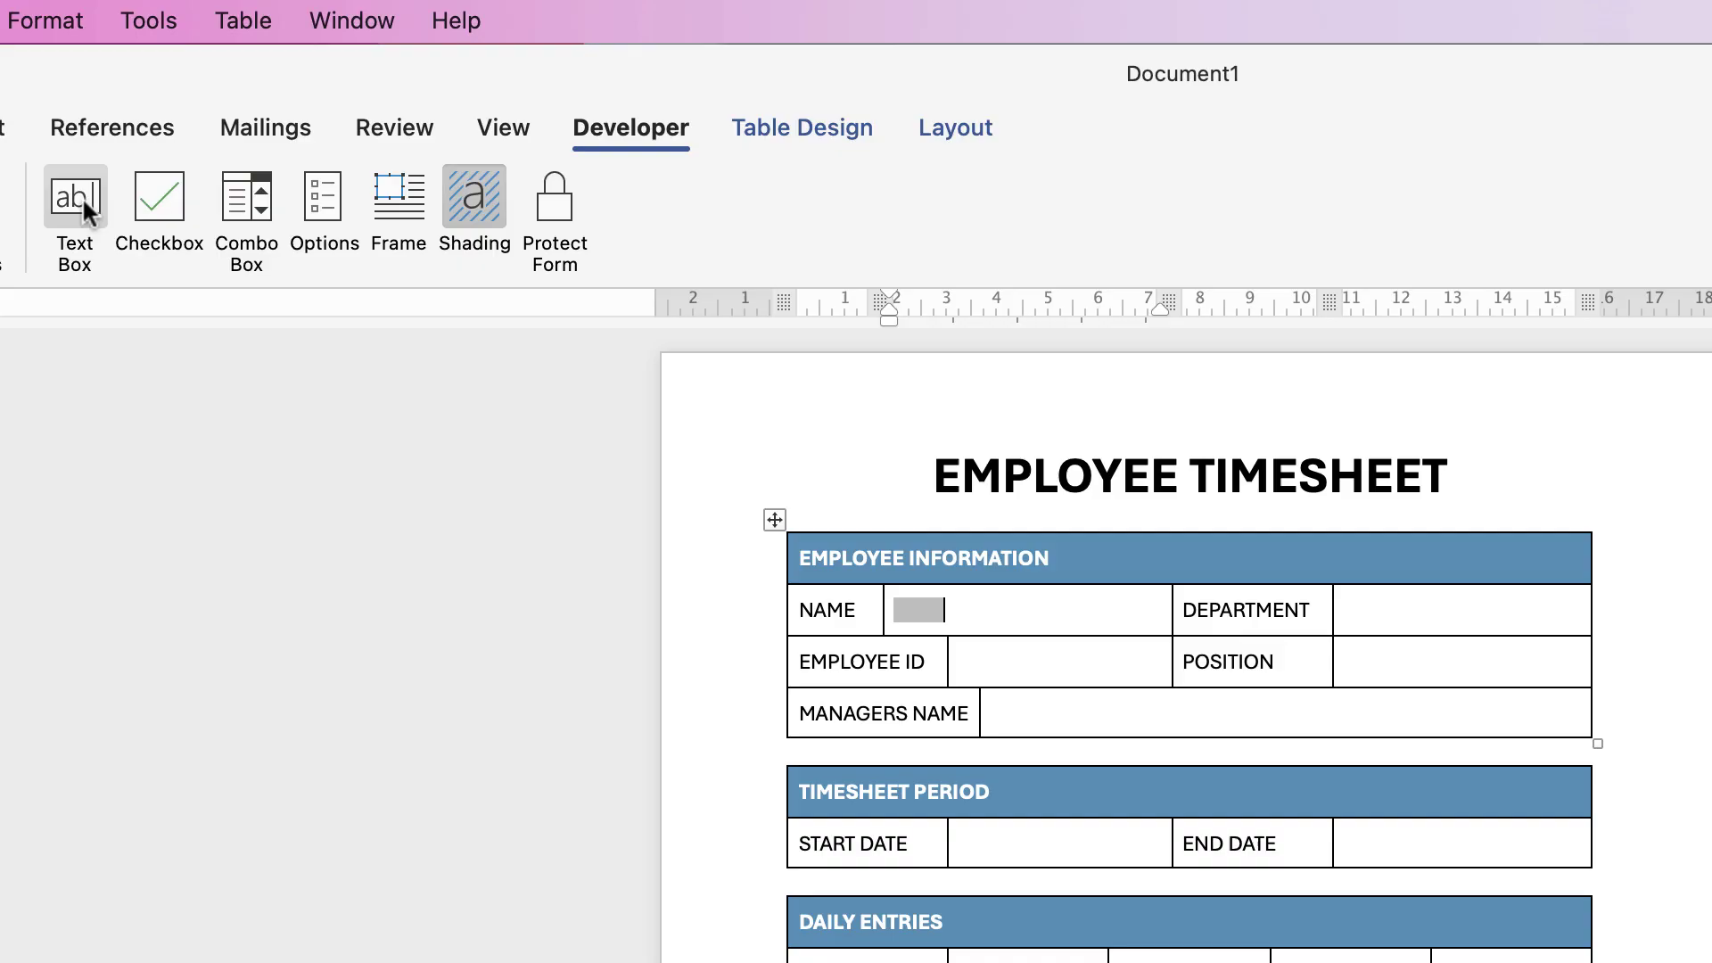
- Set the maximum length of the NAME text field to 22 characters
click(918, 612)
double_click(918, 611)
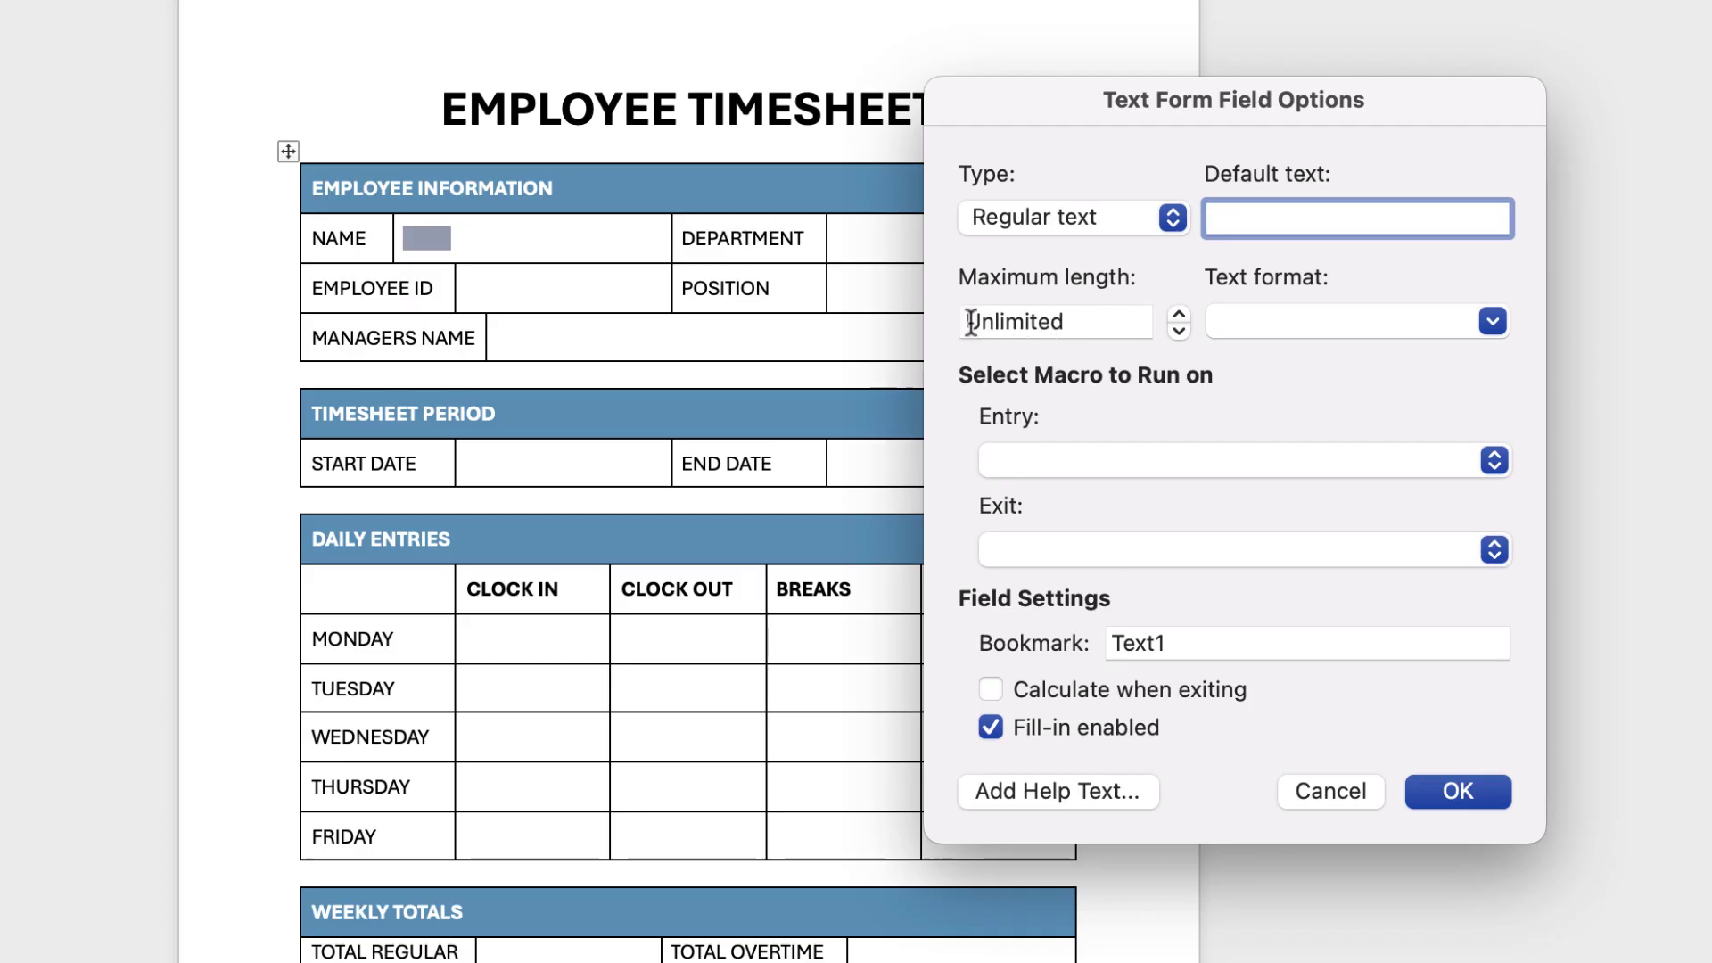
drag(1077, 323, 965, 323)
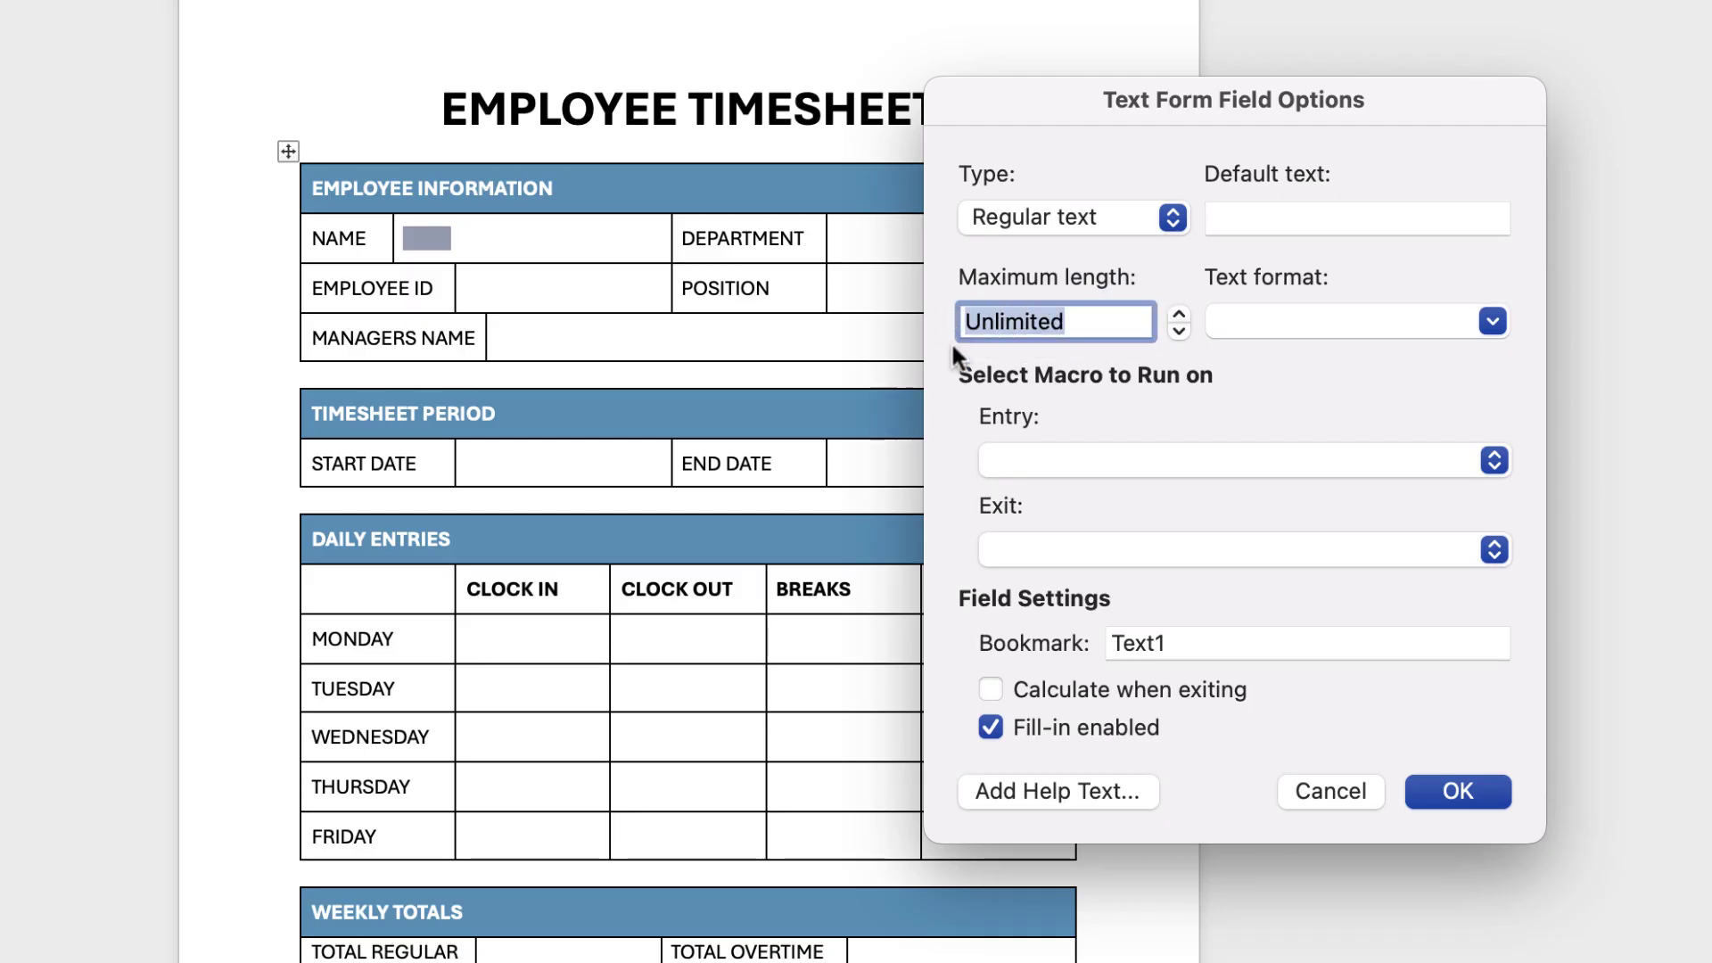
text(22)
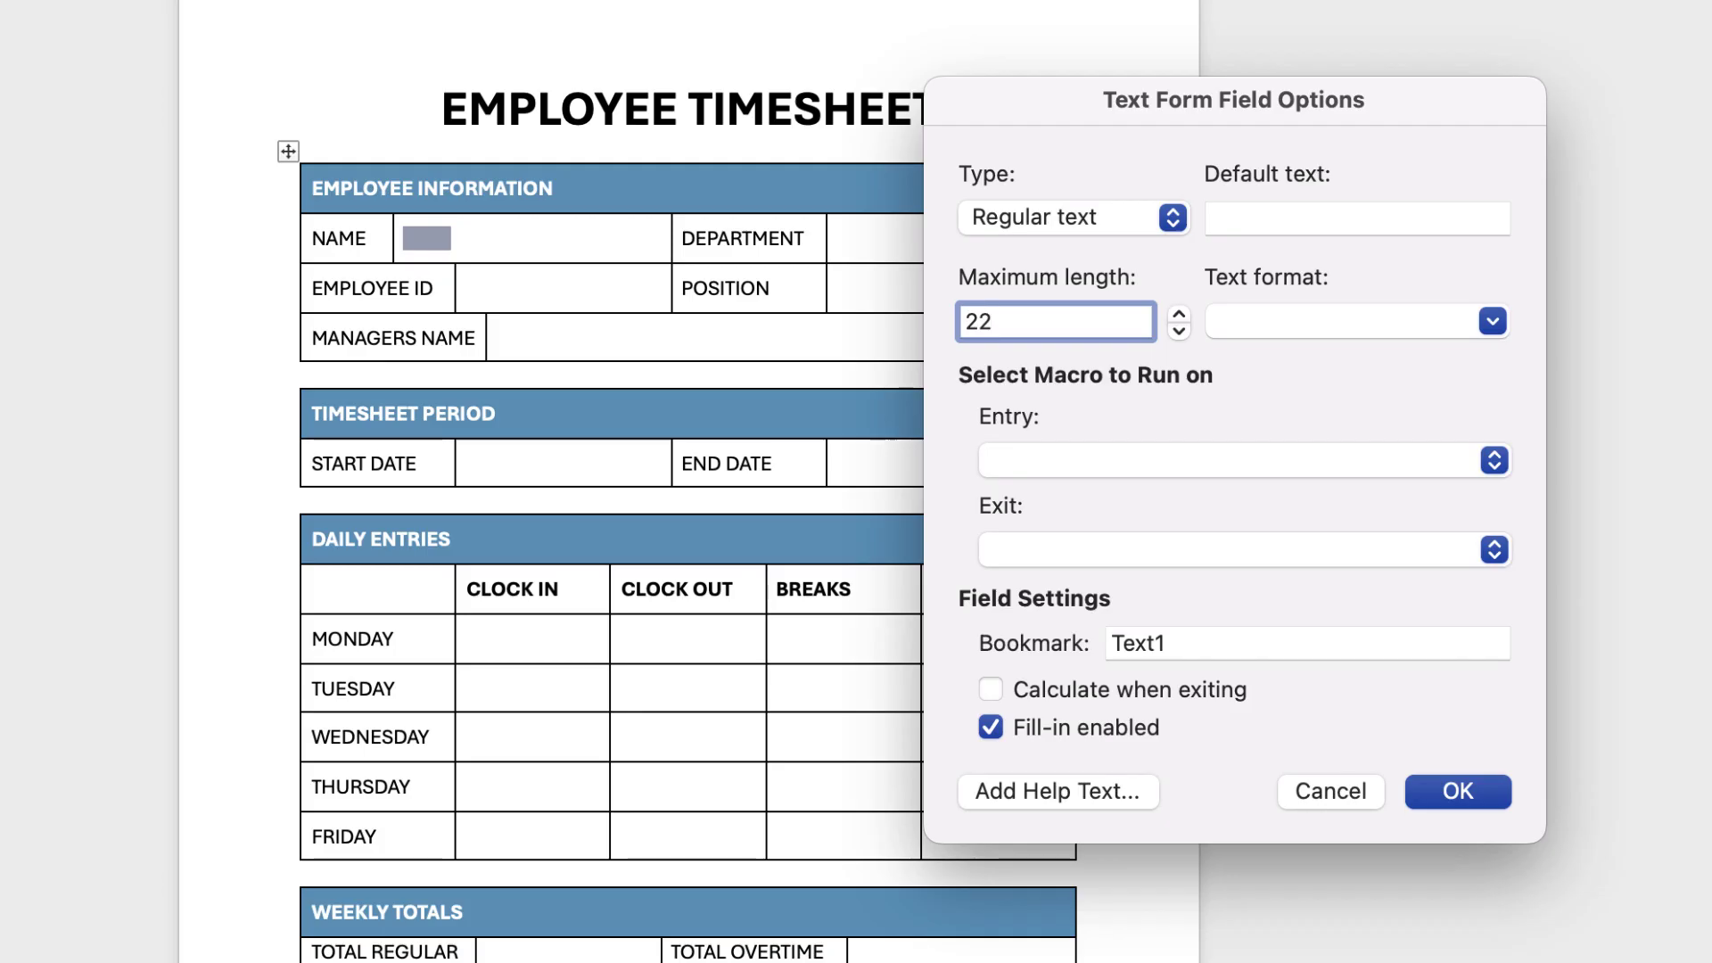
key(Return)
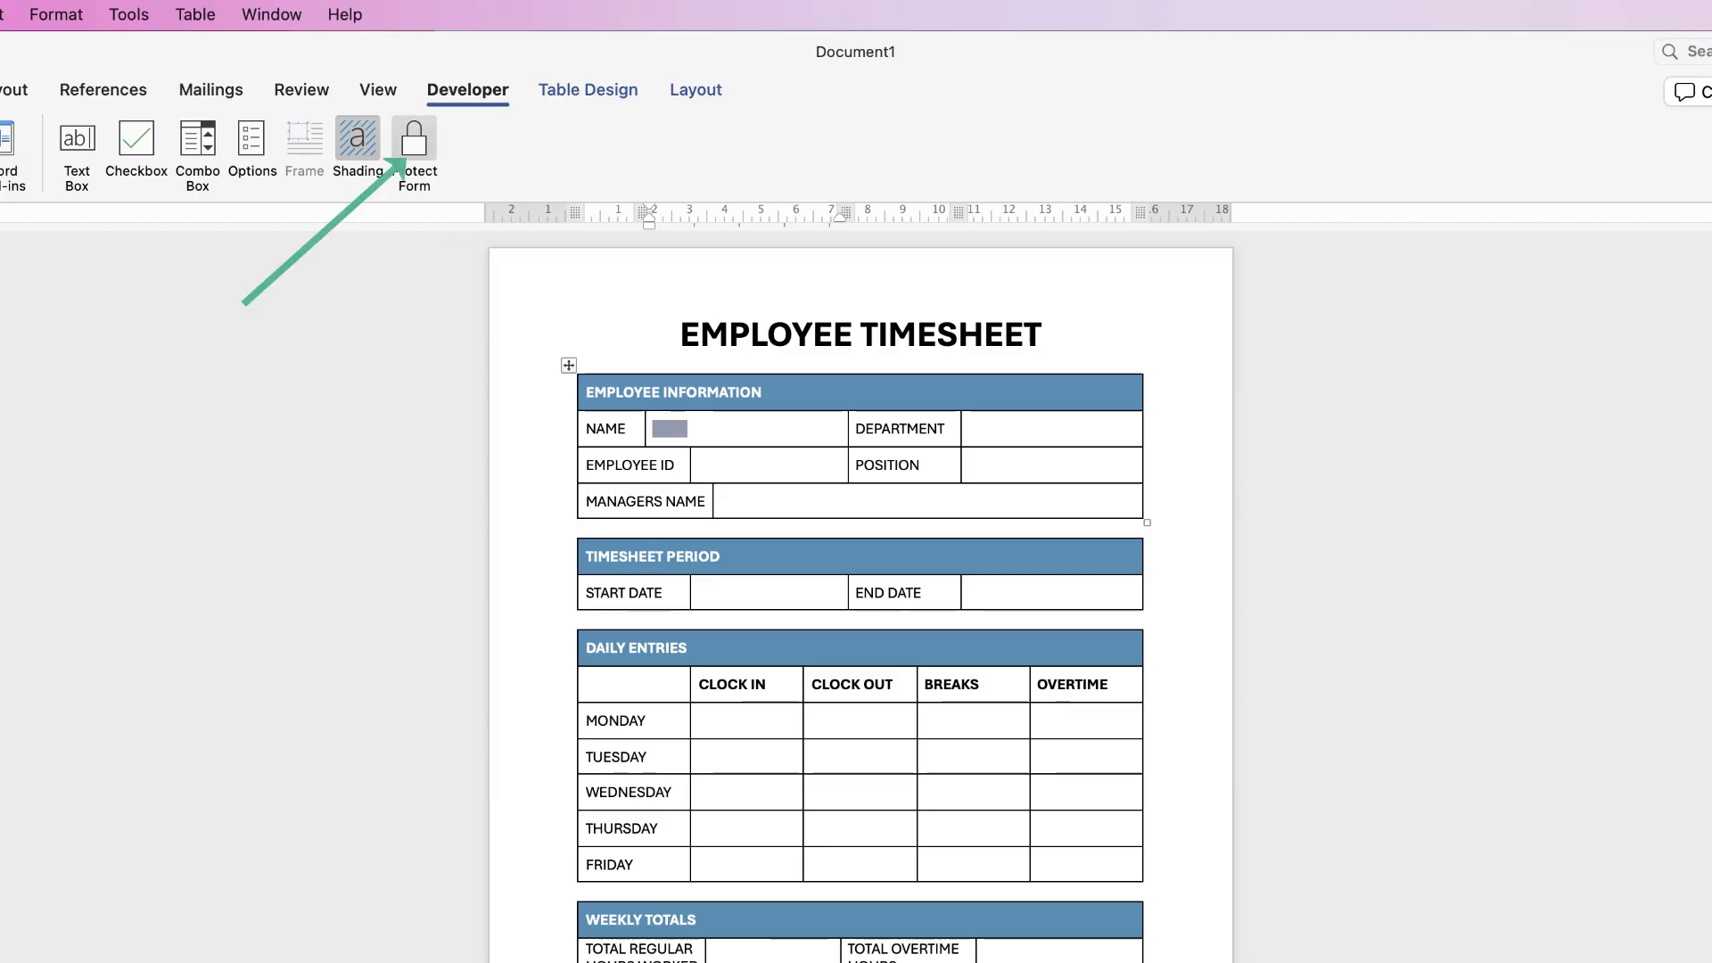
- Protect the form and test the NAME field's character limit by filling it with the letter q
click(414, 140)
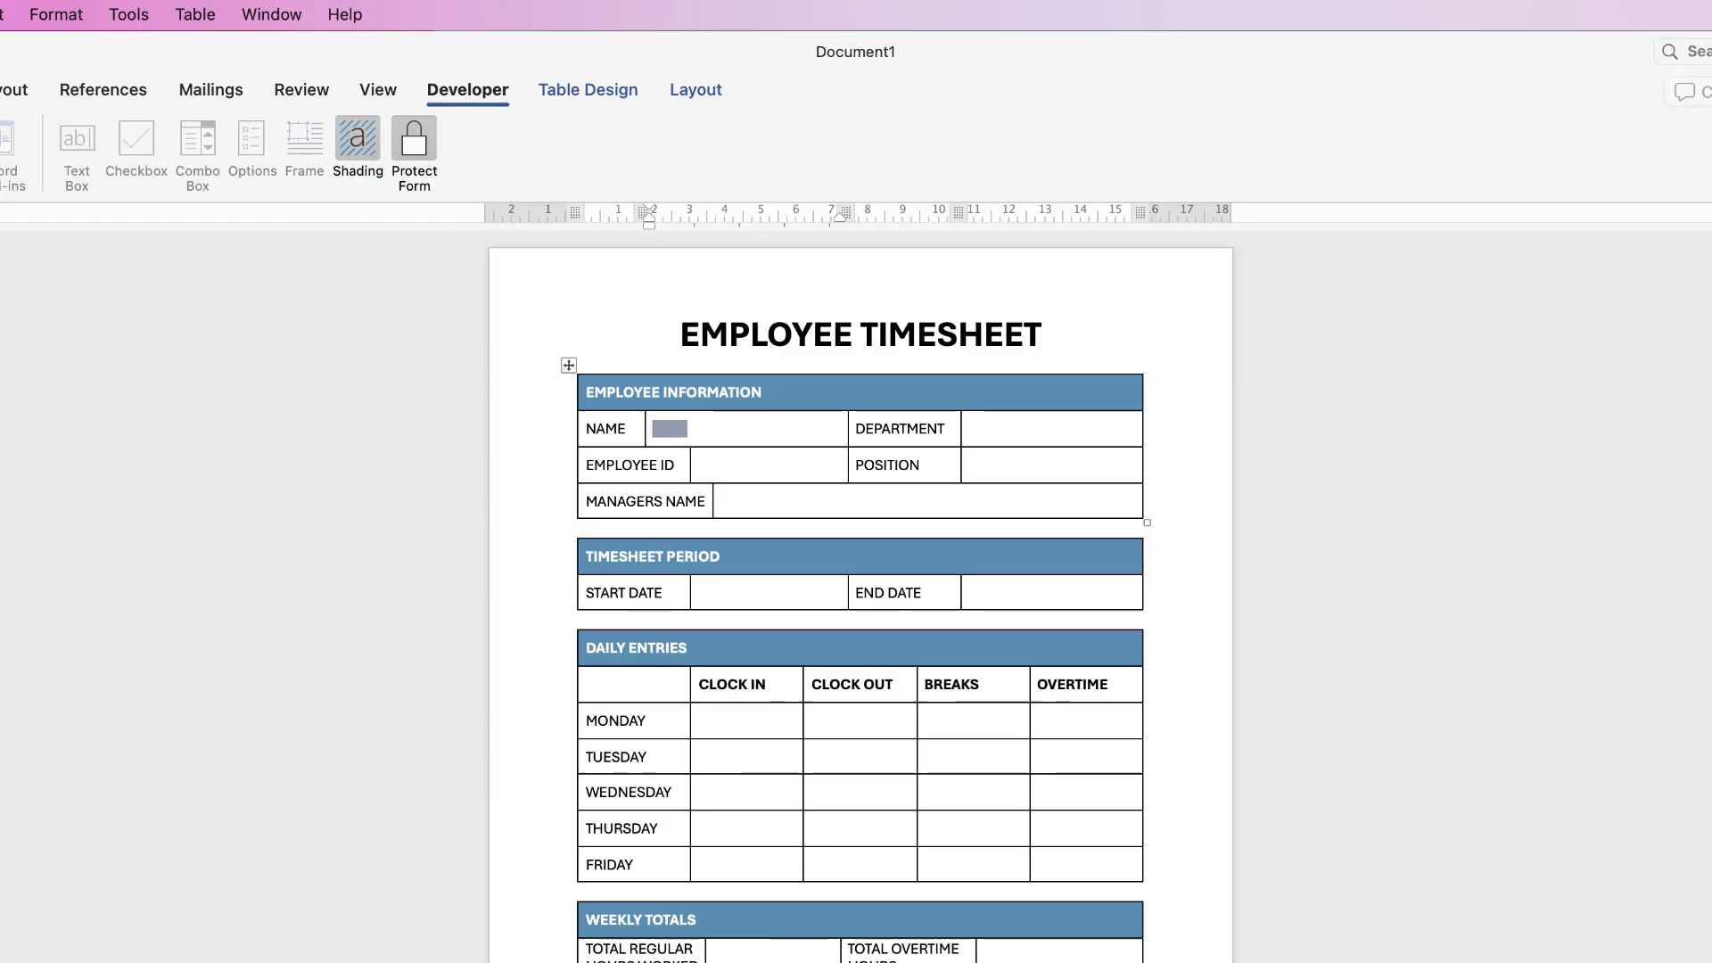
text(qq)
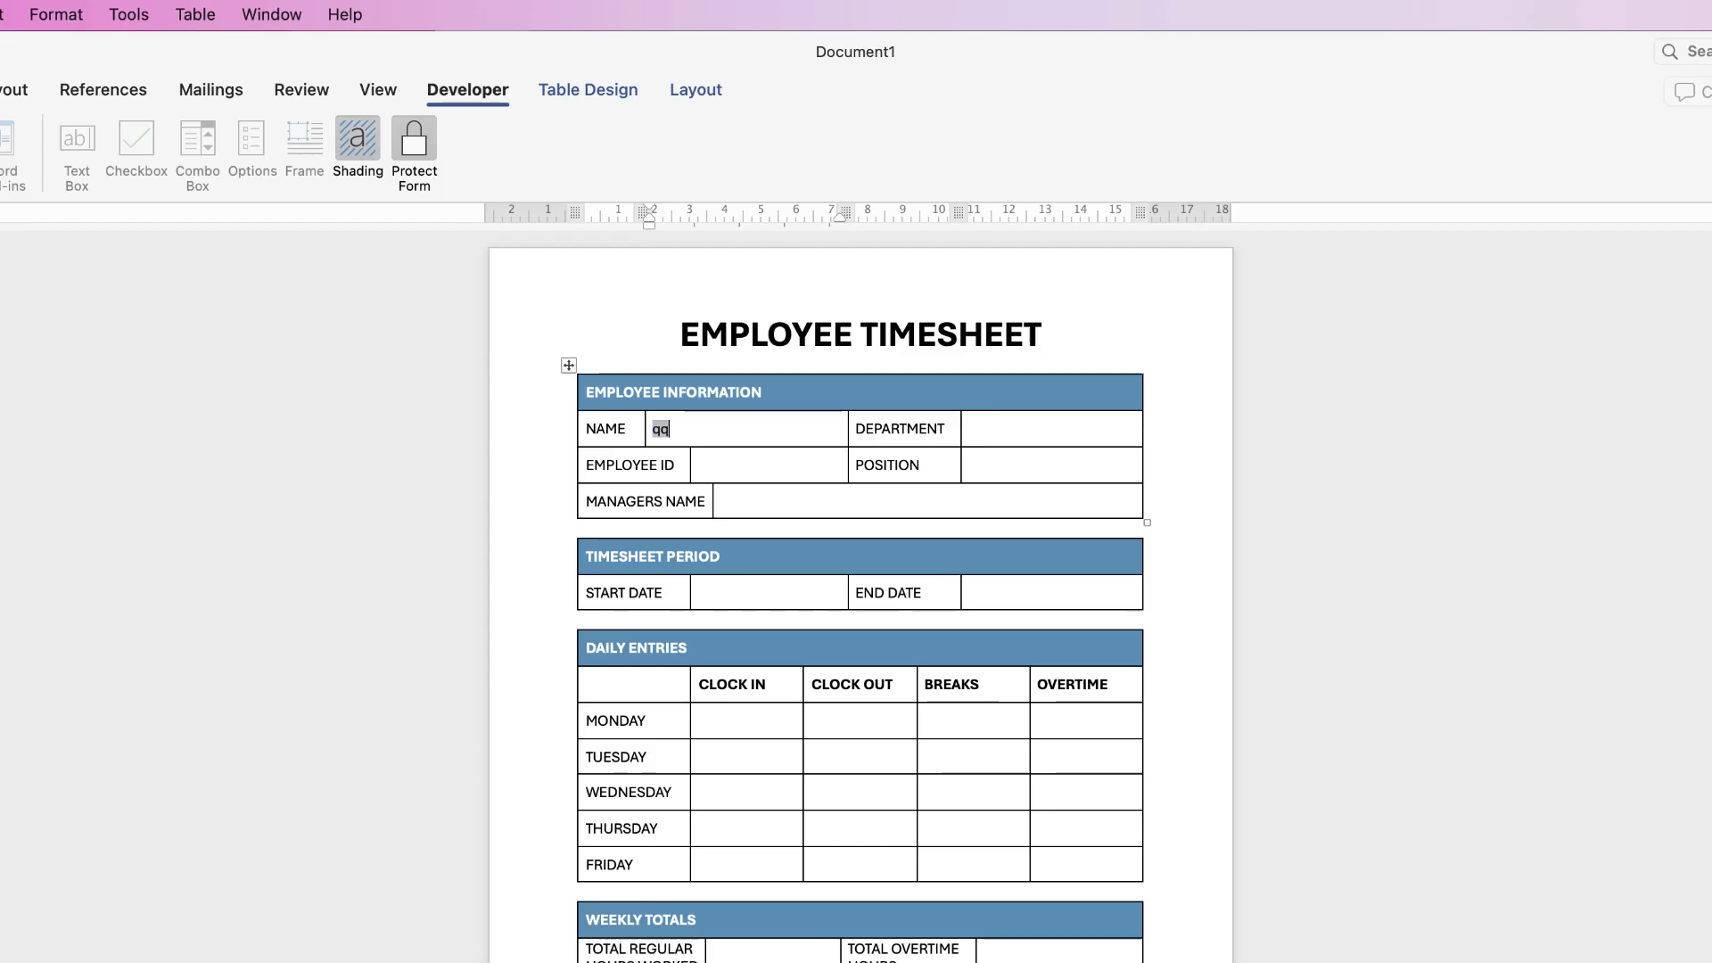
text(qqqqqqqqqqqqqqqqqqqq)
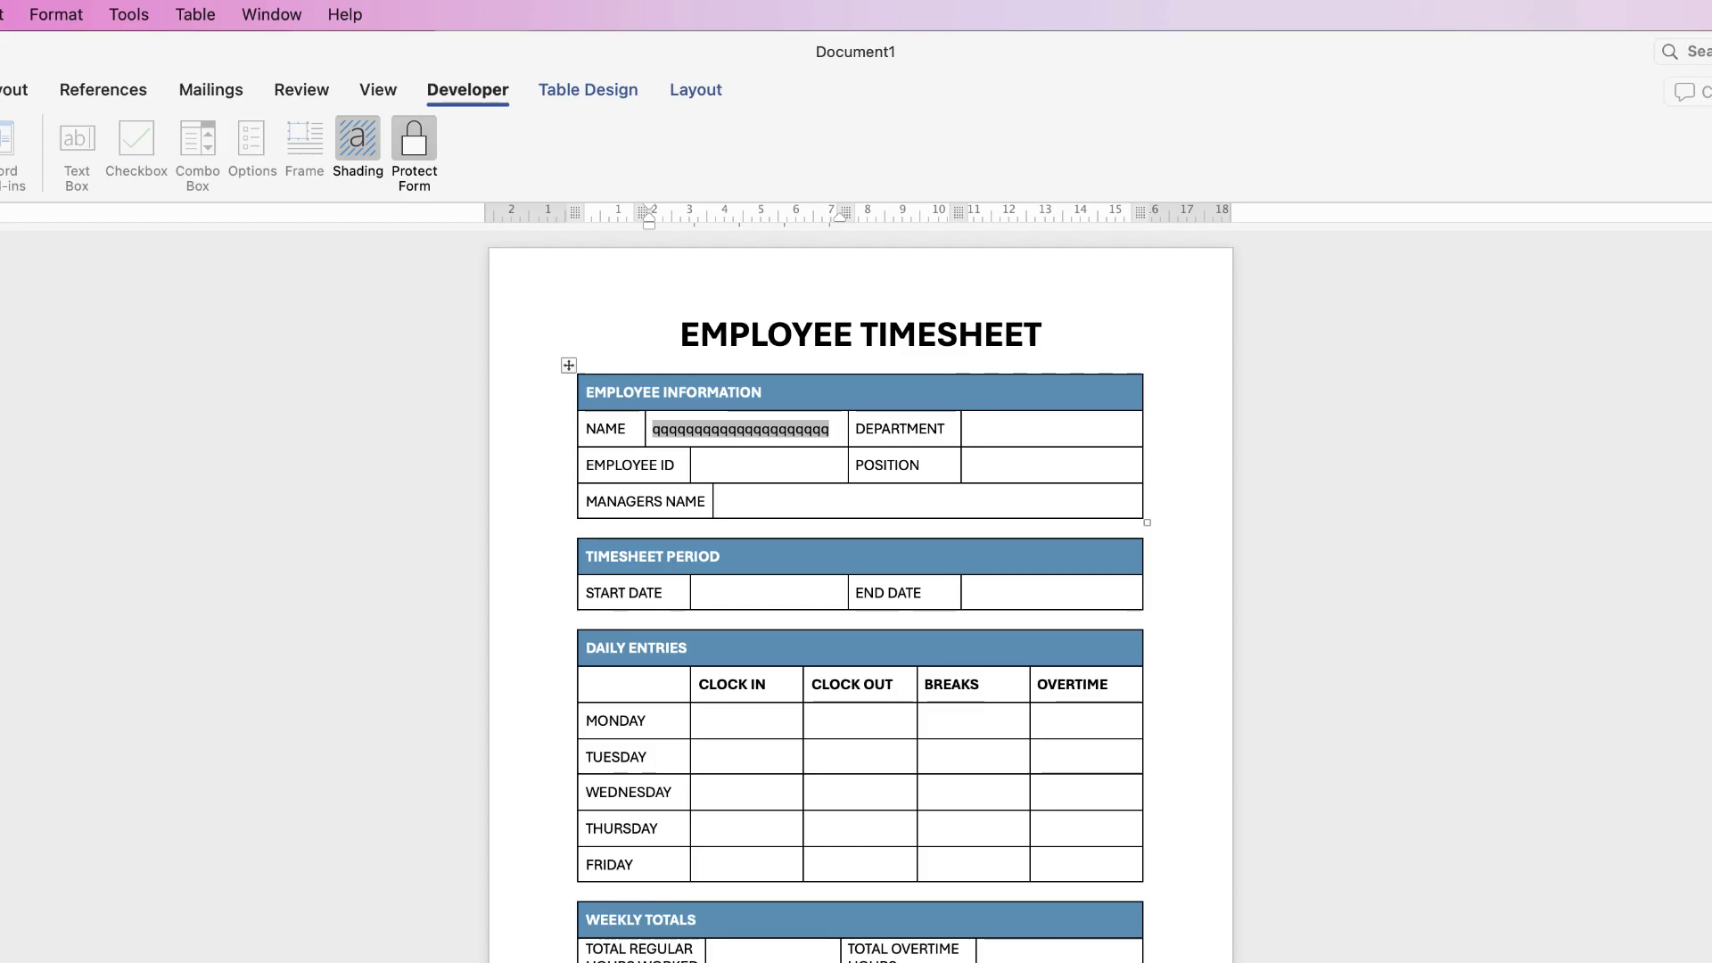
- Clear the test text from the NAME field and unprotect the form
key(BackSpace)
key(BackSpace)
key(BackSpace)
key(BackSpace)
key(BackSpace)
key(BackSpace)
key(BackSpace)
key(BackSpace)
key(BackSpace)
key(BackSpace)
key(BackSpace)
key(BackSpace)
key(BackSpace)
key(BackSpace)
key(BackSpace)
key(BackSpace)
key(BackSpace)
key(BackSpace)
key(BackSpace)
key(BackSpace)
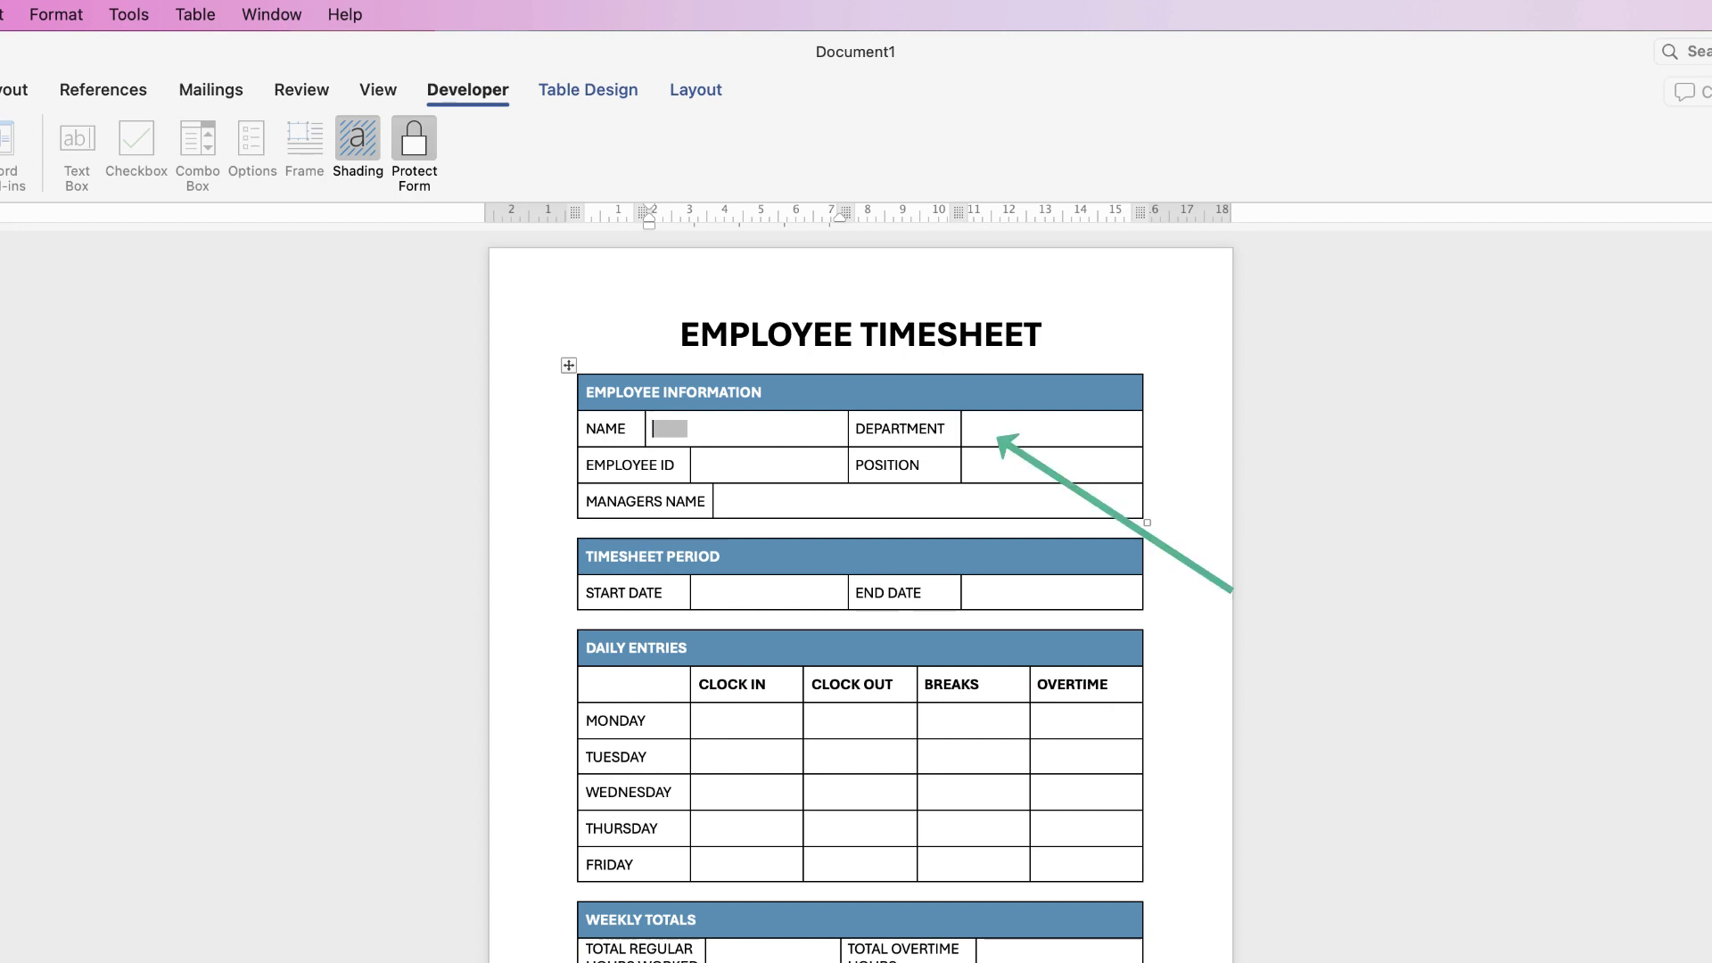
click(414, 139)
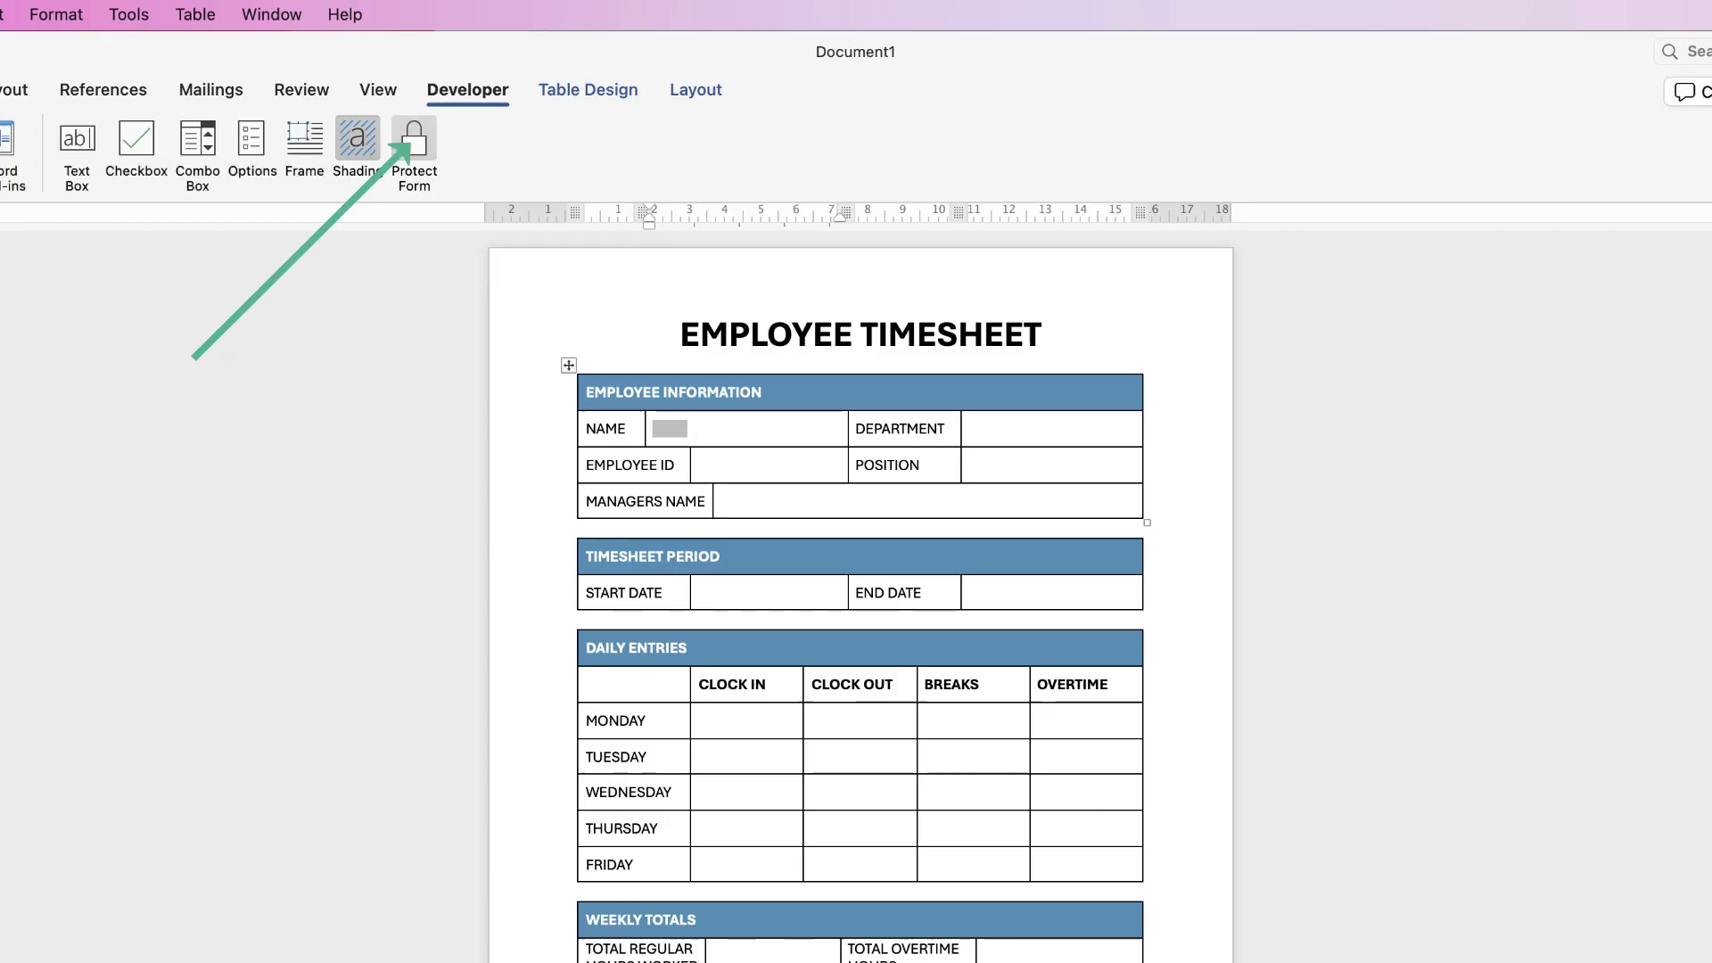
- Insert a combo box form field in the blank cell beside DEPARTMENT and add CLICK HERE as its first item
click(198, 139)
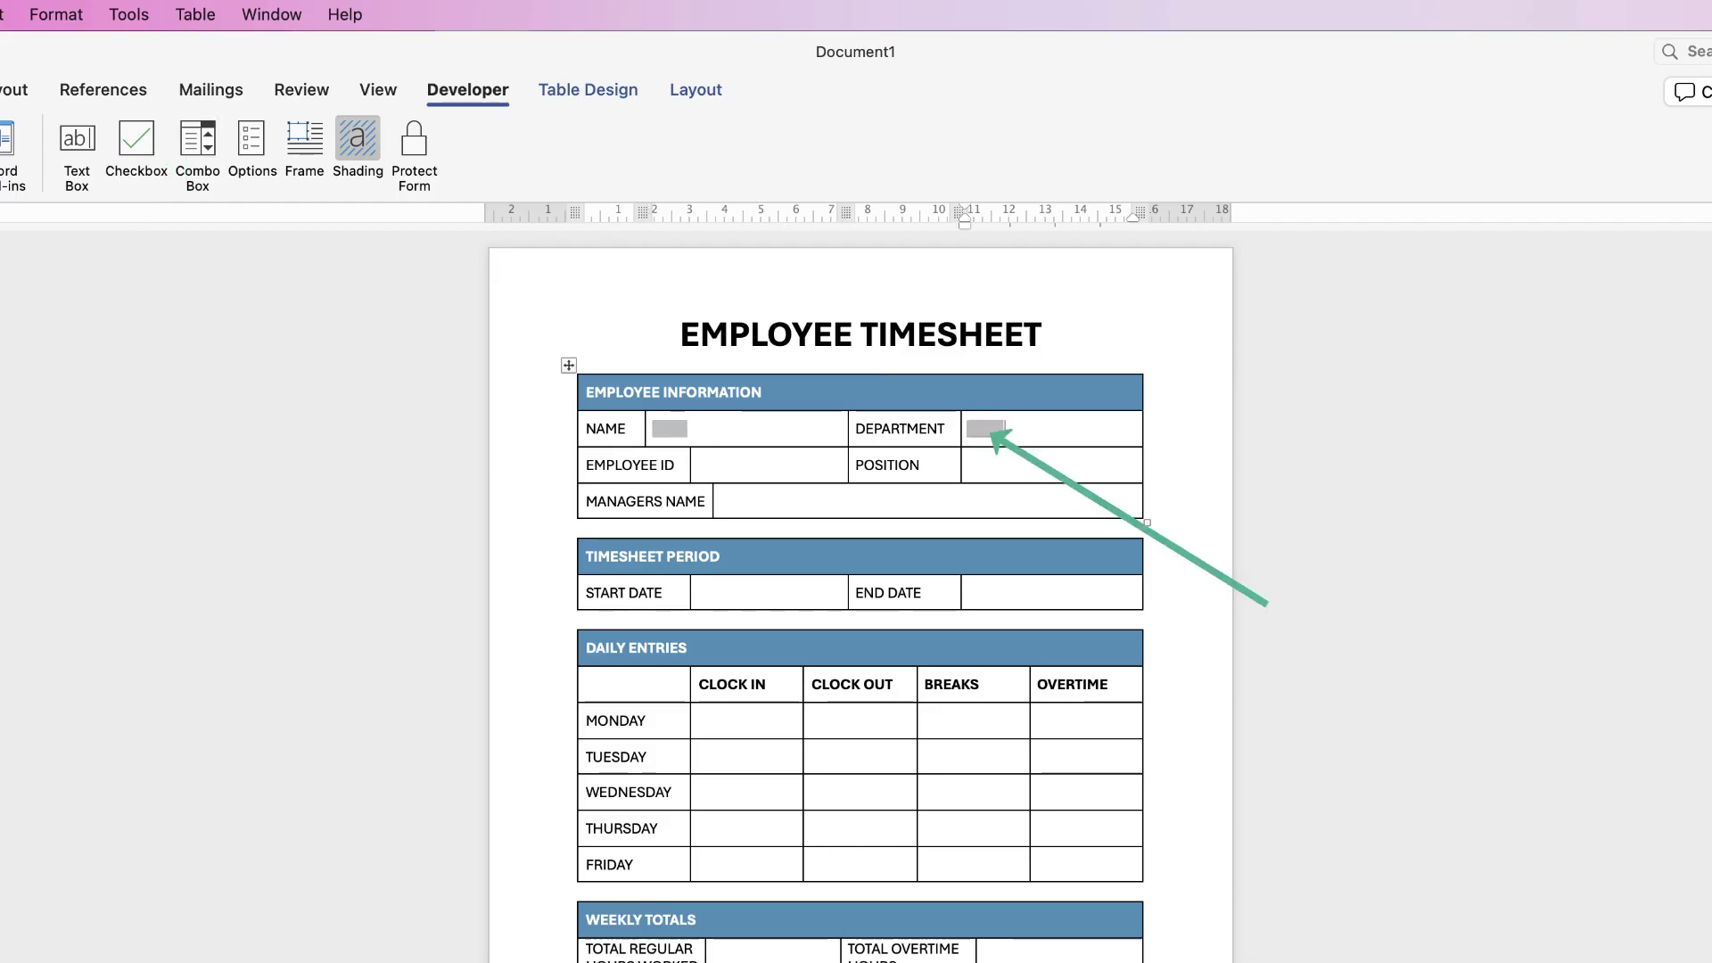
double_click(985, 429)
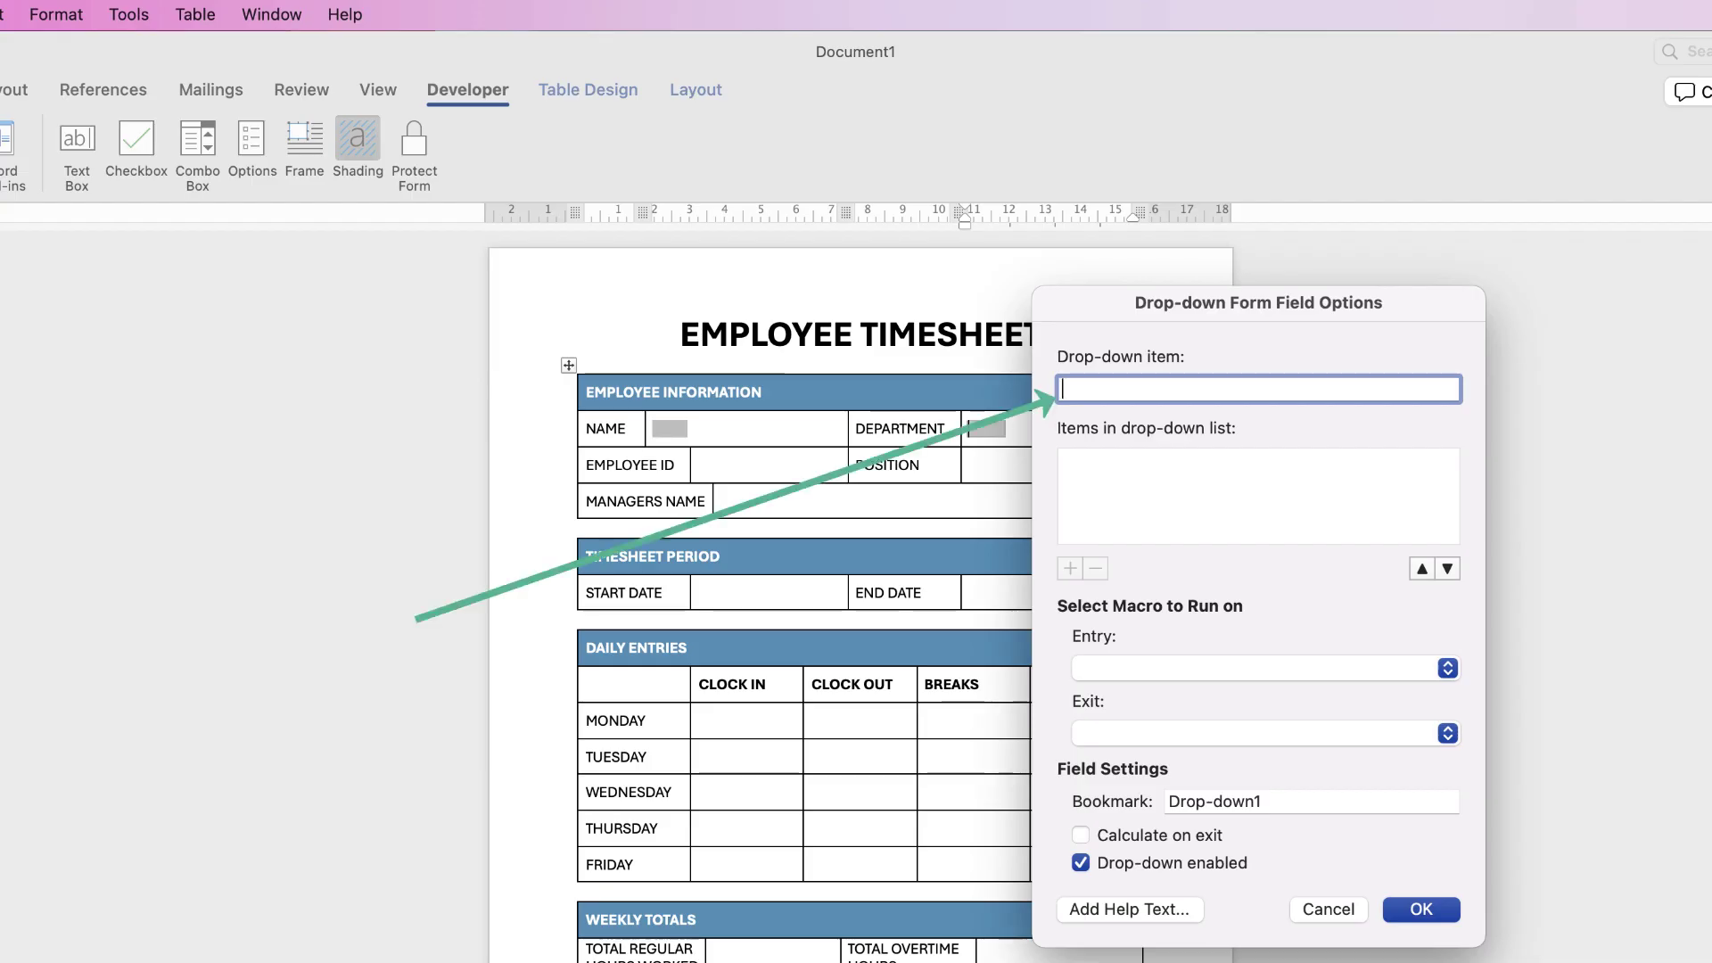
text(CLICK )
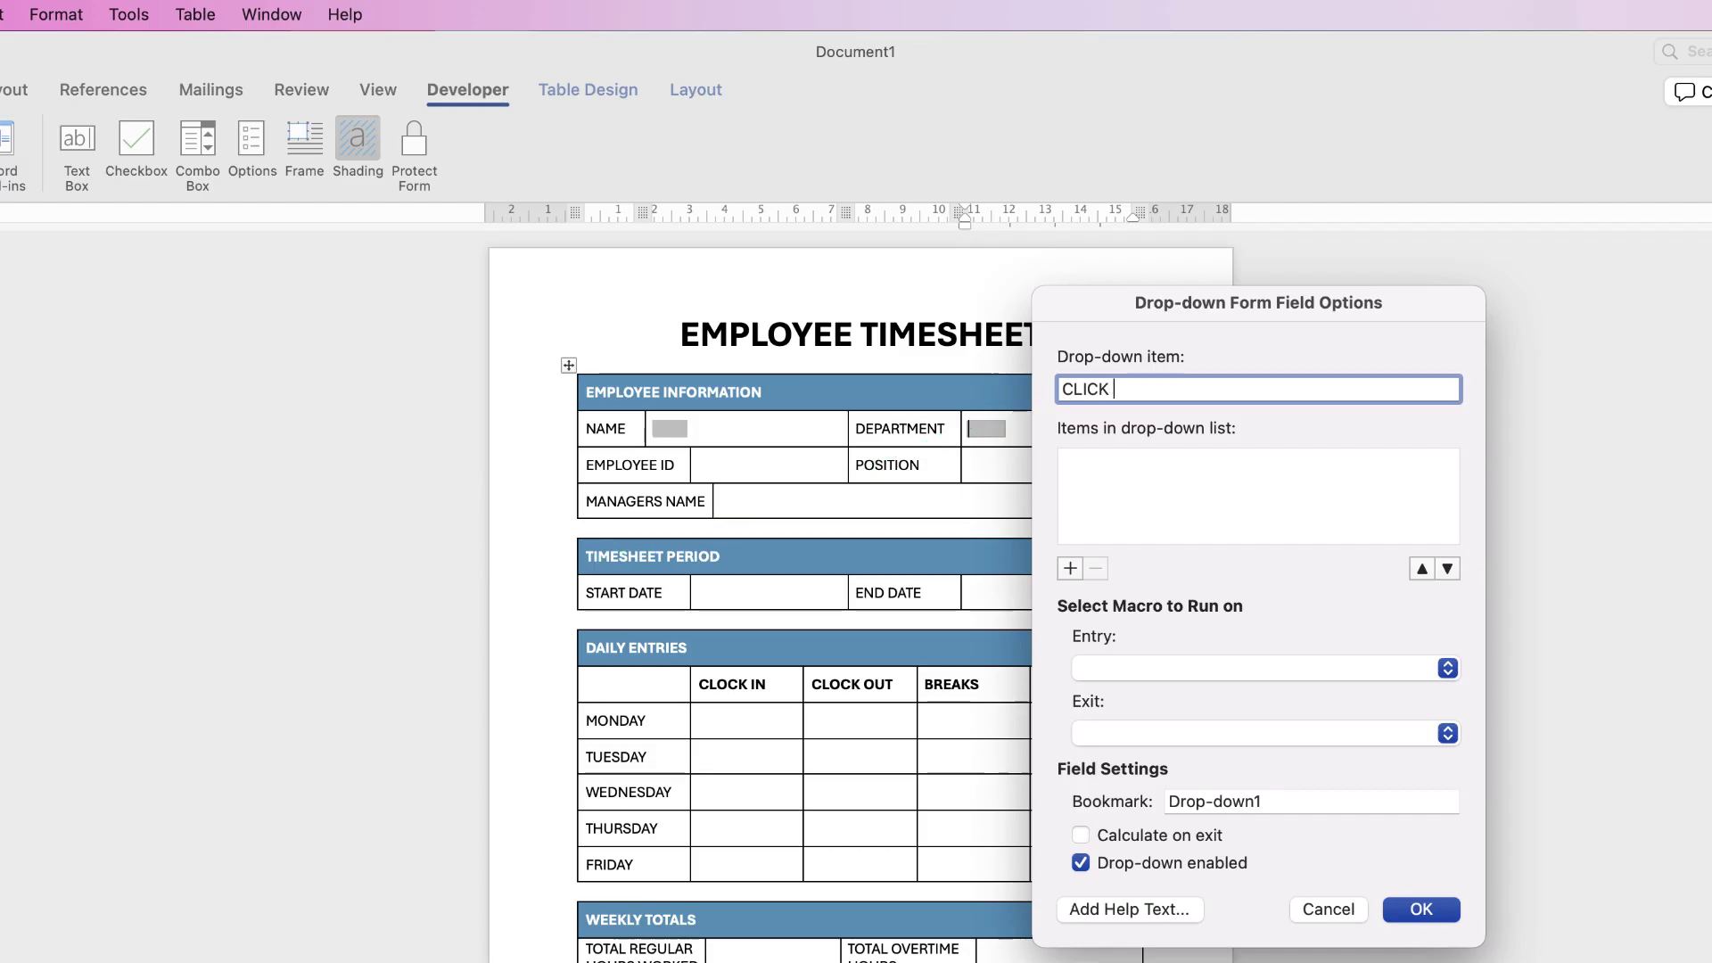
text(HER)
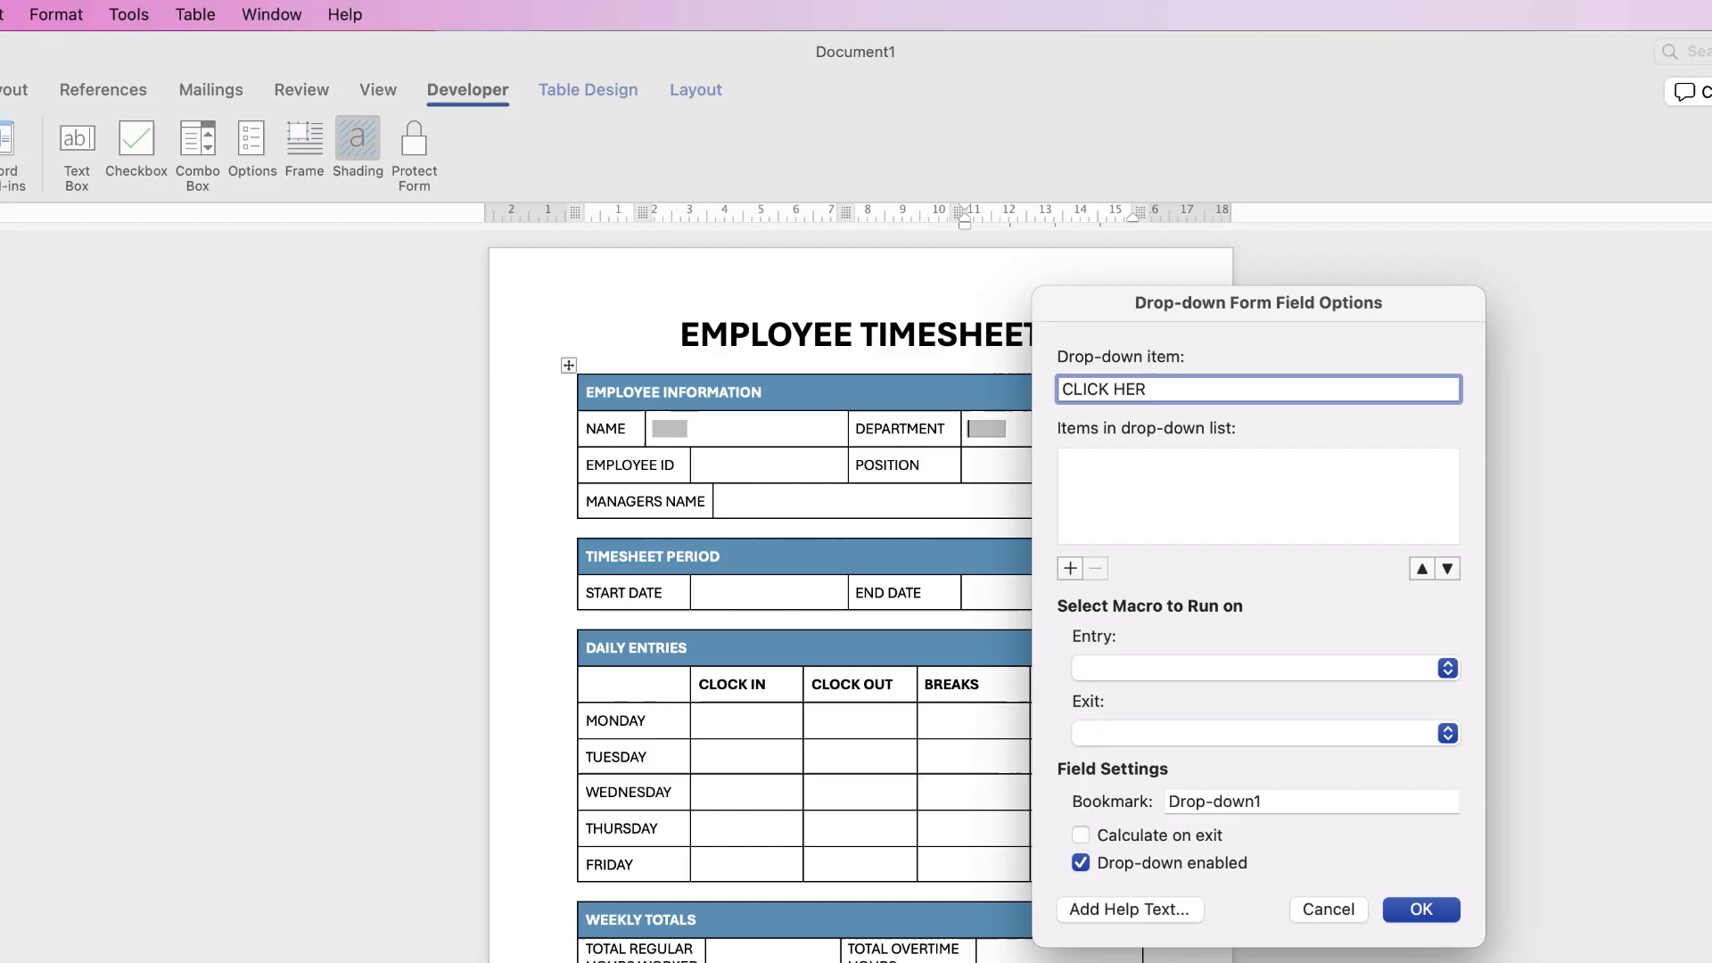
text(E)
key(Return)
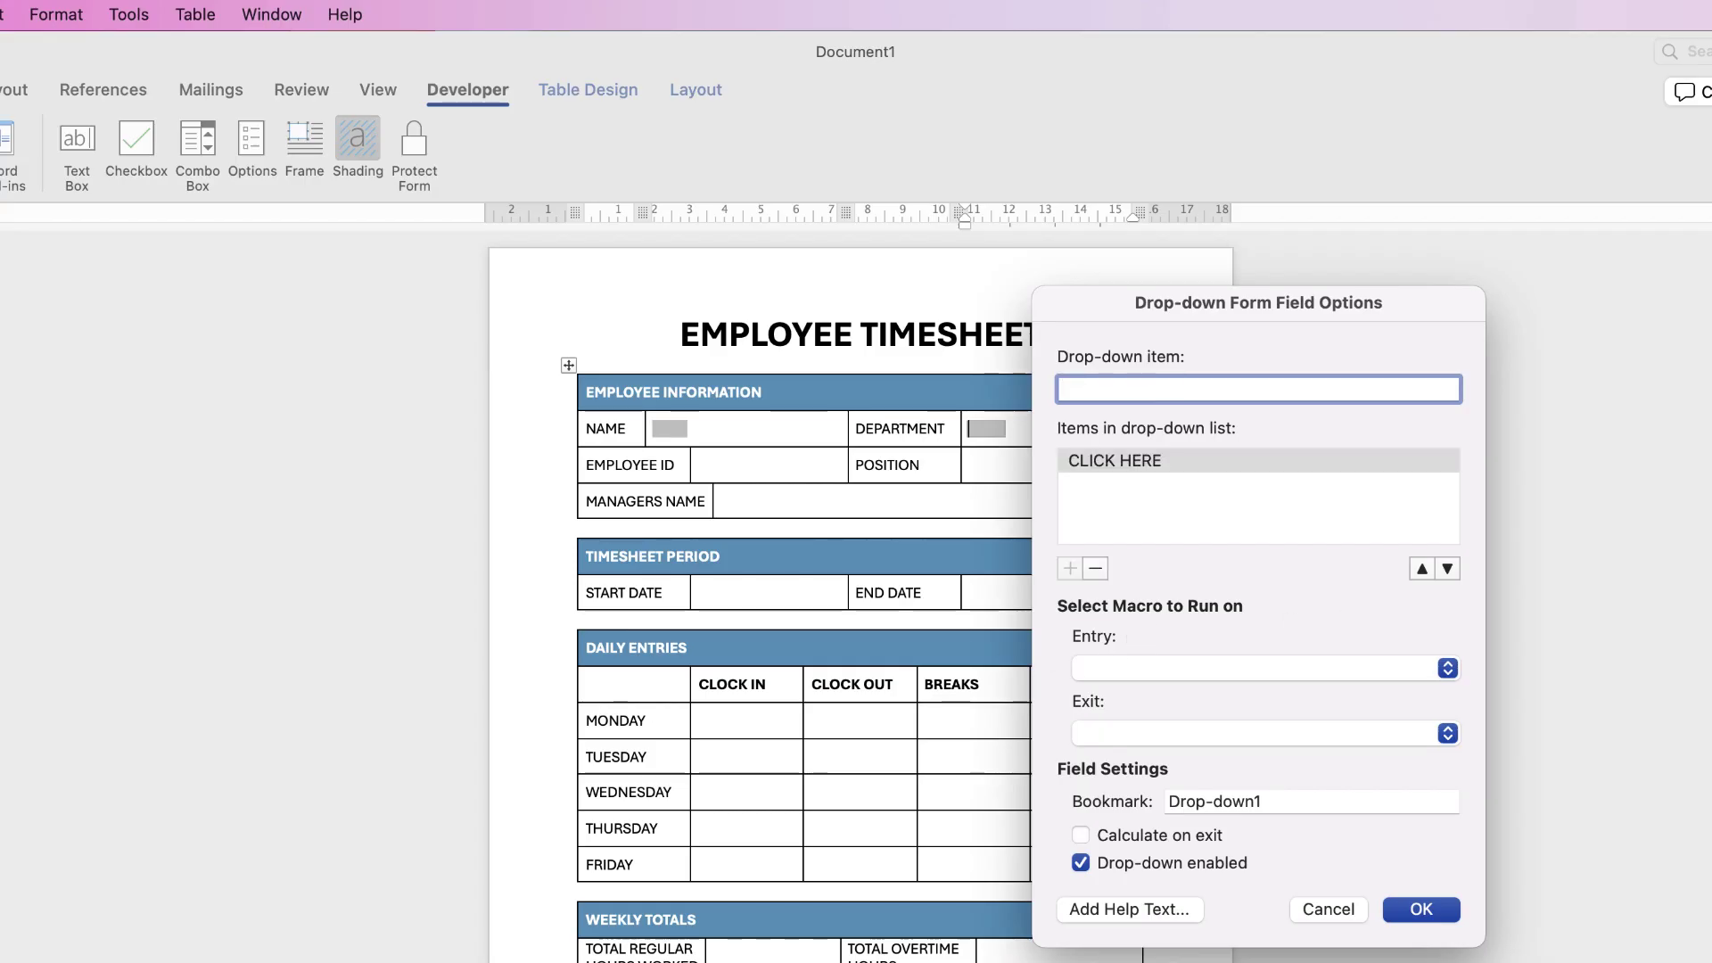
- Add ACCOUNTS, HUMAN RESOURCES and MARKETING to the DEPARTMENT field's drop-down list
text(ACC)
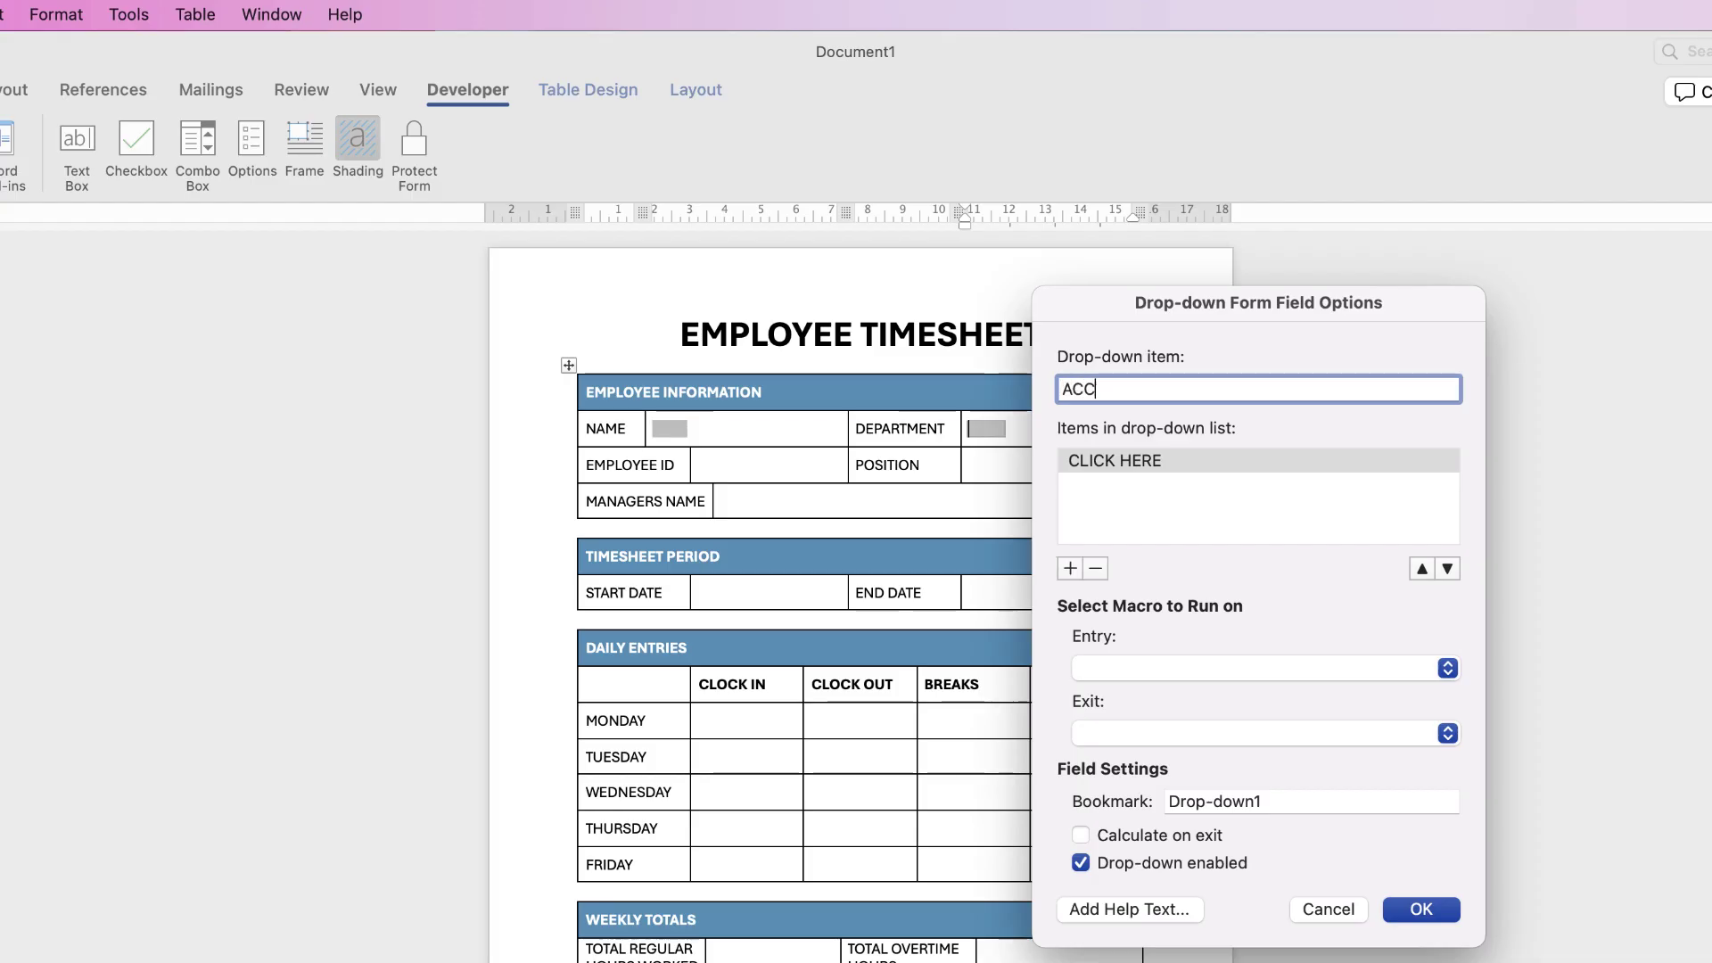
text(OUNTS)
key(Return)
text(HUMAN RESOURCES)
key(Return)
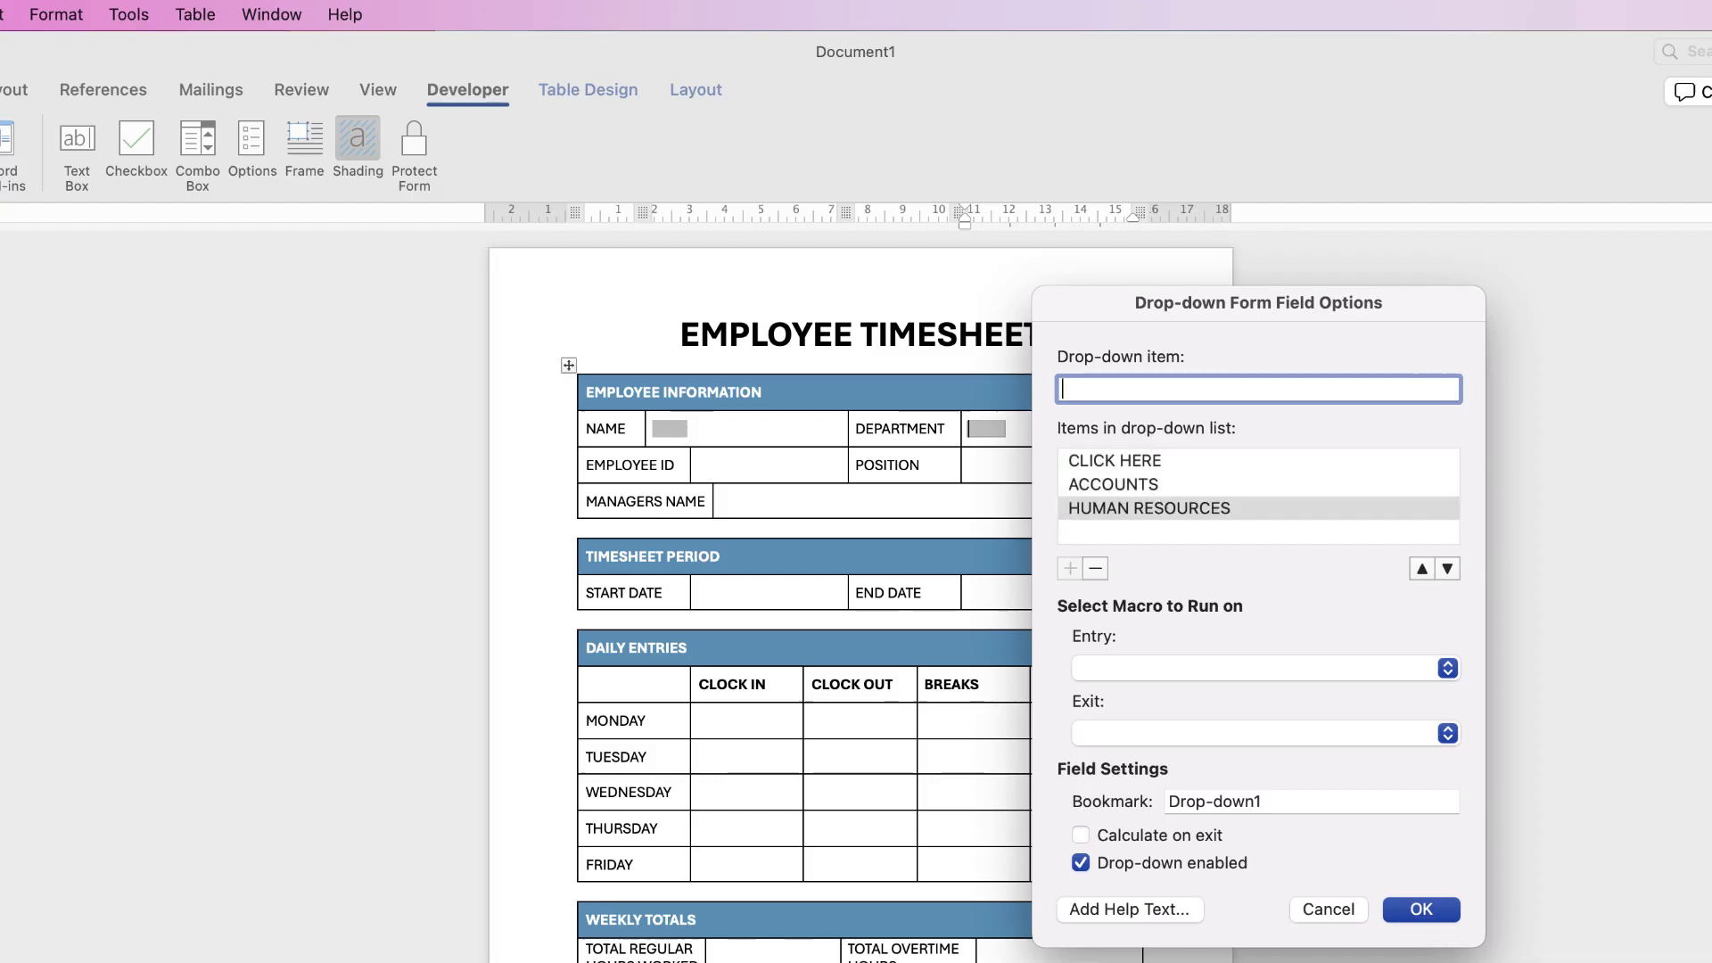
text(MARKETING)
key(Return)
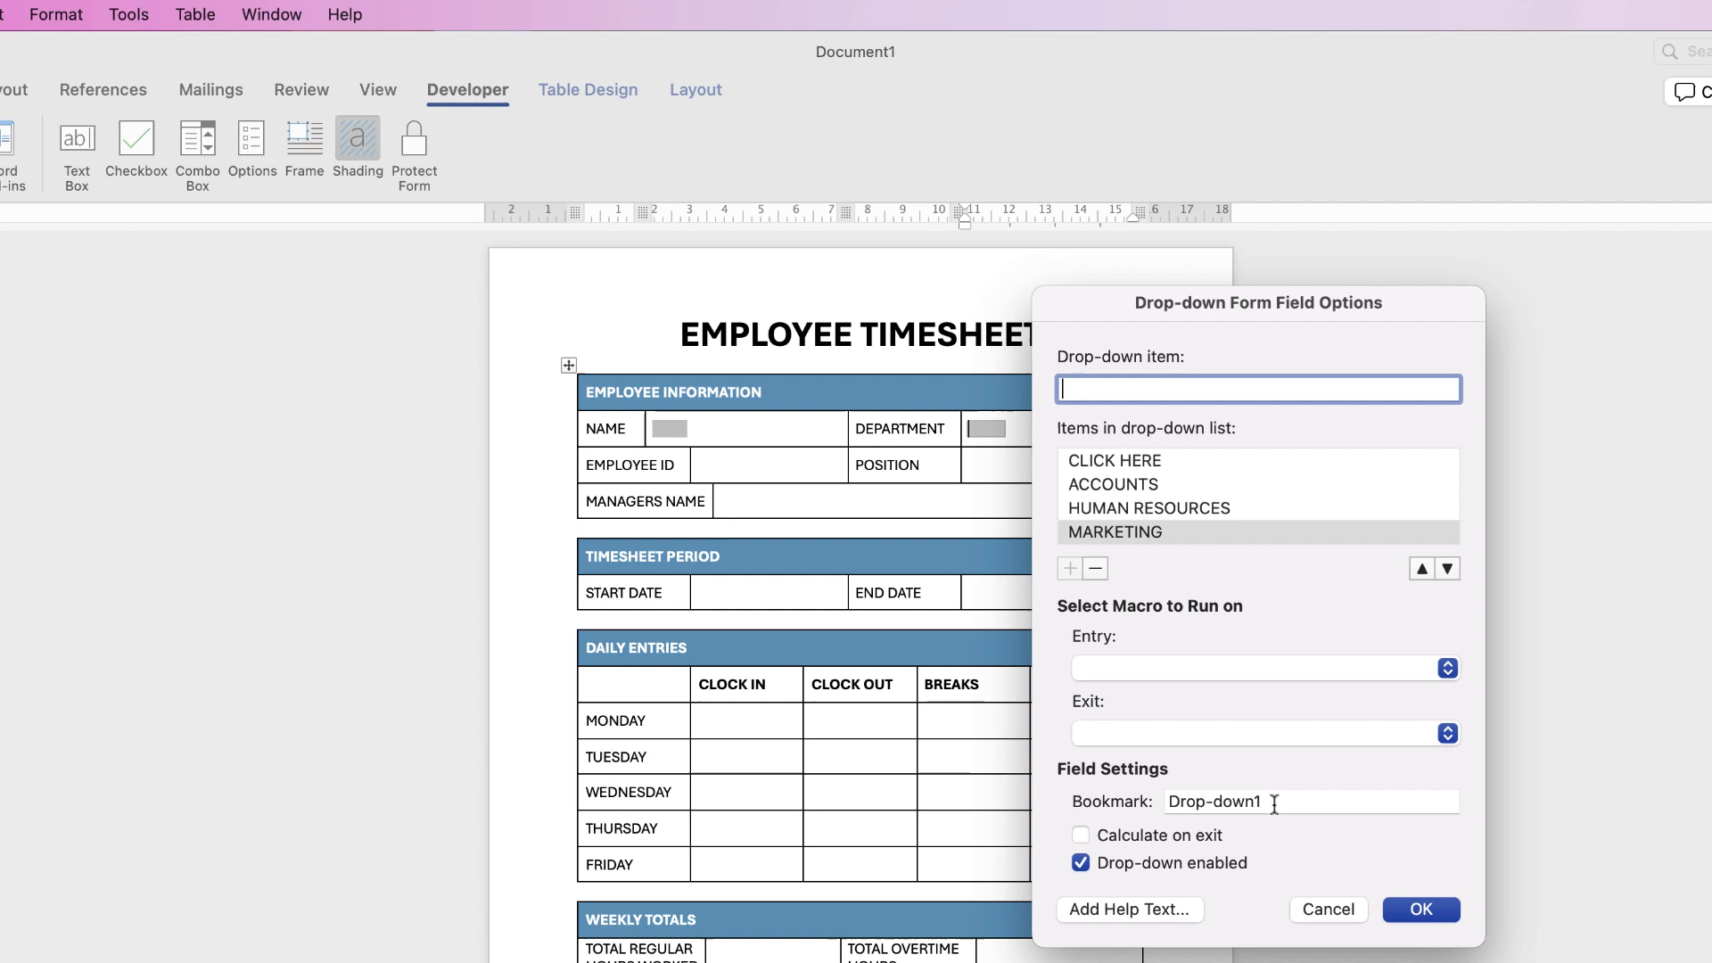
- Rename the DEPARTMENT drop-down field's bookmark to DEPARTMENTS and apply the field options
drag(1269, 802, 1157, 795)
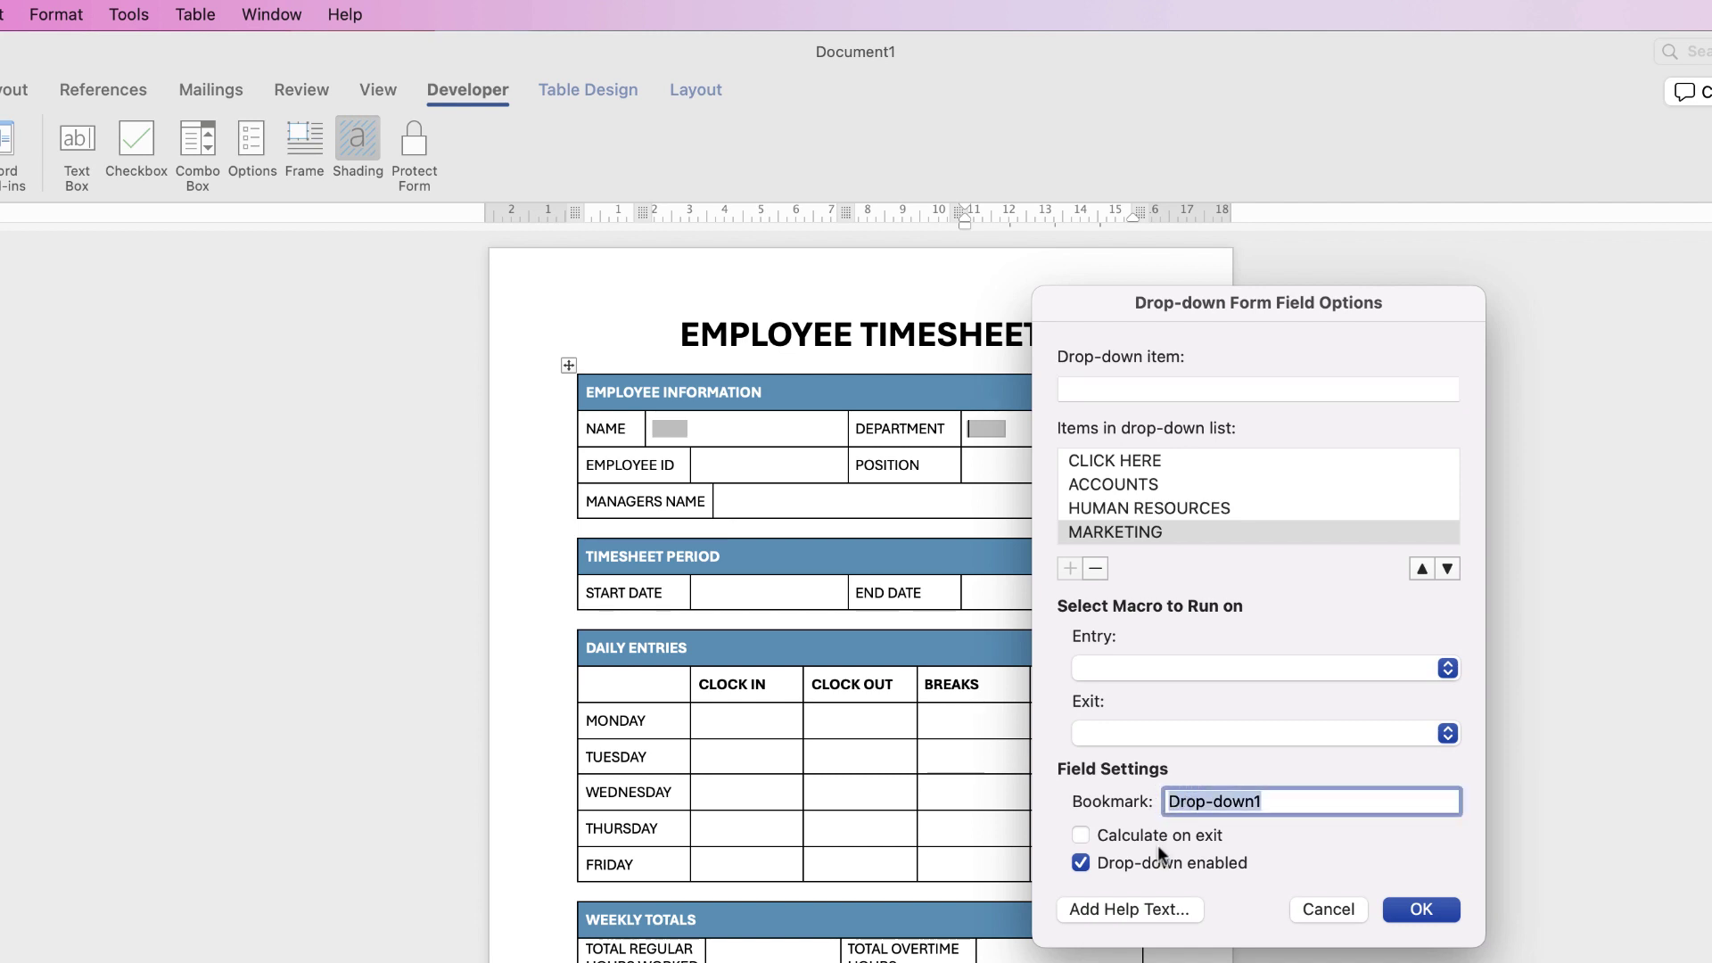
text(DEPARTMENTS)
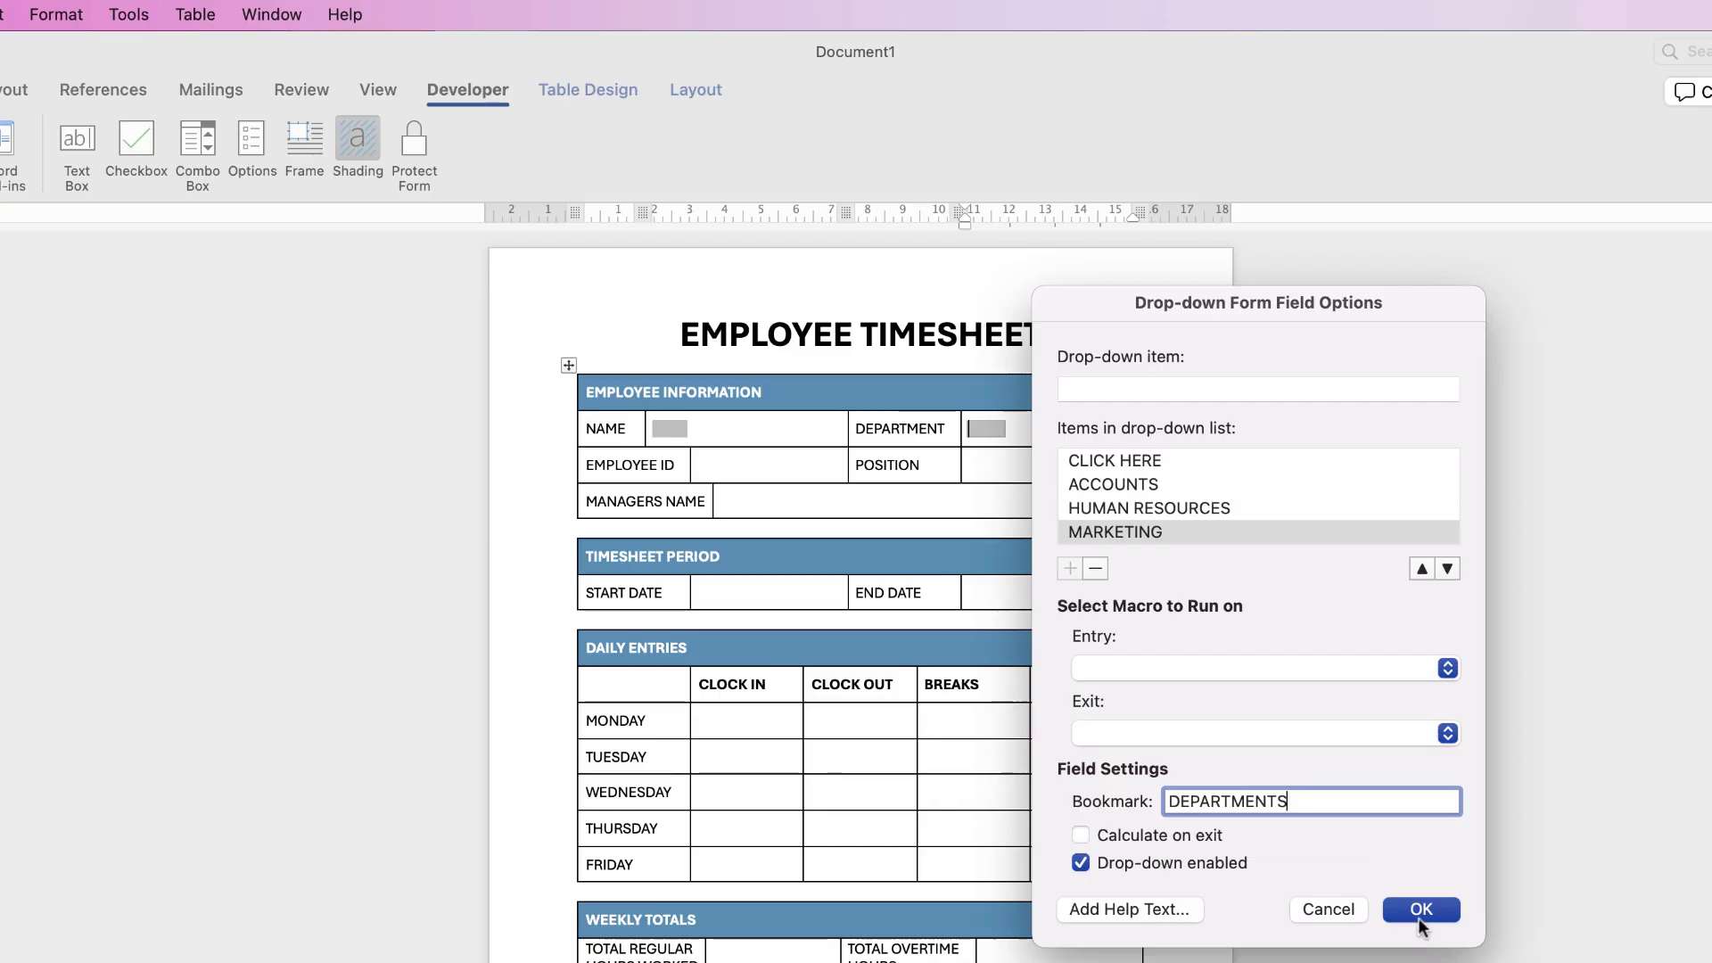
click(1422, 910)
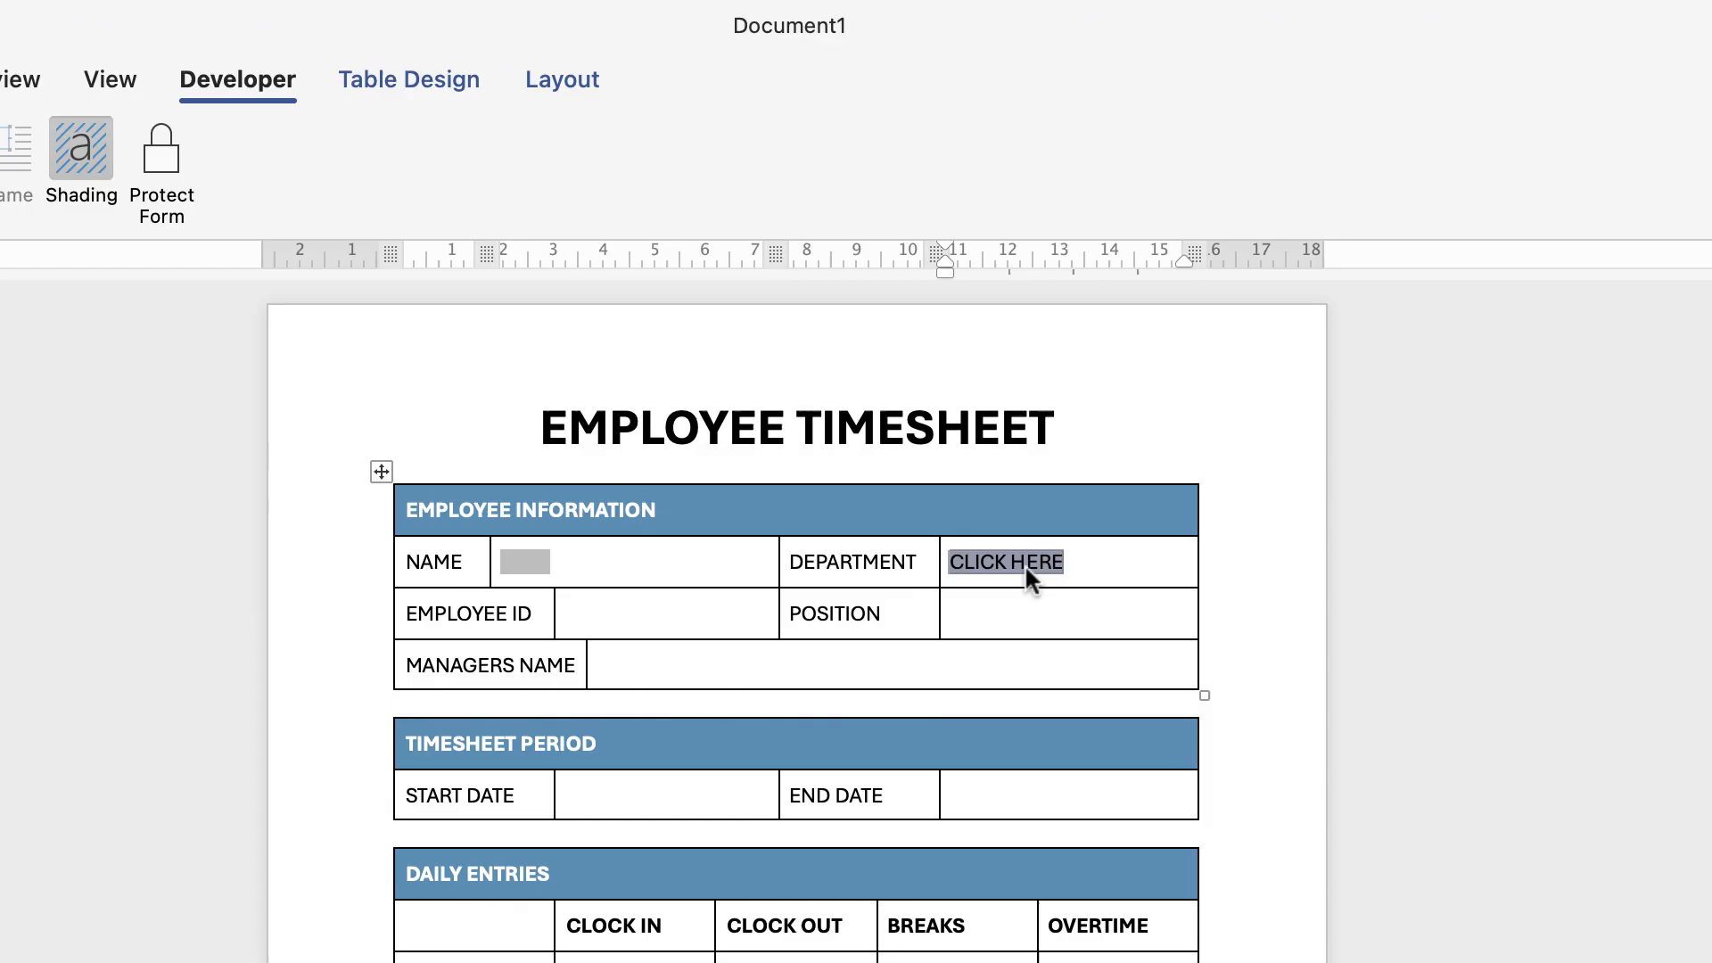
- Temporarily protect the form to try the DEPARTMENT drop-down choices and the NAME field, and unprotect it again
click(161, 152)
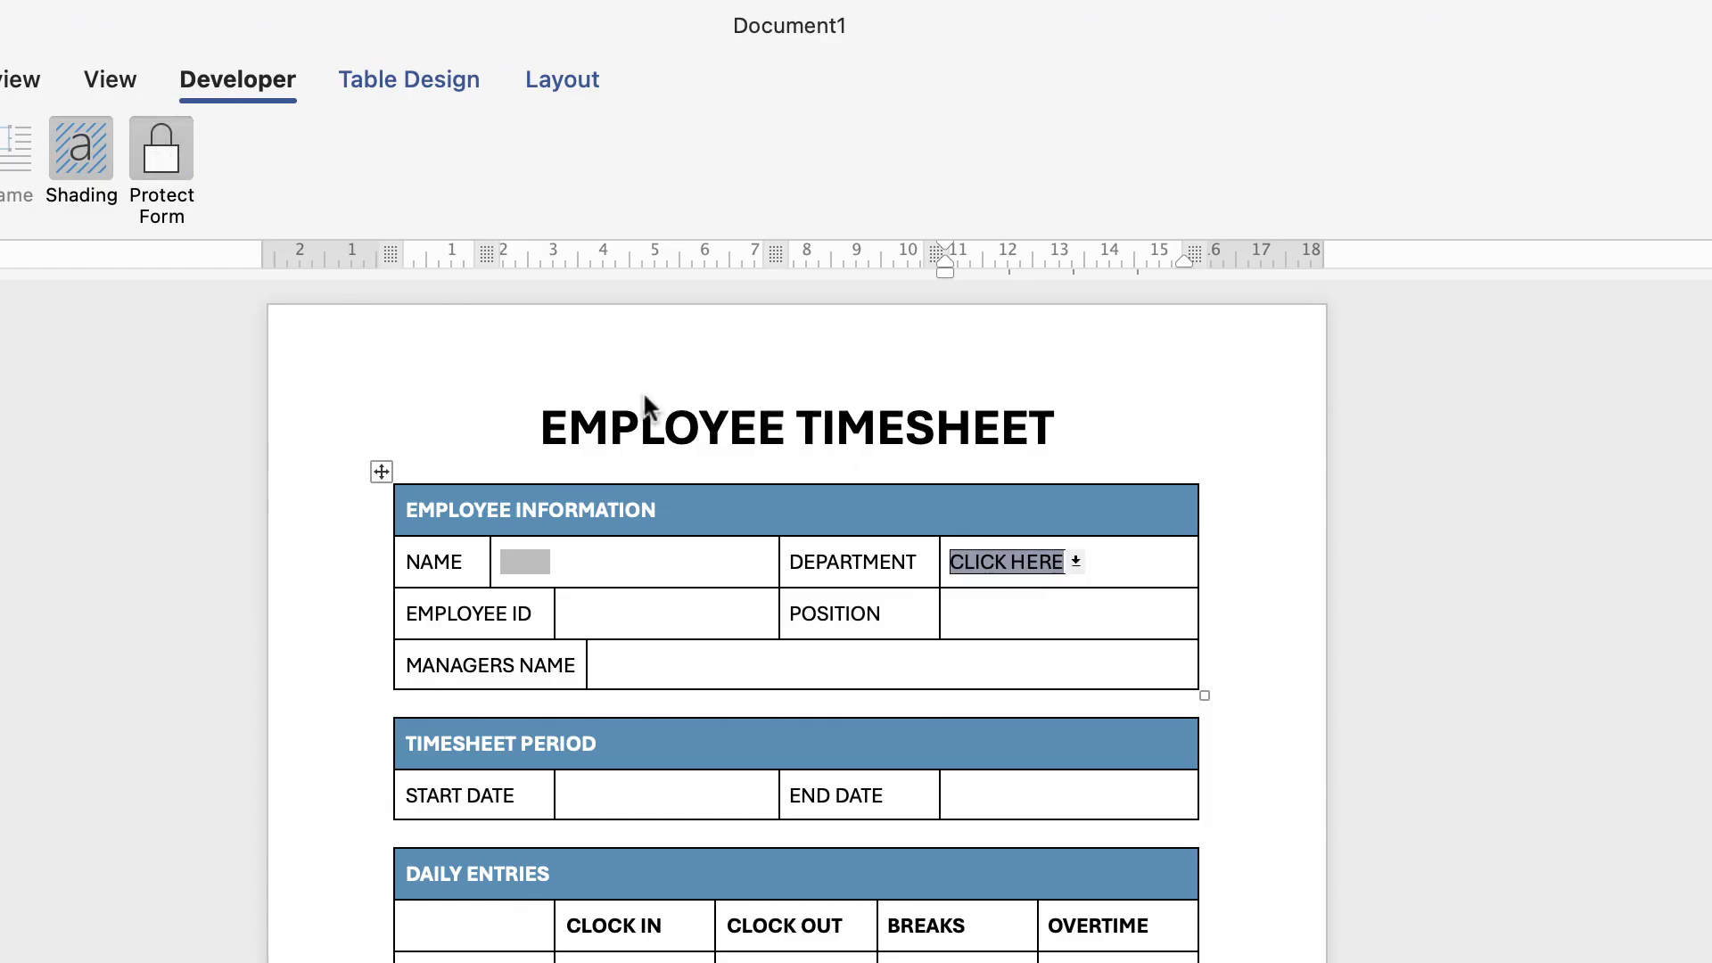
click(1073, 562)
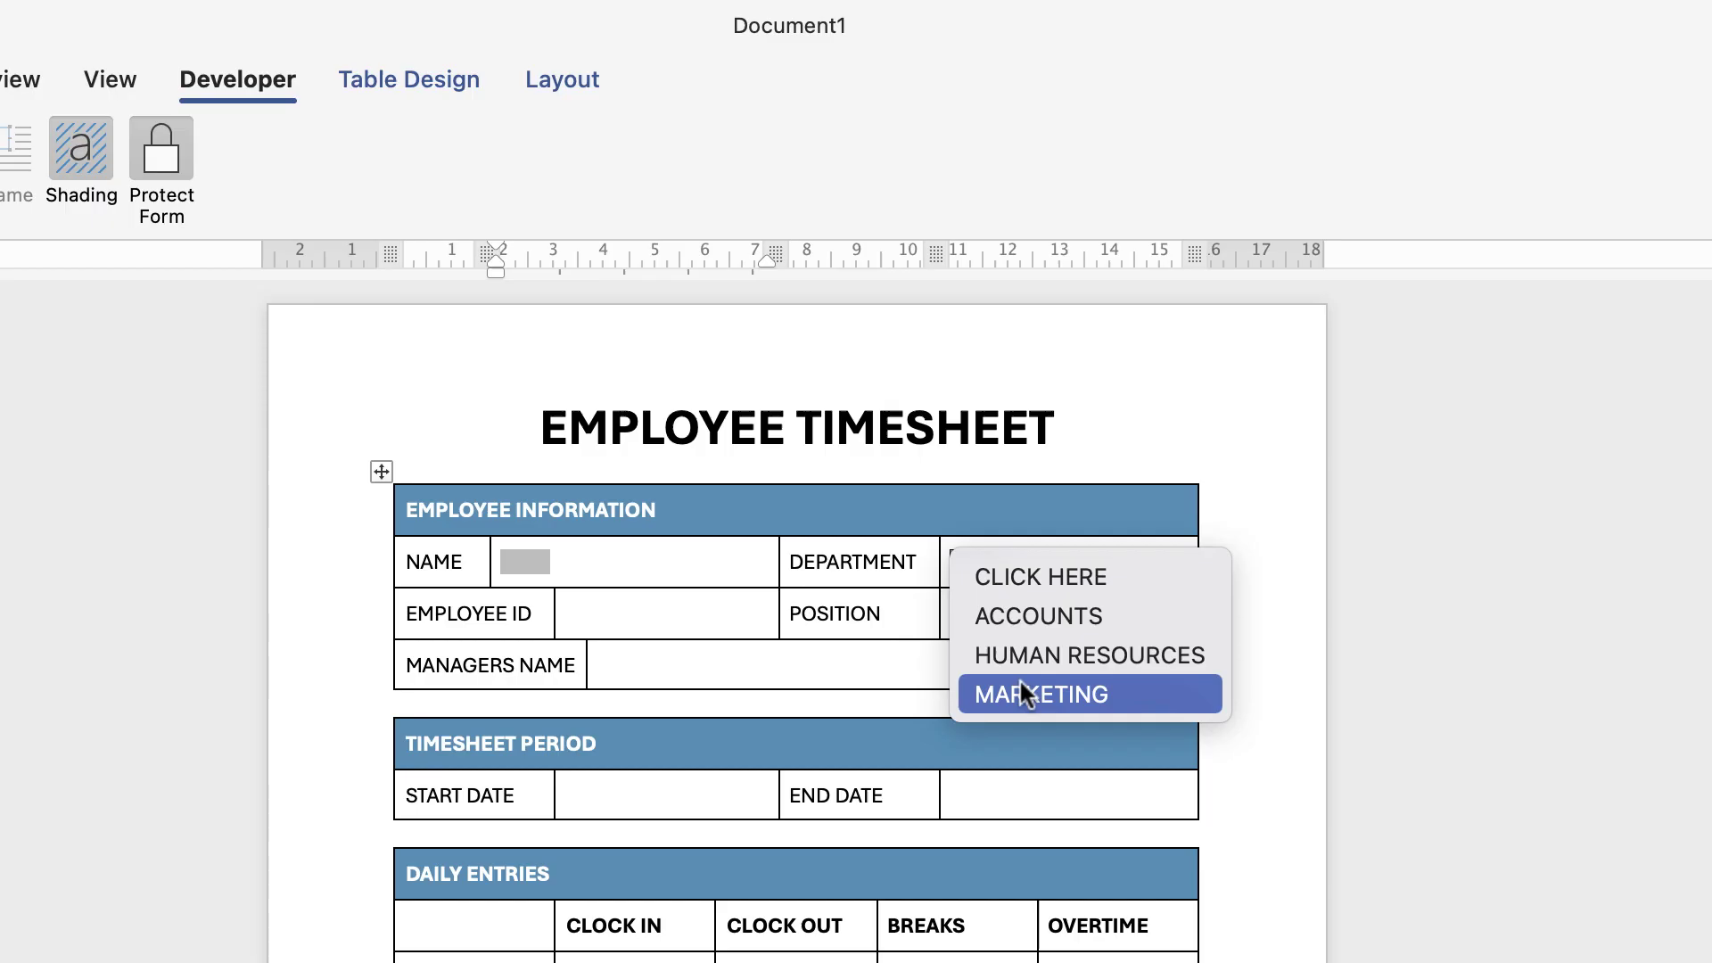
click(560, 568)
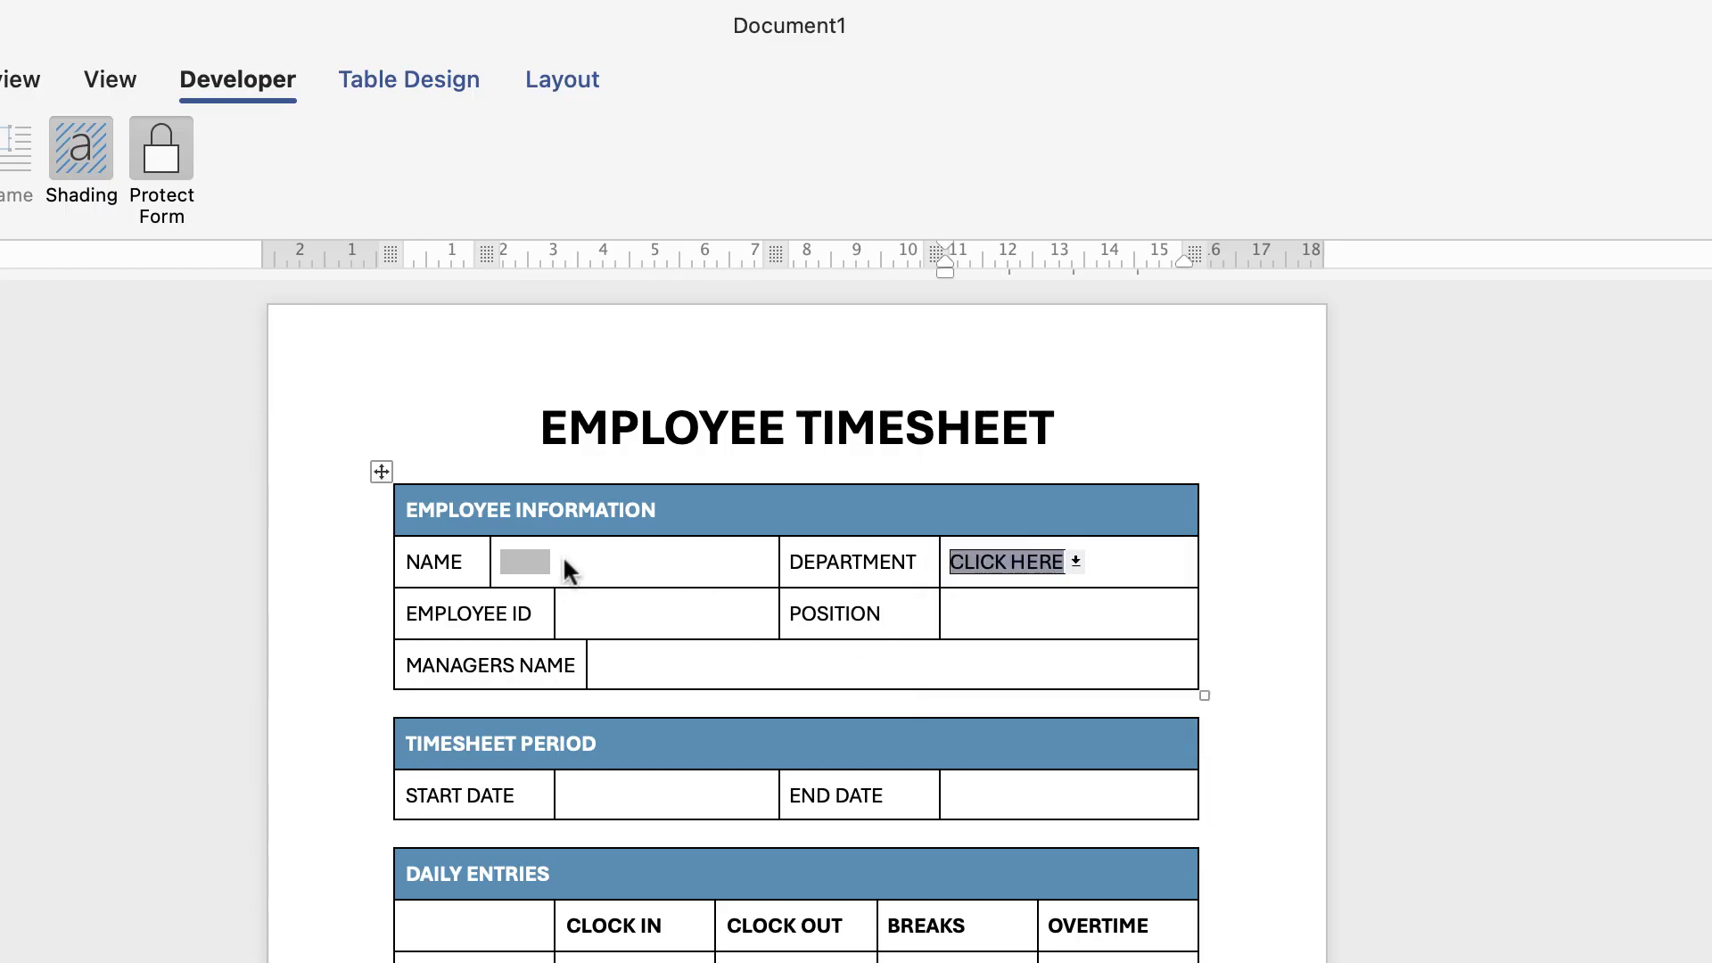
click(522, 564)
click(526, 562)
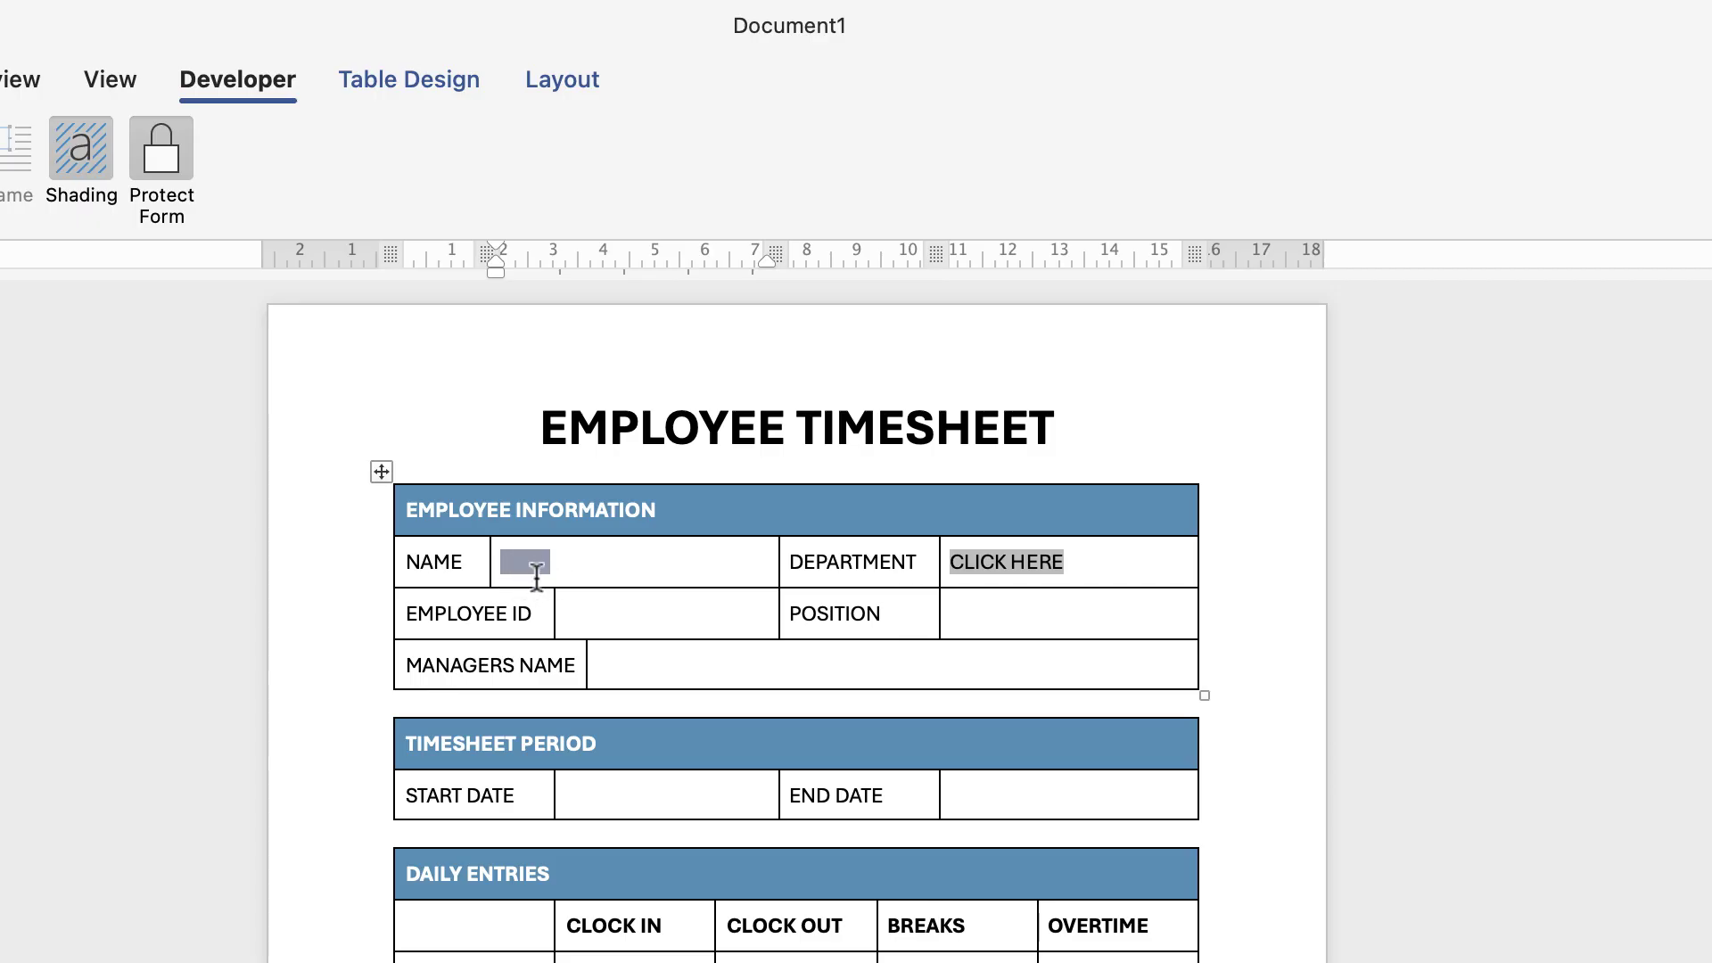
click(656, 609)
click(165, 166)
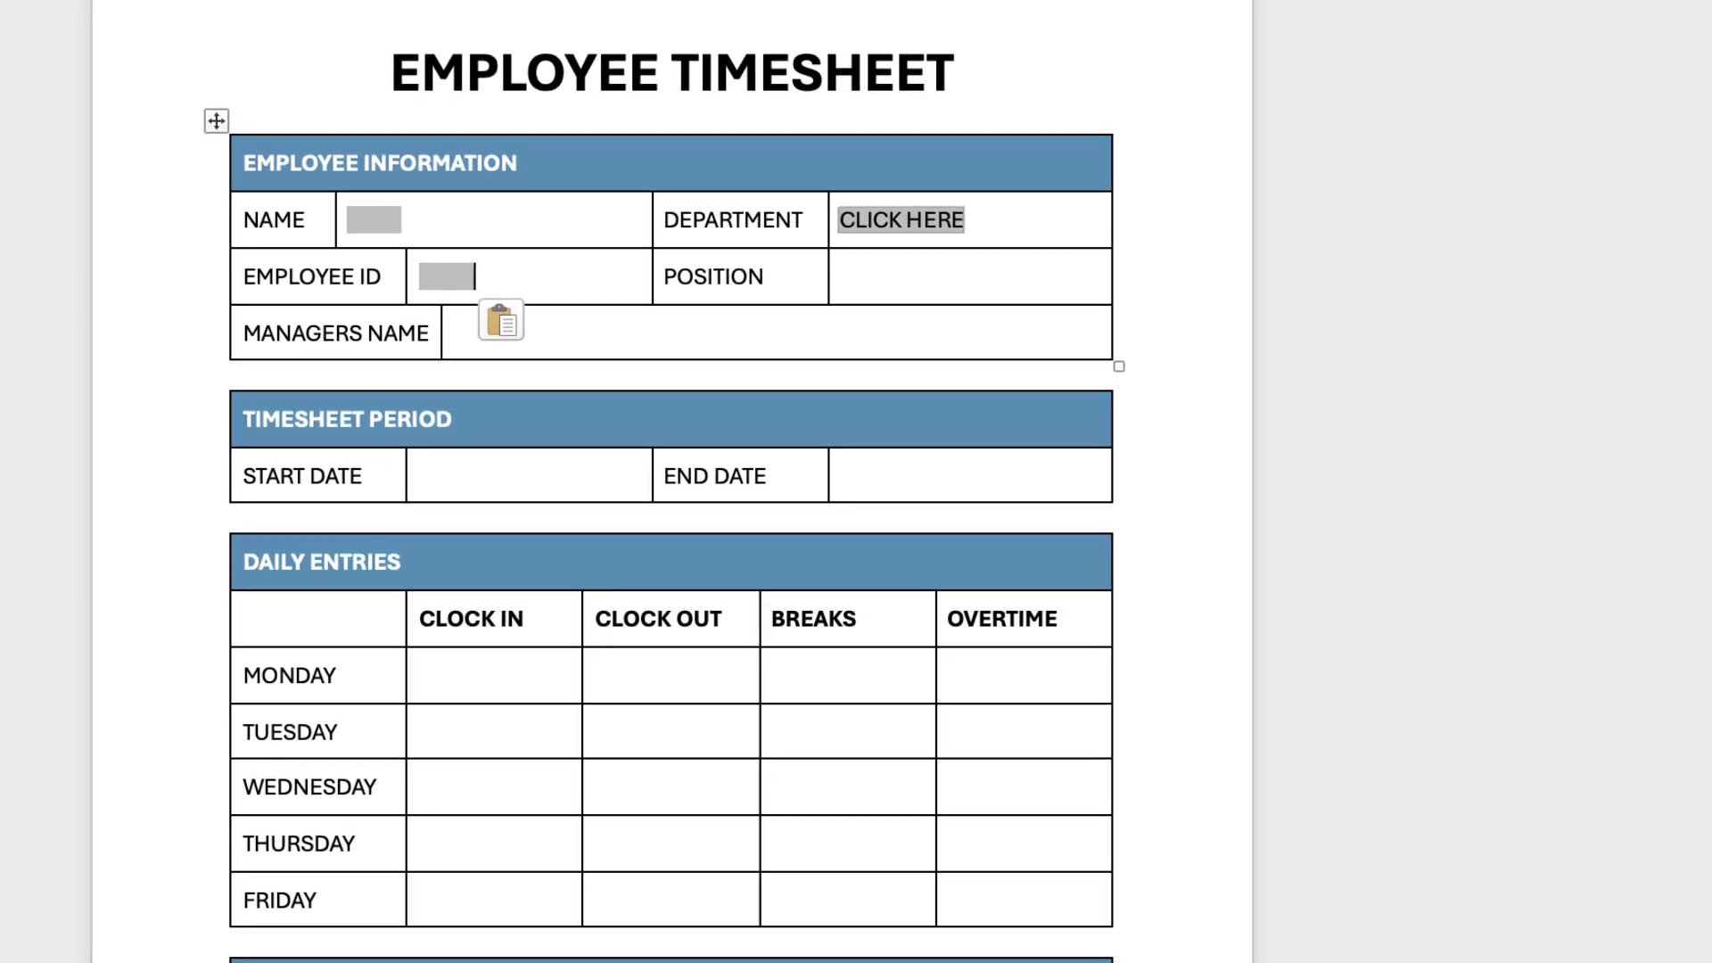
- Copy the NAME text field into the cells beside EMPLOYEE ID, POSITION and MANAGERS NAME, and check the MANAGERS NAME field's options
double_click(542, 387)
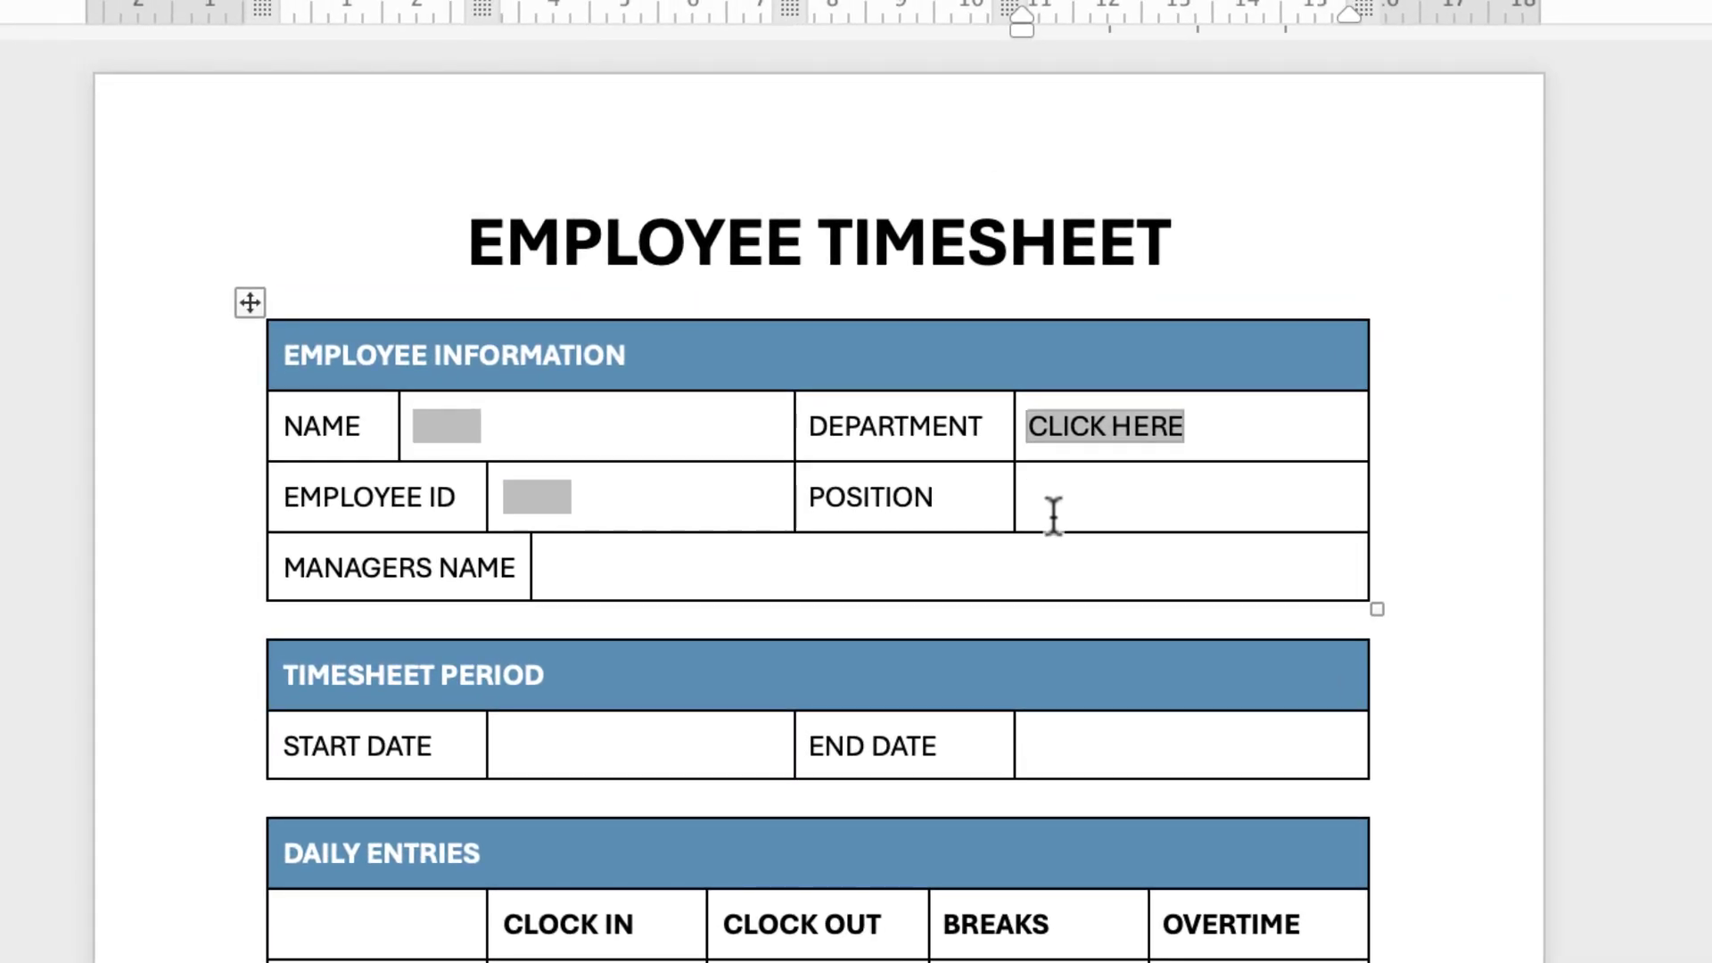
key(ctrl+v)
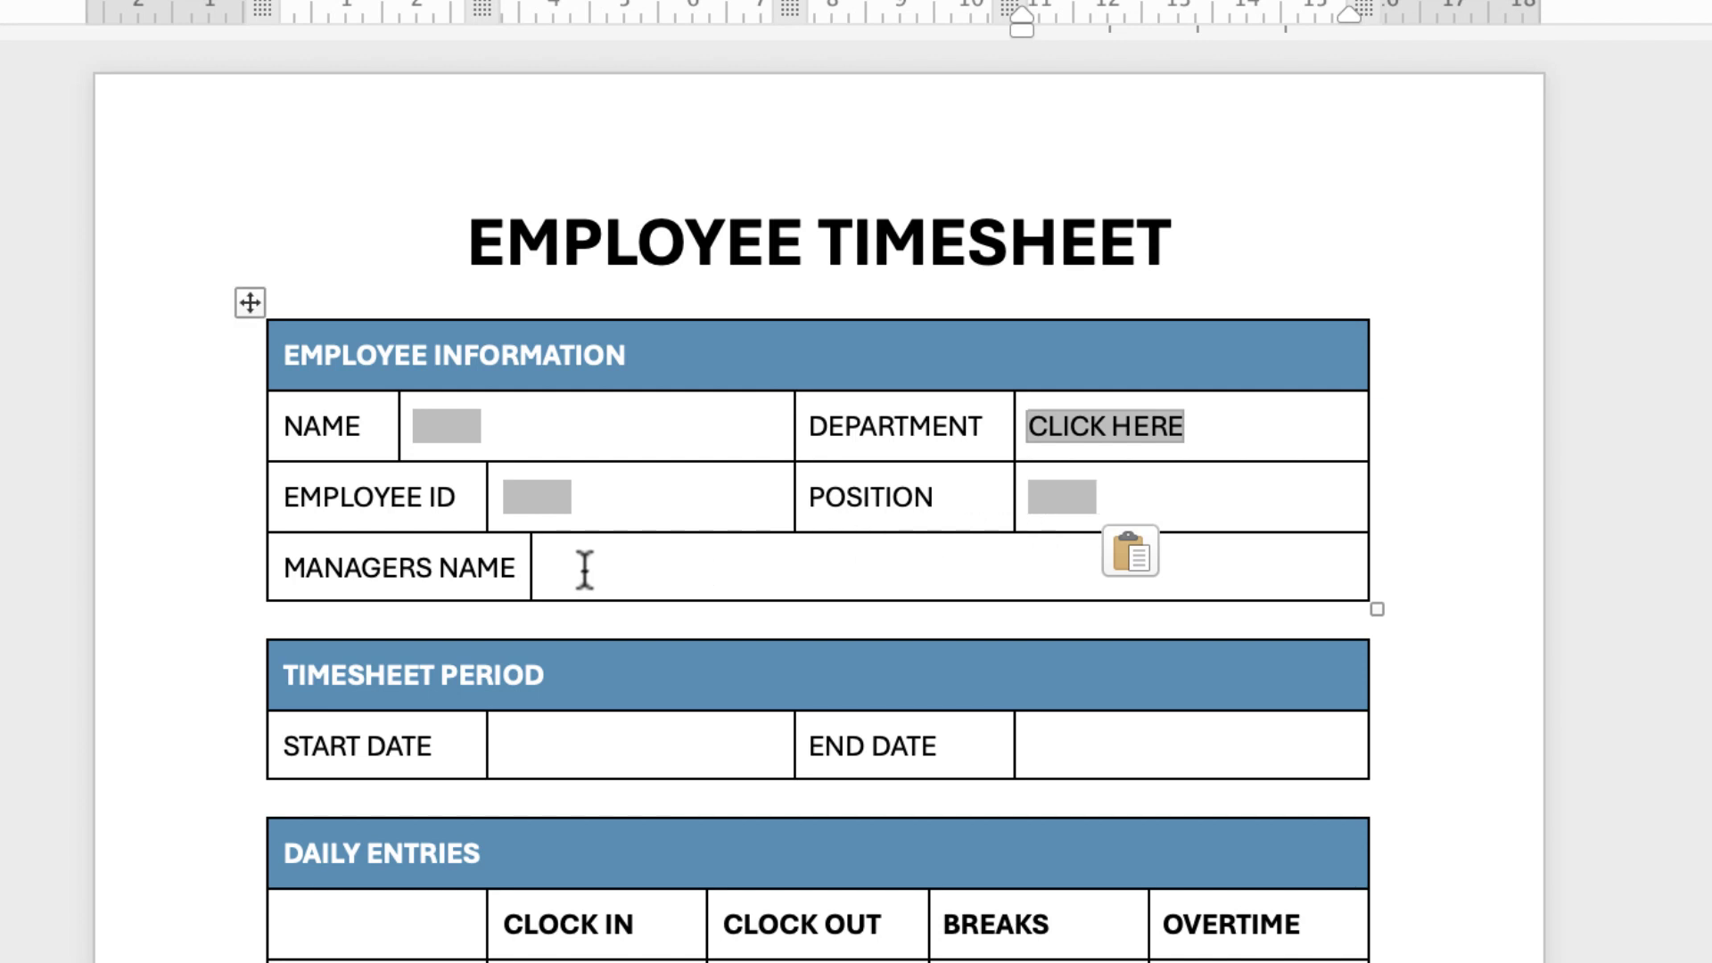
click(582, 571)
key(ctrl+v)
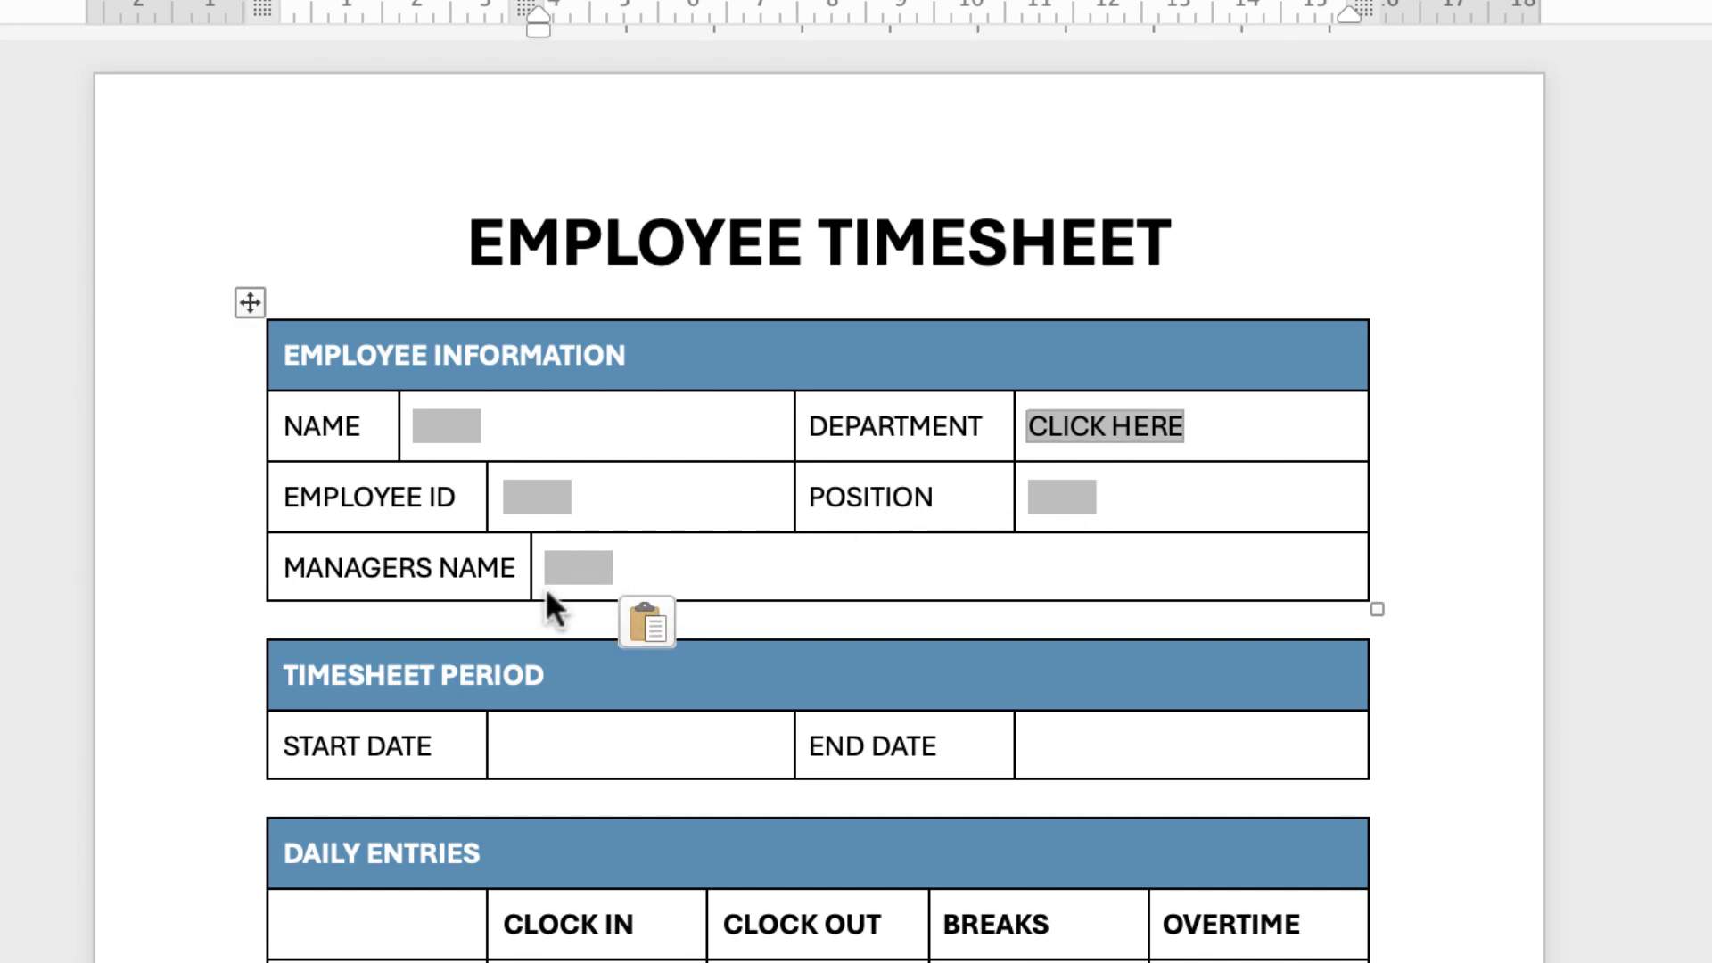
double_click(570, 563)
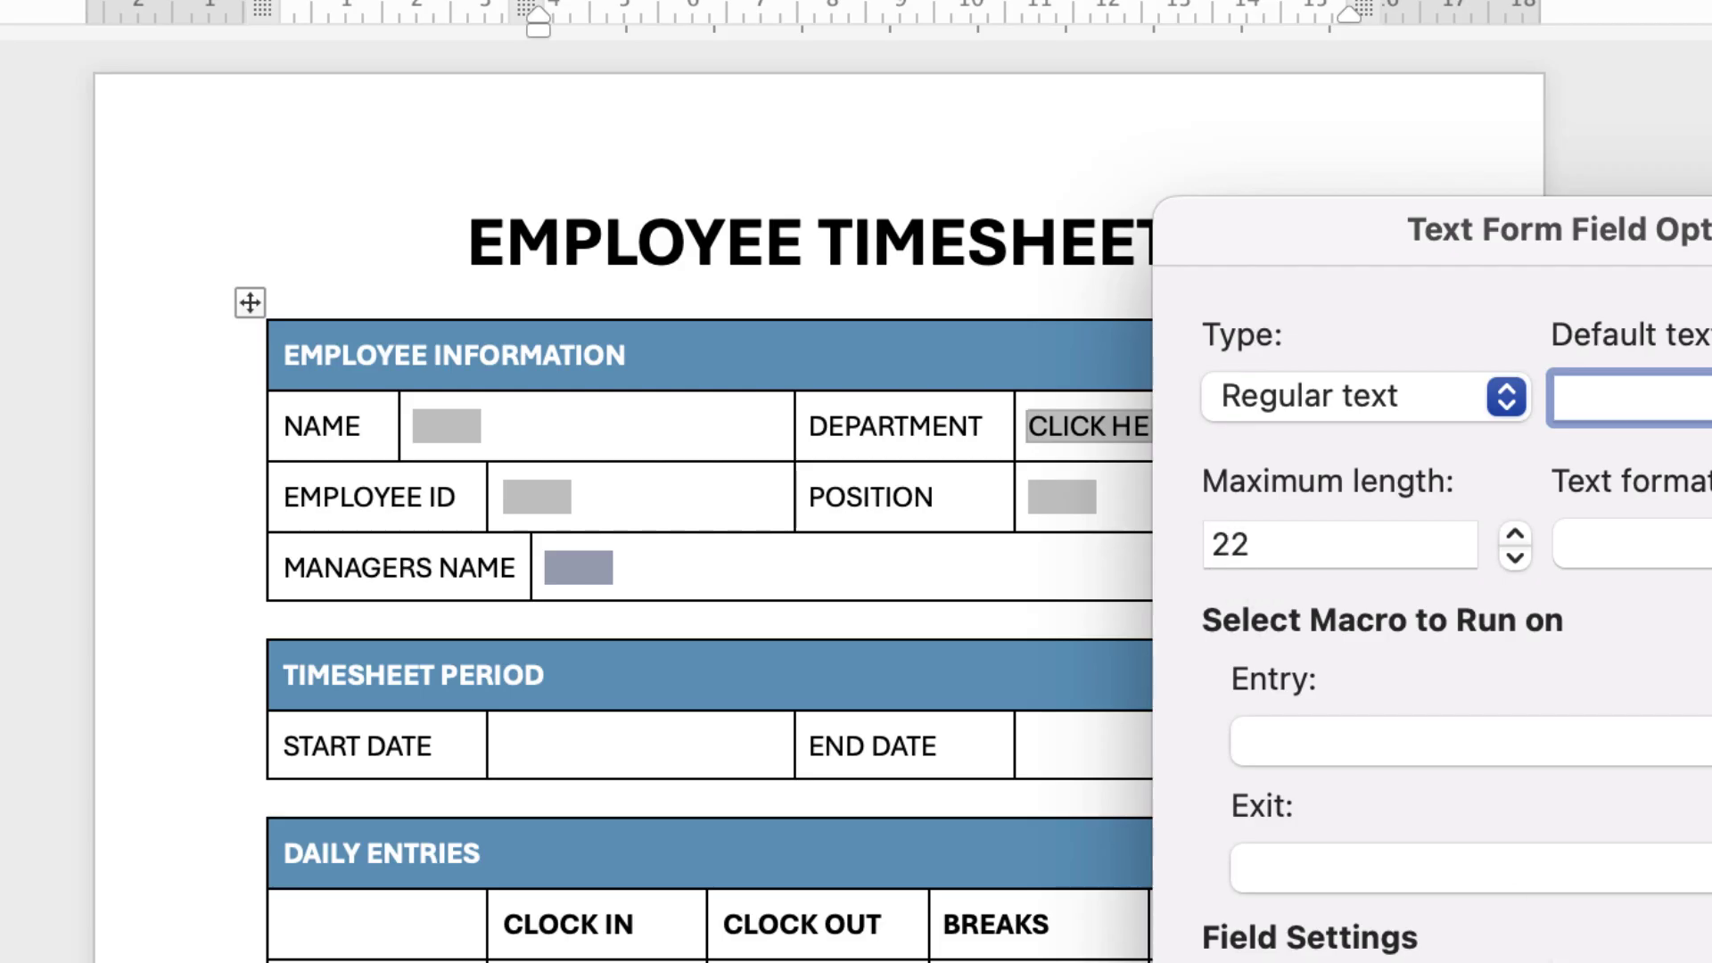
key(Return)
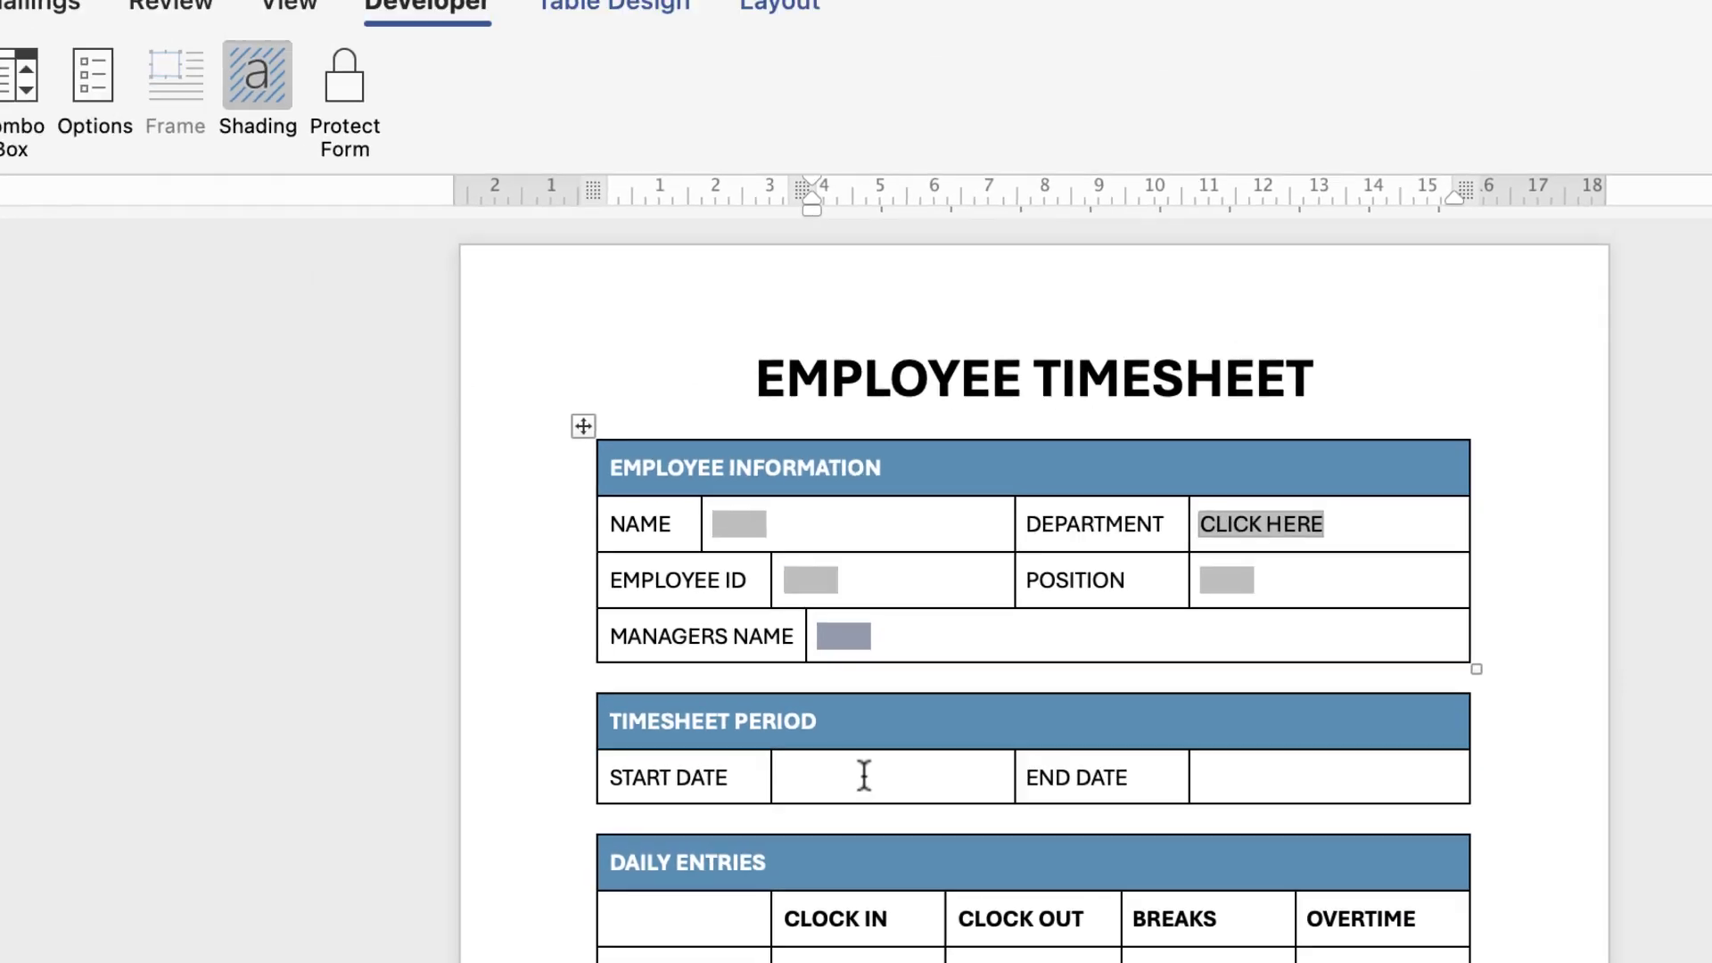
- Insert a text box form field with a limited maximum length beside START DATE and copy it beside END DATE
click(600, 753)
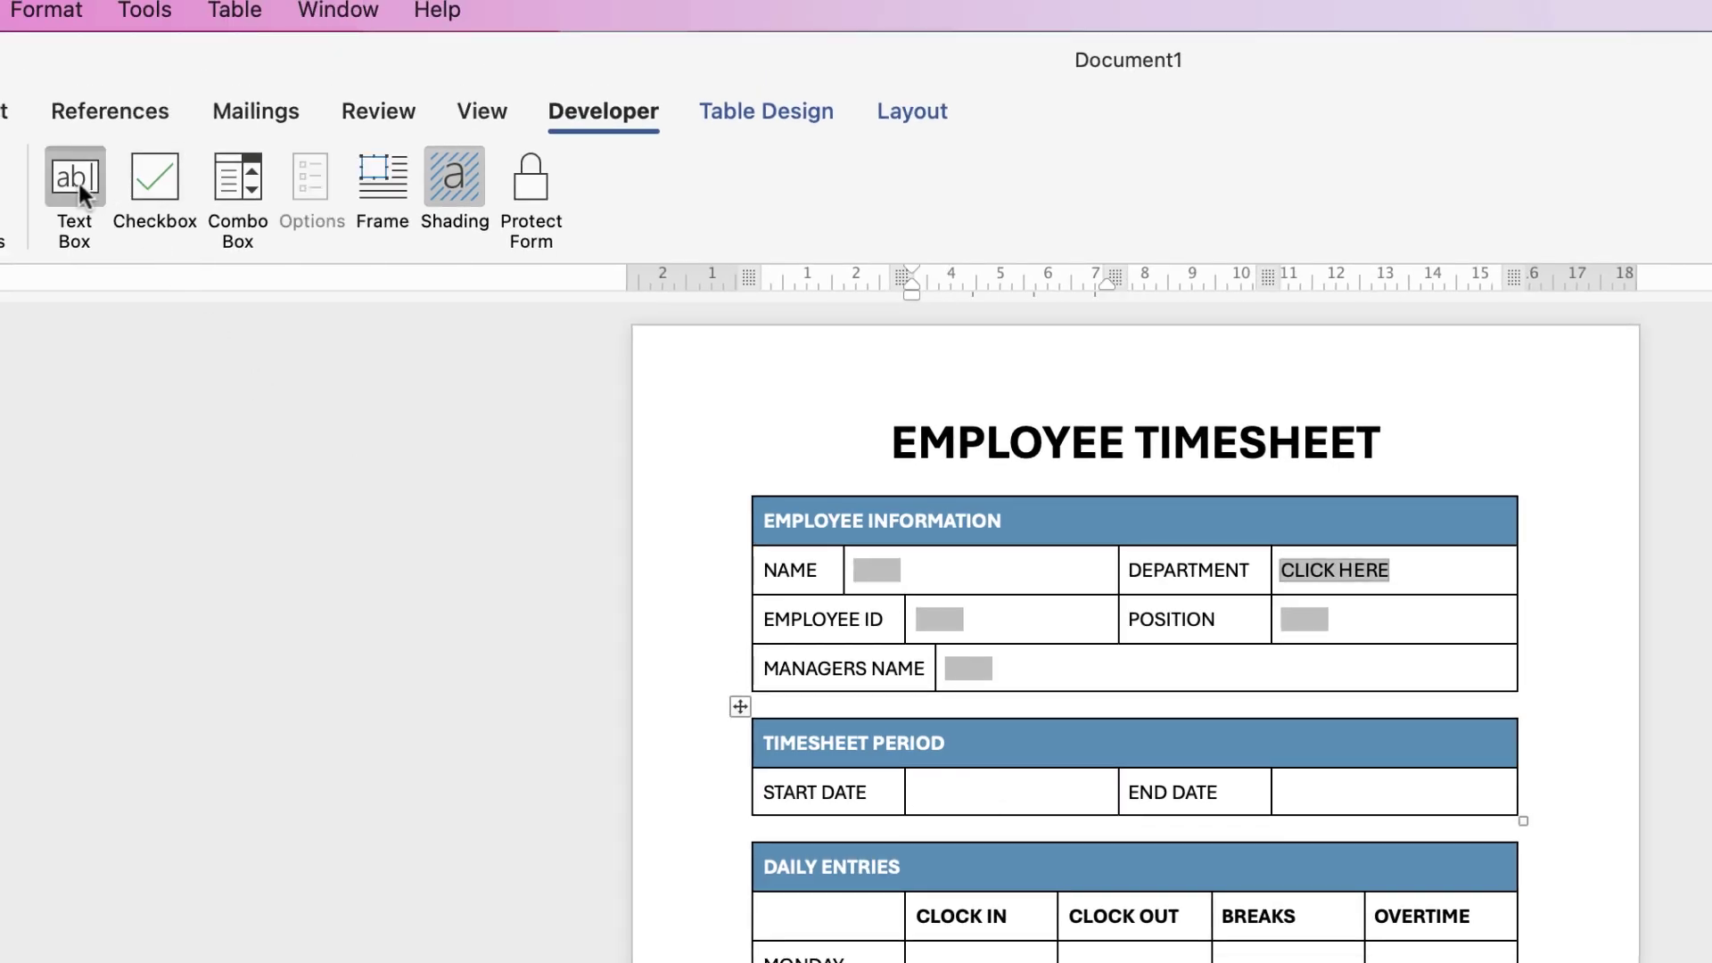
click(80, 192)
double_click(933, 792)
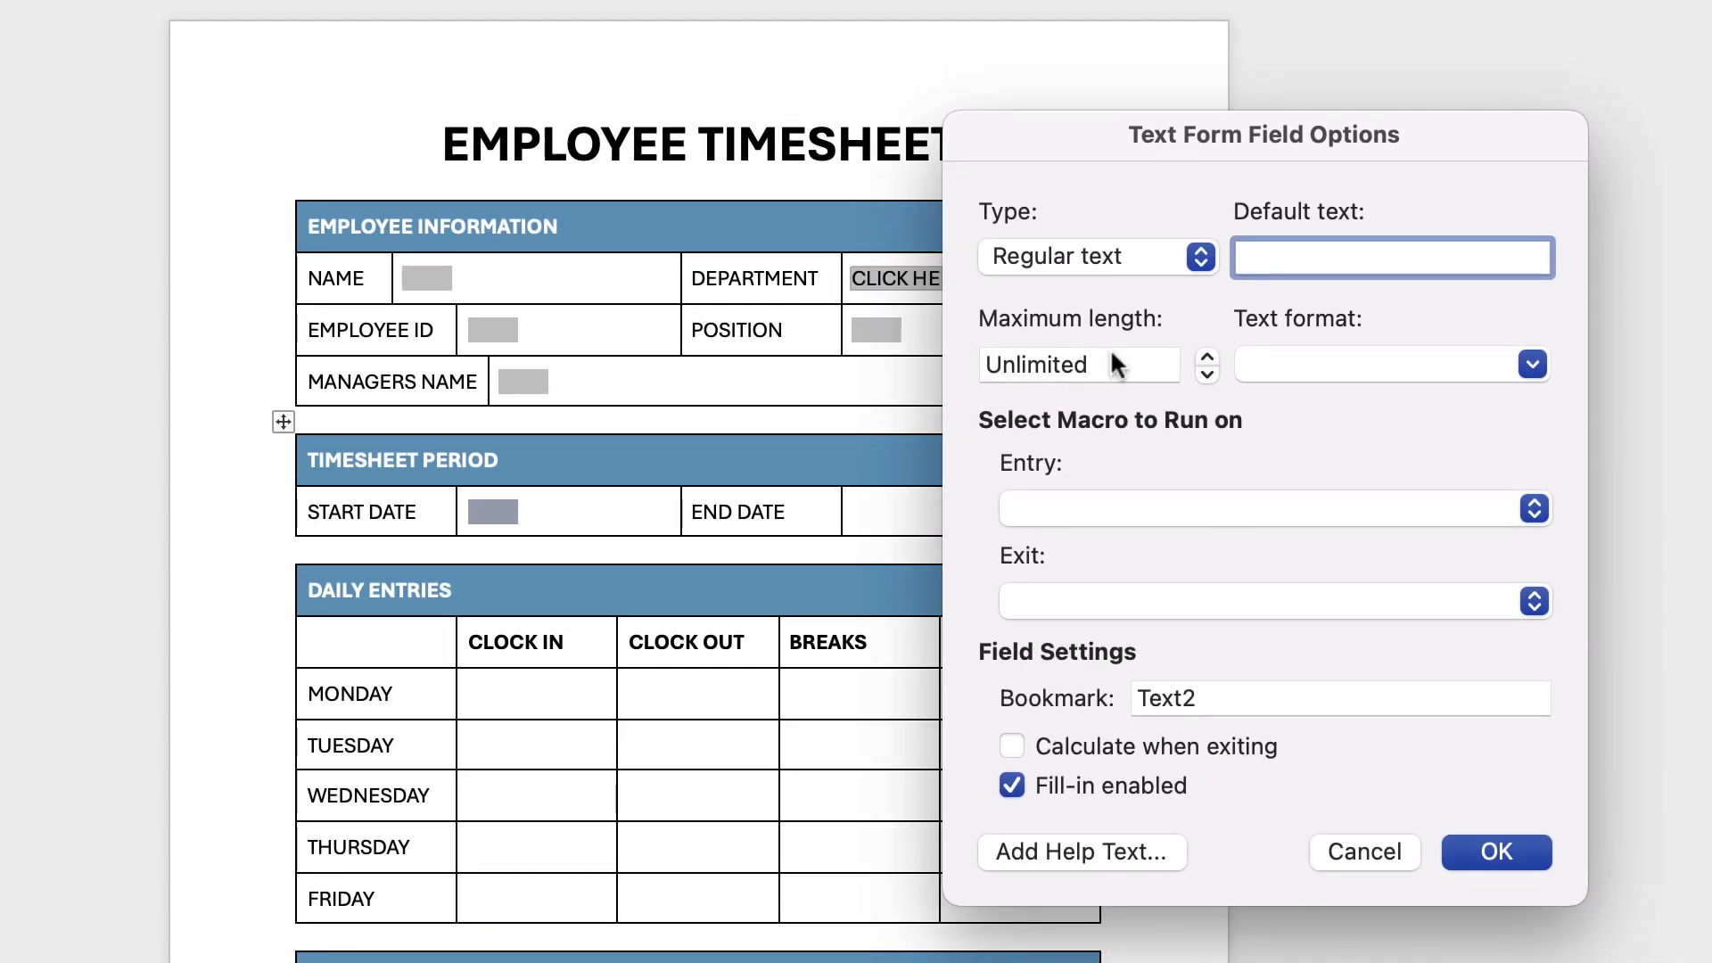
double_click(1204, 442)
text(1)
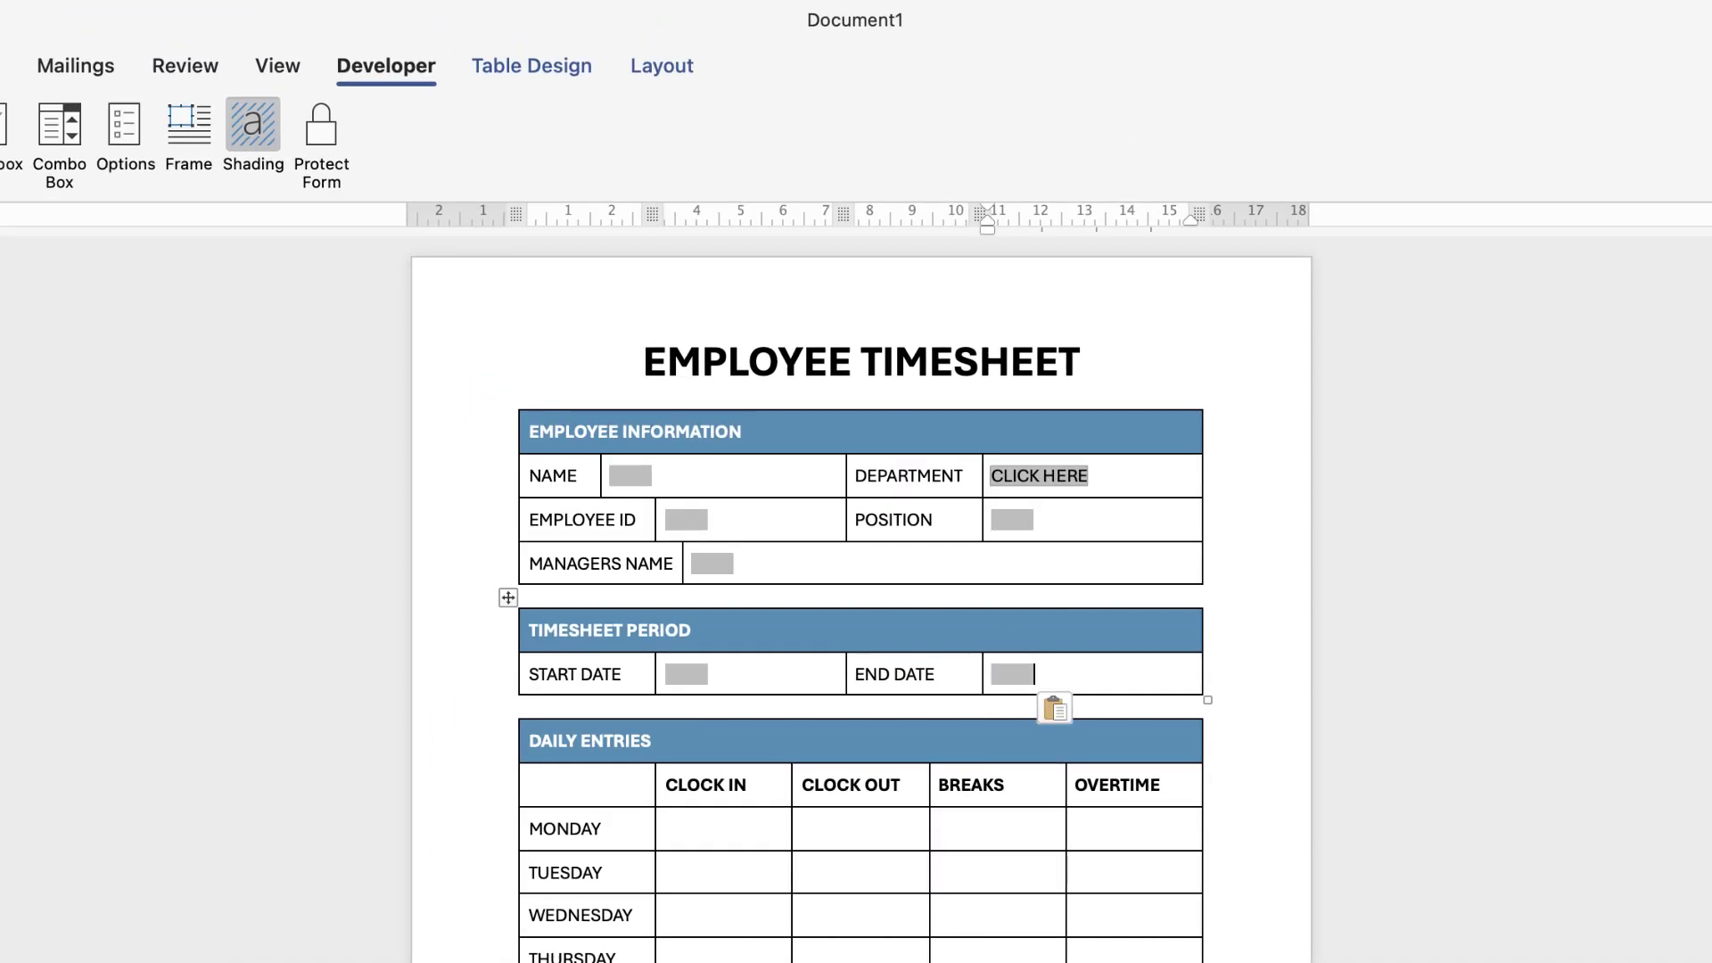
- Insert a text box form field with maximum length 5 in the MONDAY CLOCK IN cell and copy it throughout the daily entries
click(666, 829)
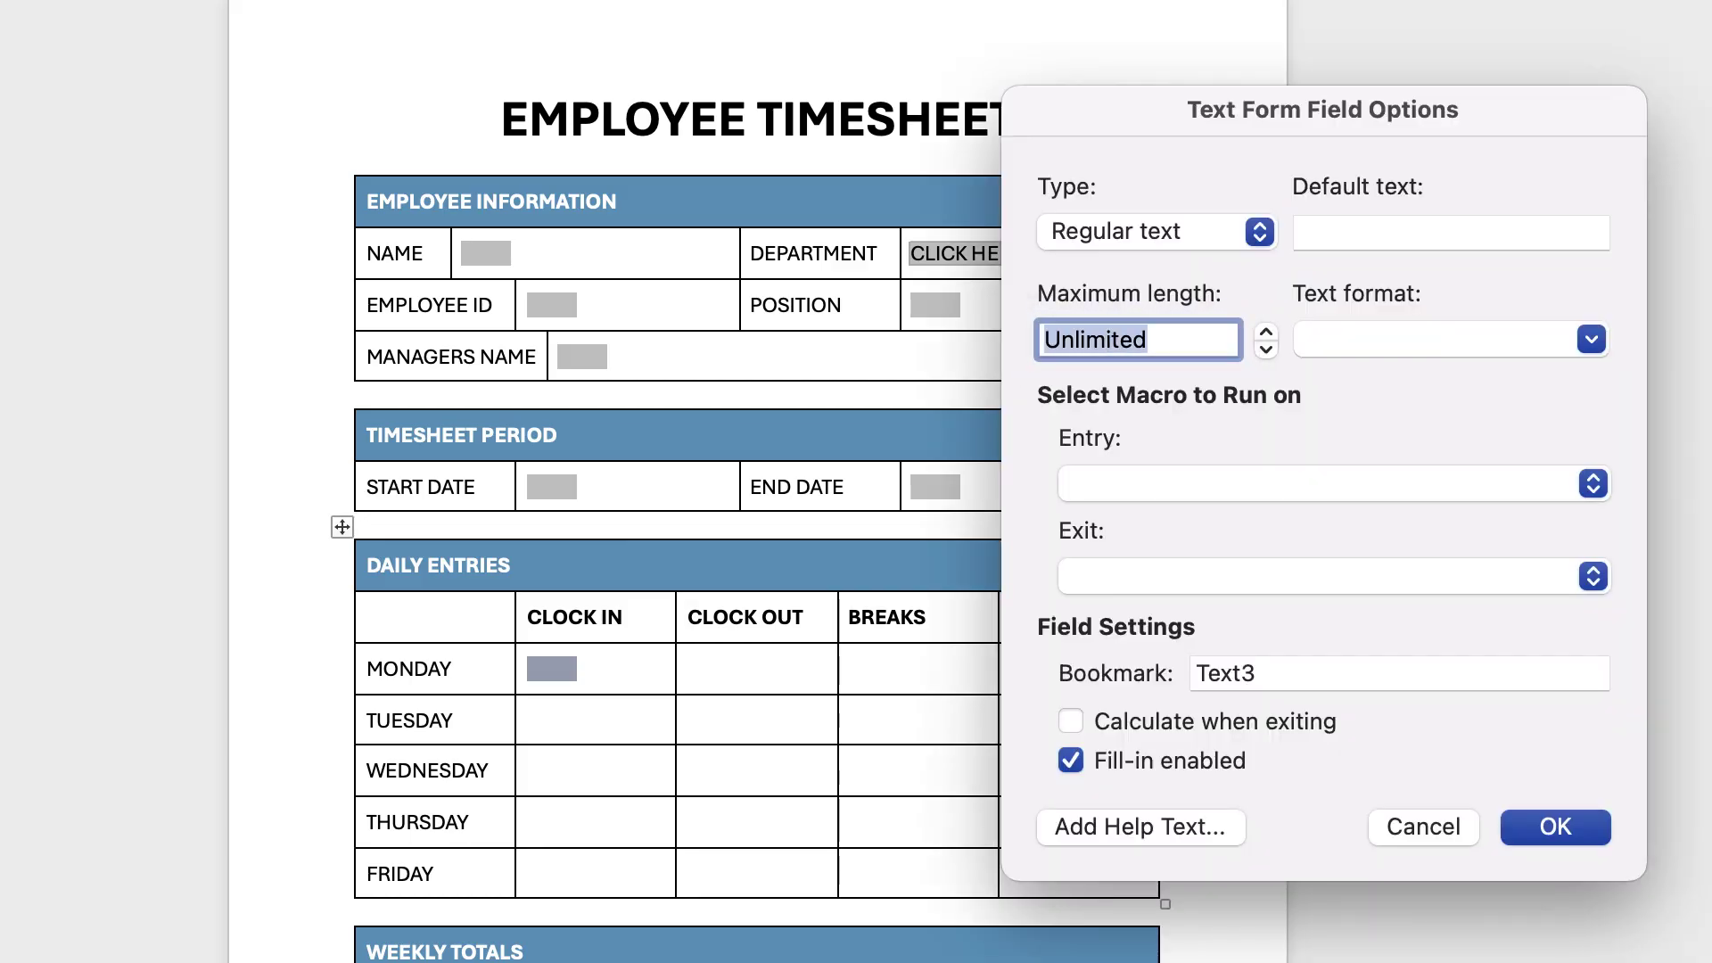
text(5)
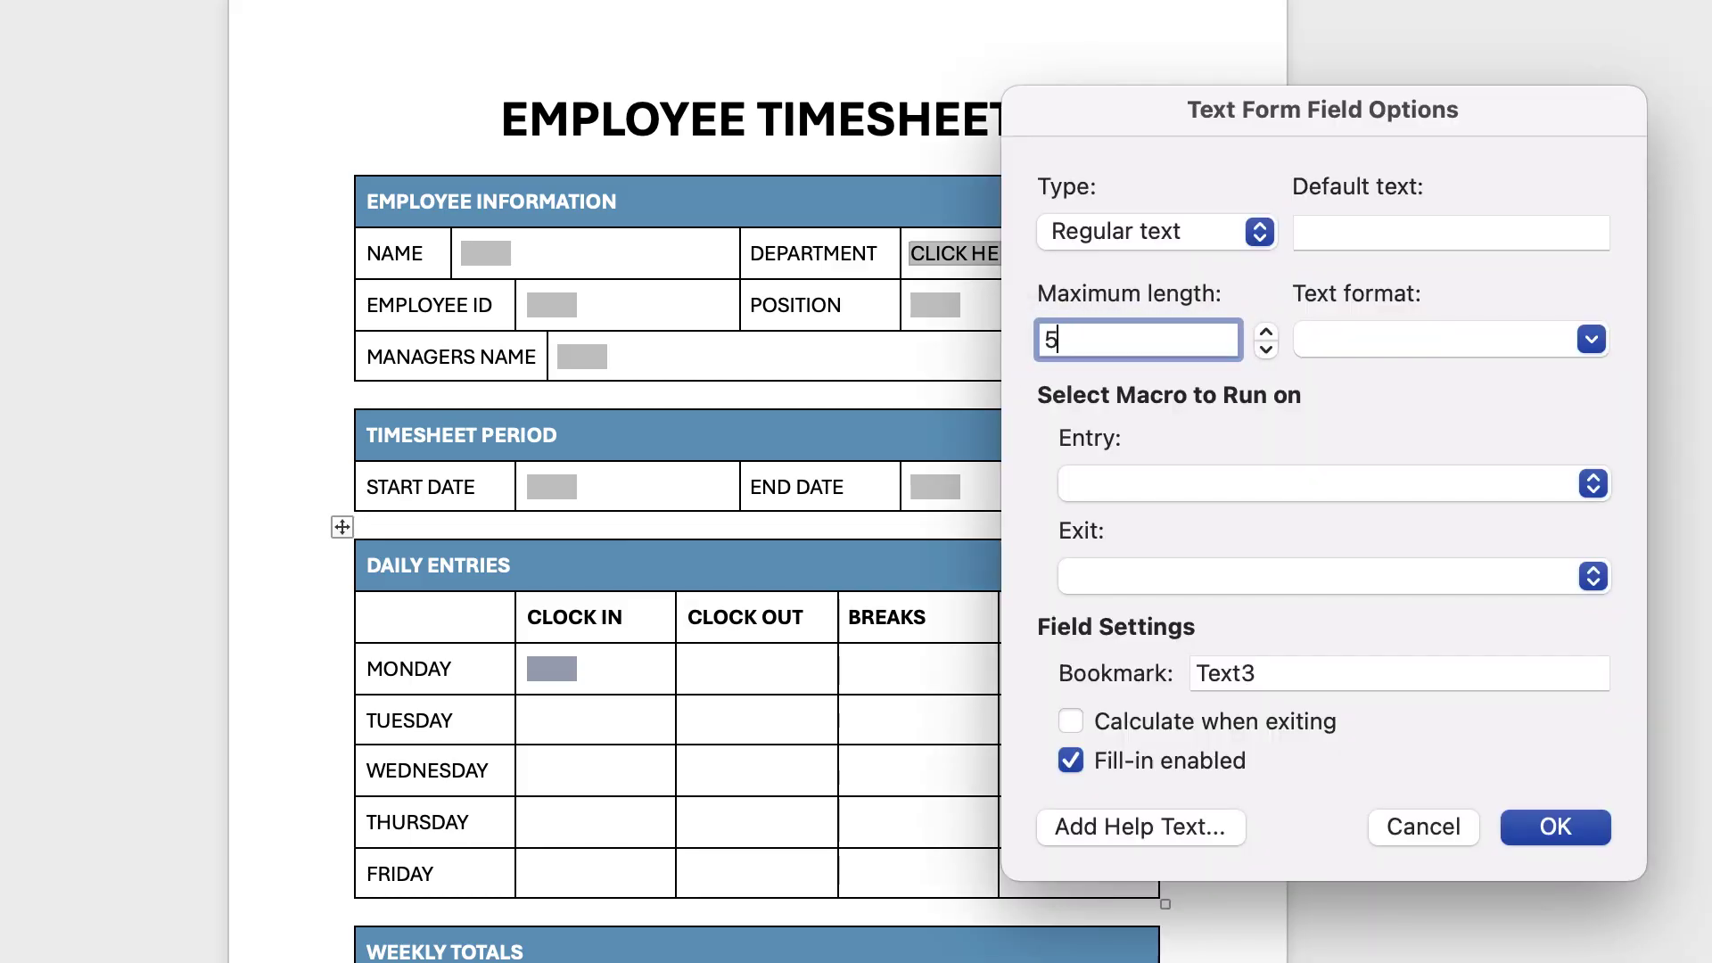
key(Return)
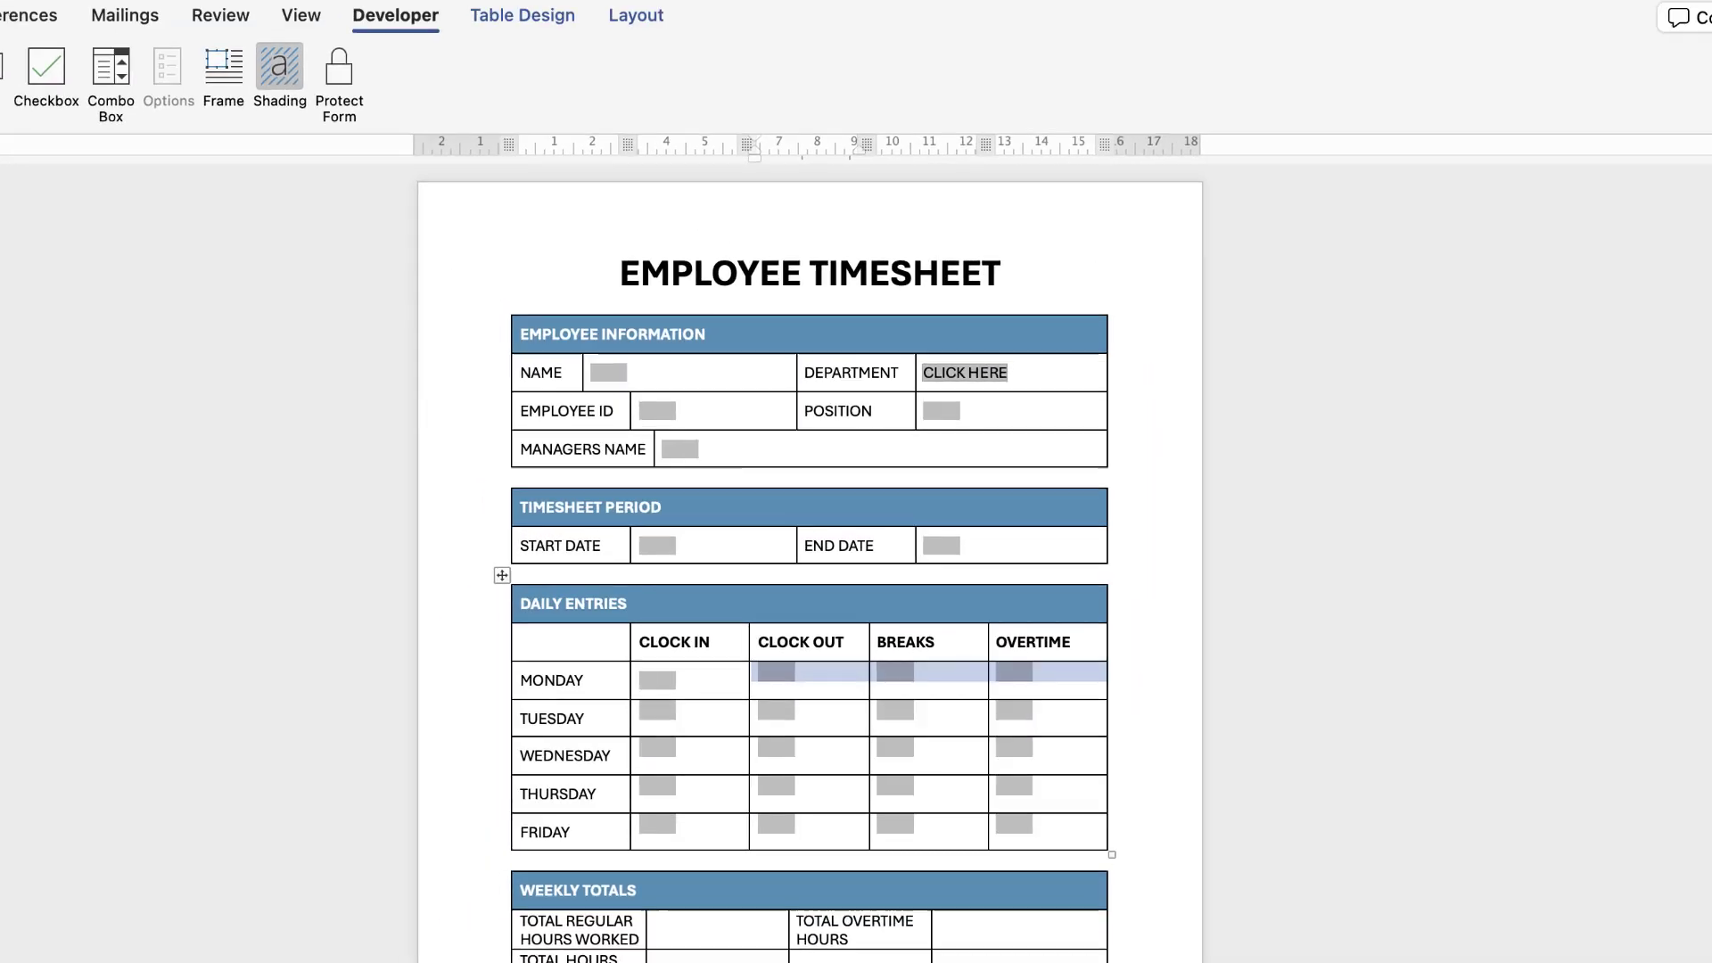
- Centre all the MONDAY to FRIDAY text fields horizontally and vertically within their DAILY ENTRIES cells
drag(1070, 829, 654, 680)
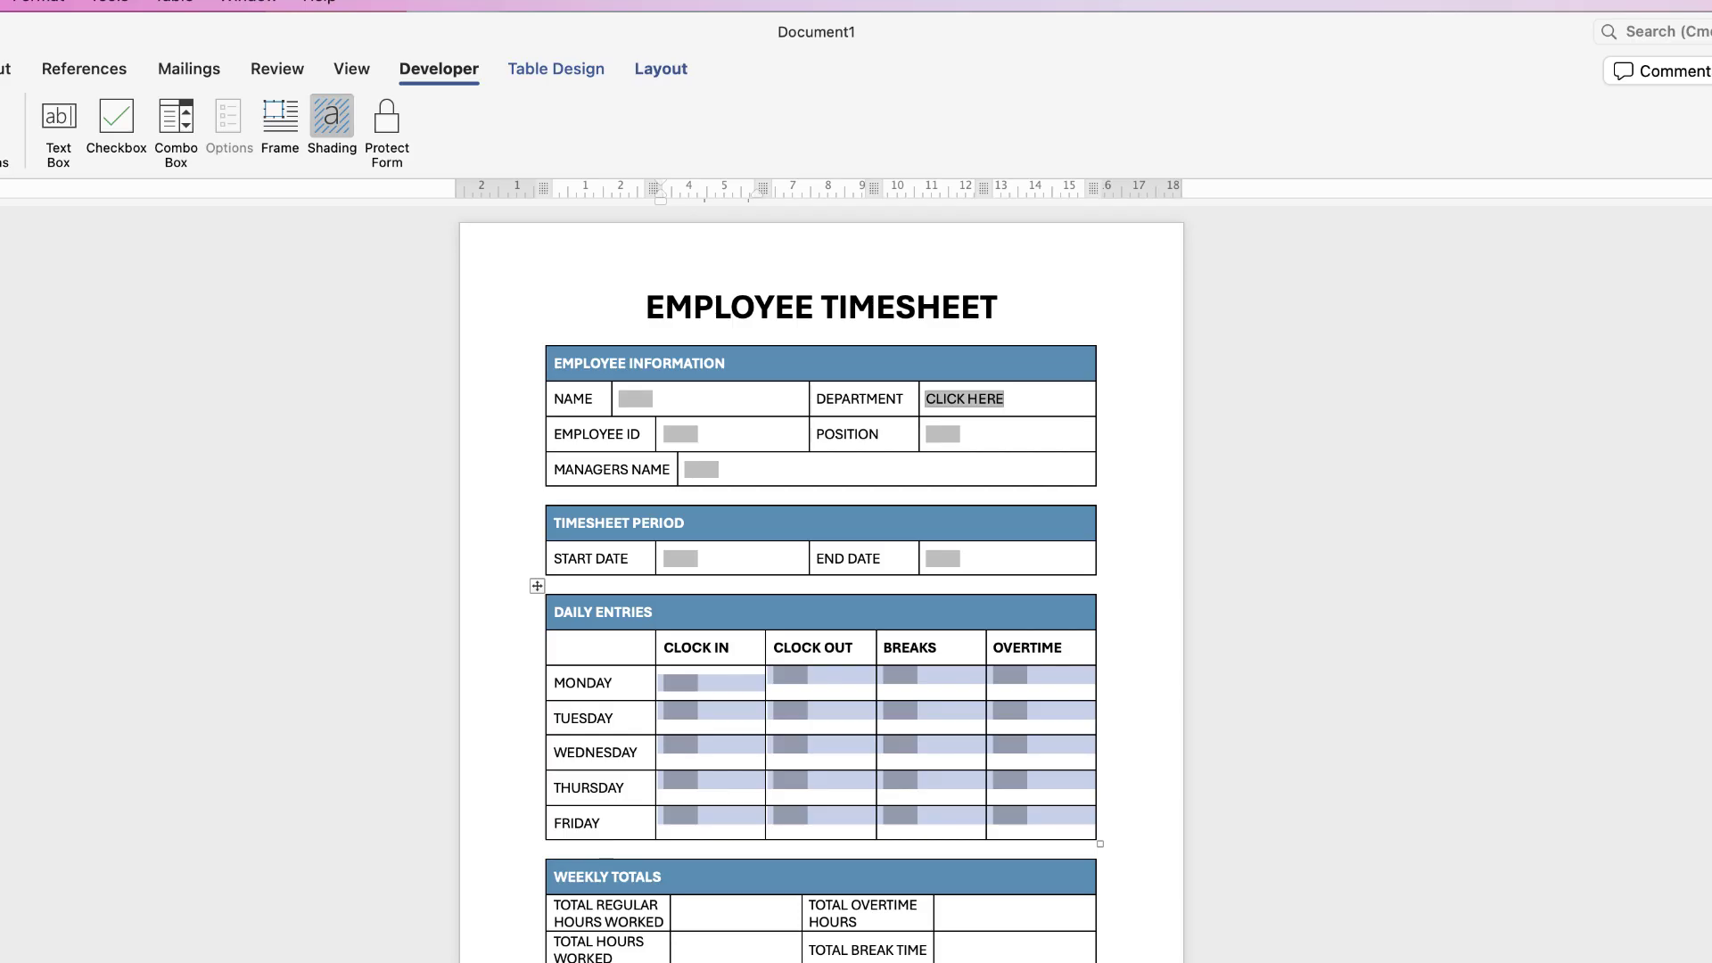
click(661, 69)
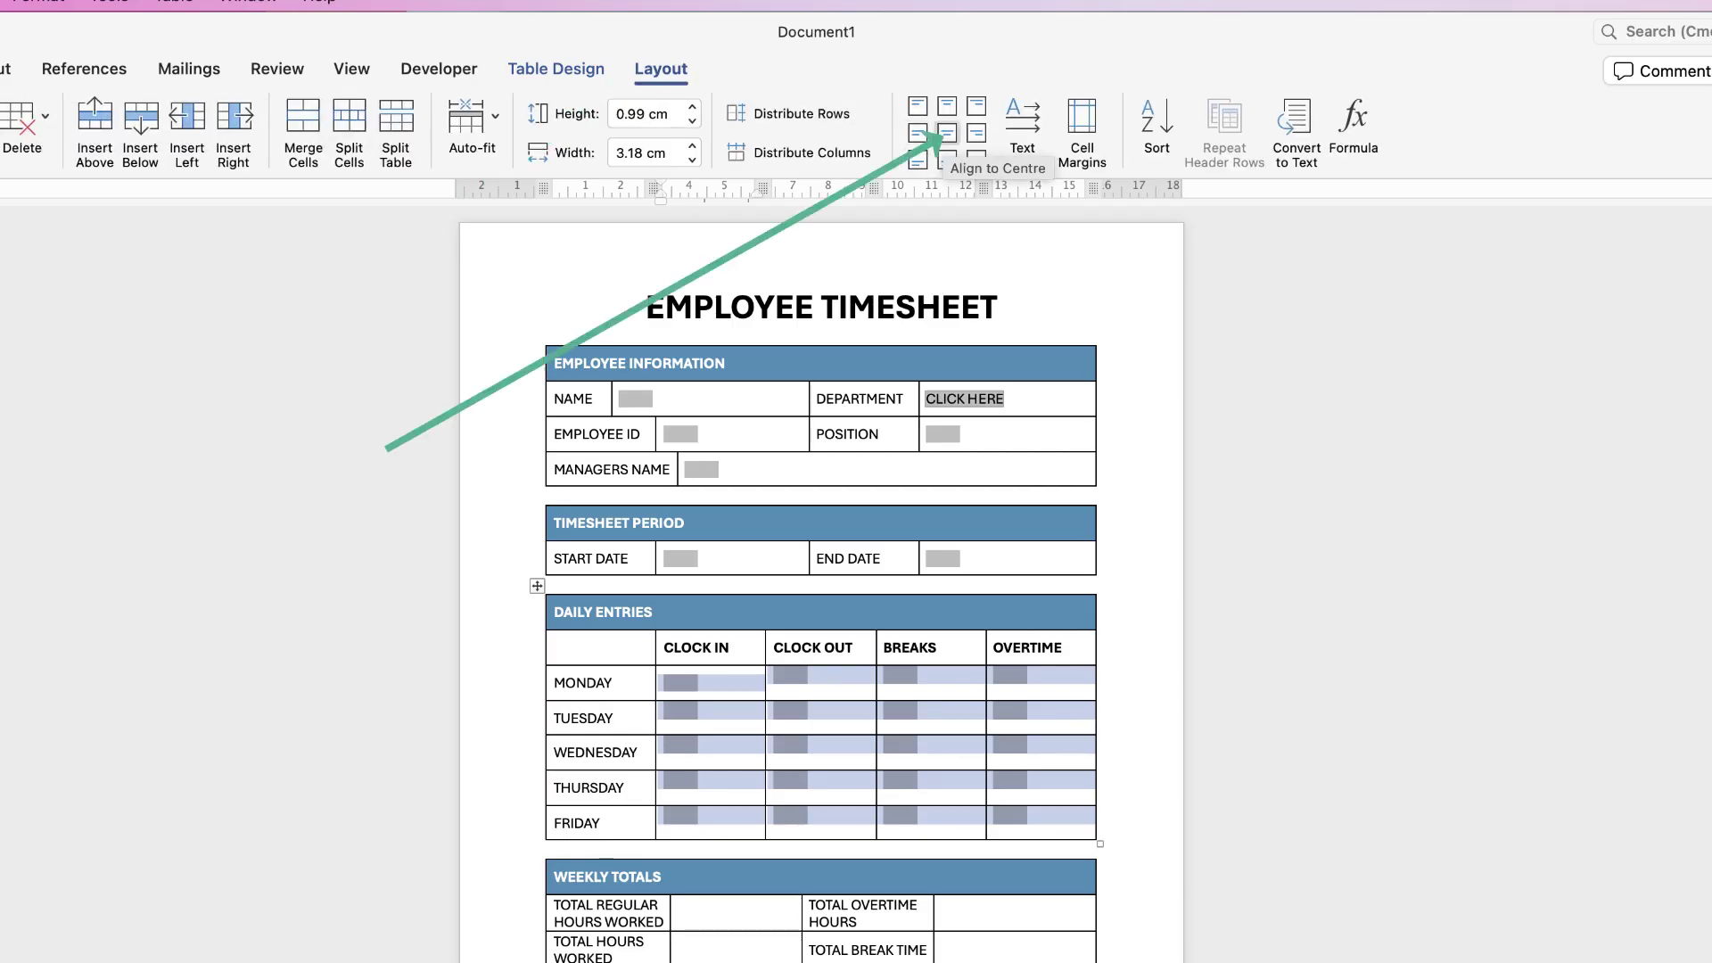
click(947, 132)
- Paste the copied text field into the four empty cells of the WEEKLY TOTALS table
click(735, 912)
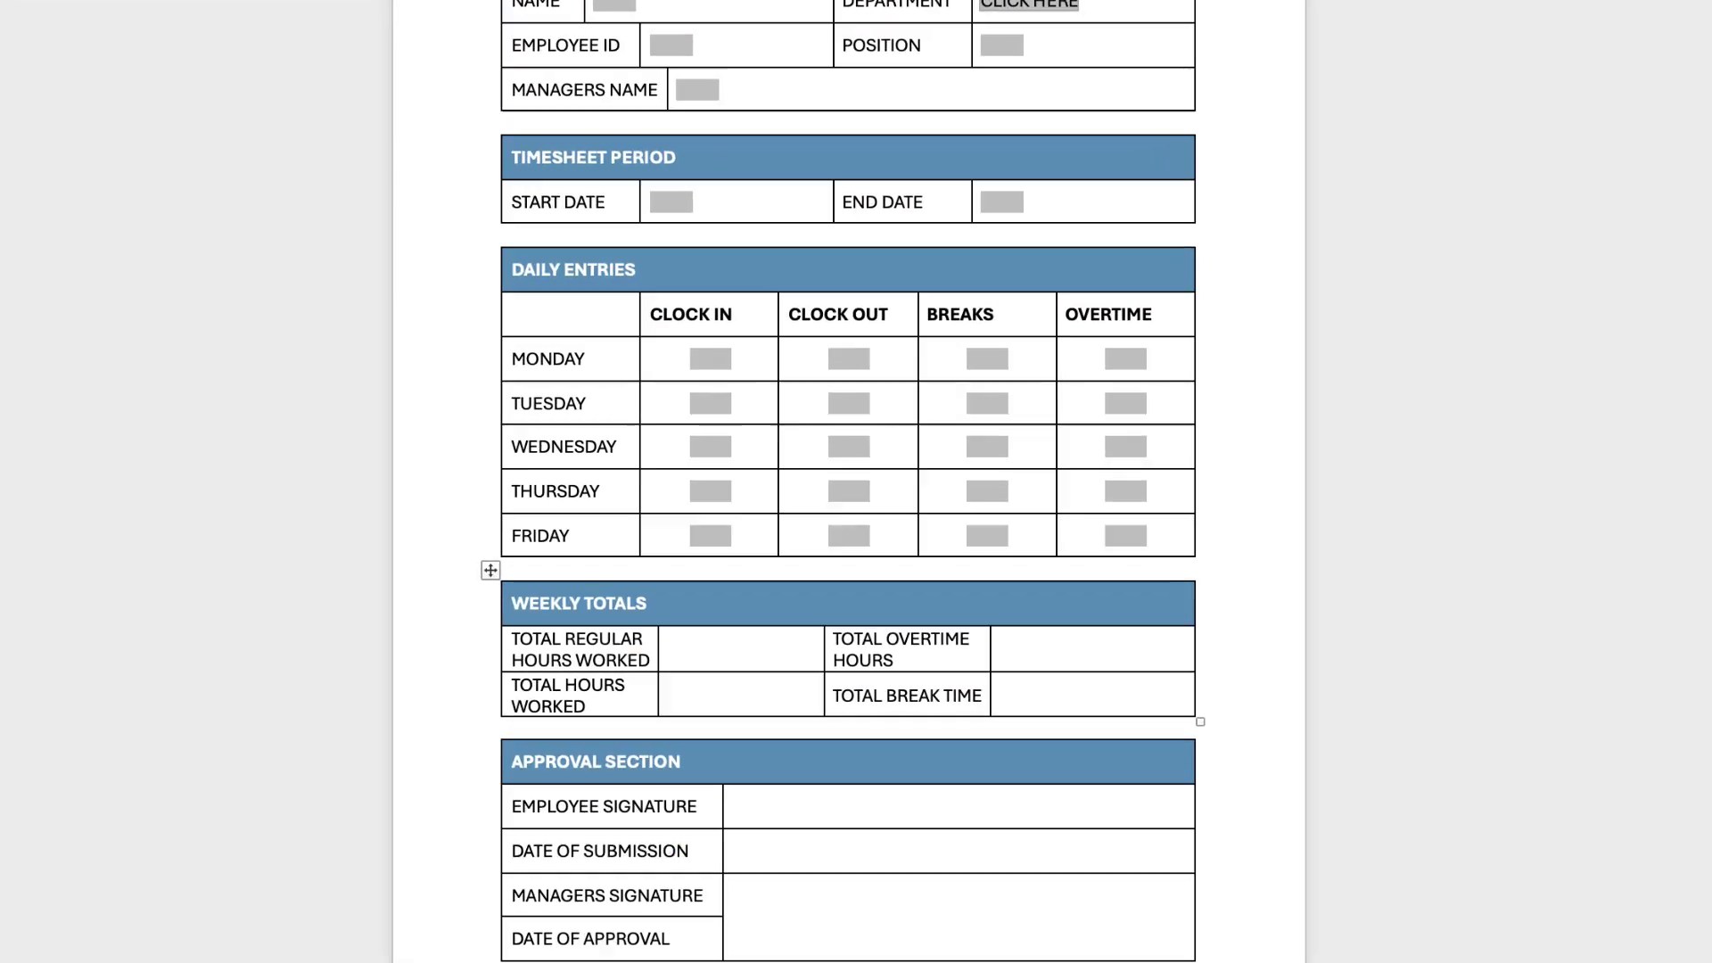
drag(736, 913, 736, 948)
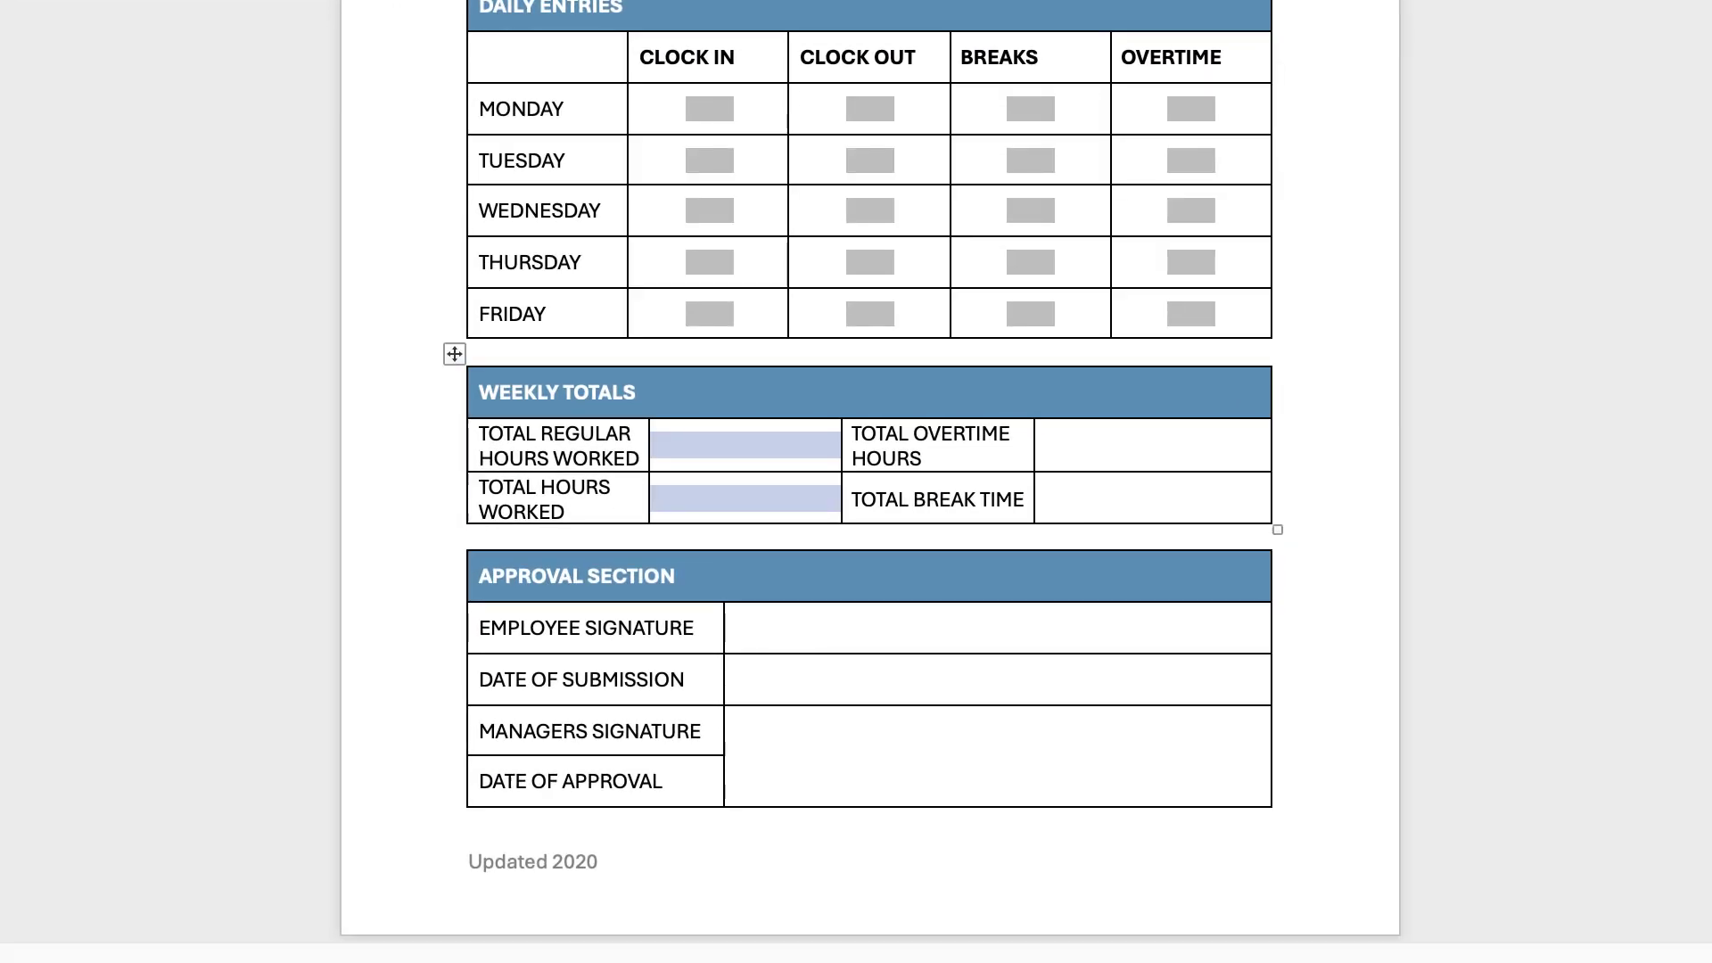
key(super+v)
drag(1151, 444, 1151, 498)
key(super+v)
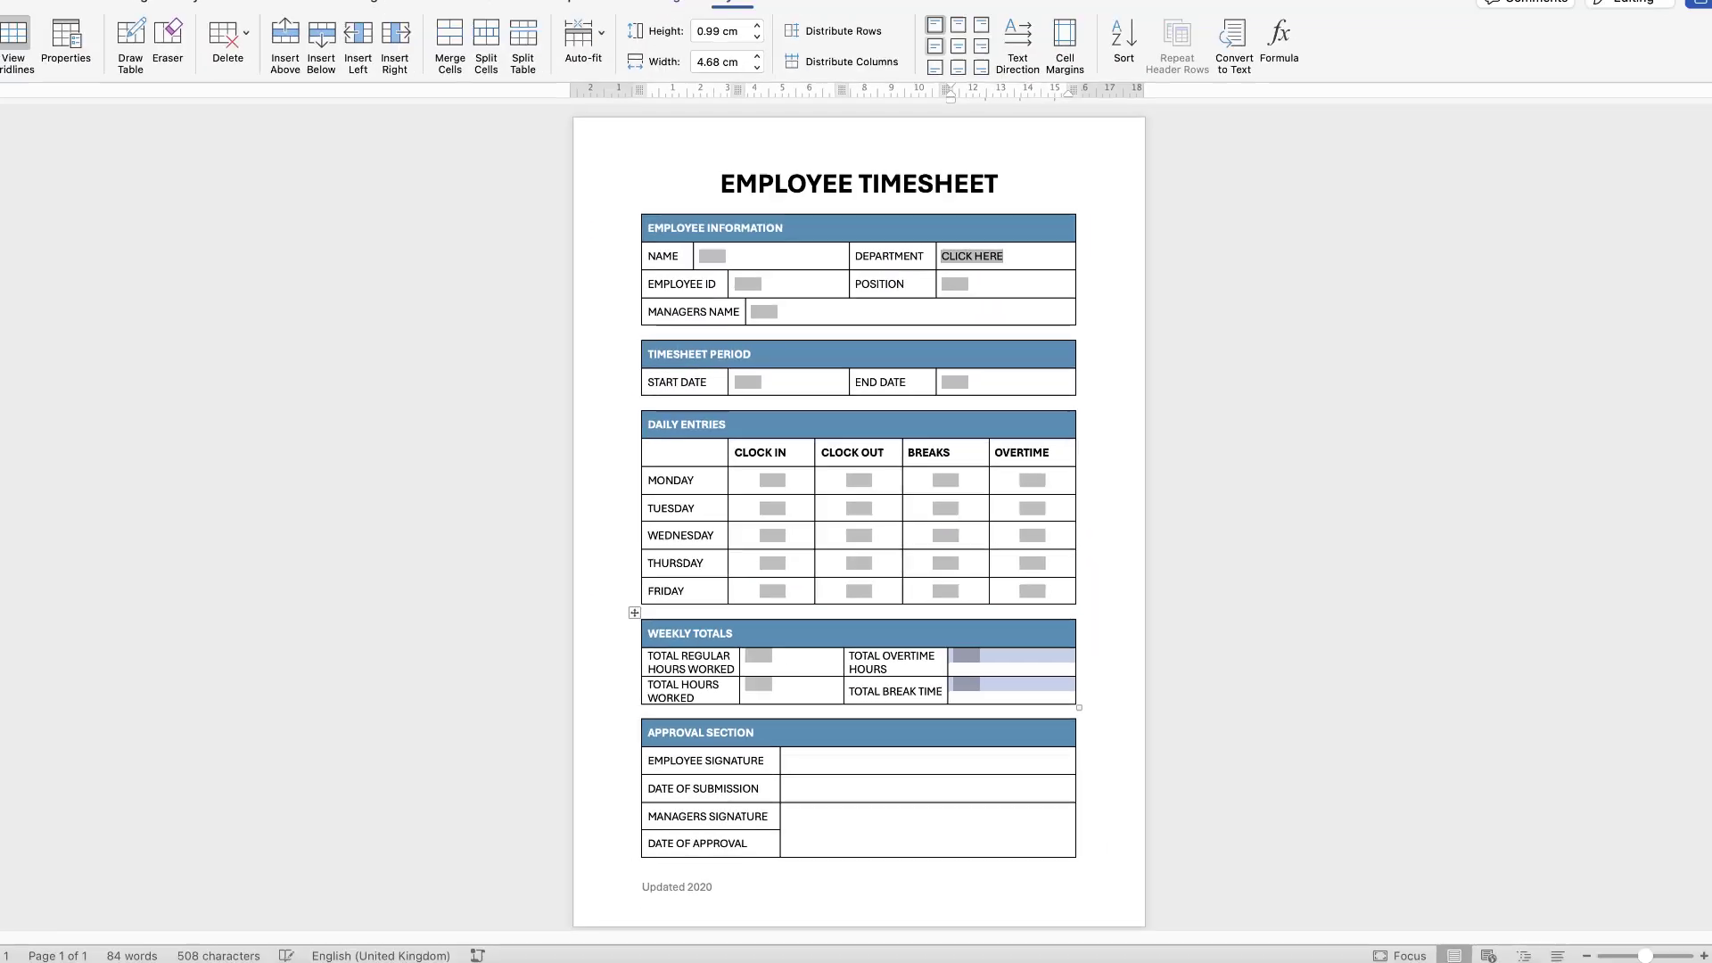
- Centre the text fields in both entry columns of the WEEKLY TOTALS table
click(950, 111)
drag(796, 680, 796, 707)
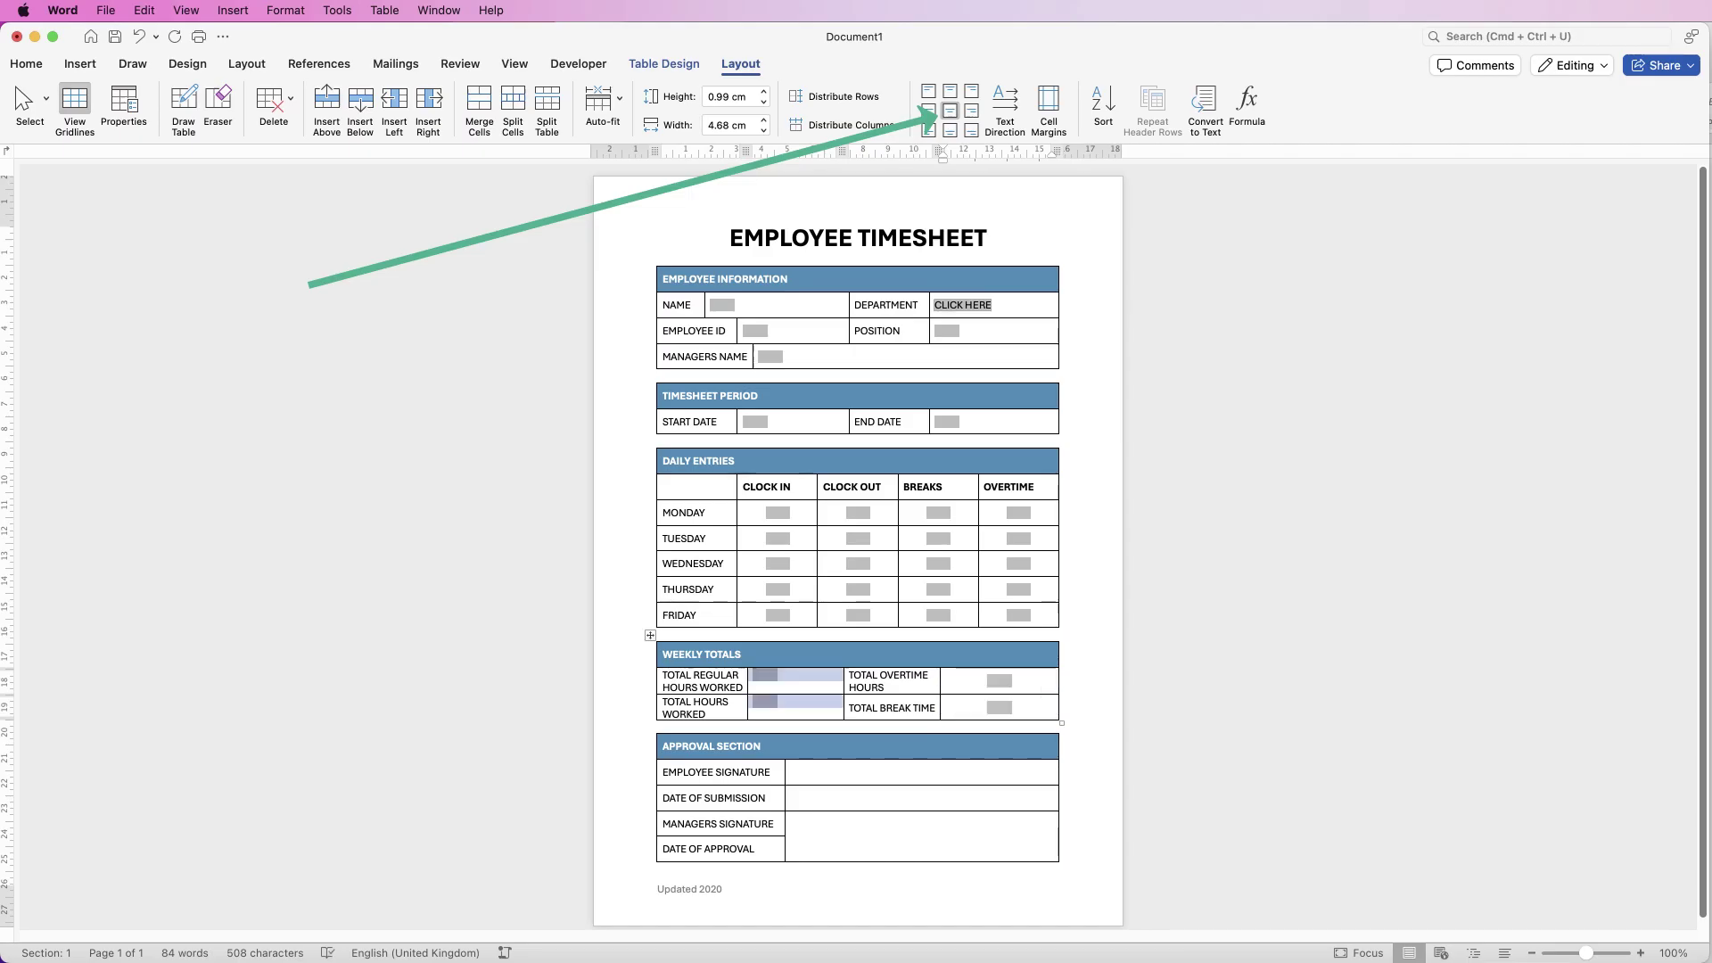
click(950, 111)
- Paste the text field beside EMPLOYEE SIGNATURE and split the merged cell beside MANAGERS SIGNATURE into 1 column and 2 rows
click(802, 772)
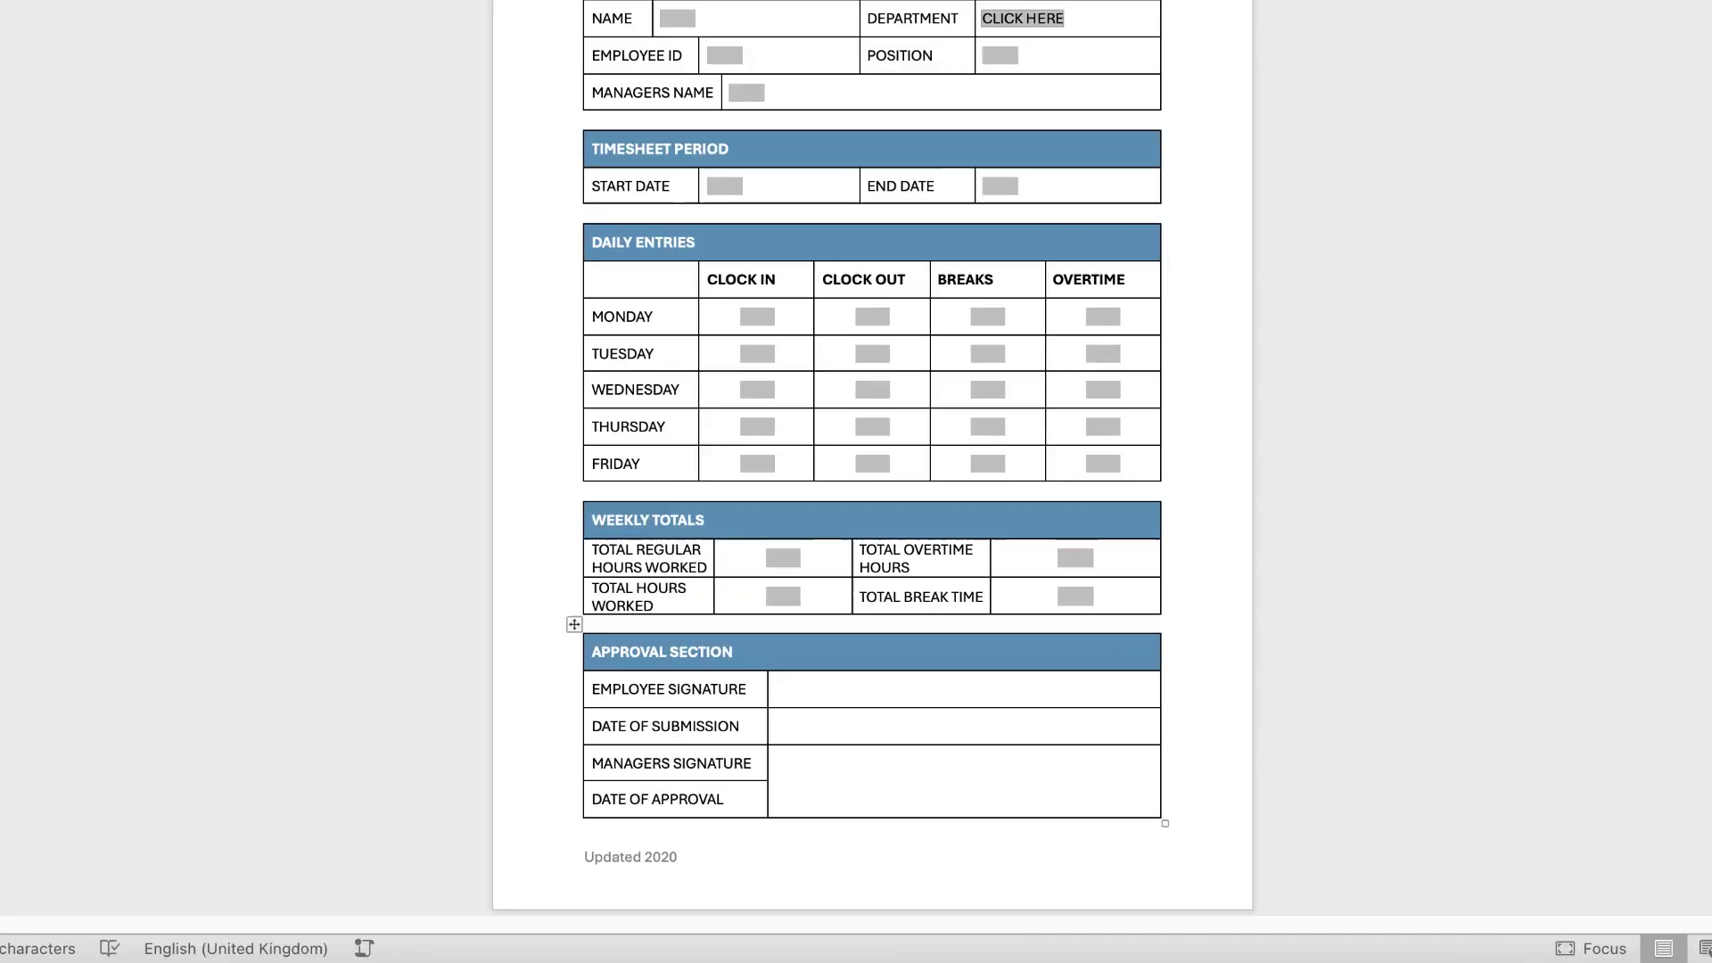
key(super+v)
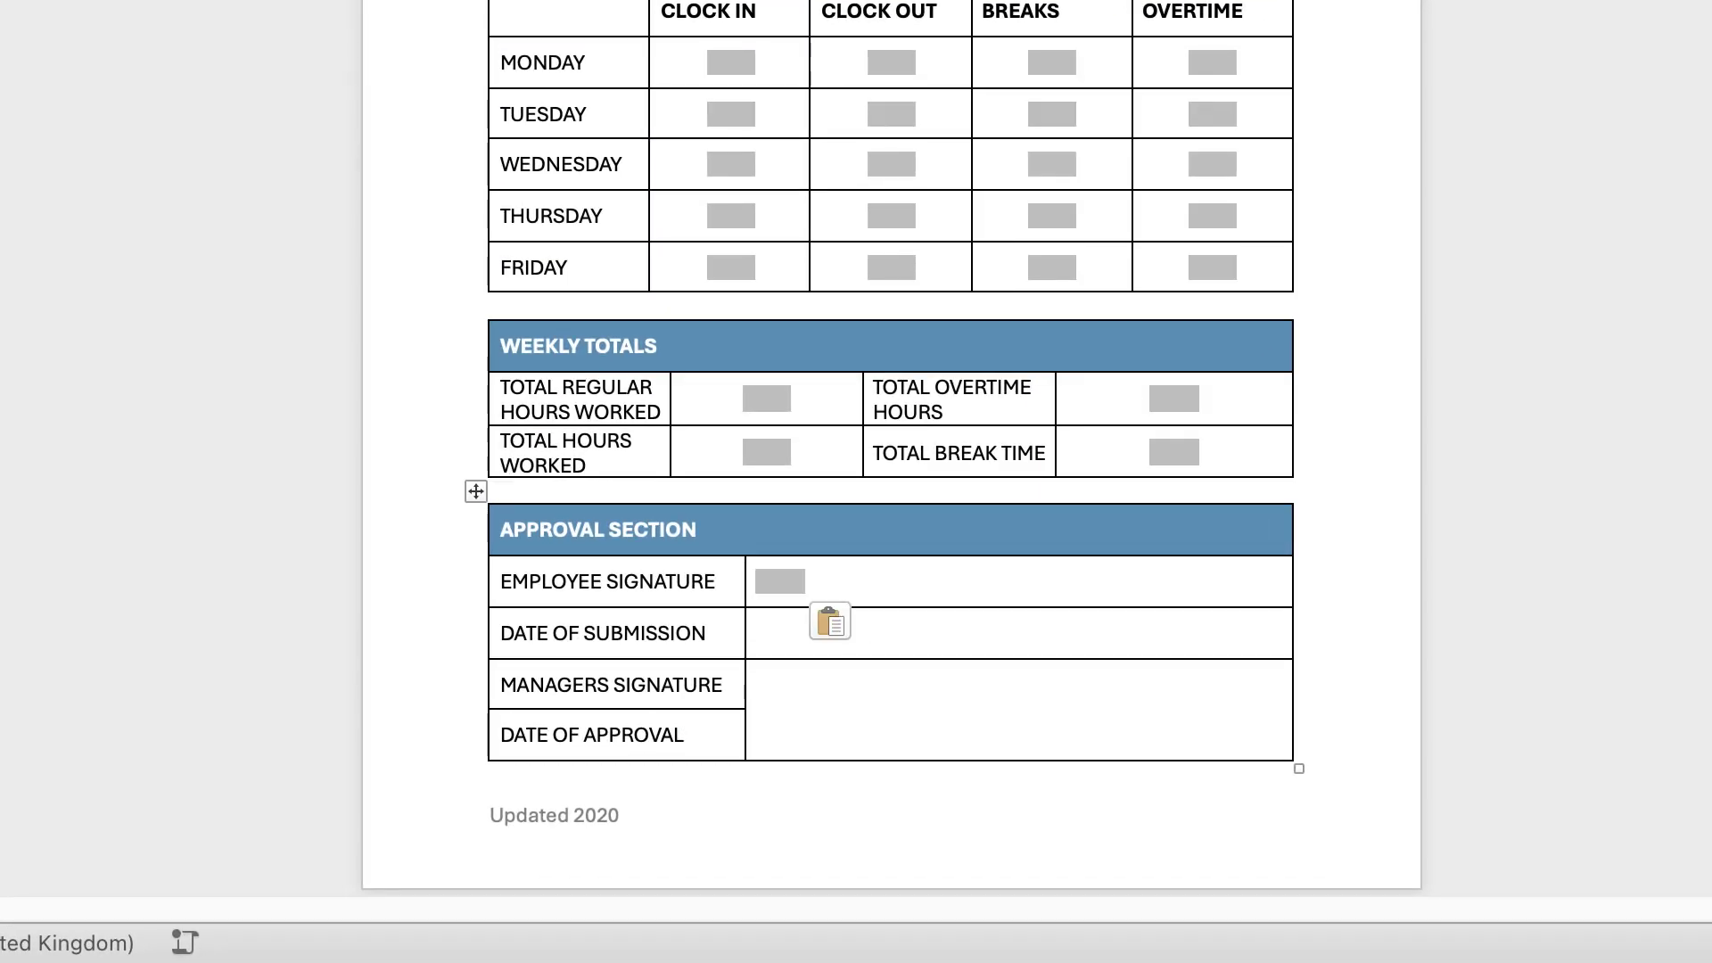
click(757, 712)
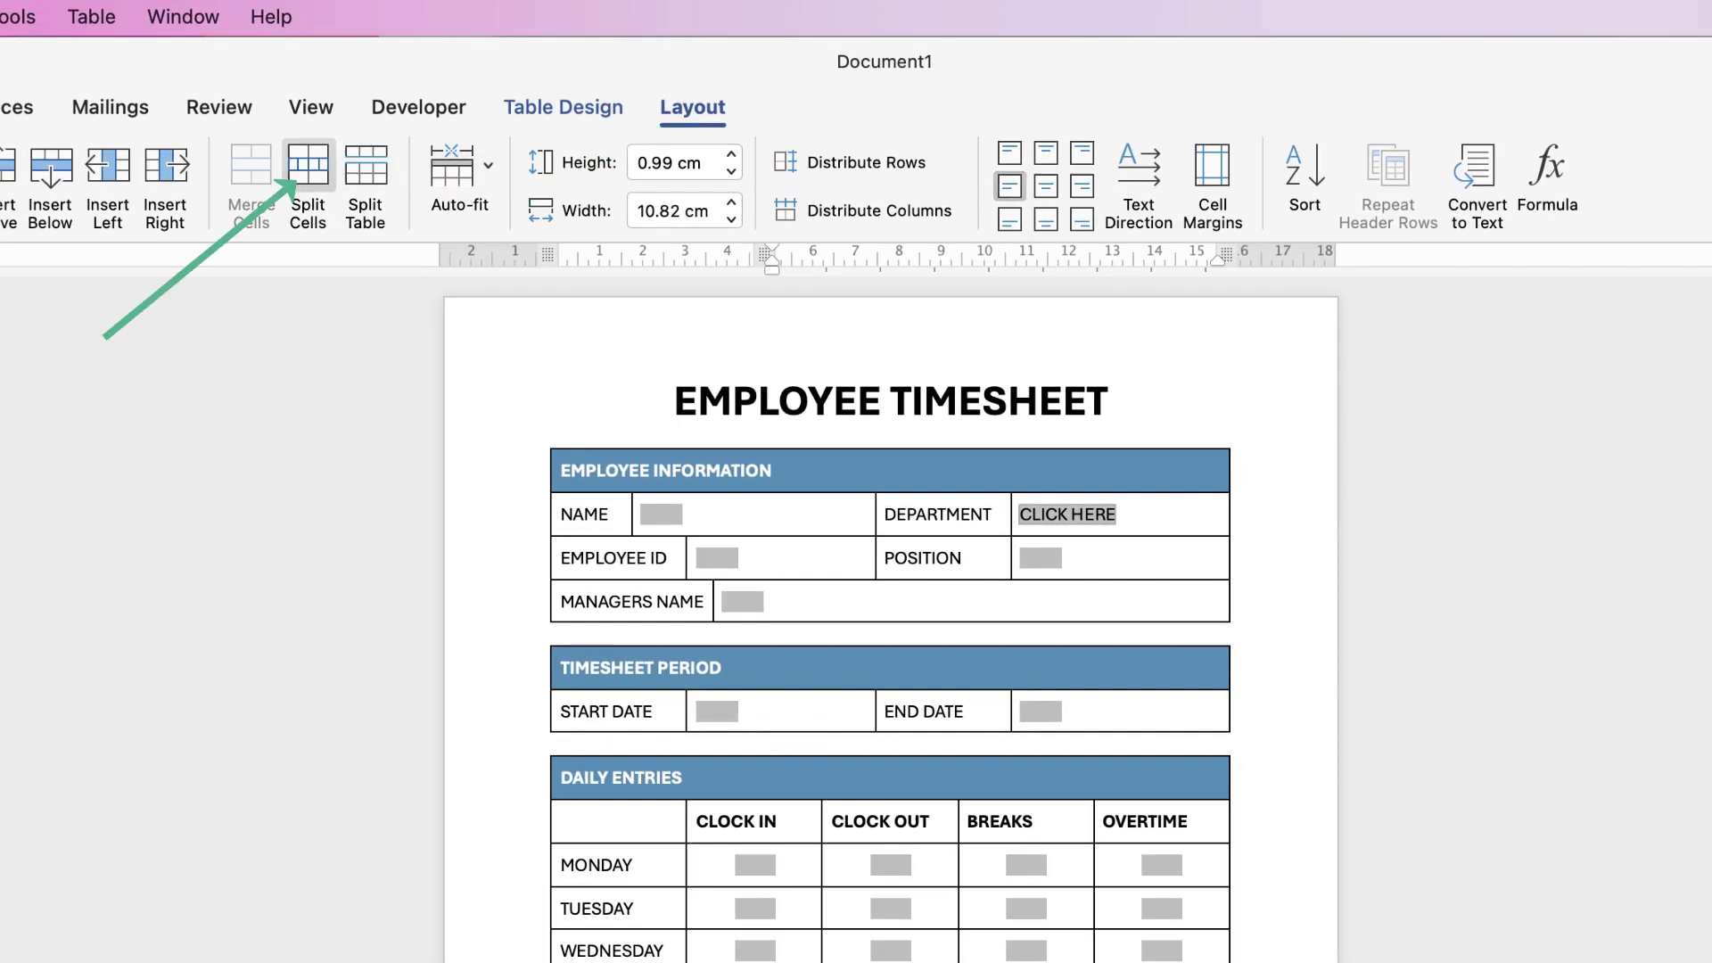
click(307, 165)
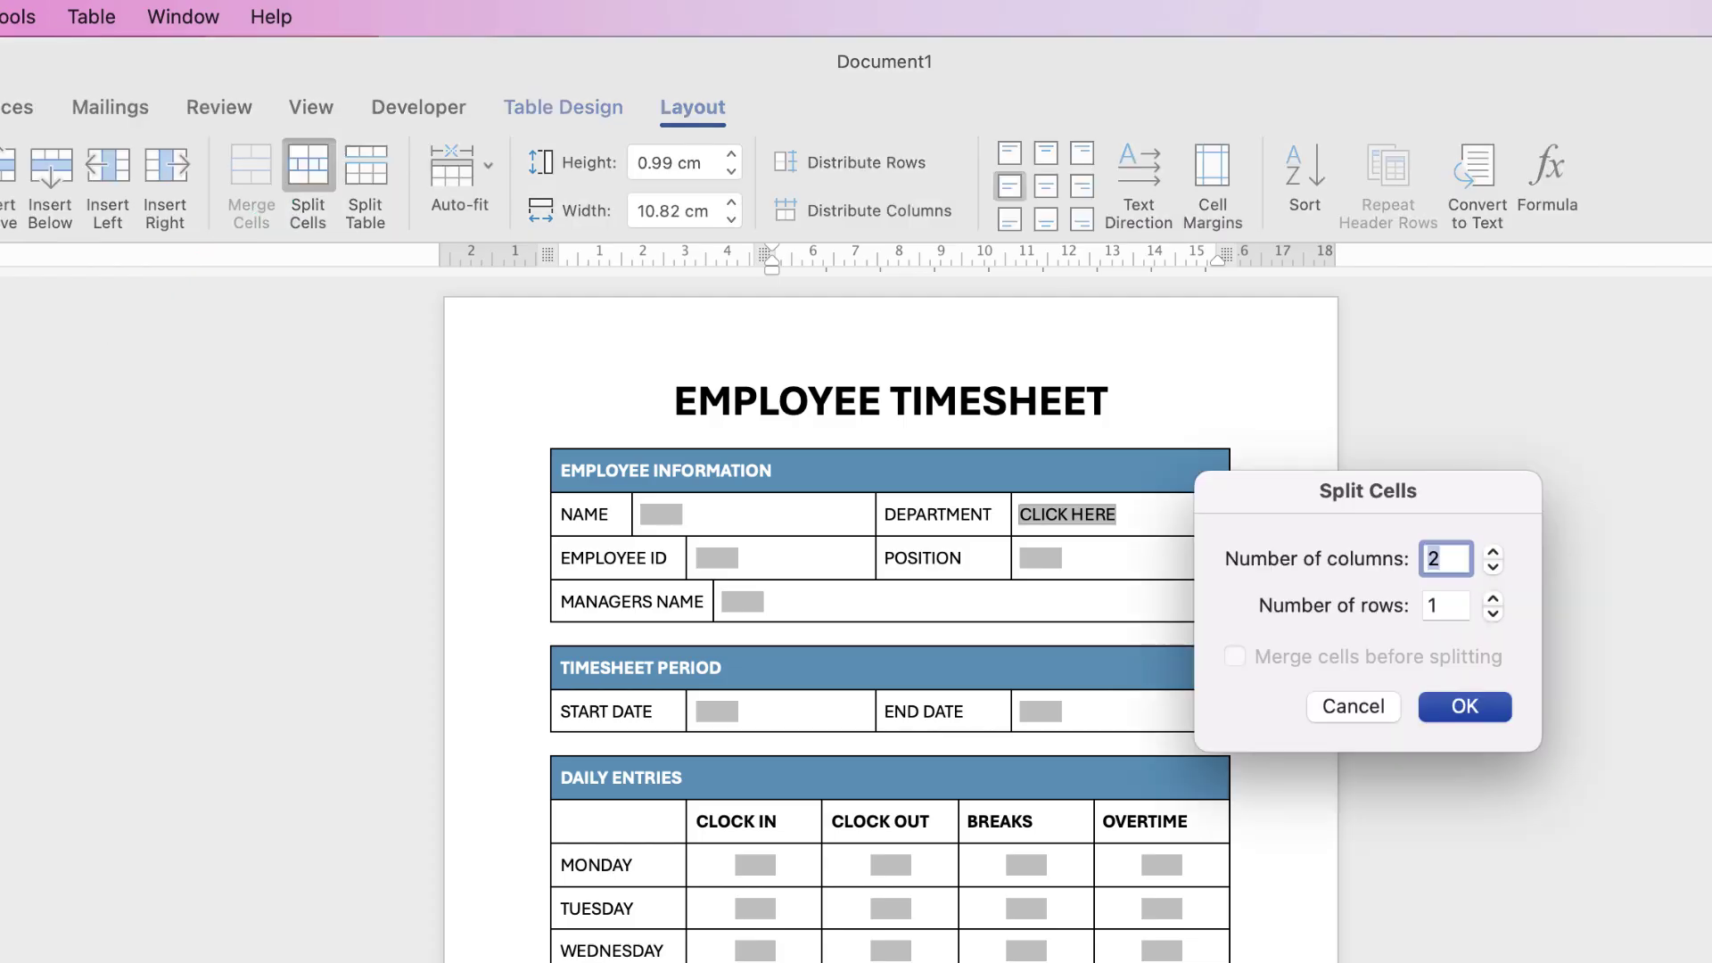
text(1)
key(Tab)
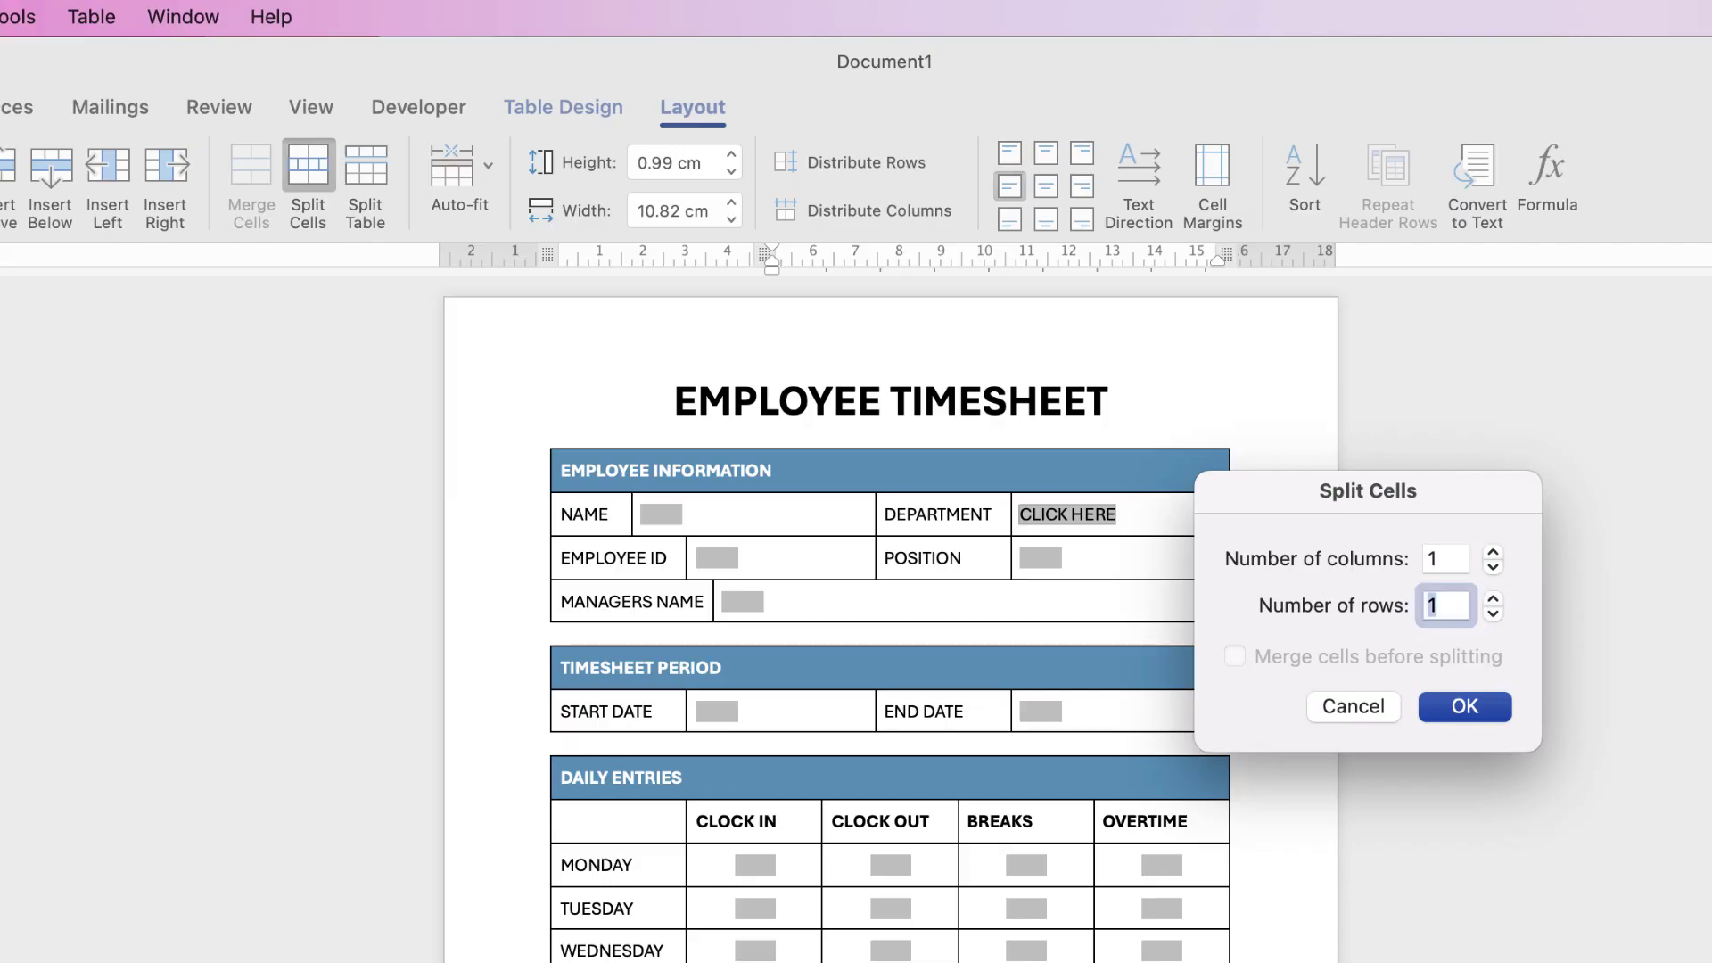
text(2)
key(Return)
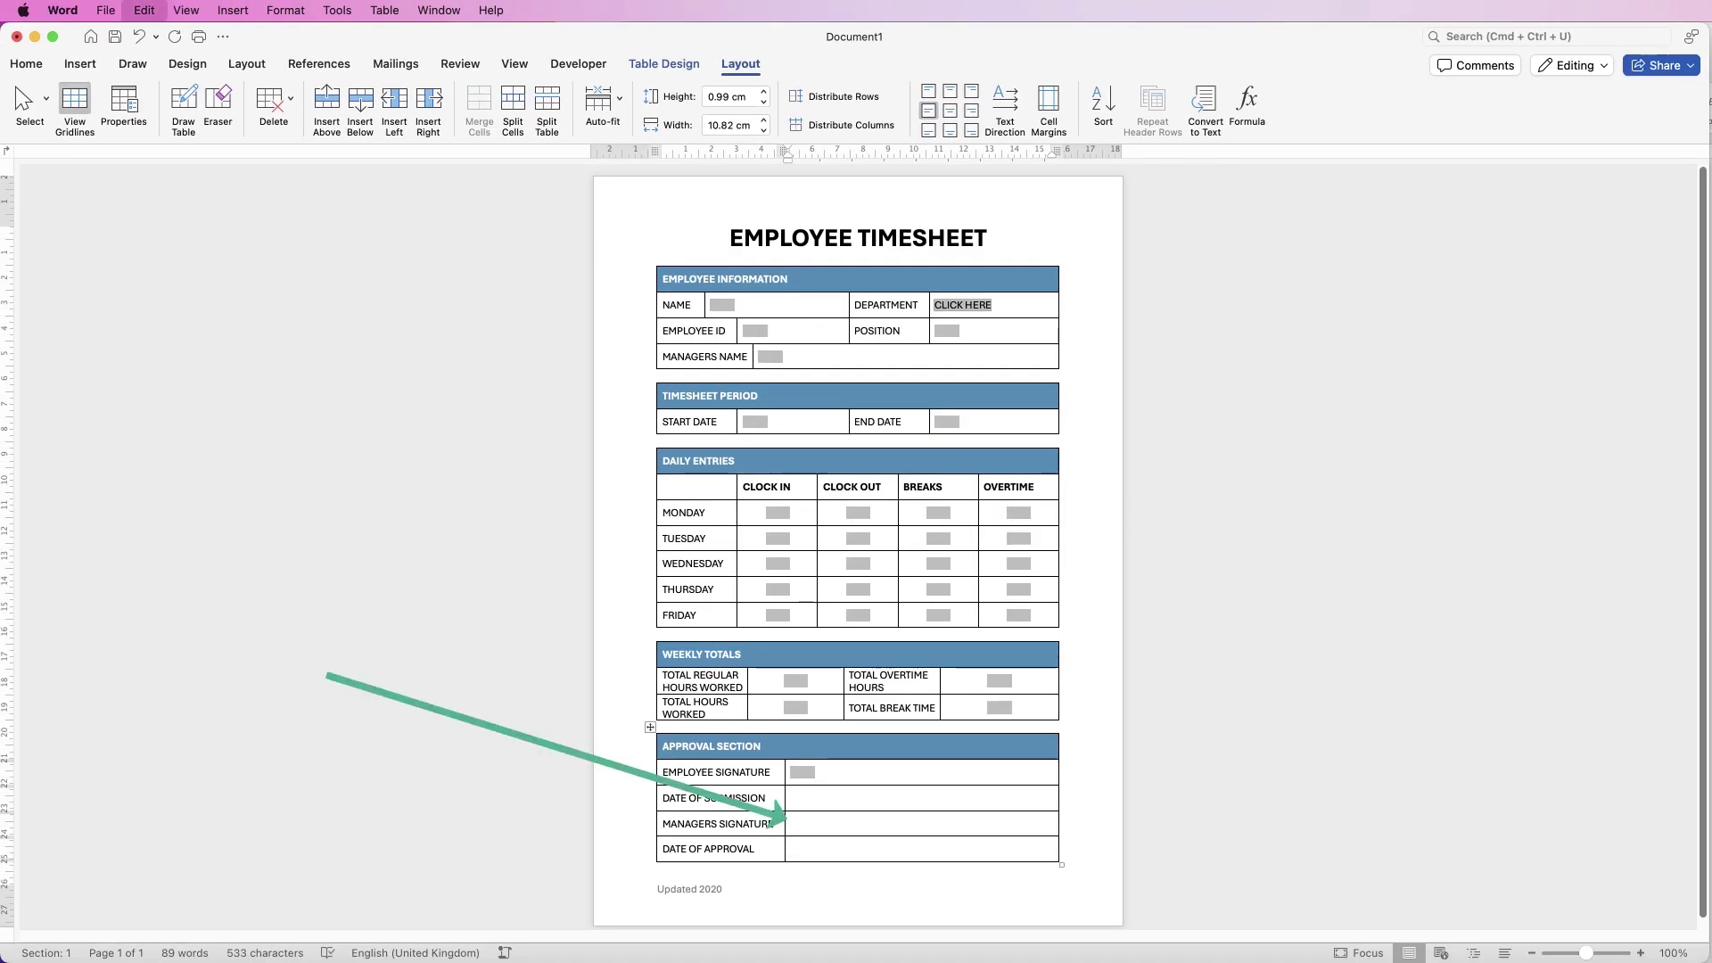
- Paste the text field beside MANAGERS SIGNATURE and edit the maximum length in both signature fields' options
key(super+v)
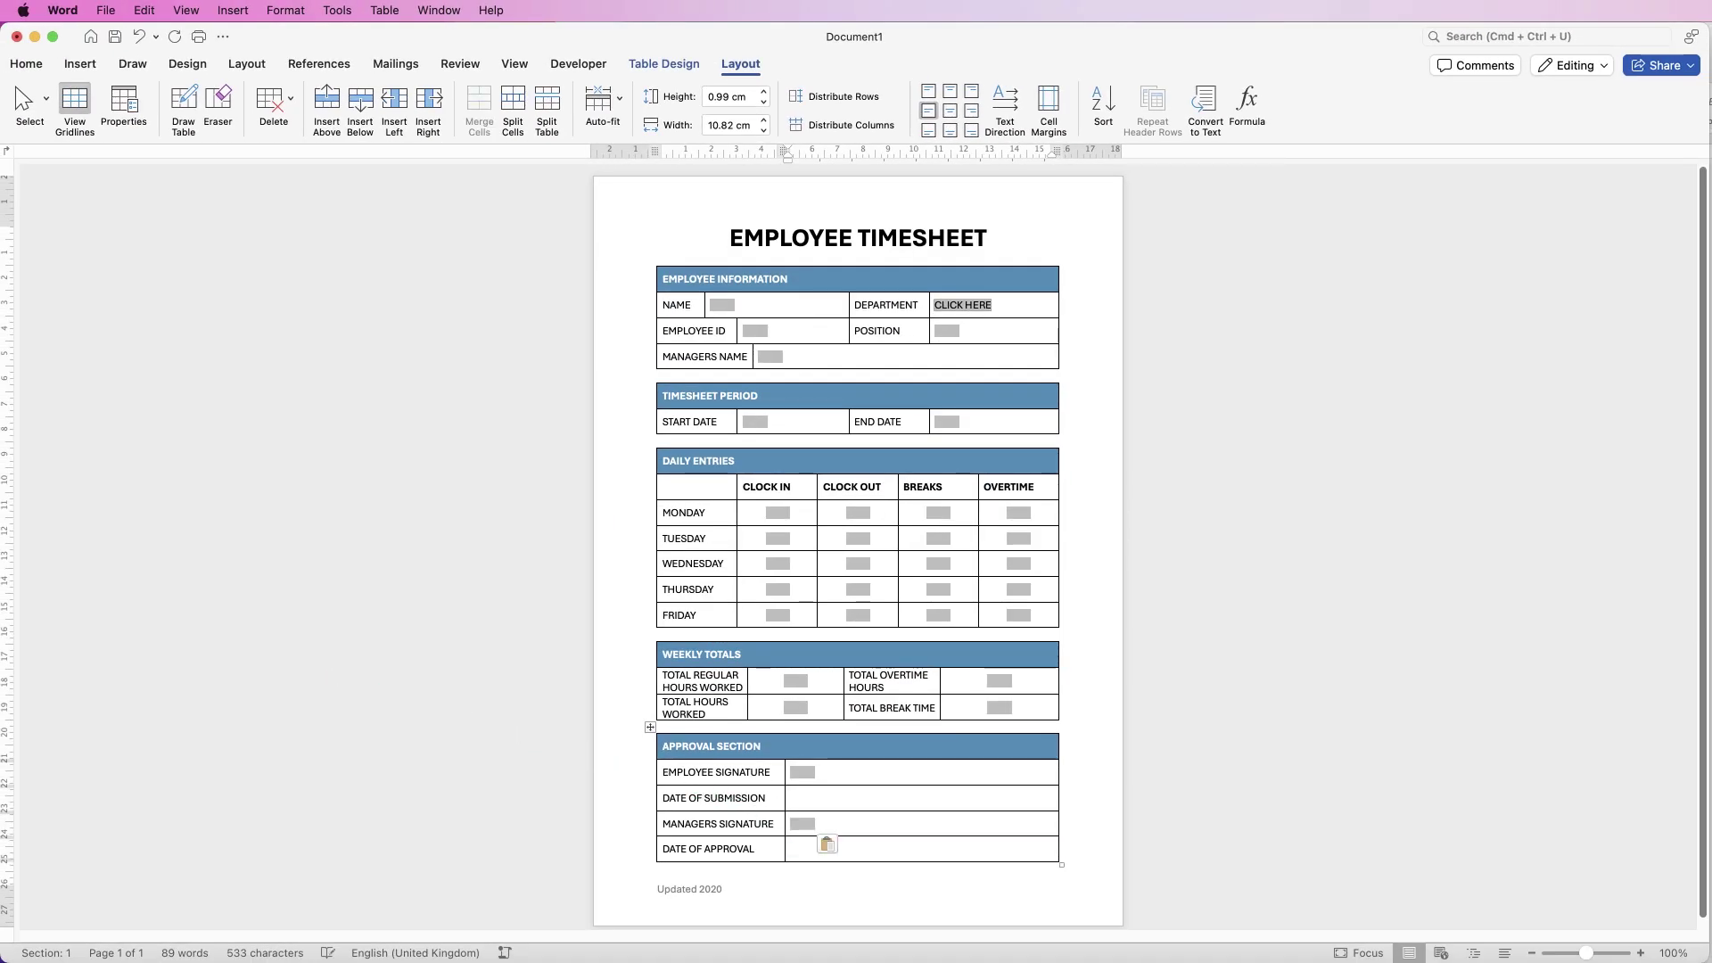
click(803, 824)
double_click(803, 824)
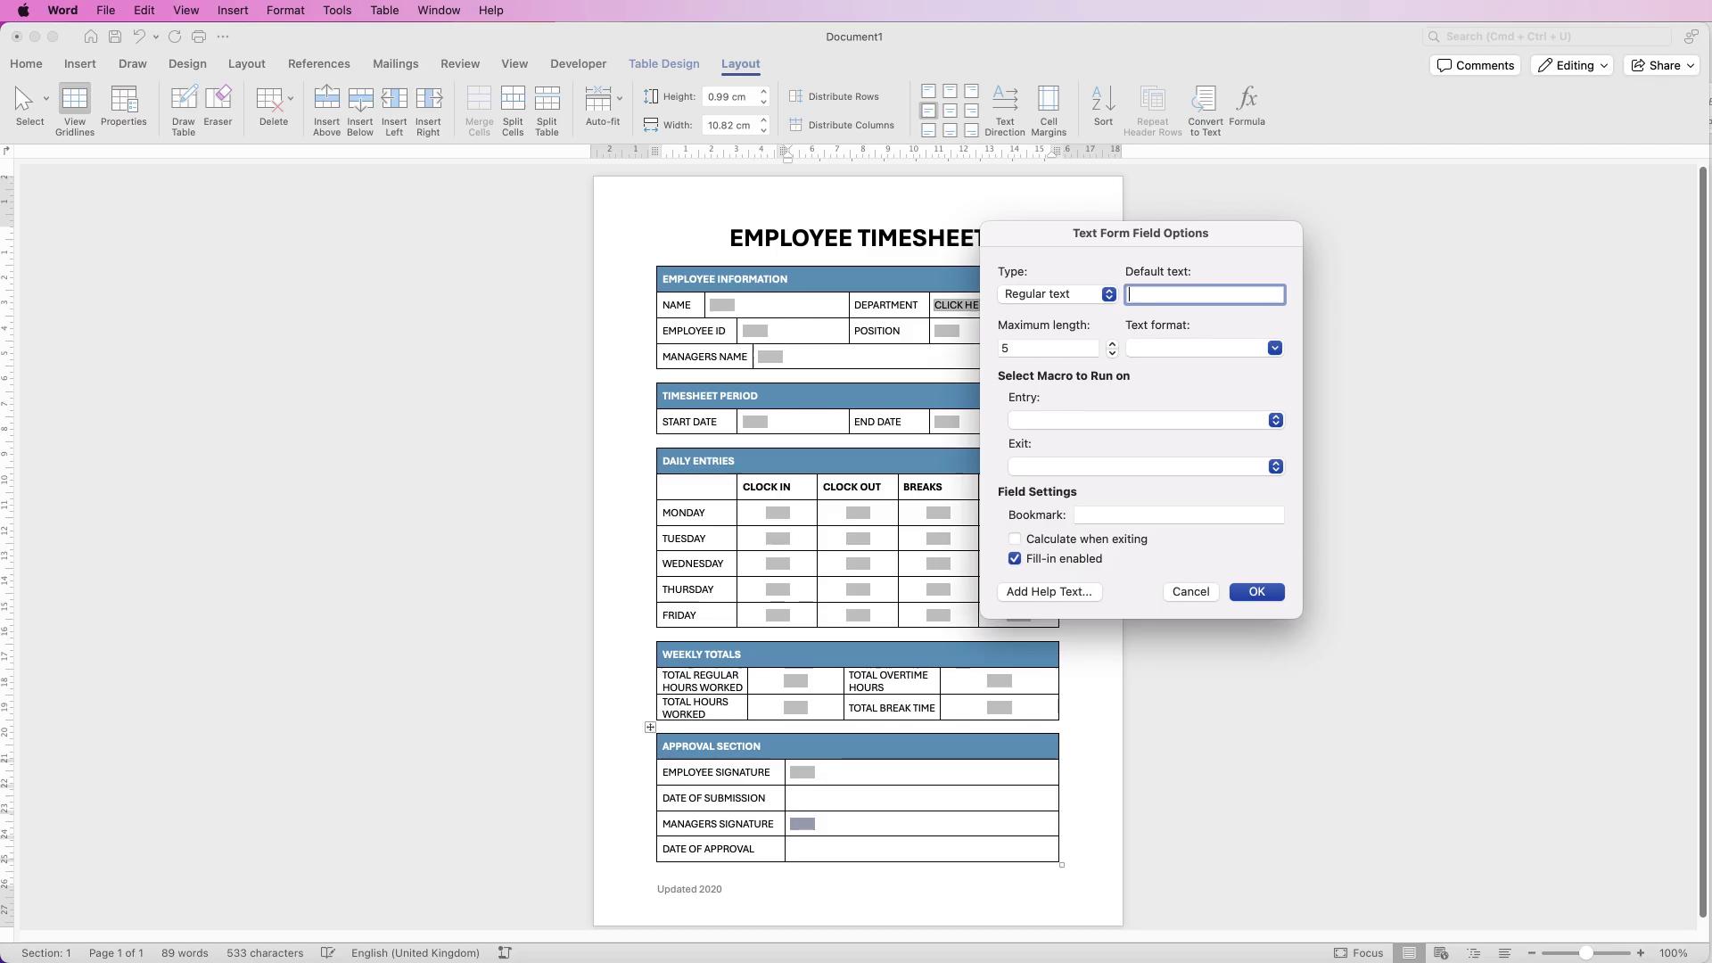
key(Tab)
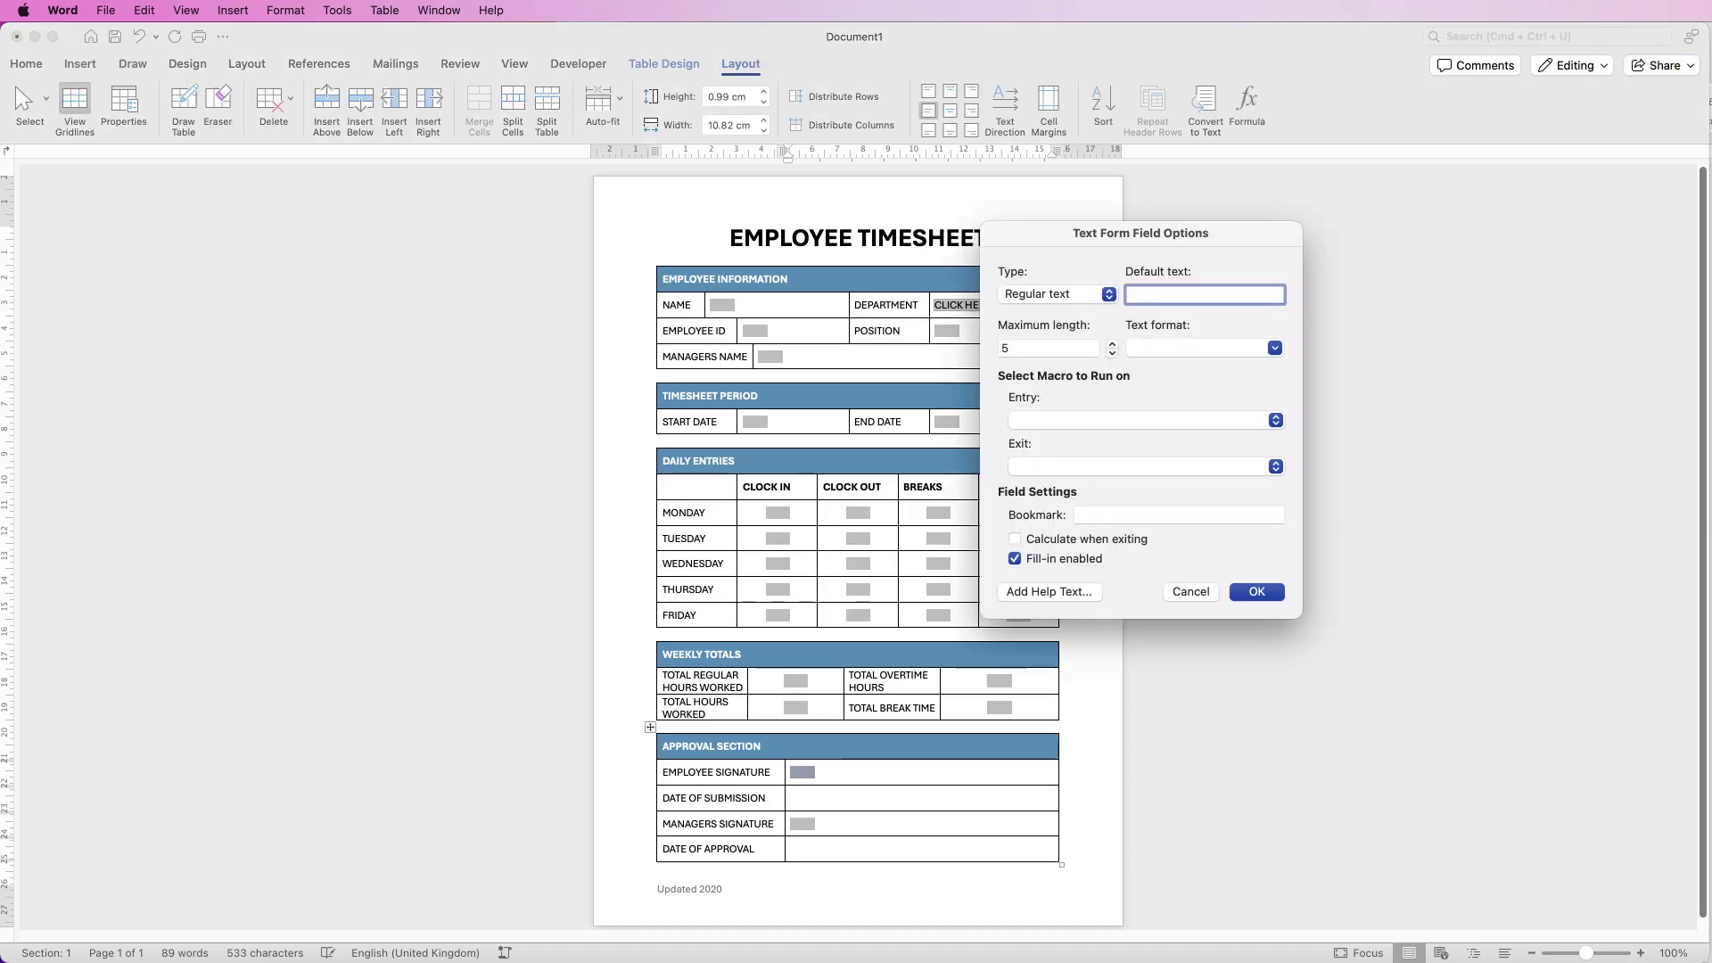
key(Tab)
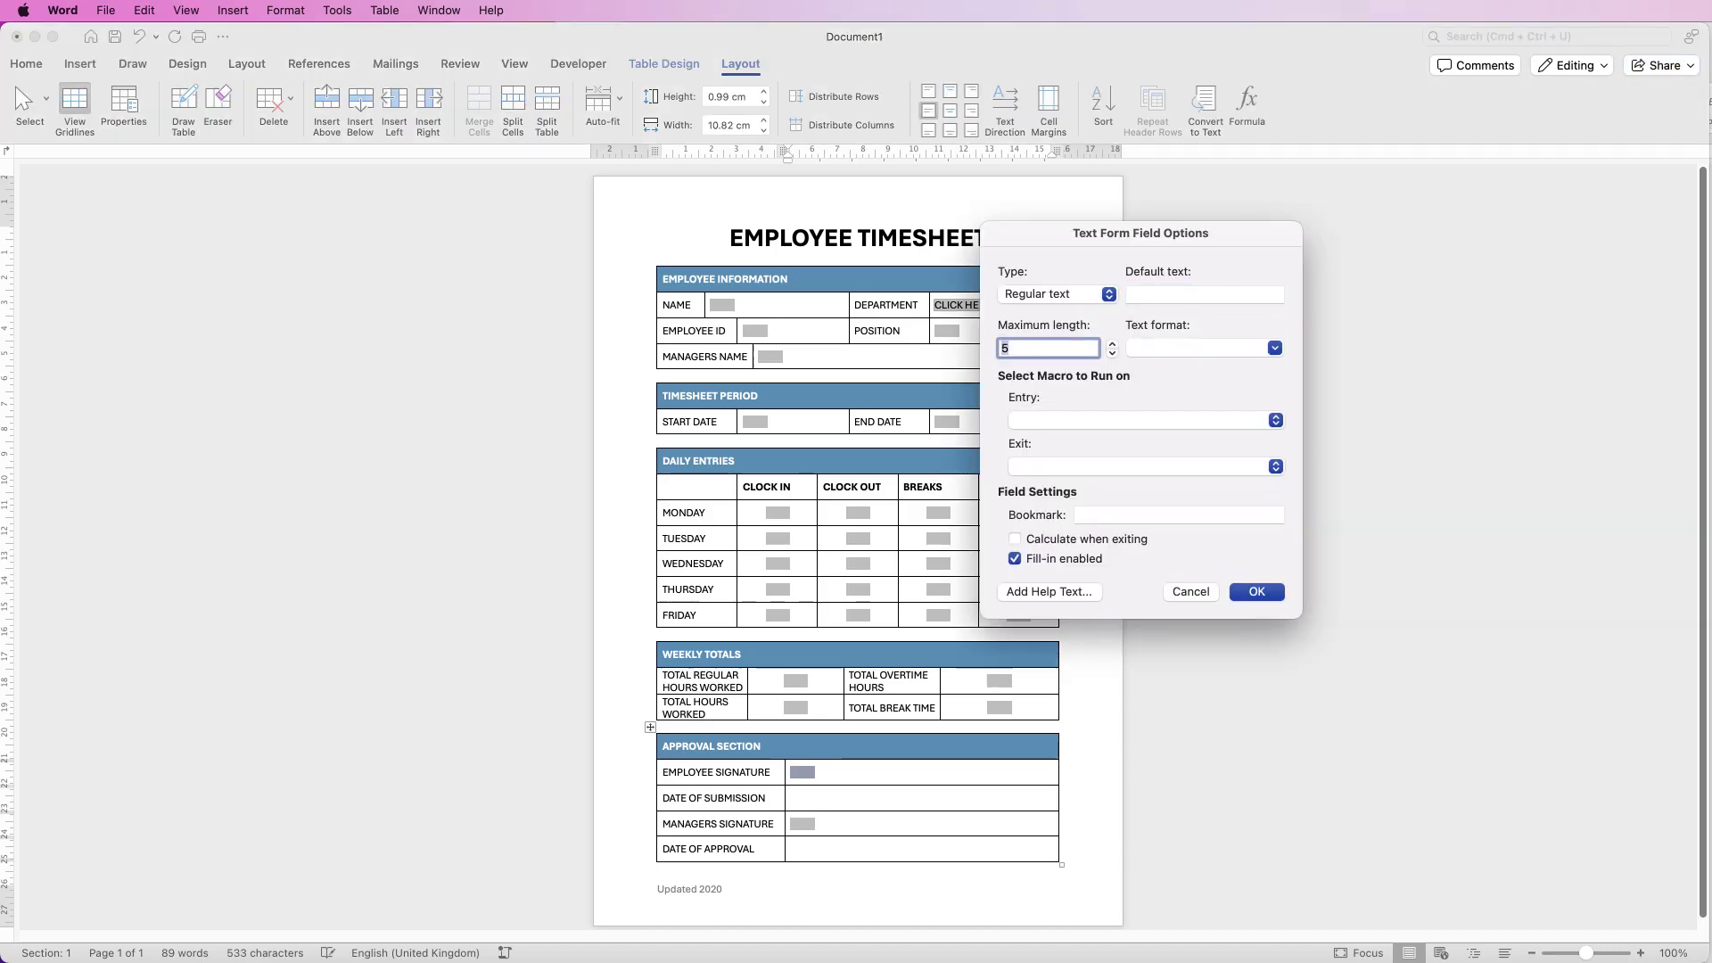
key(Return)
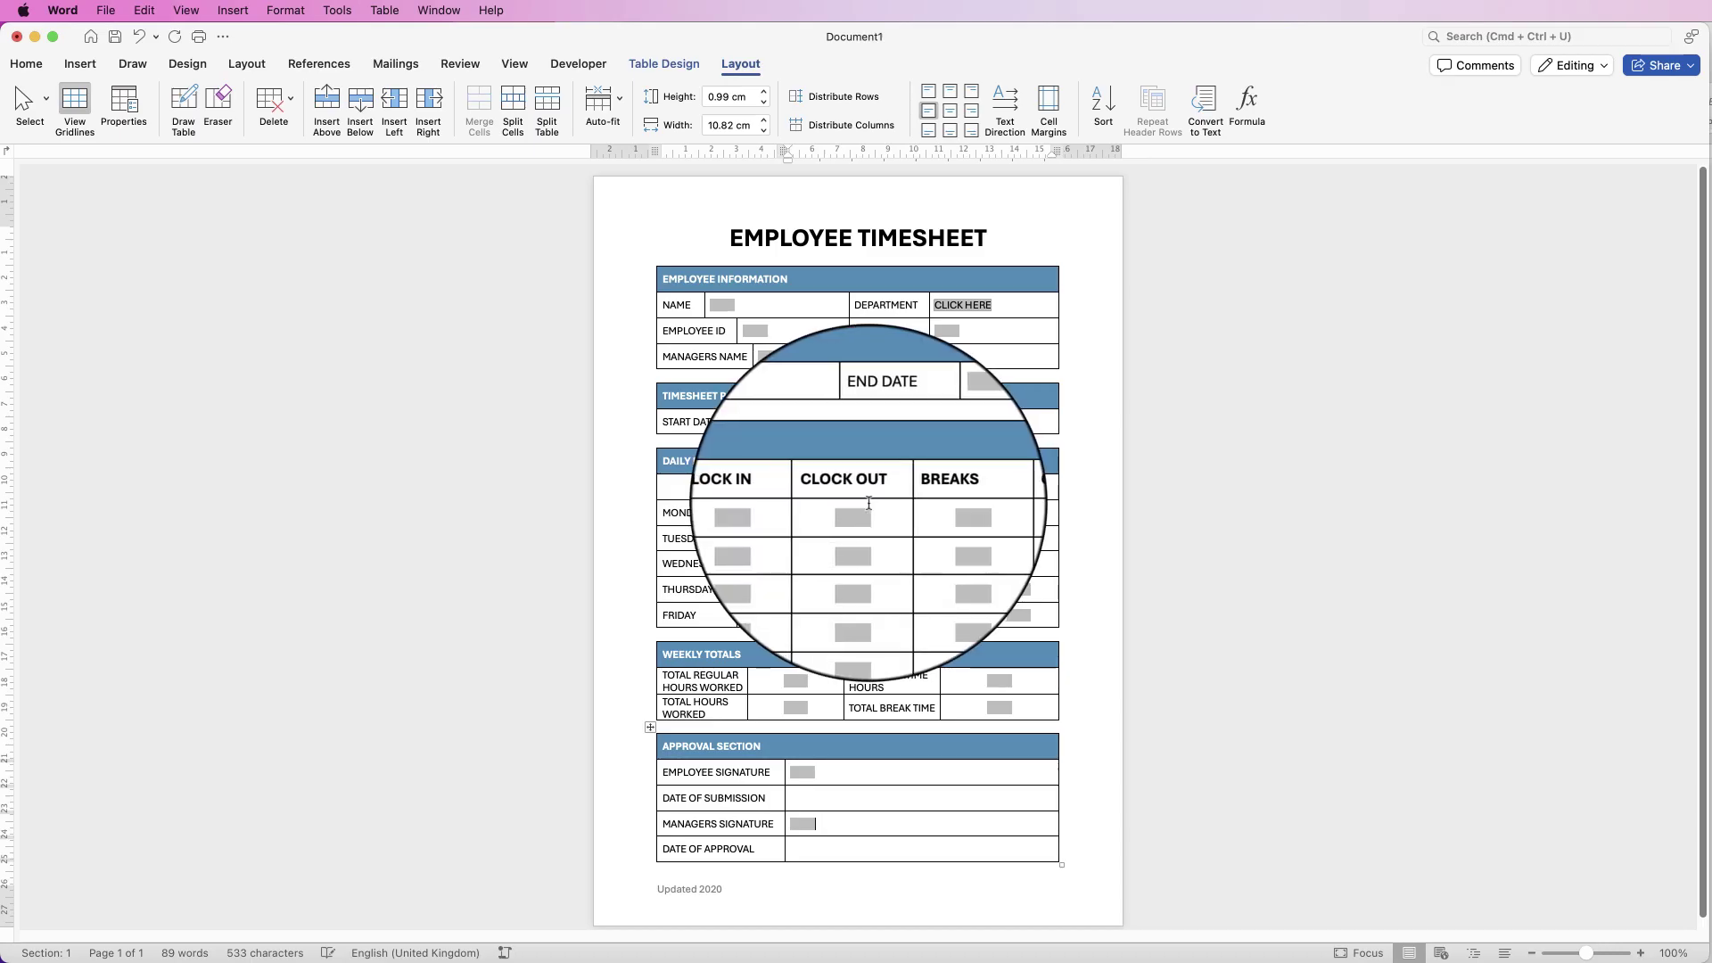
- Turn off the form field shading and protect the form
click(577, 63)
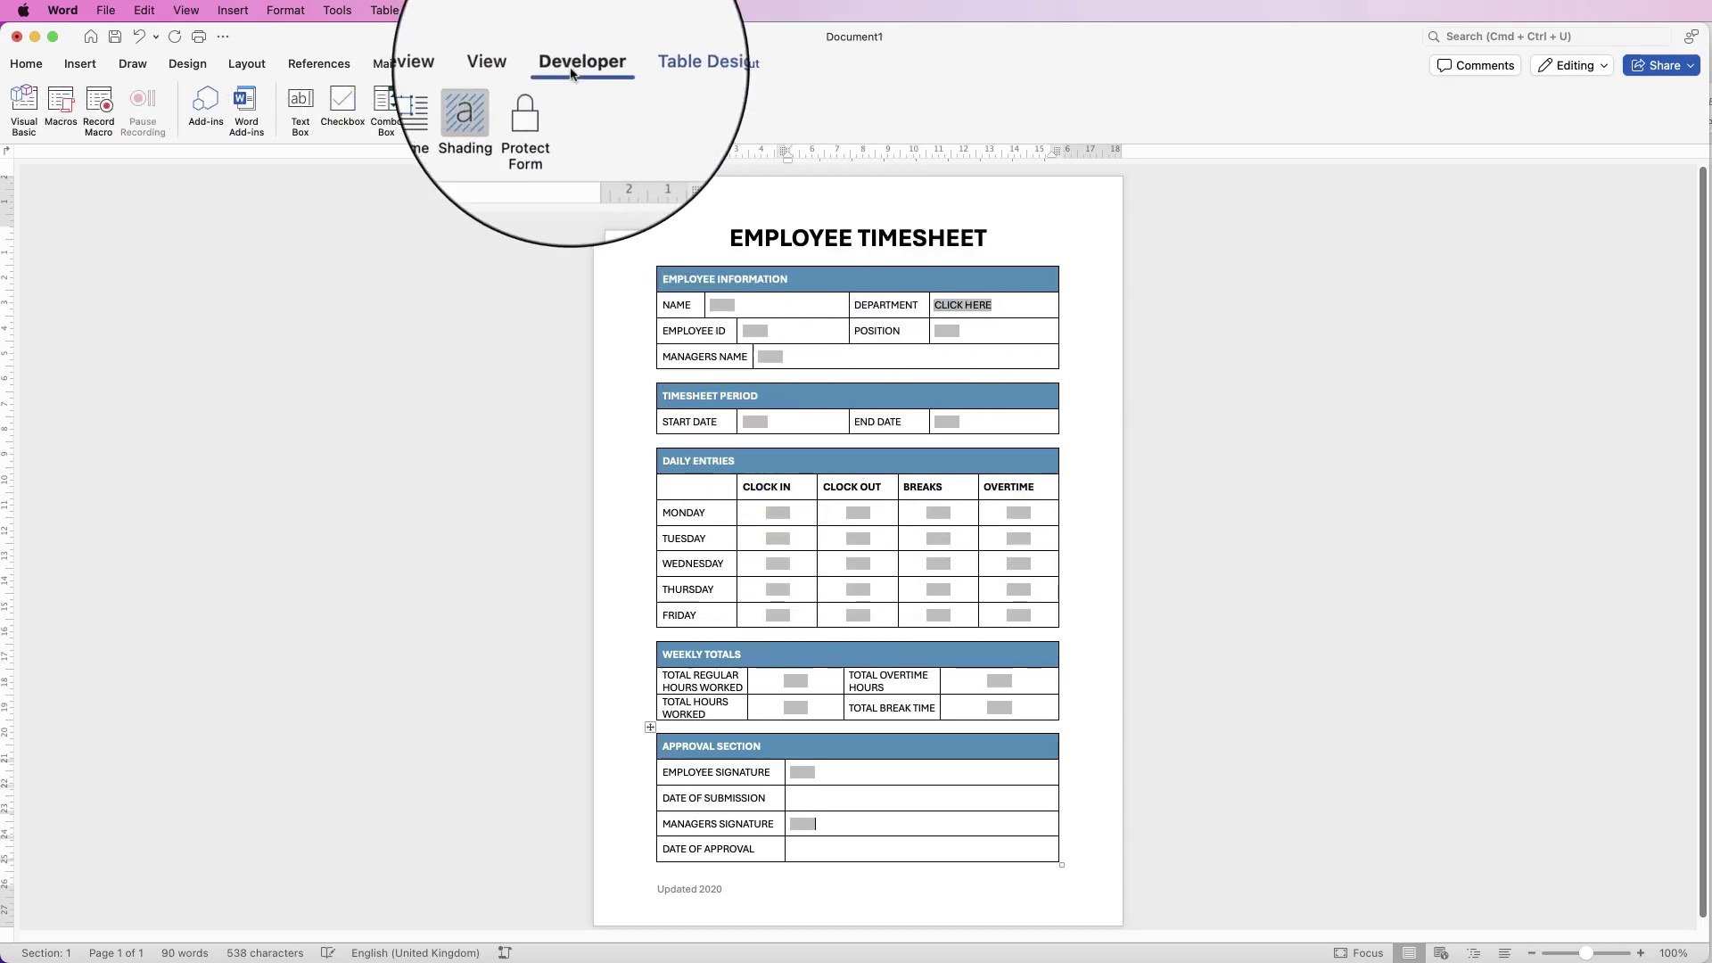
click(500, 107)
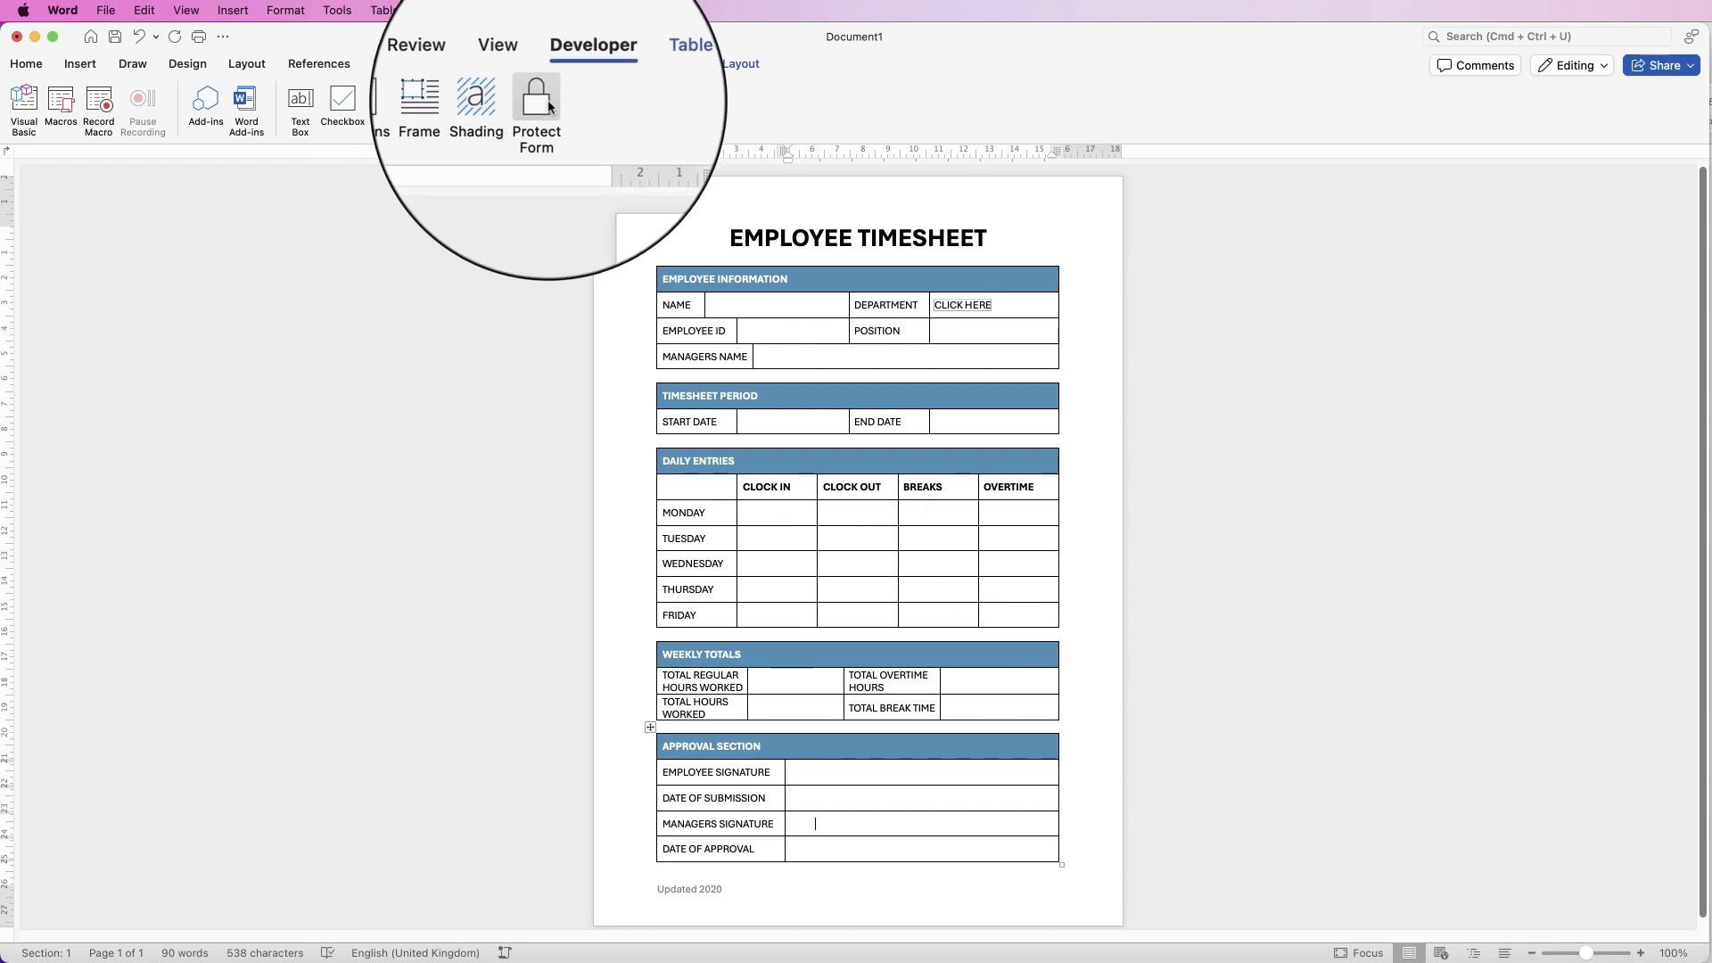
click(540, 105)
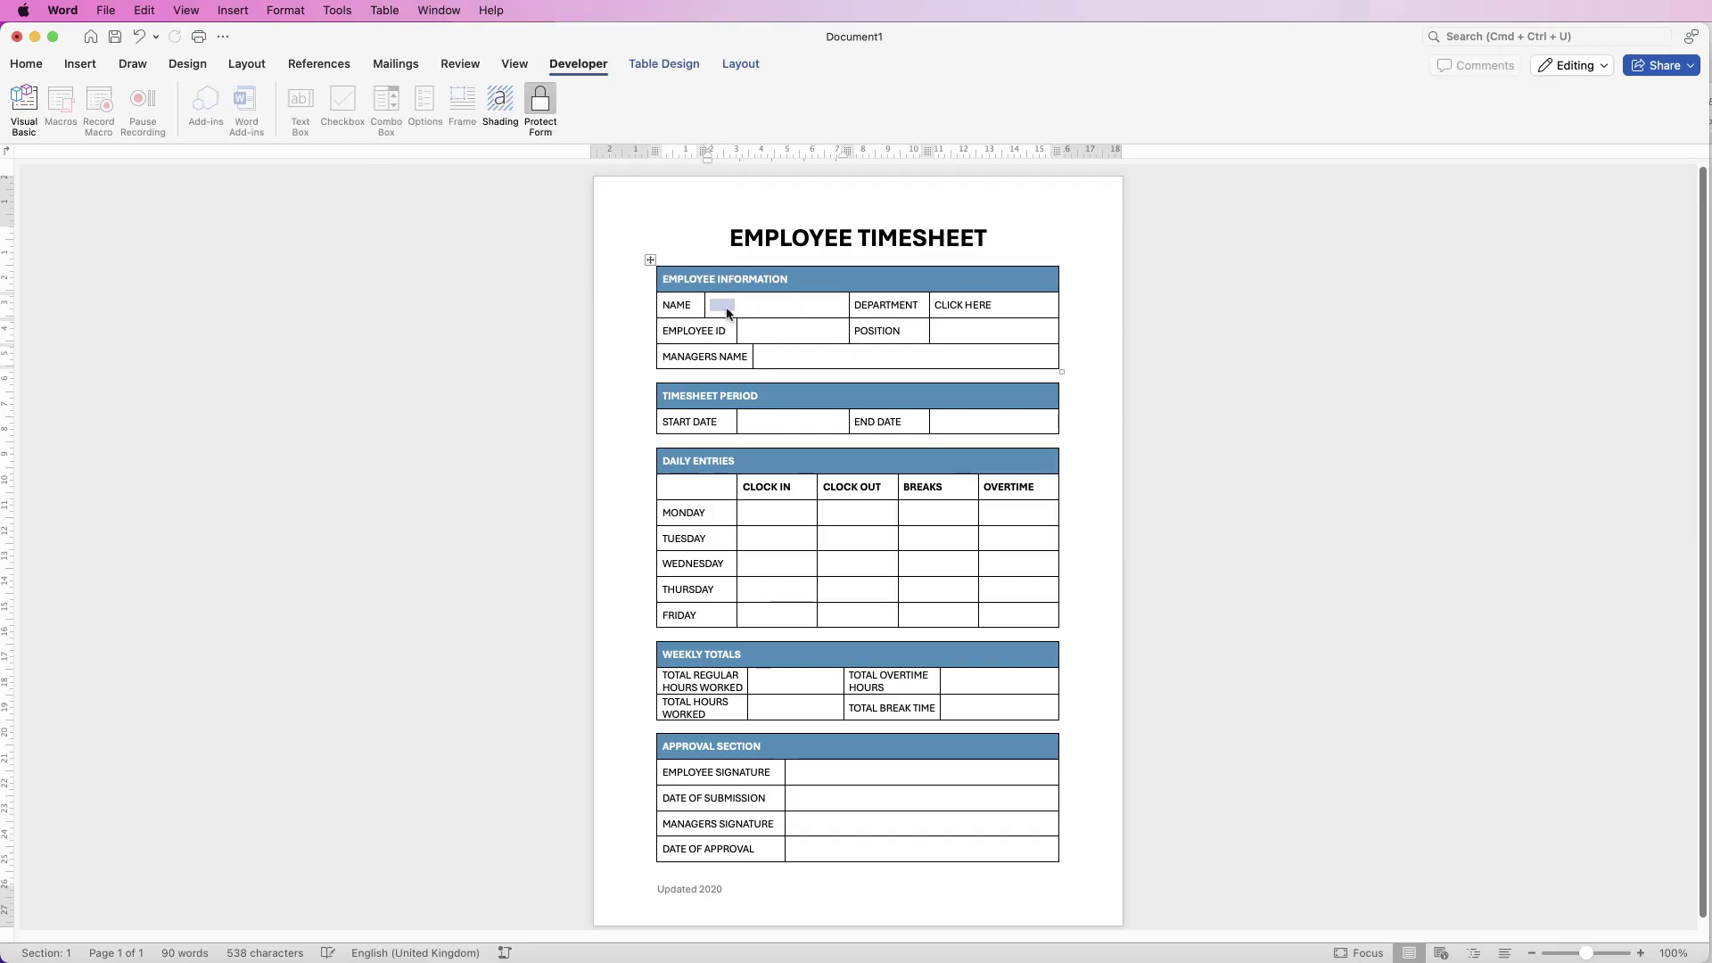
- Try the DEPARTMENT drop-down, EMPLOYEE ID and POSITION fields in the protected form and turn field shading back on
click(977, 310)
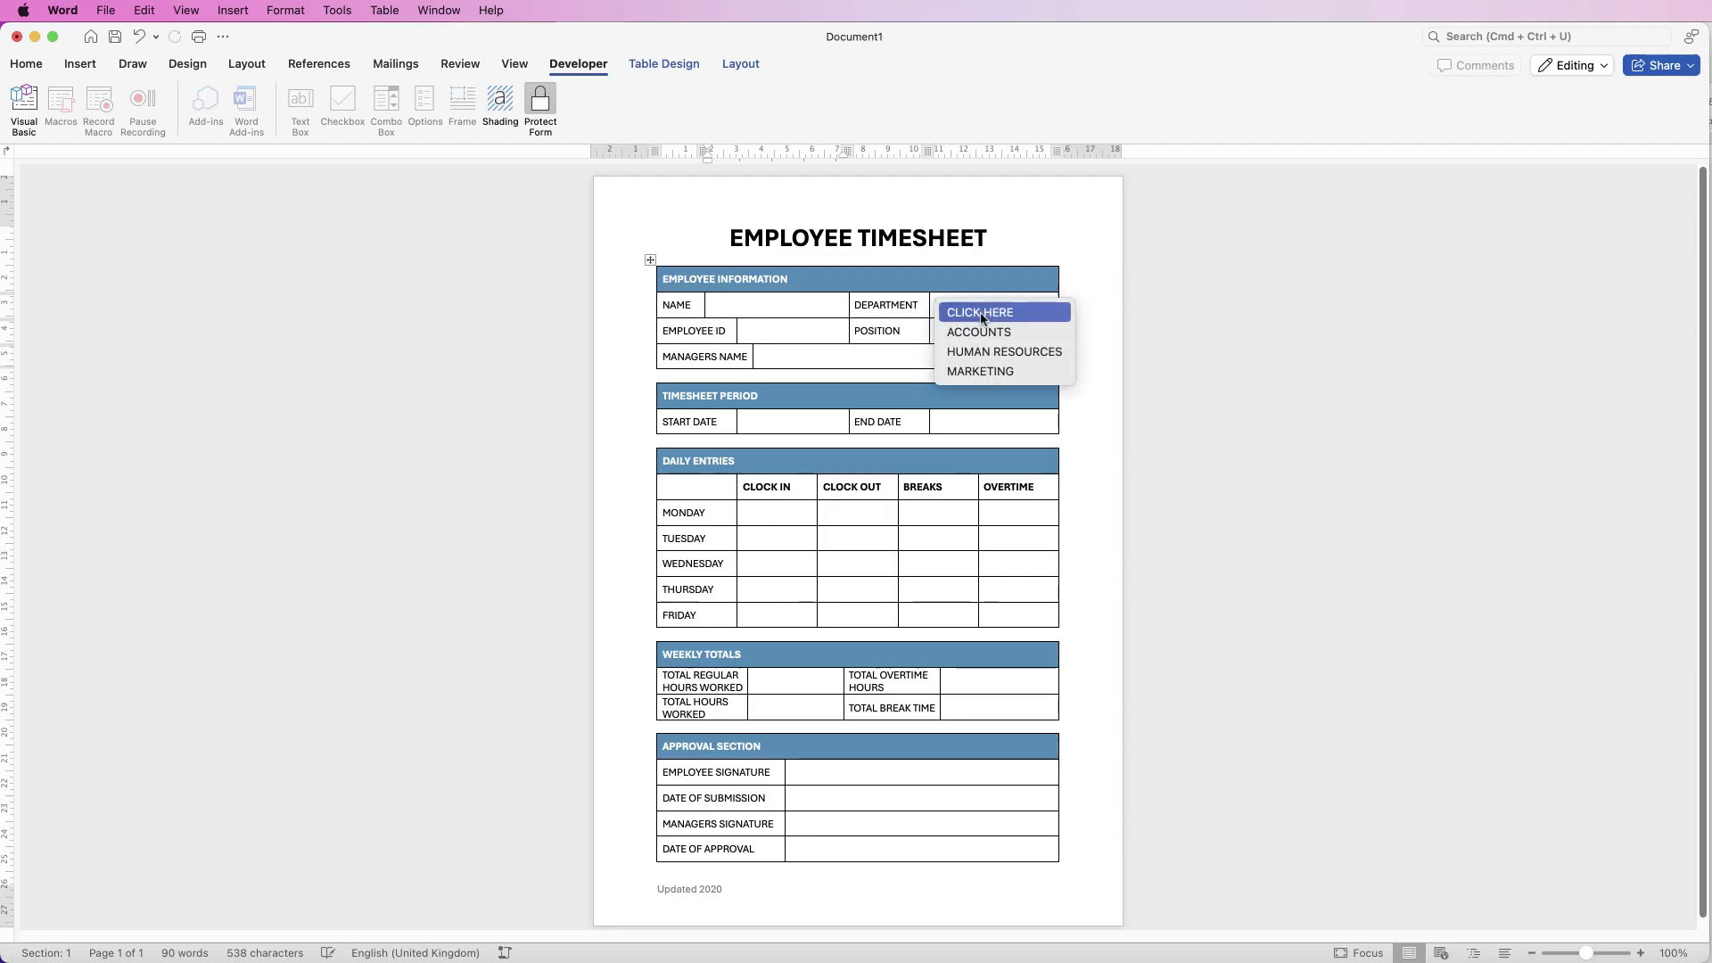
click(763, 335)
click(750, 339)
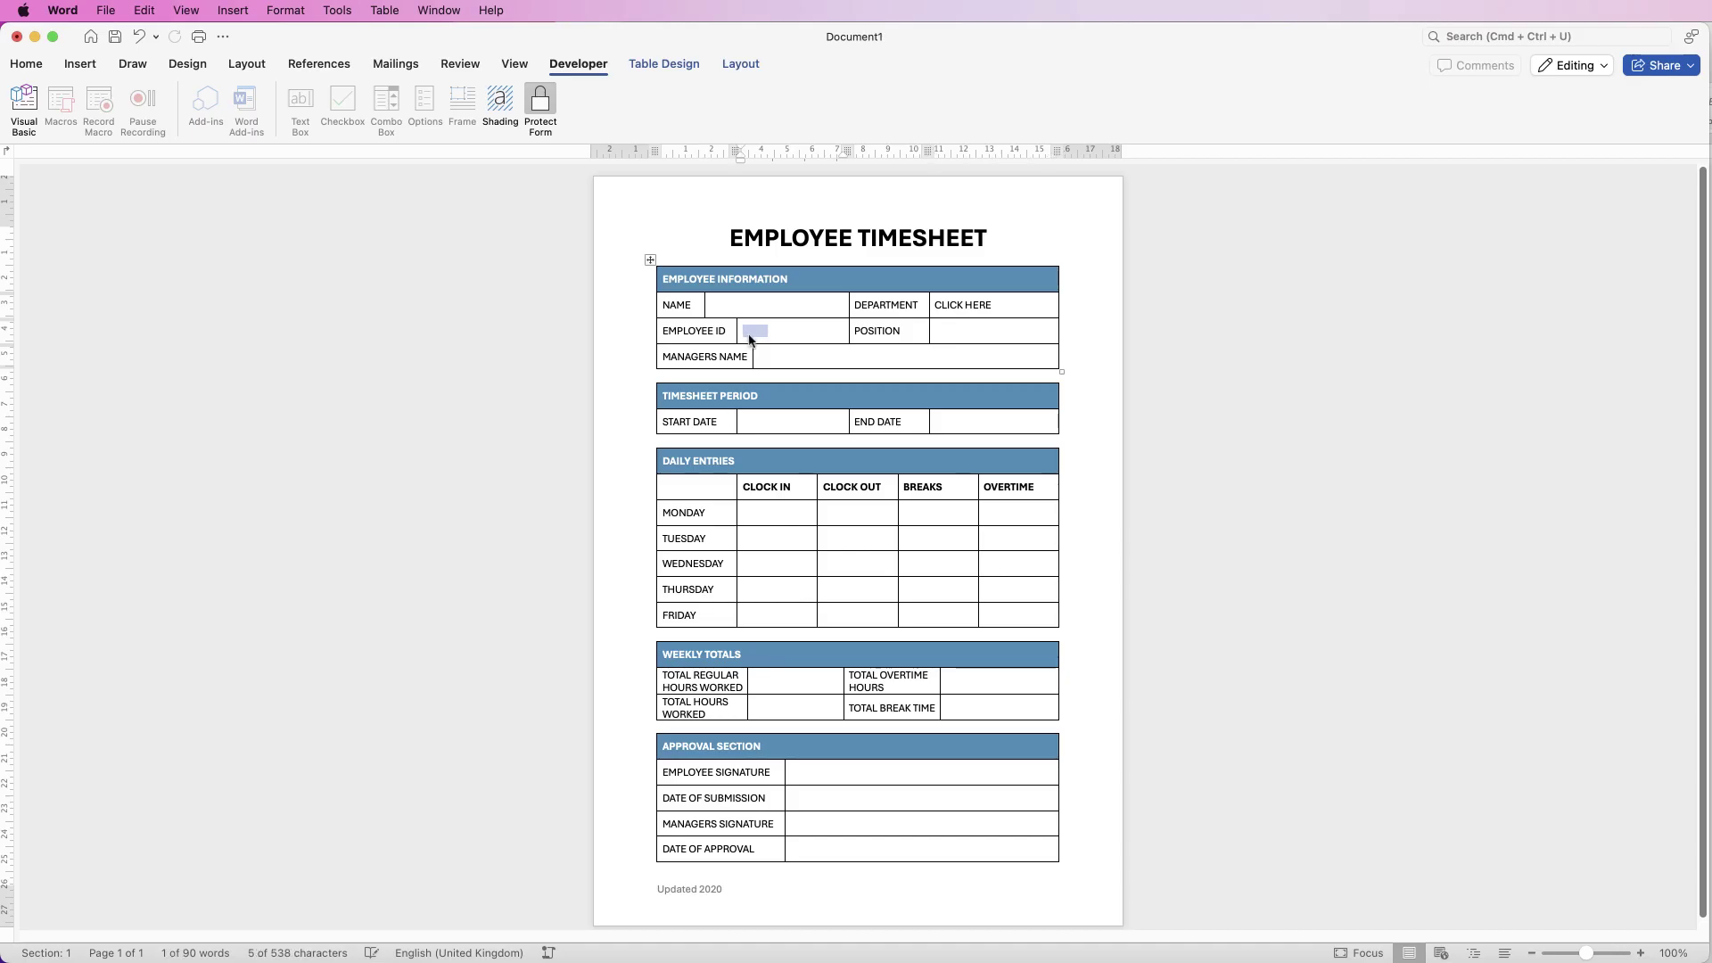
click(942, 338)
click(880, 332)
click(947, 333)
click(501, 103)
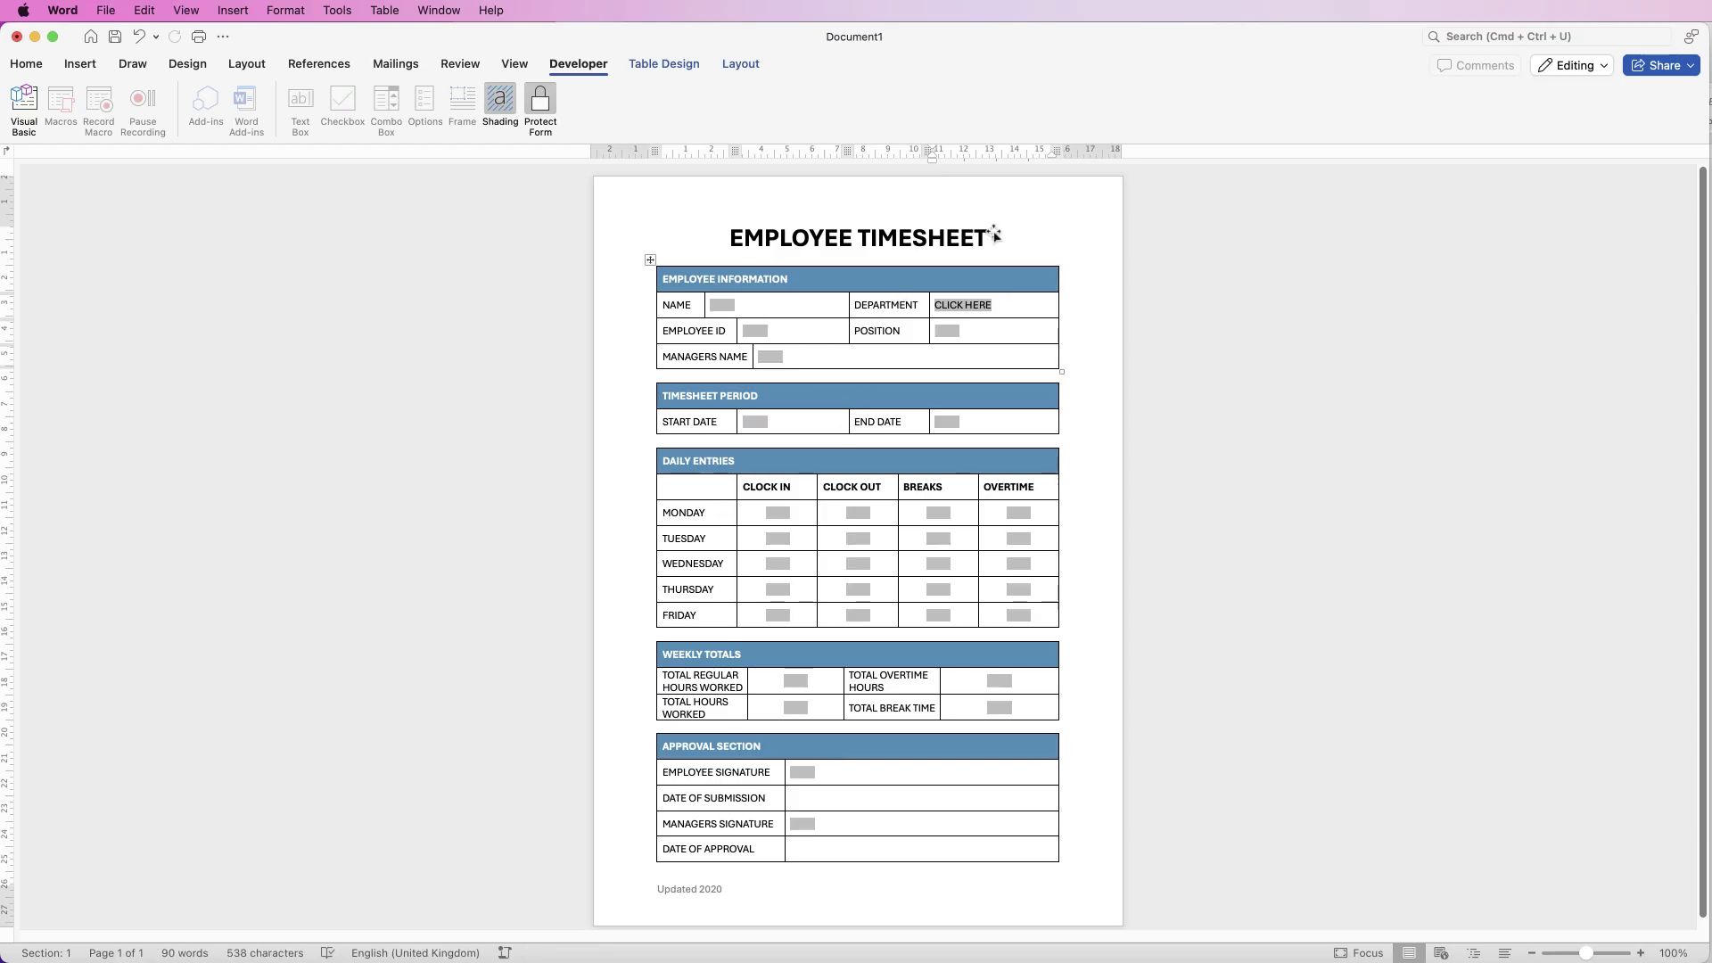
- Examine the file formats offered for saving a copy of the form, including PDF, and cancel the save
click(105, 10)
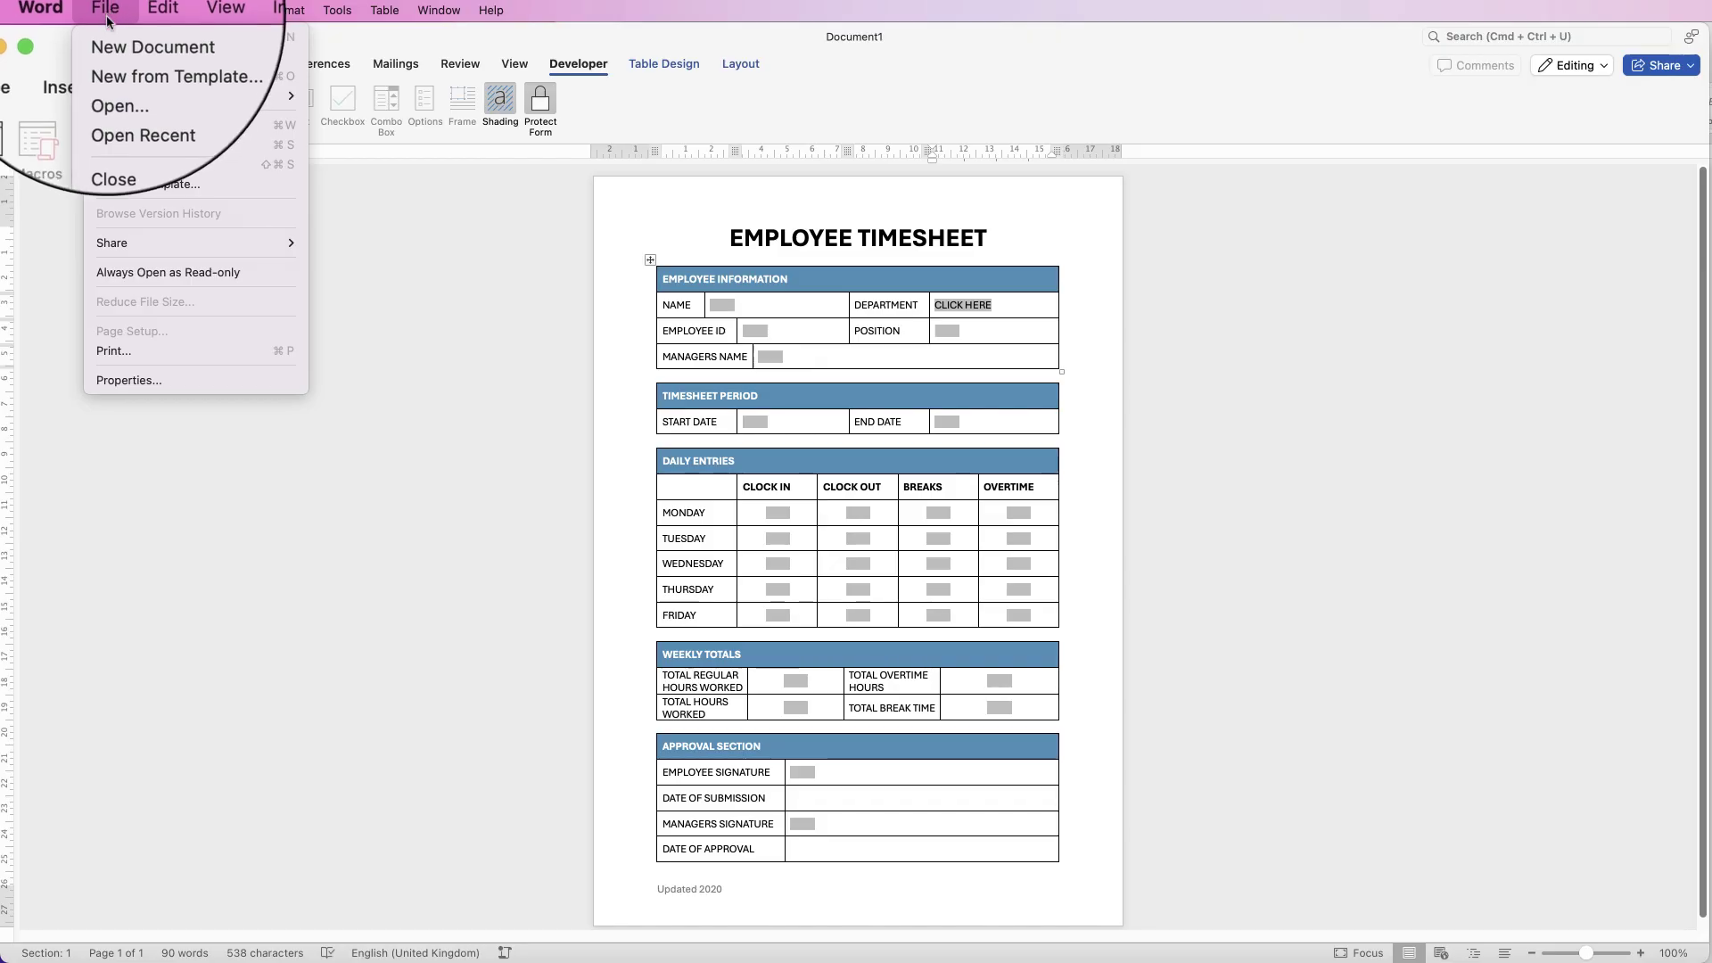
click(121, 164)
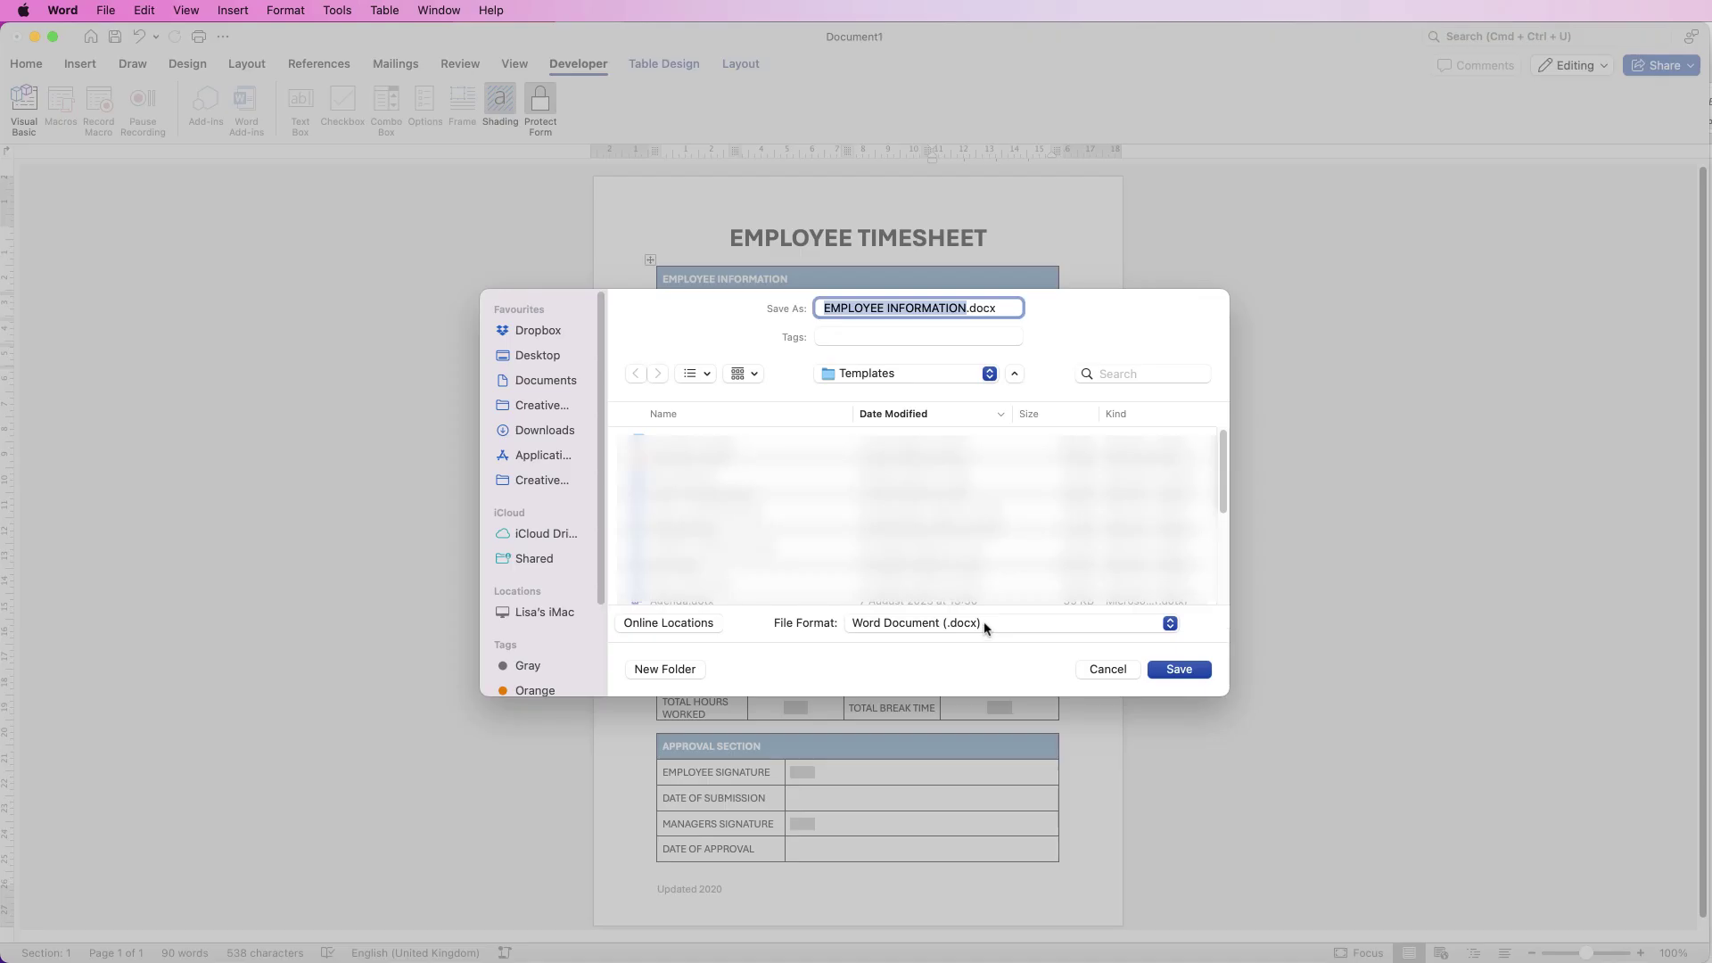
click(987, 624)
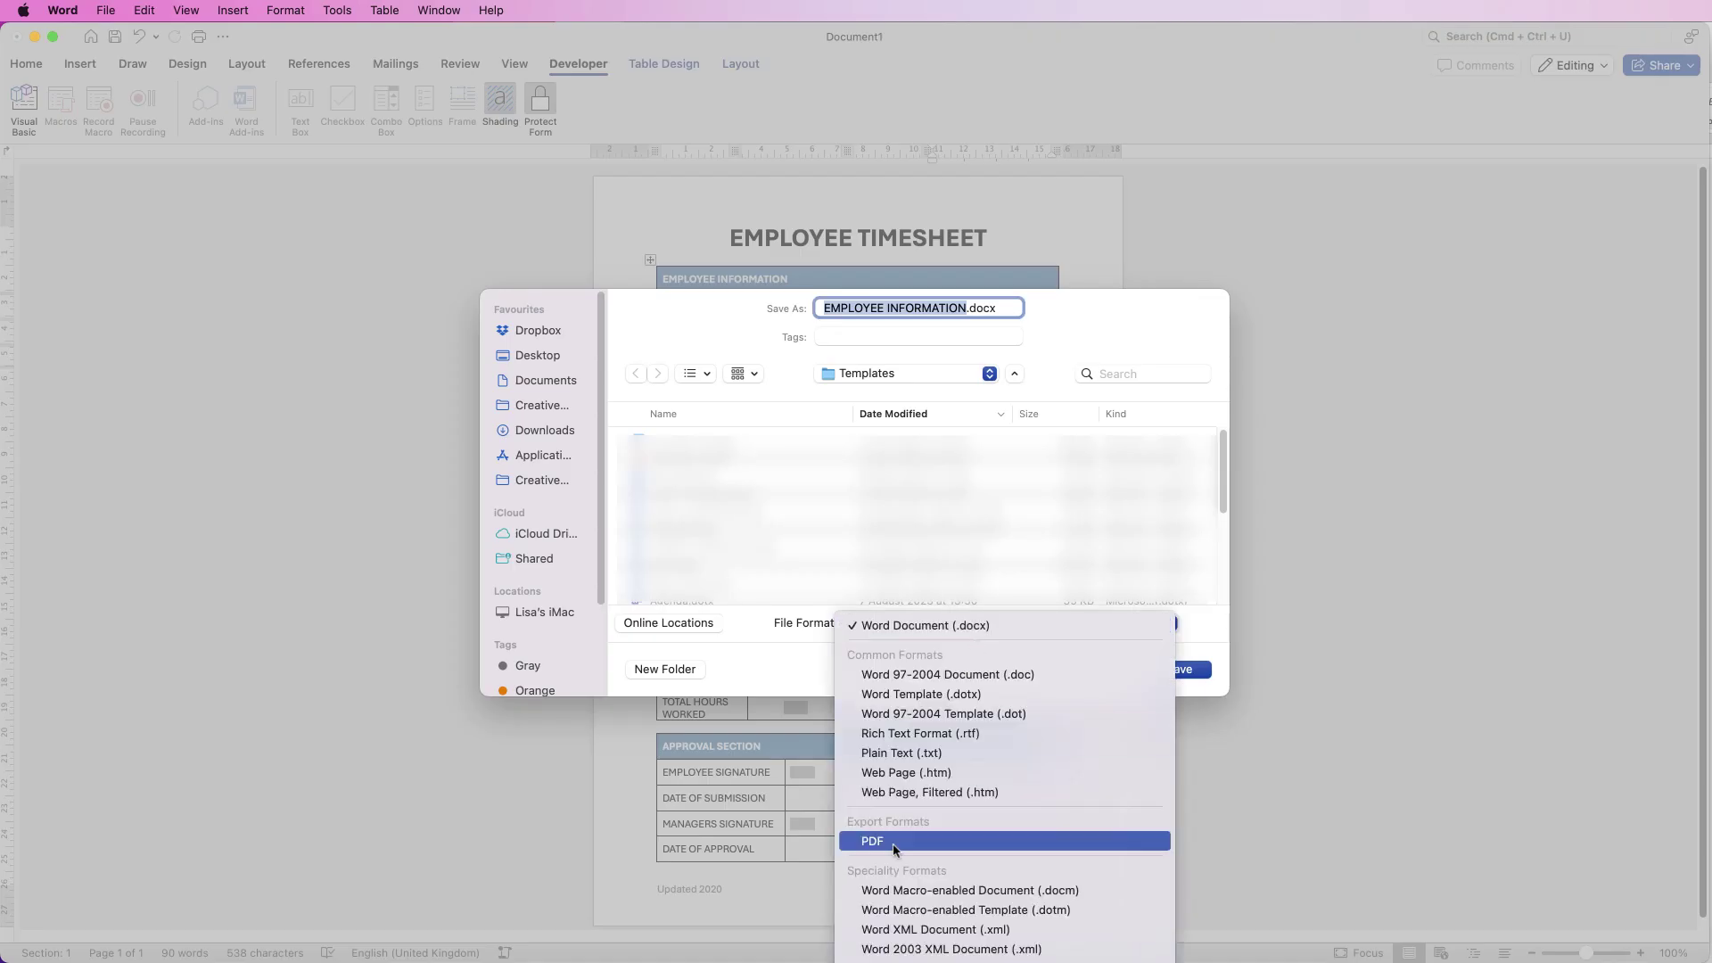
click(786, 651)
click(1106, 670)
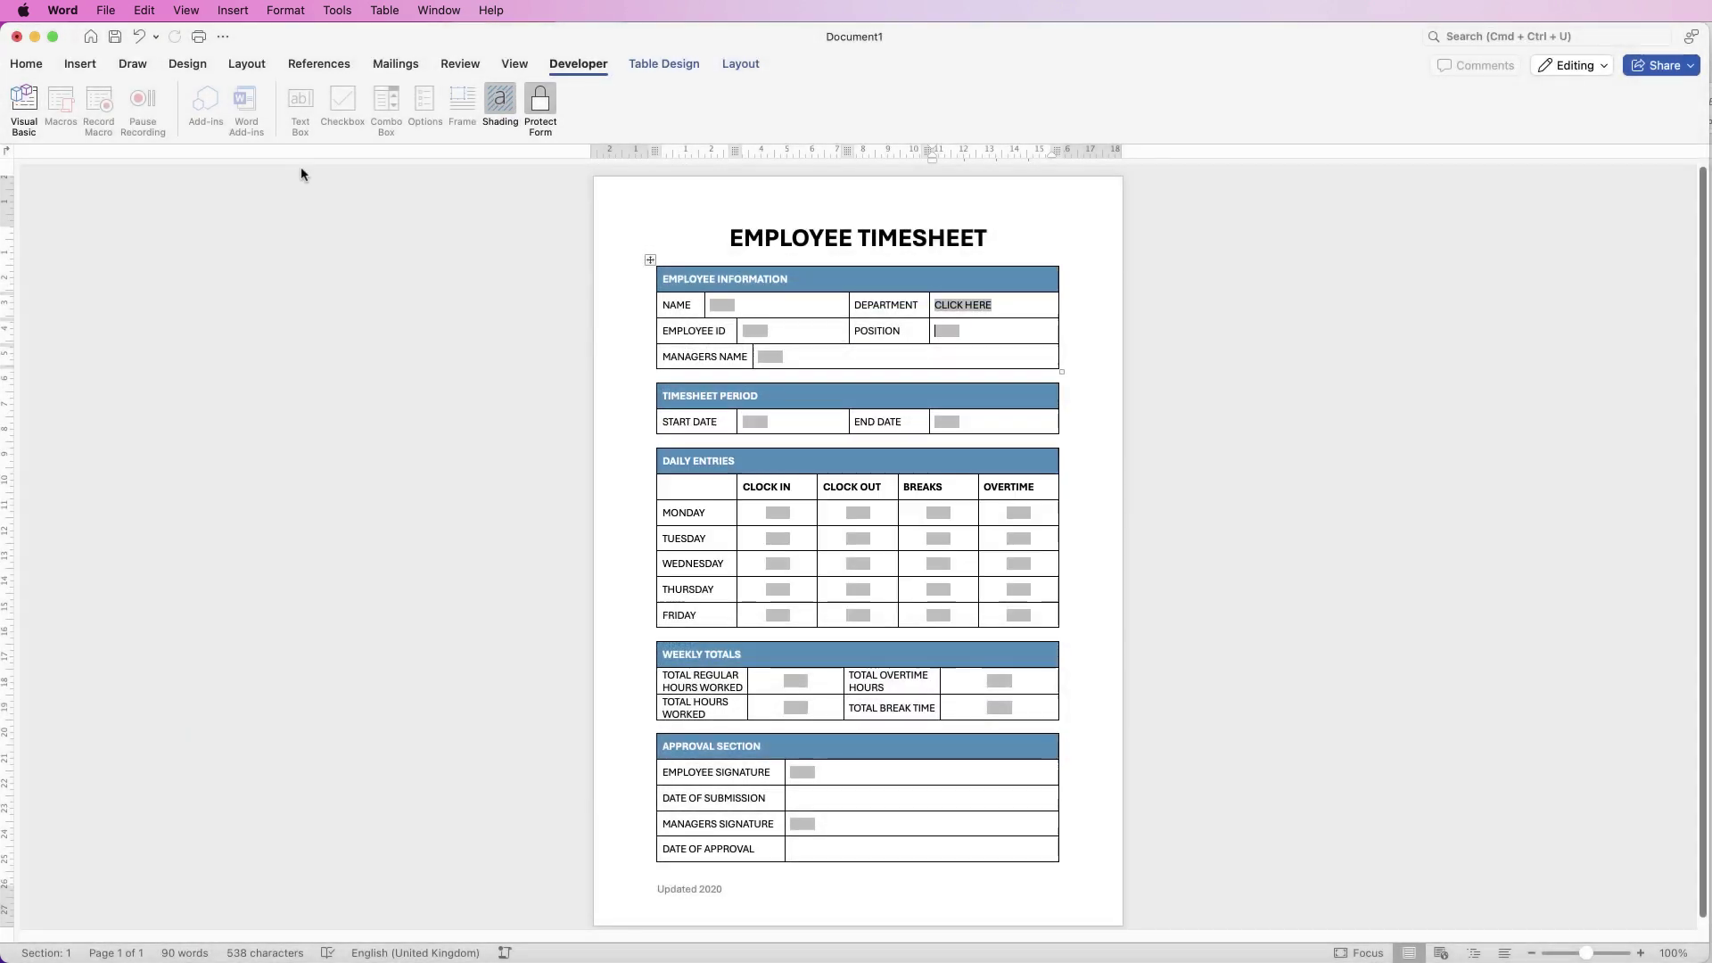
- Examine the settings for saving the form as a Microsoft Word template (.dotx) and cancel the save
click(99, 11)
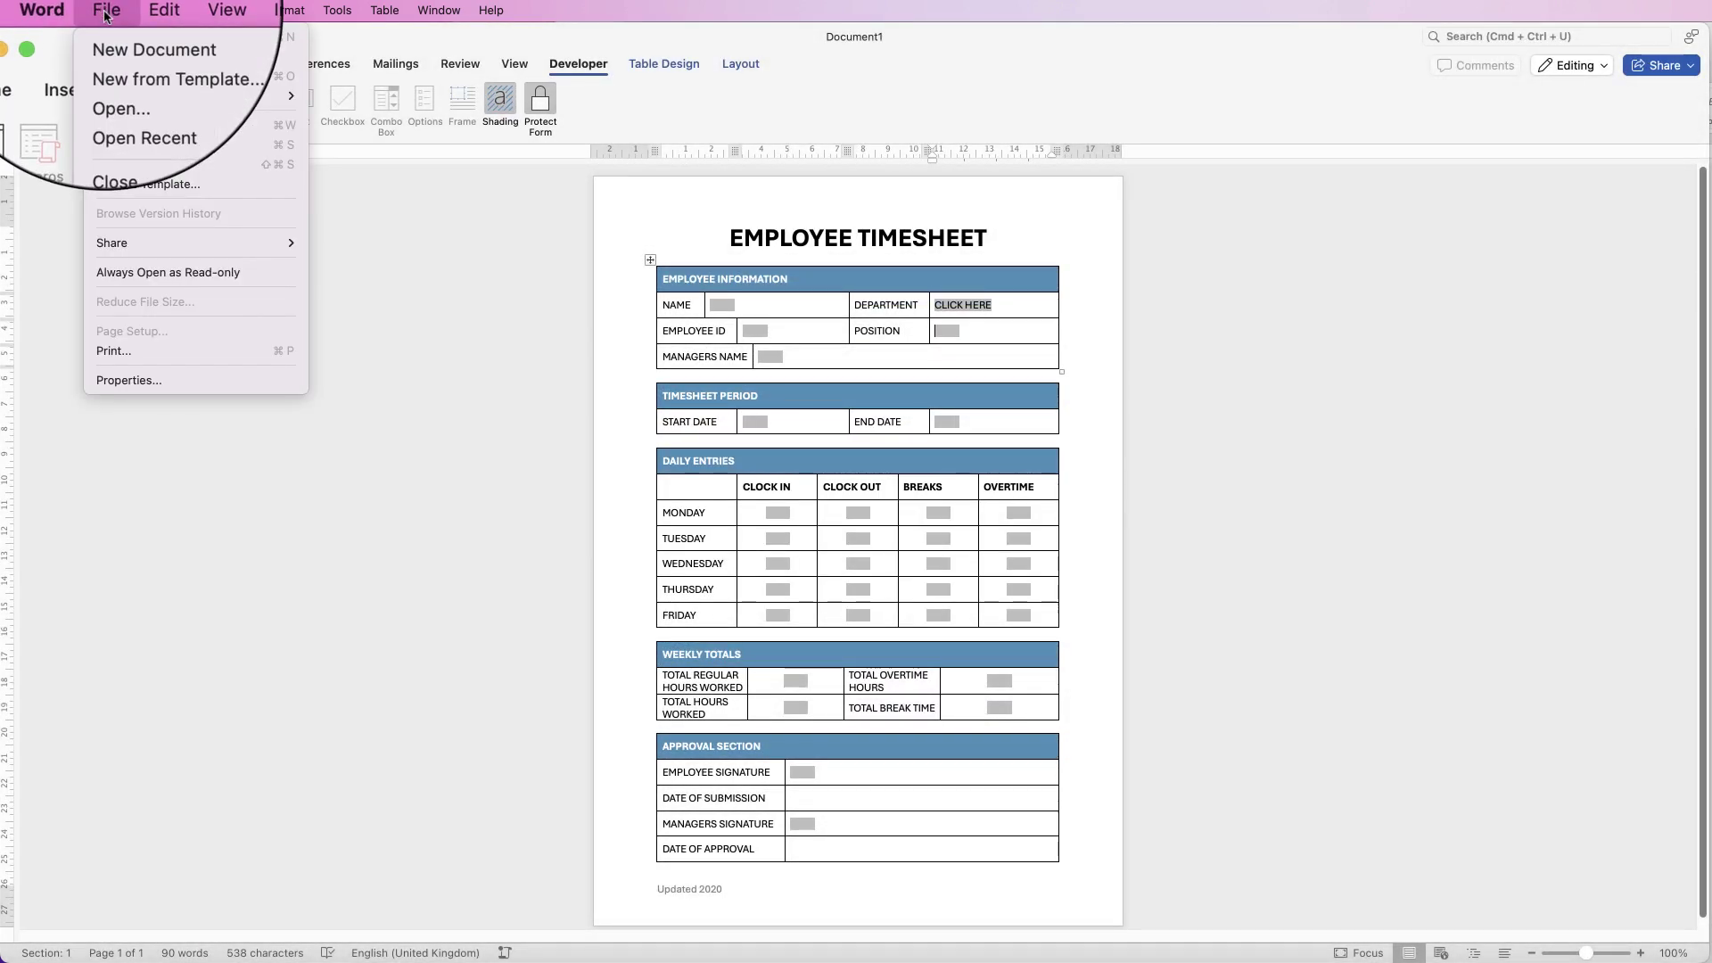
click(143, 192)
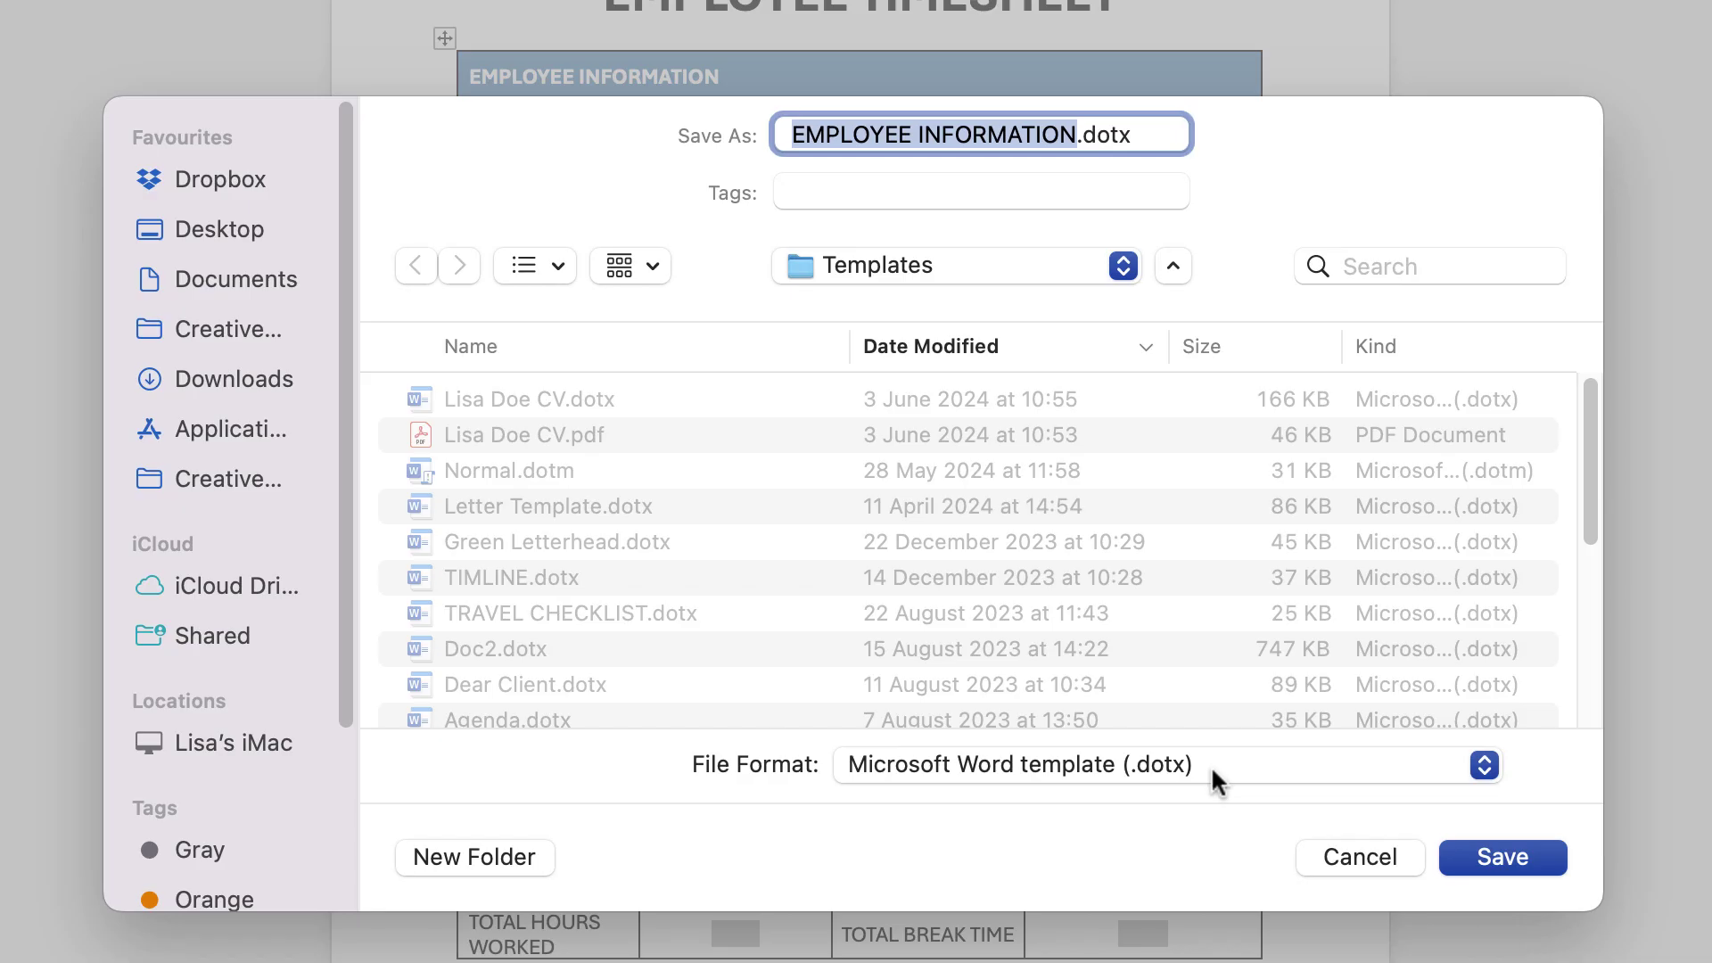
click(1355, 857)
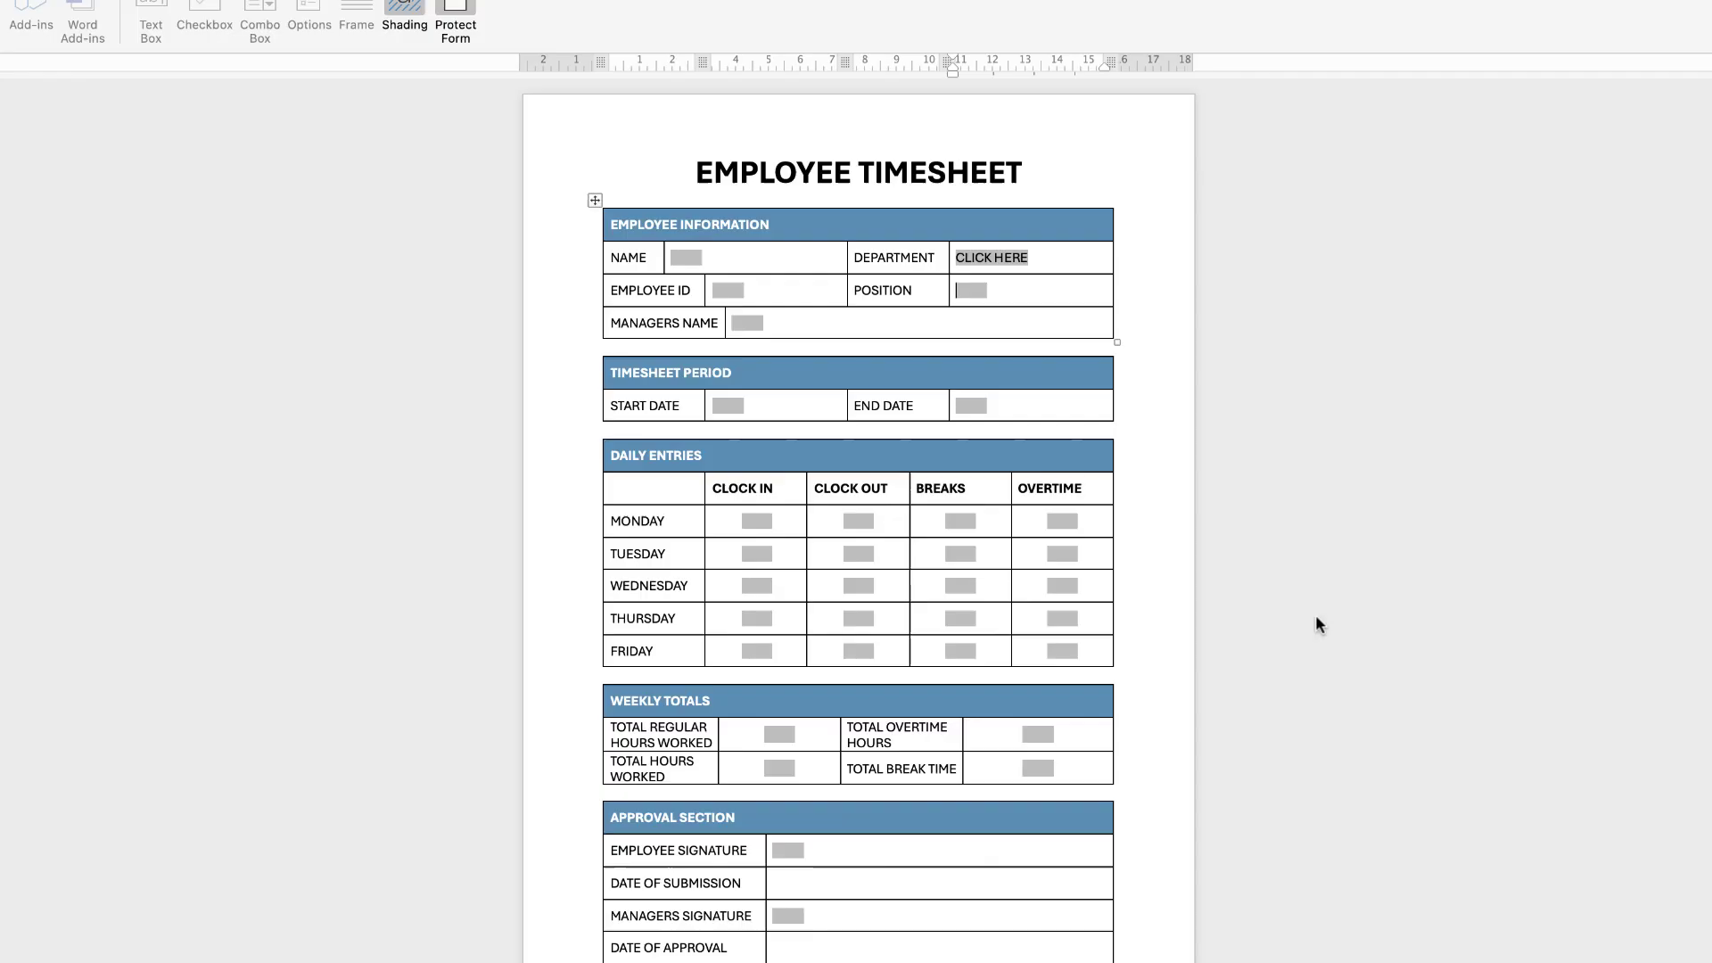